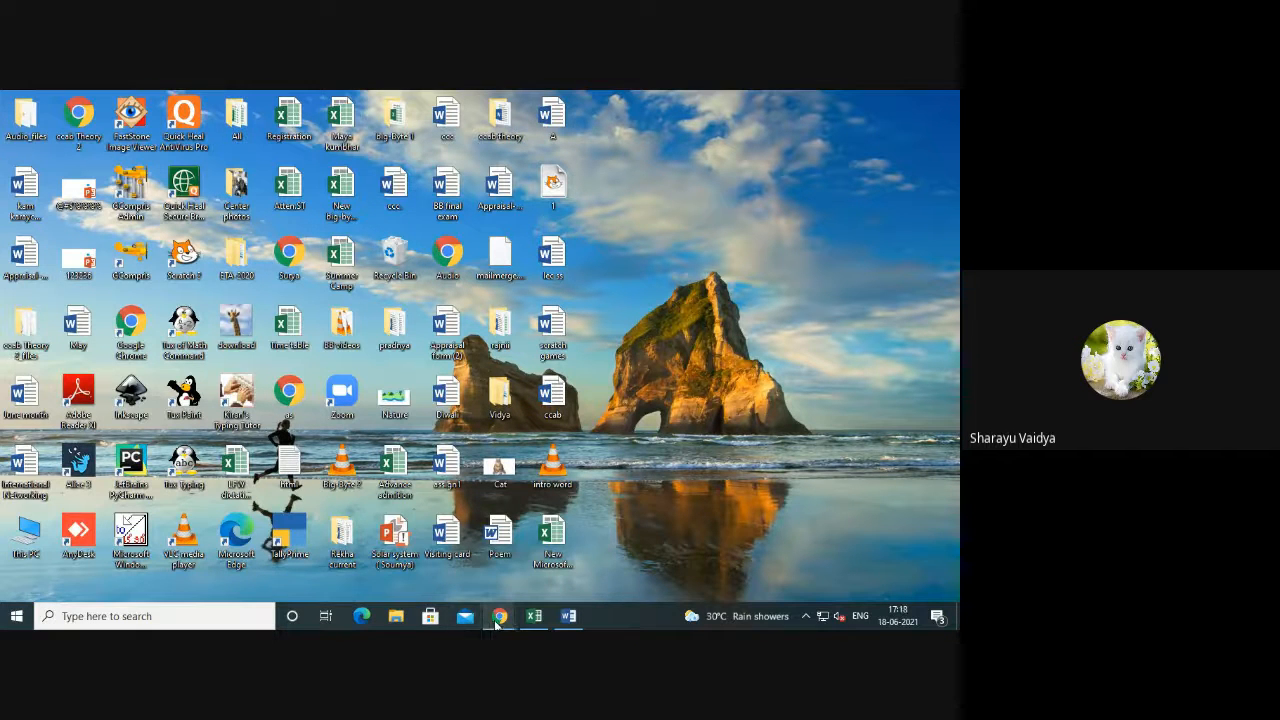
pyautogui.moveTo(498, 622)
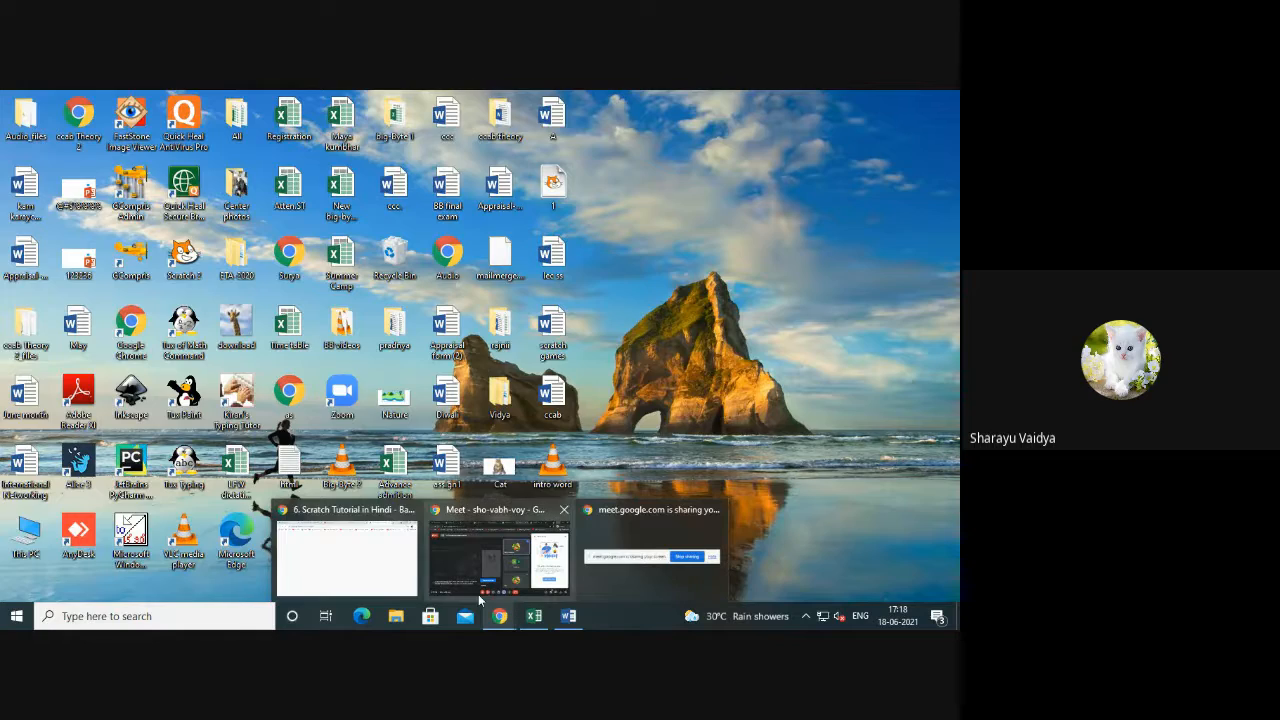
pyautogui.click(515, 565)
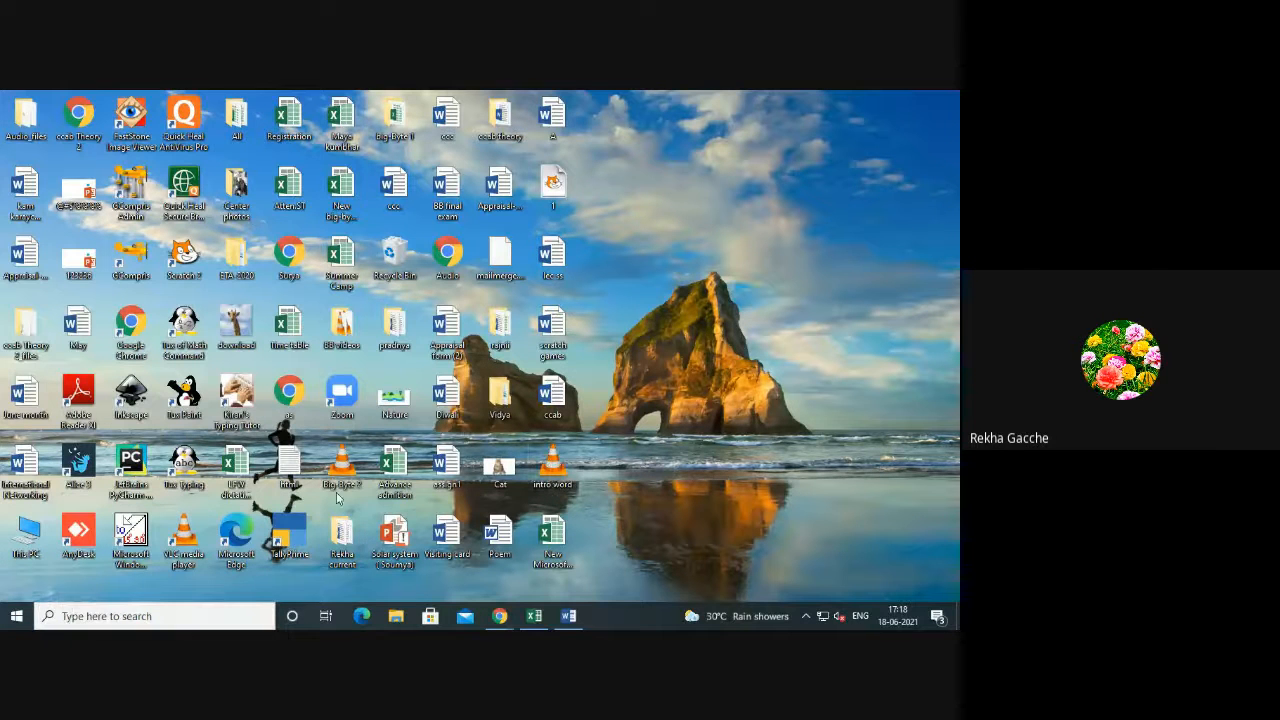
# Launch Excel through the Run dialog with the command excel, and close the blank workbook.
pyautogui.rightClick(15, 618)
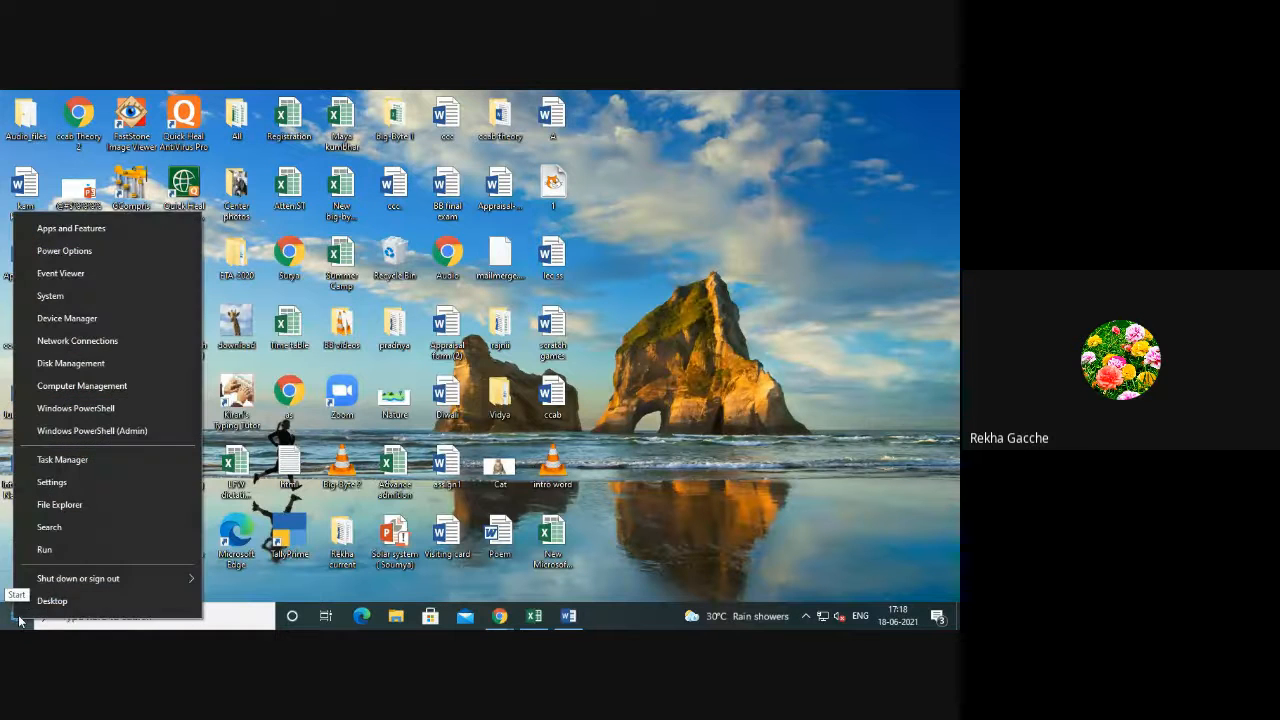
pyautogui.click(44, 550)
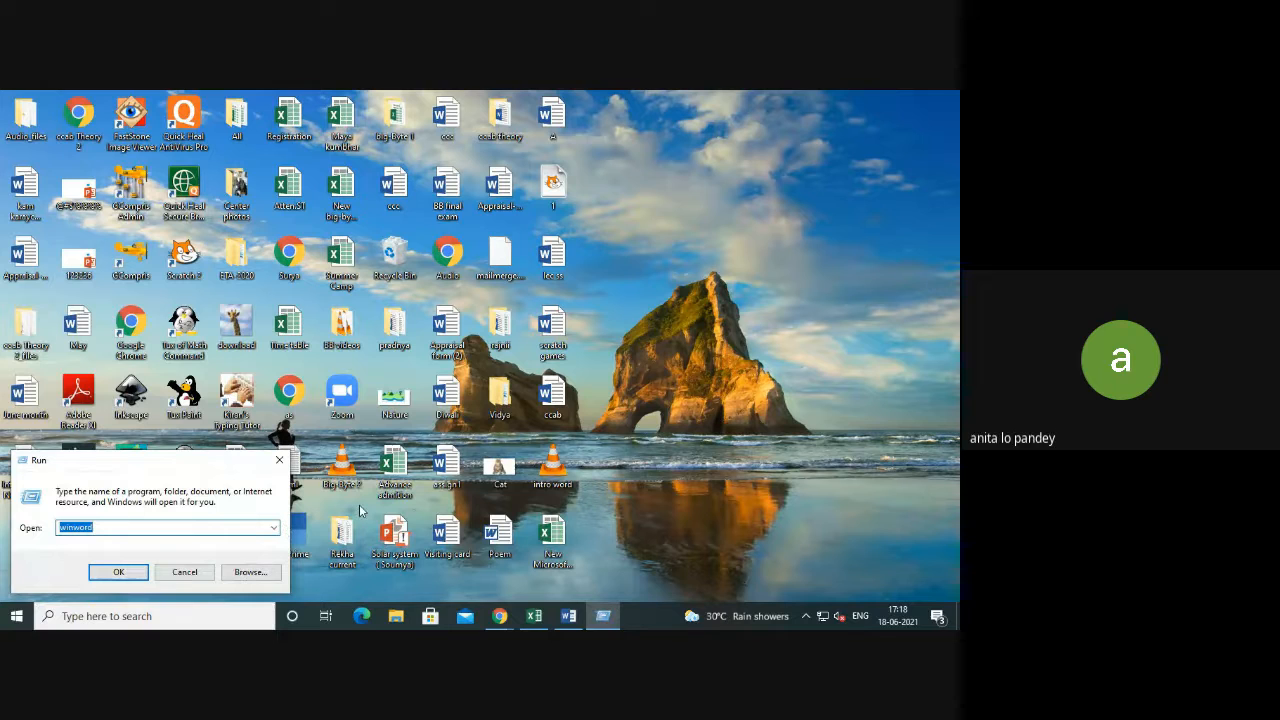
pyautogui.press('BackSpace')
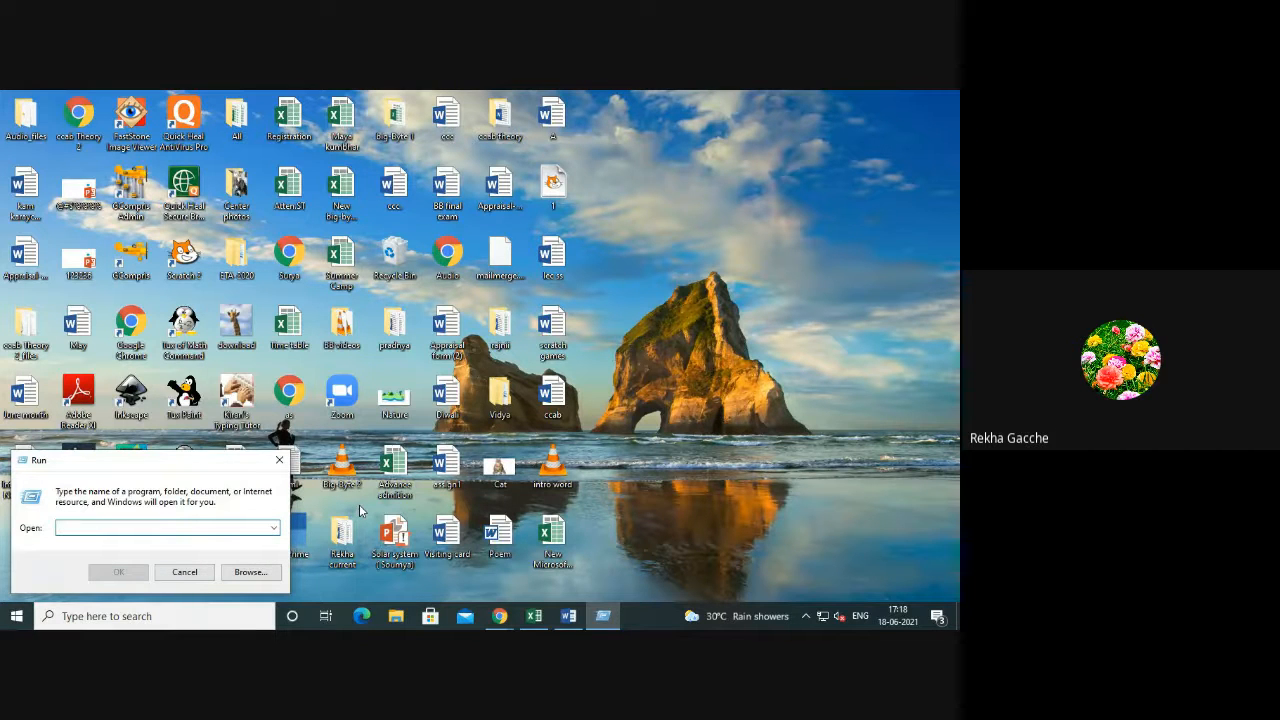
pyautogui.write('excel')
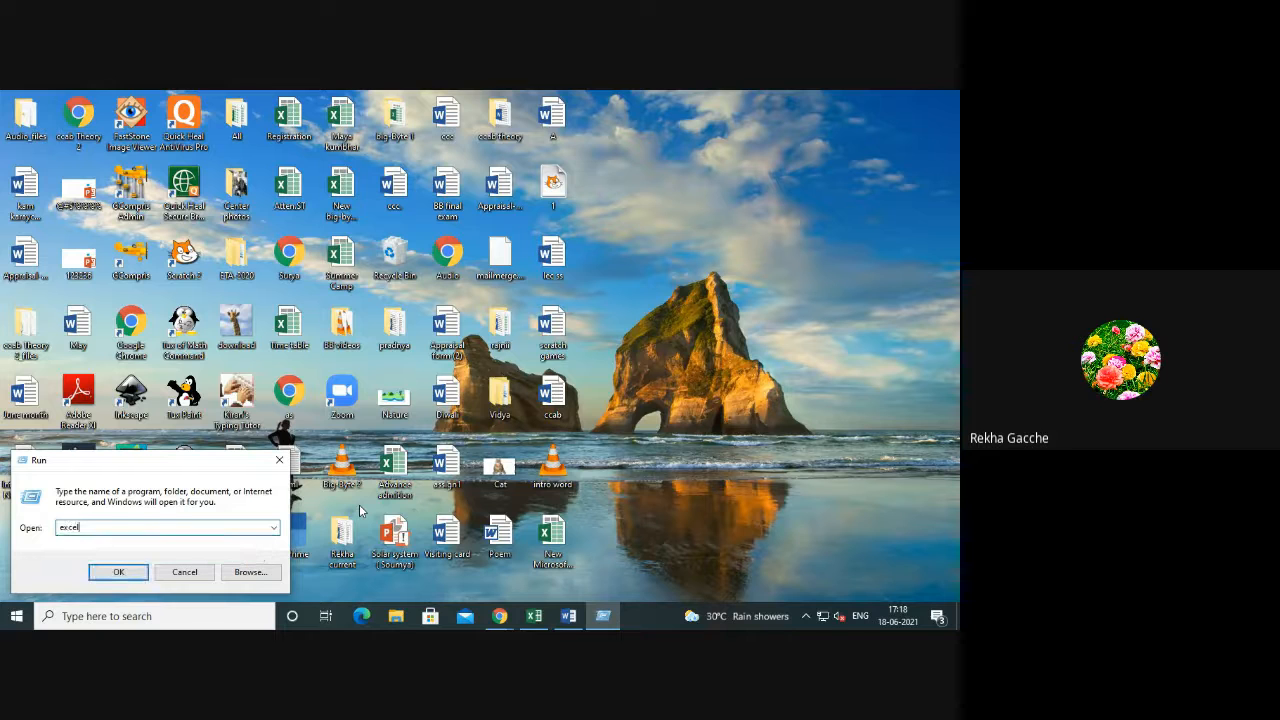
pyautogui.press('Return')
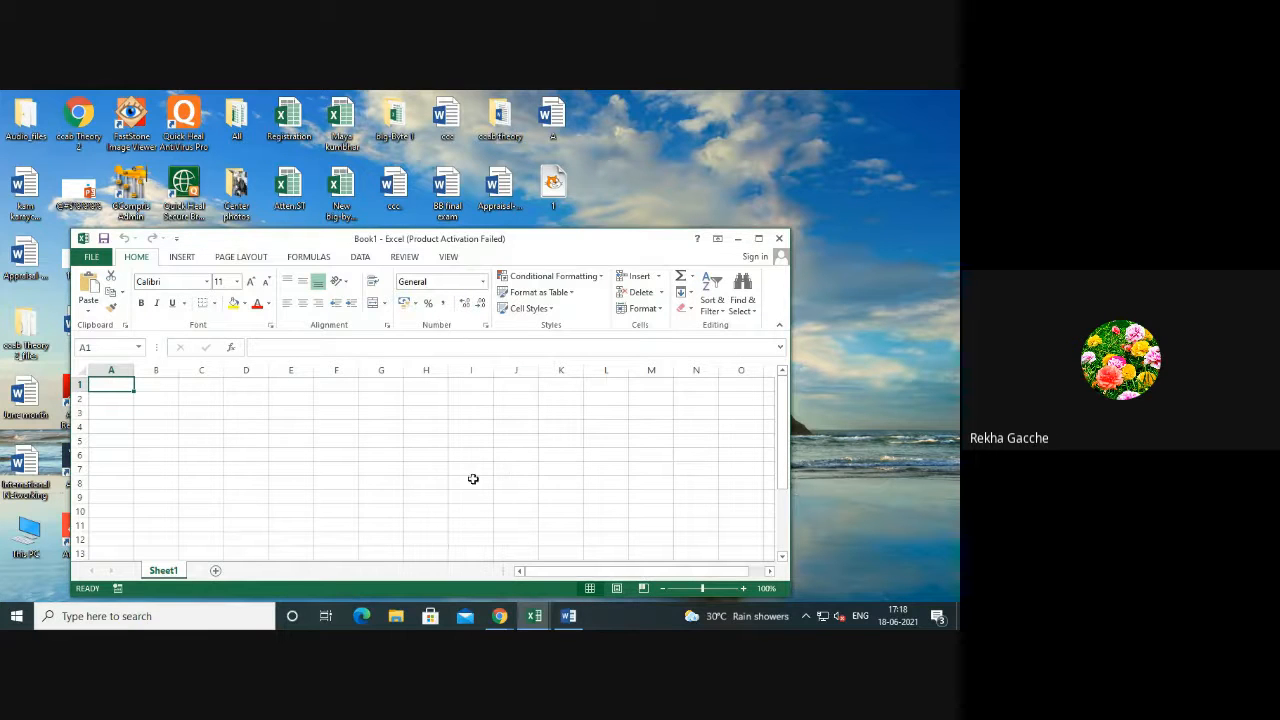
pyautogui.click(779, 239)
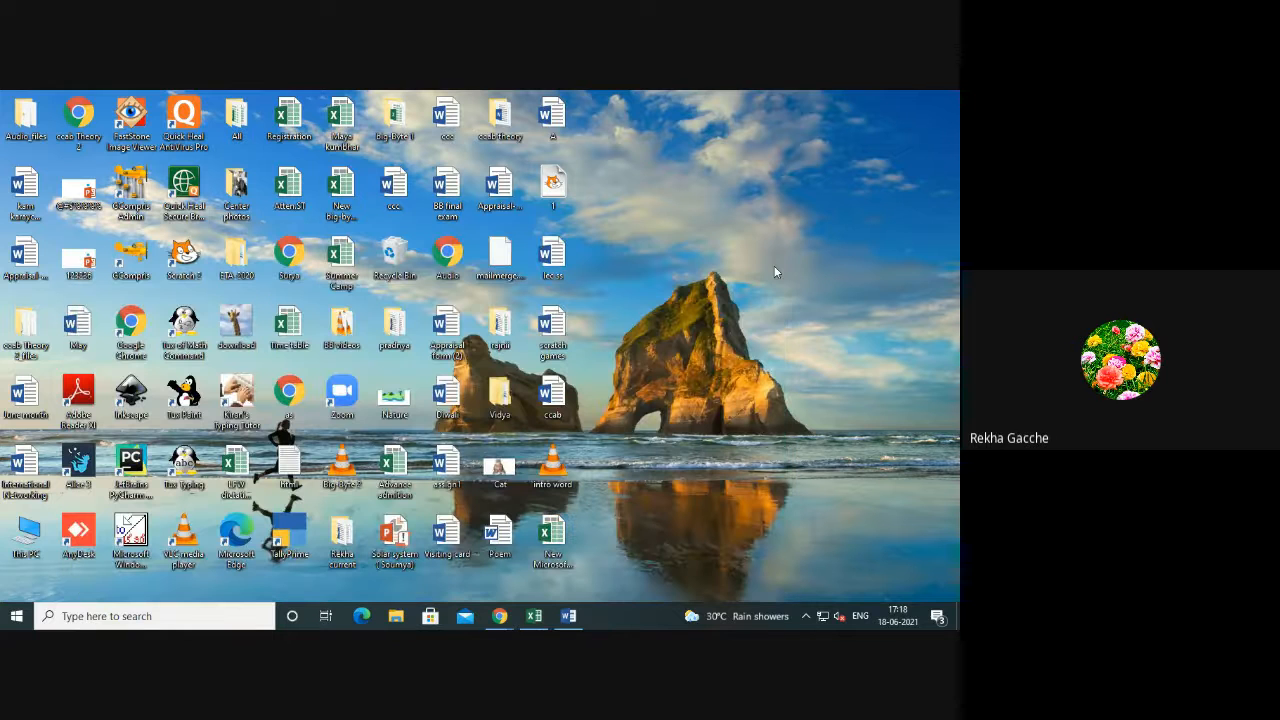
# Search Windows for excel, open Excel 2013 and maximize its window.
pyautogui.click(60, 616)
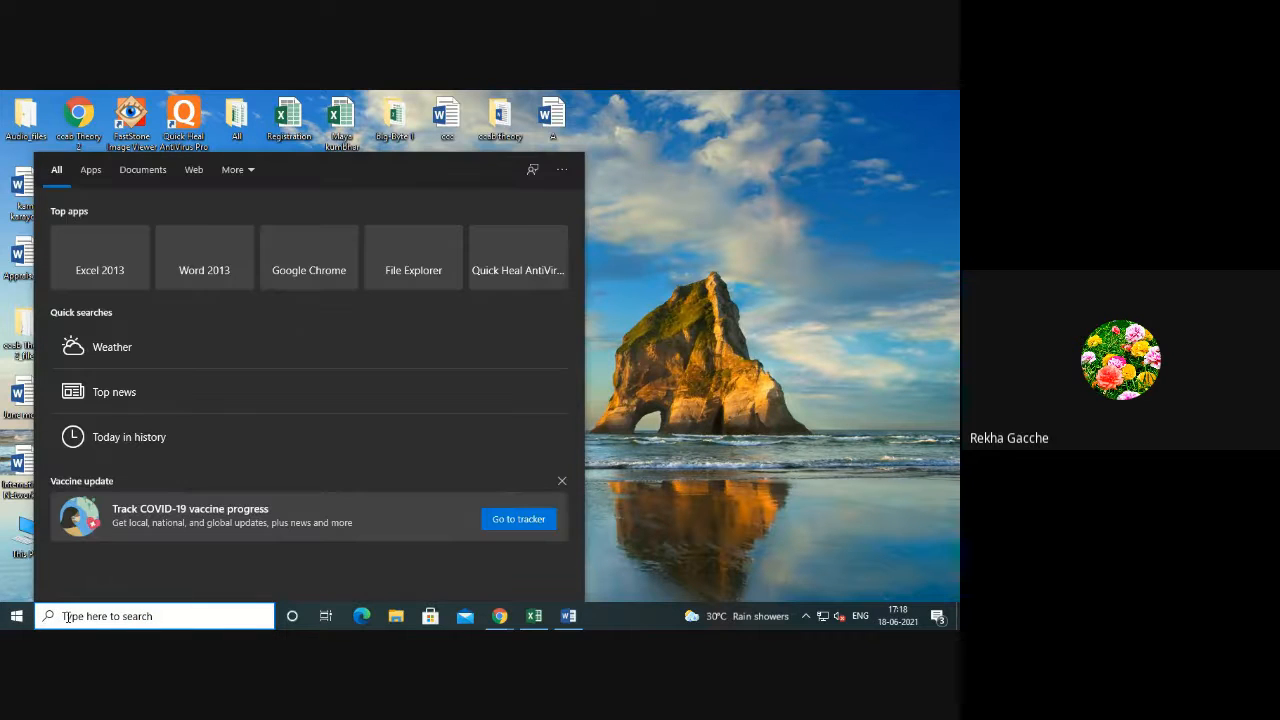
pyautogui.write('word')
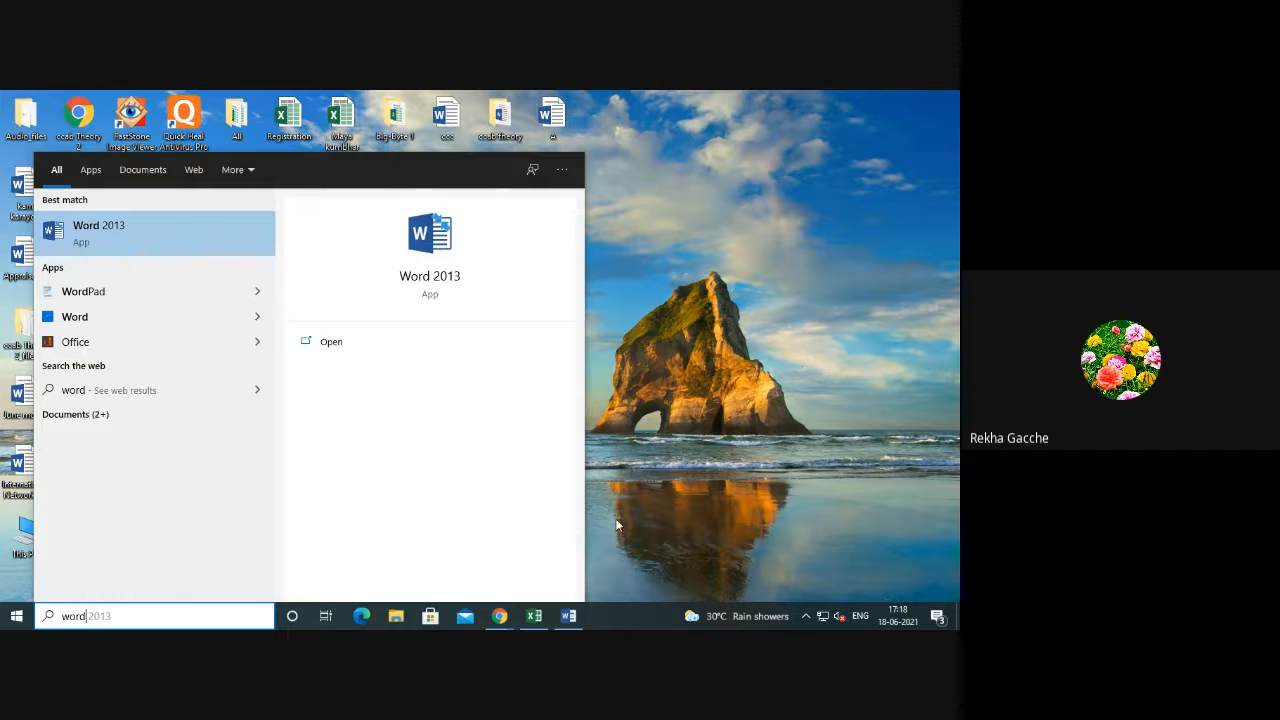
pyautogui.press('BackSpace')
pyautogui.press('BackSpace')
pyautogui.press('BackSpace')
pyautogui.press('BackSpace')
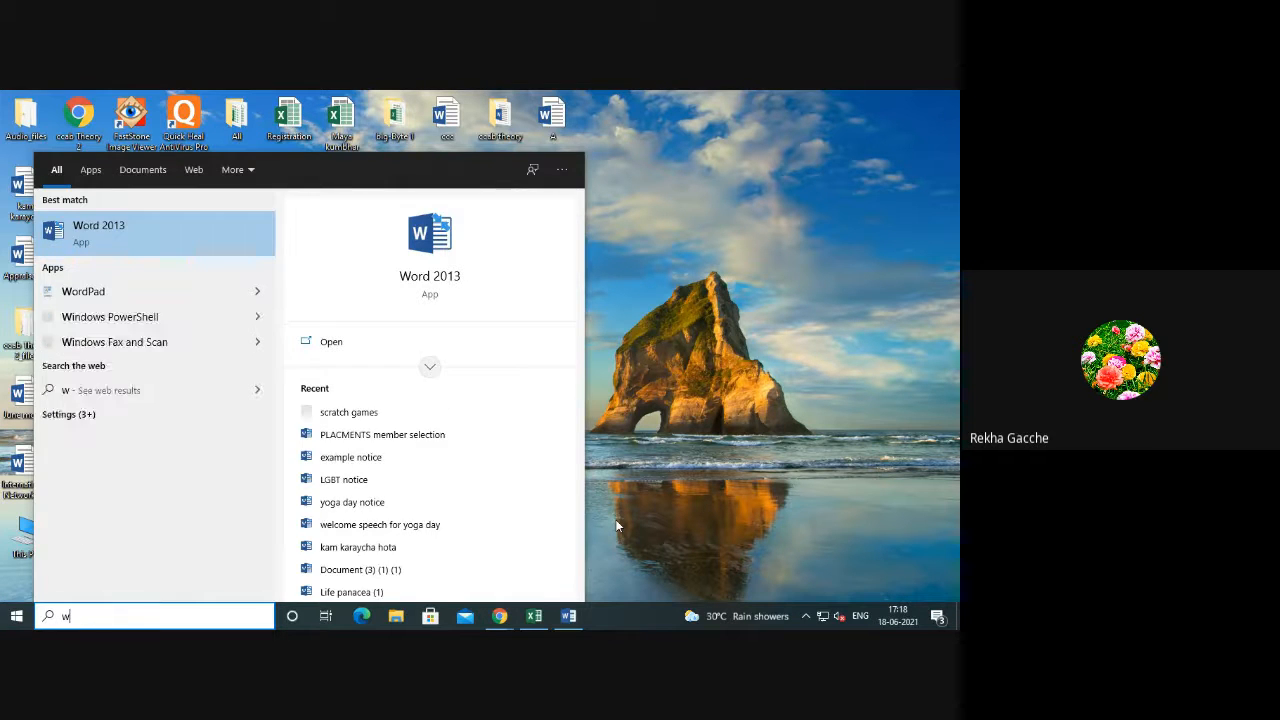
pyautogui.write('excel')
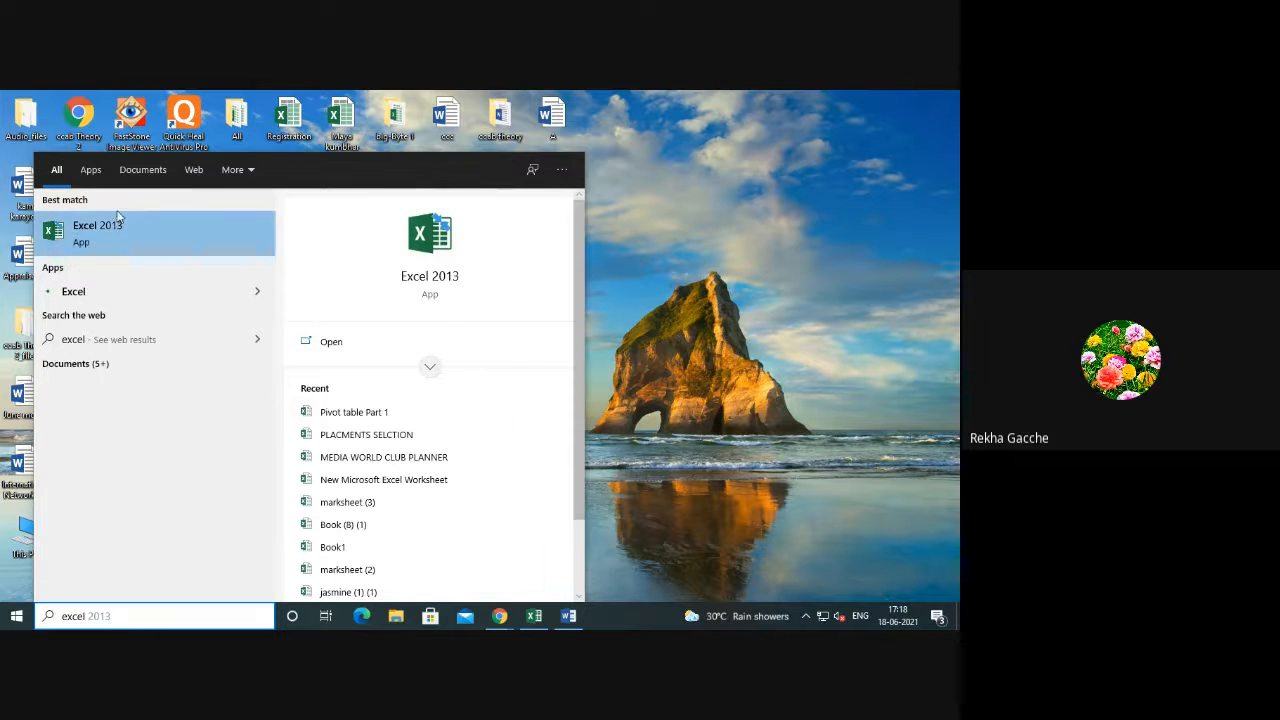
pyautogui.click(117, 244)
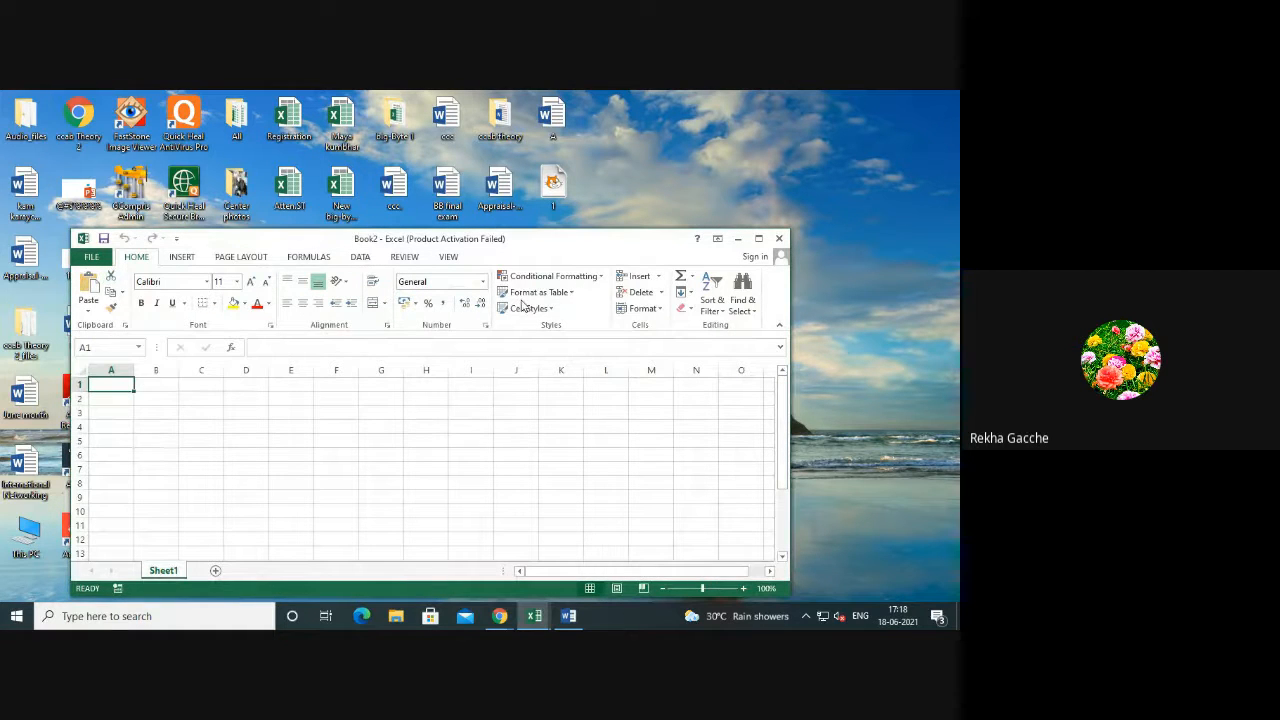
pyautogui.click(759, 239)
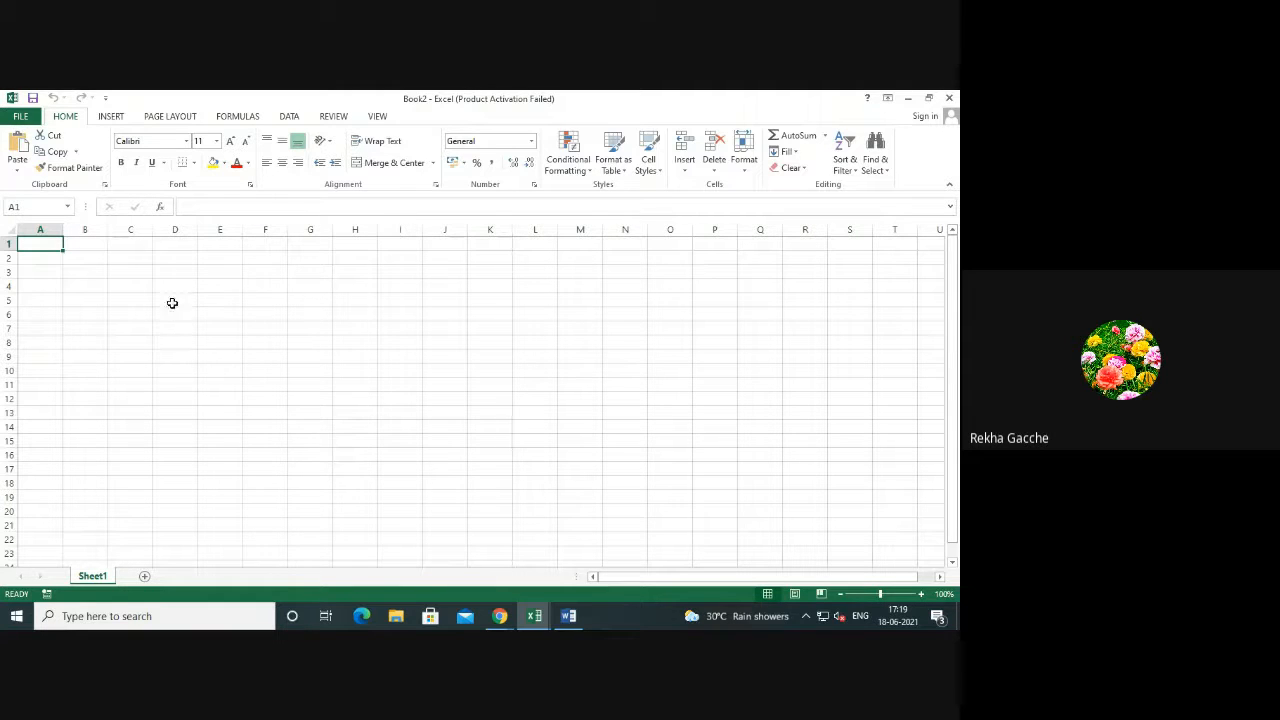
# Enter the headings "Ser no" in cell C4 and "students name" in cell D4.
pyautogui.click(137, 290)
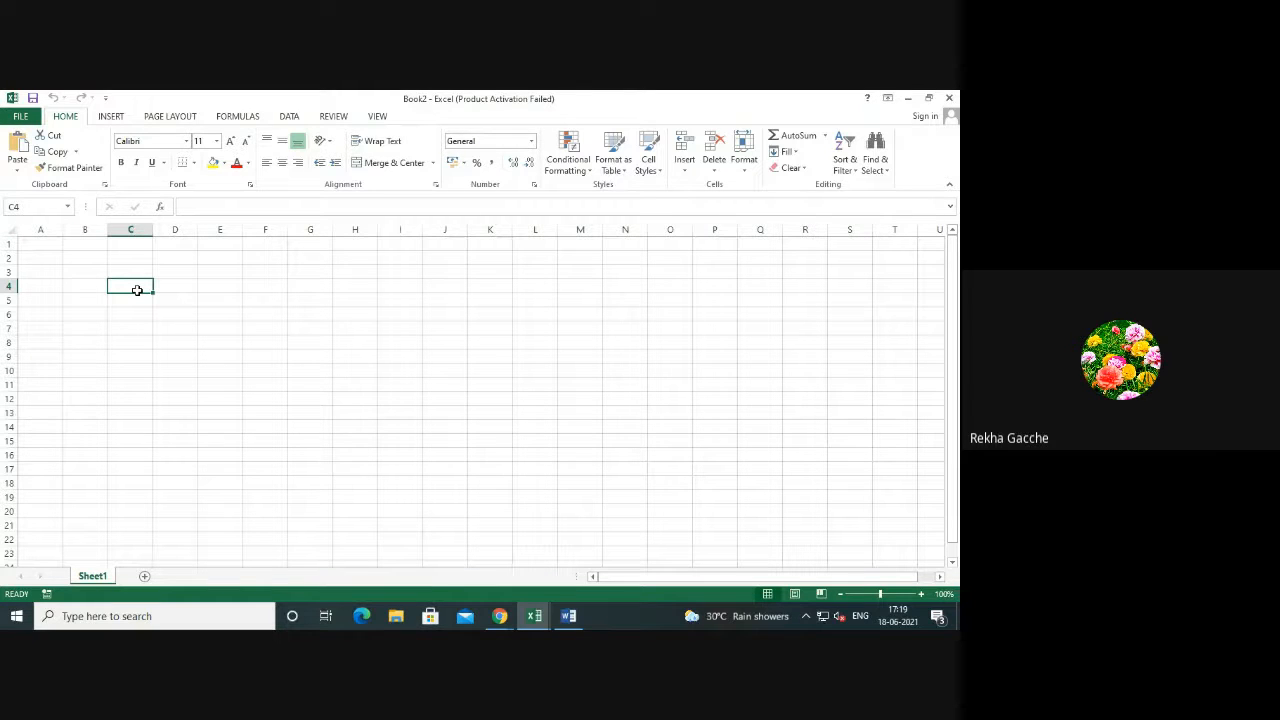
pyautogui.write('Ser no')
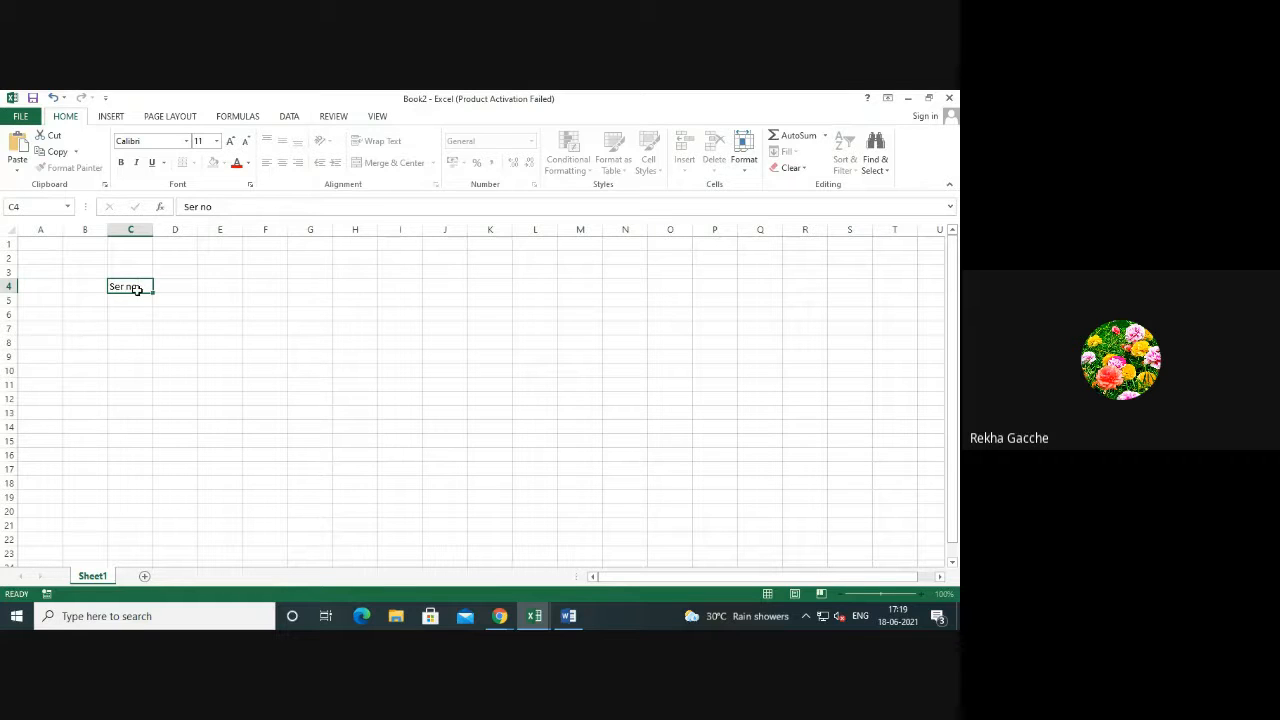
pyautogui.press('Tab')
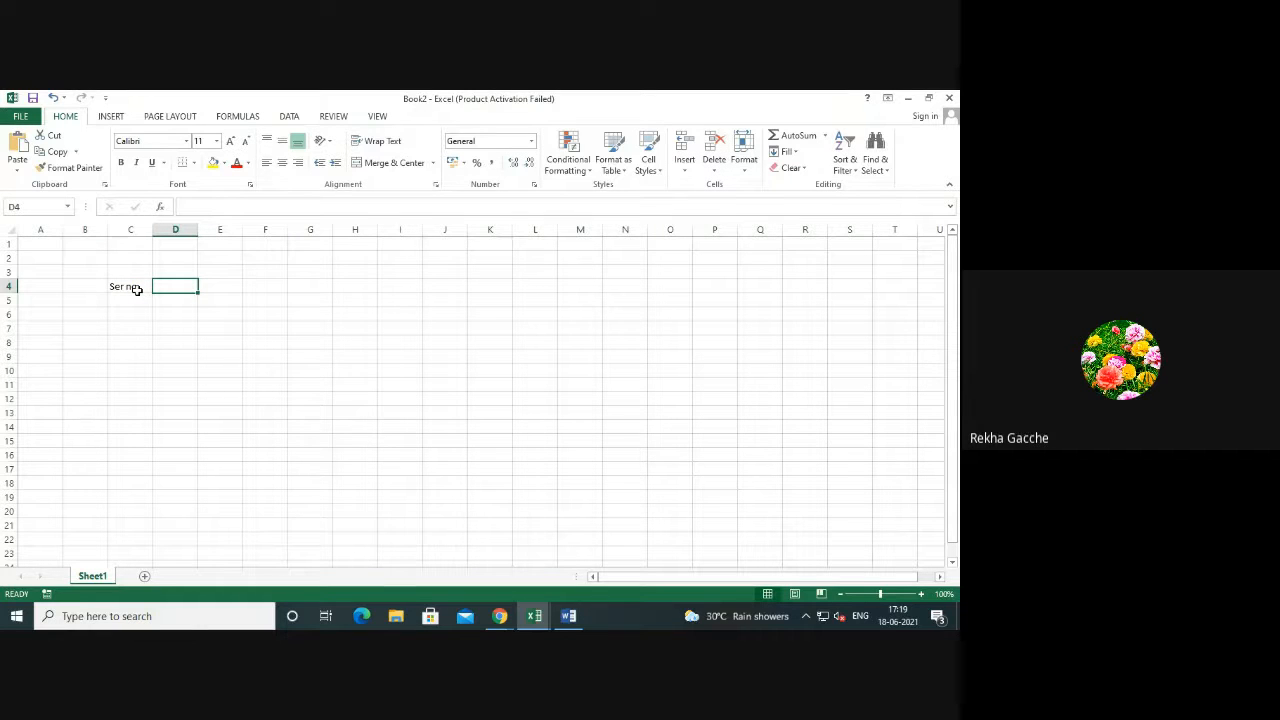
pyautogui.write('student')
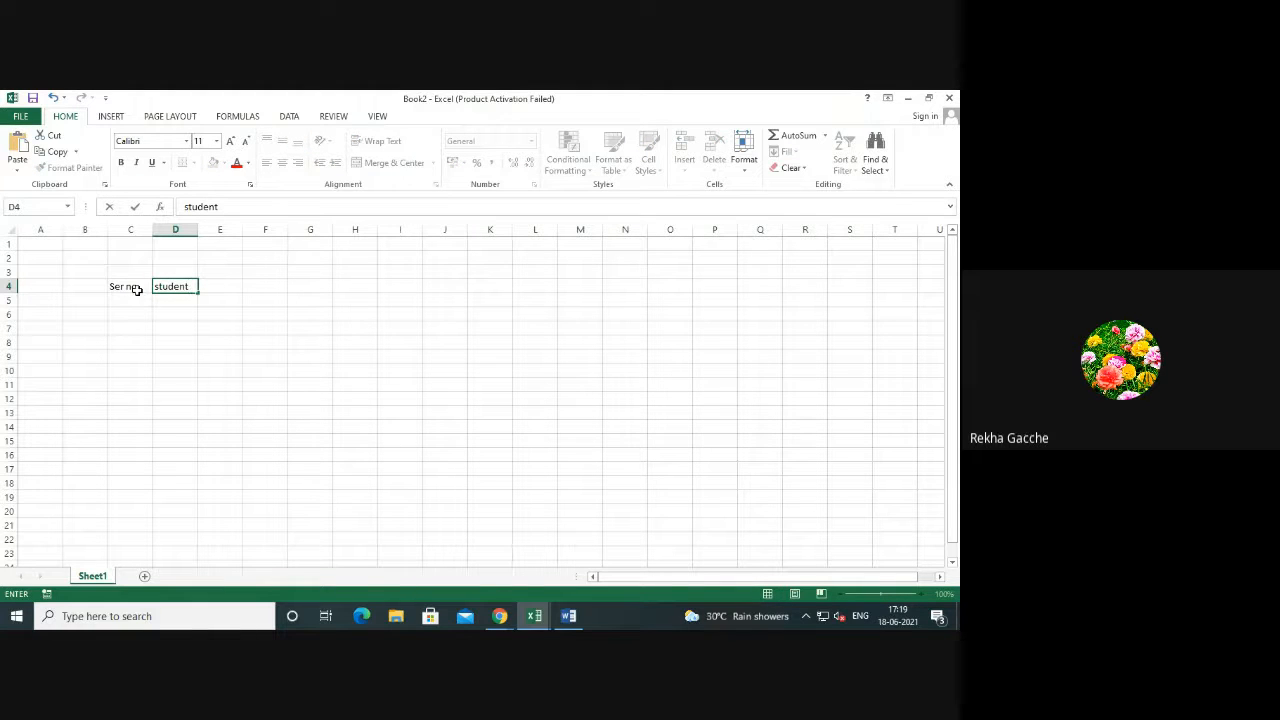
pyautogui.write('s name')
pyautogui.press('Tab')
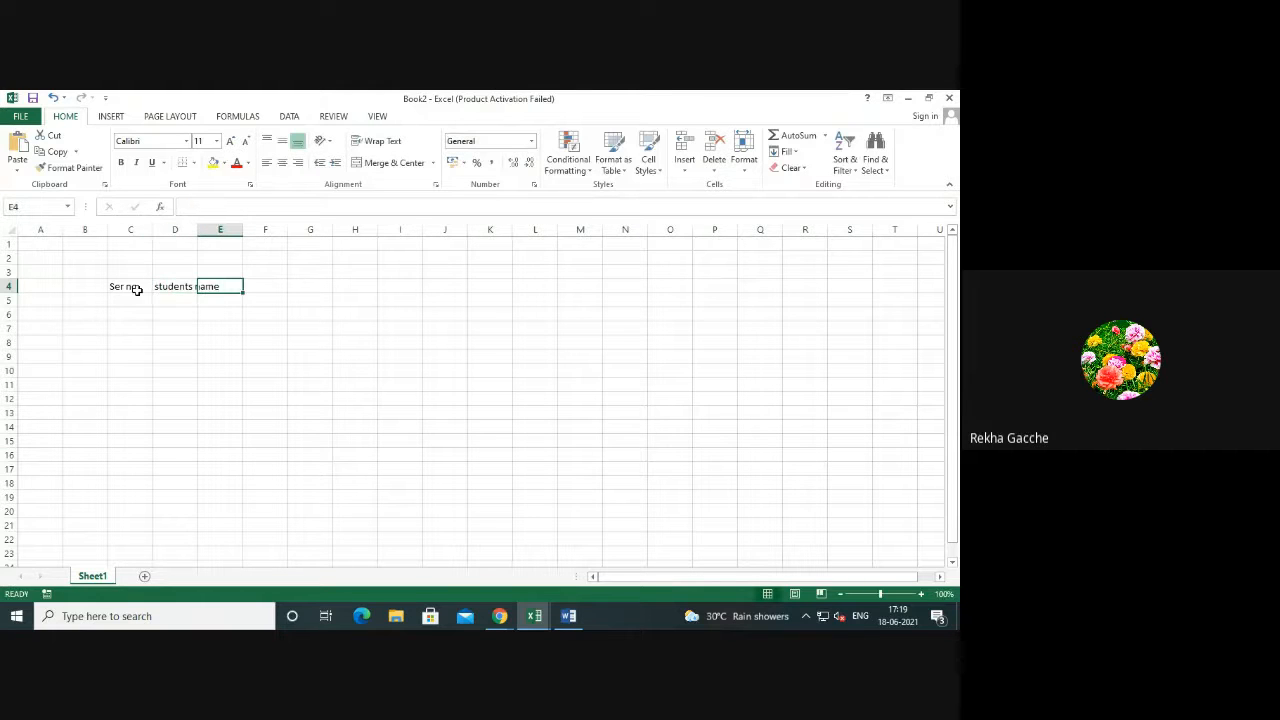
# AutoFit column D to the "students name" heading in D4, and undo the resize.
pyautogui.moveTo(208, 370); pyautogui.dragTo(208, 383)
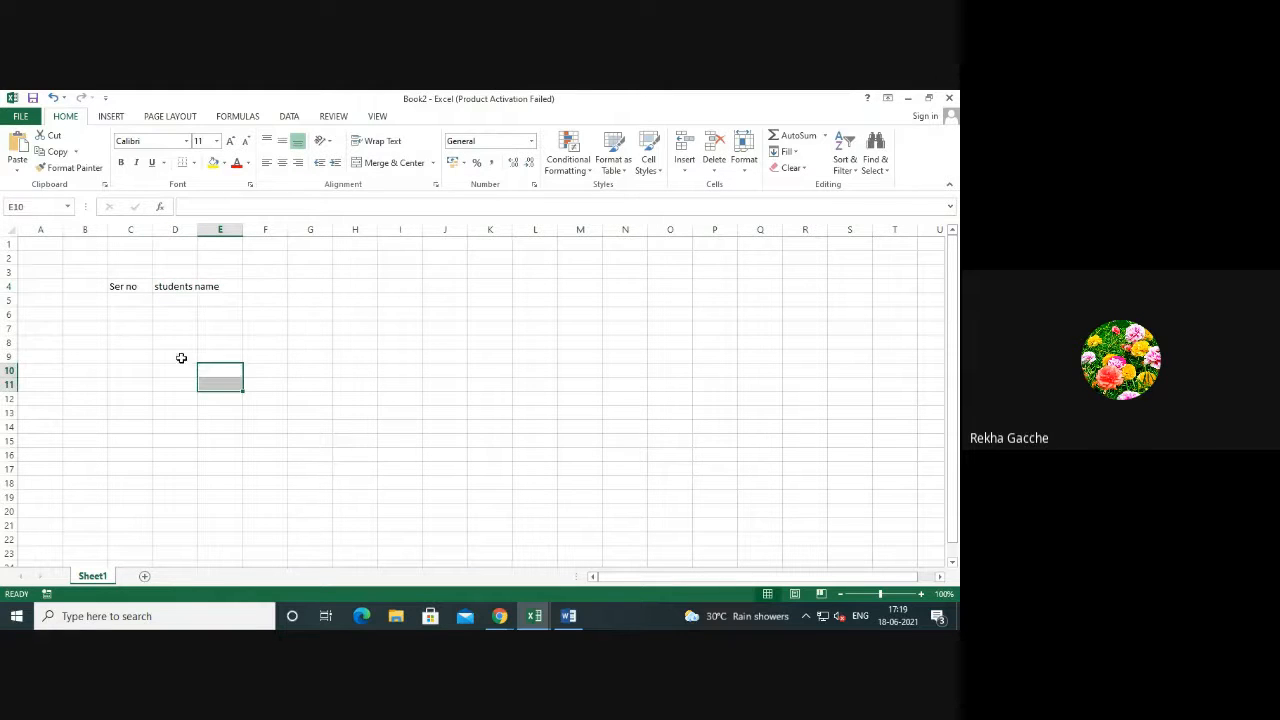
pyautogui.click(166, 286)
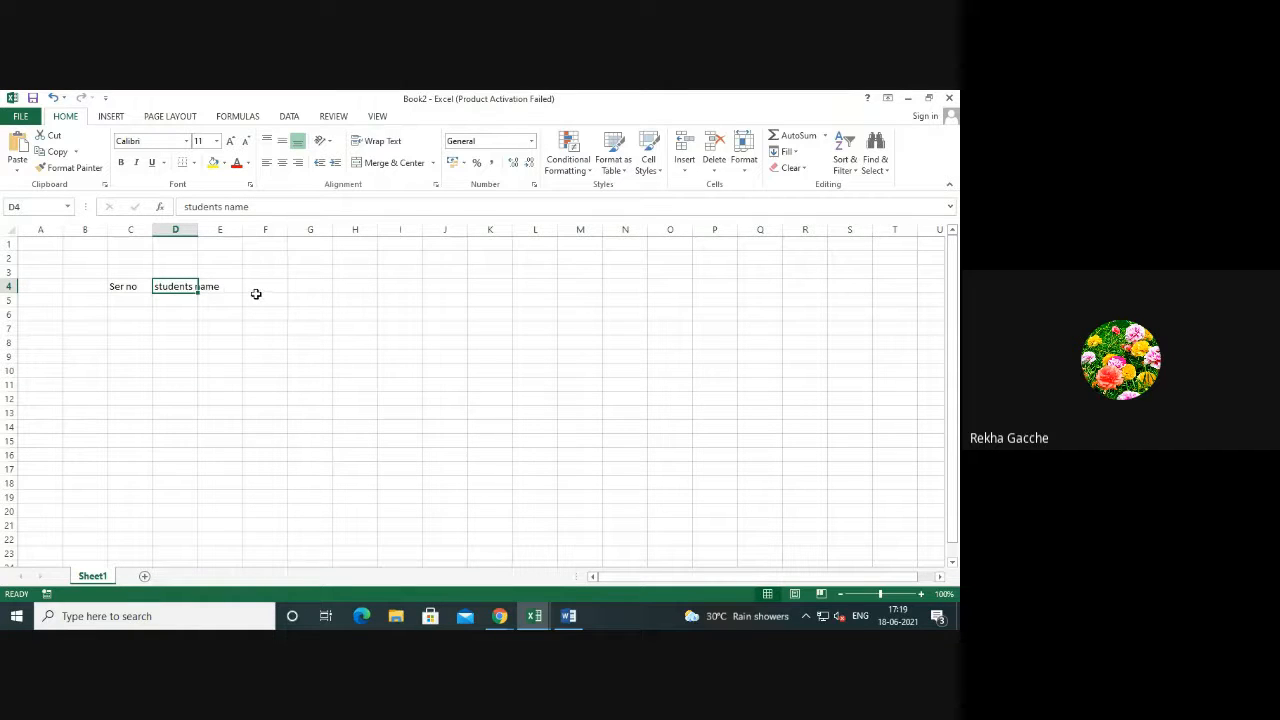
pyautogui.click(177, 344)
pyautogui.click(175, 300)
pyautogui.click(176, 286)
pyautogui.doubleClick(197, 228)
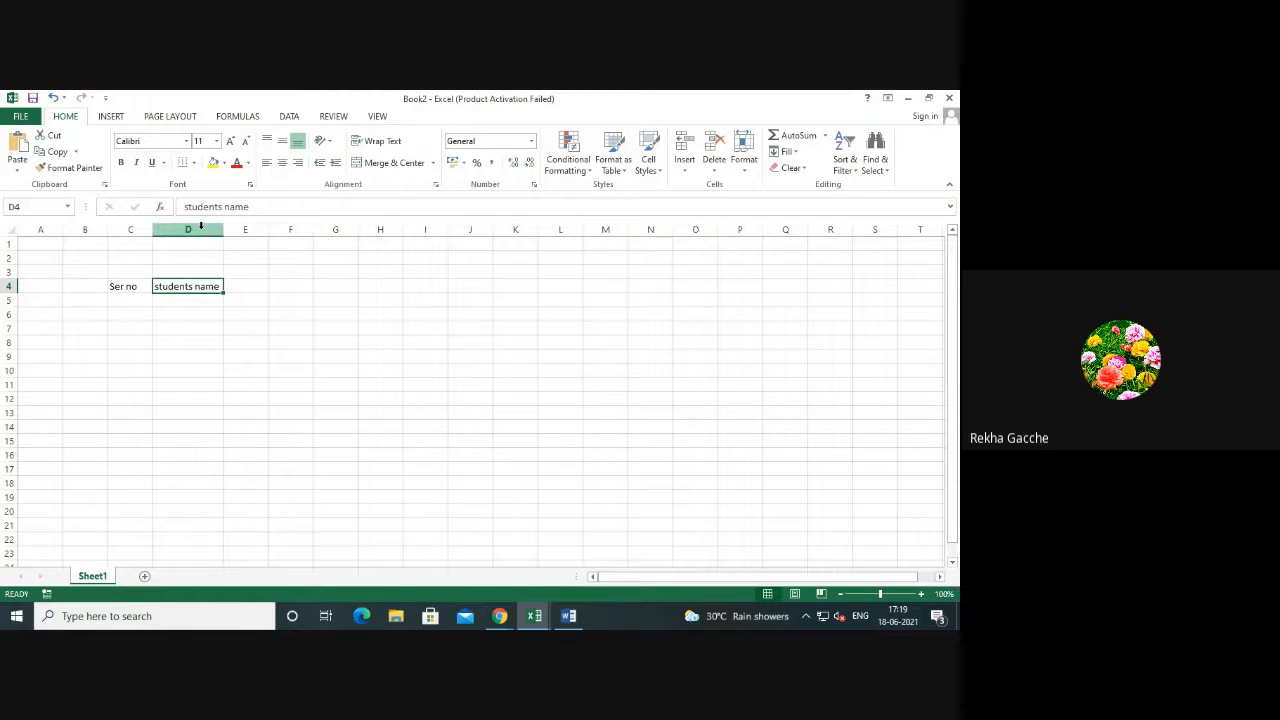
pyautogui.hotkey('ctrl', 'z')
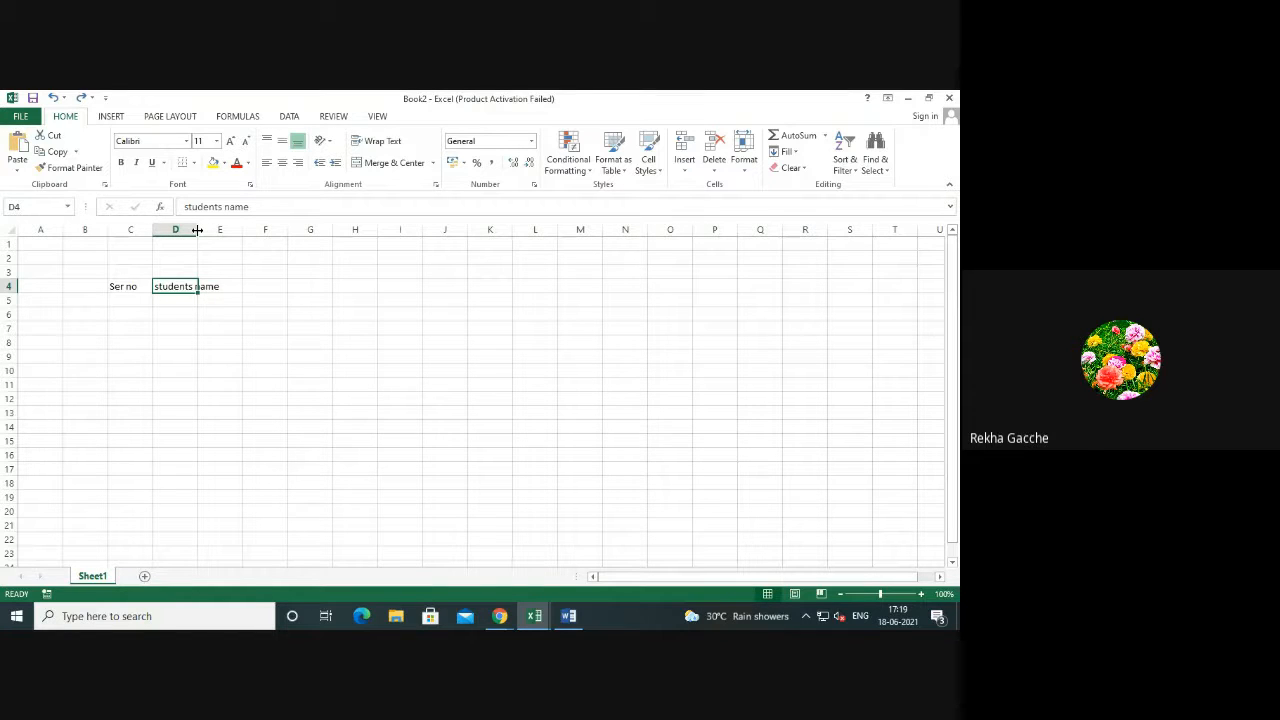
# Widen column D manually to about 15.29 so the "students name" heading fits.
pyautogui.moveTo(197, 230); pyautogui.dragTo(231, 233)
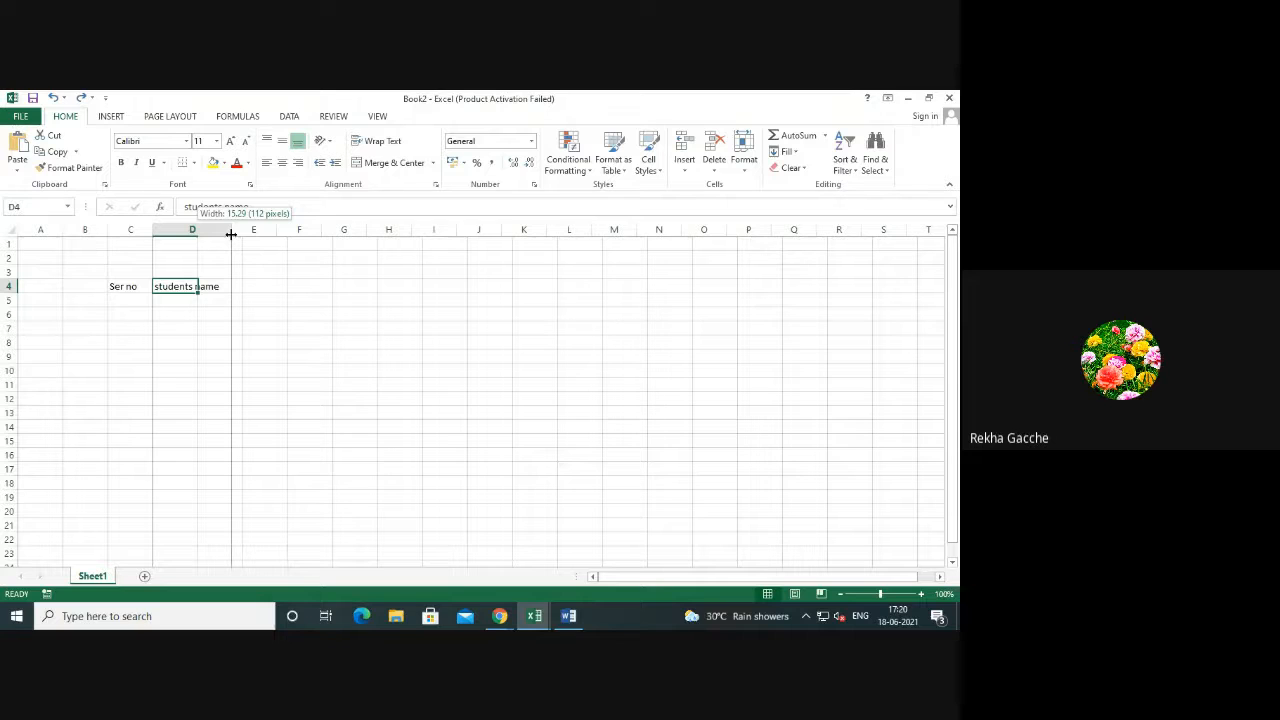
pyautogui.moveTo(231, 233); pyautogui.dragTo(229, 231)
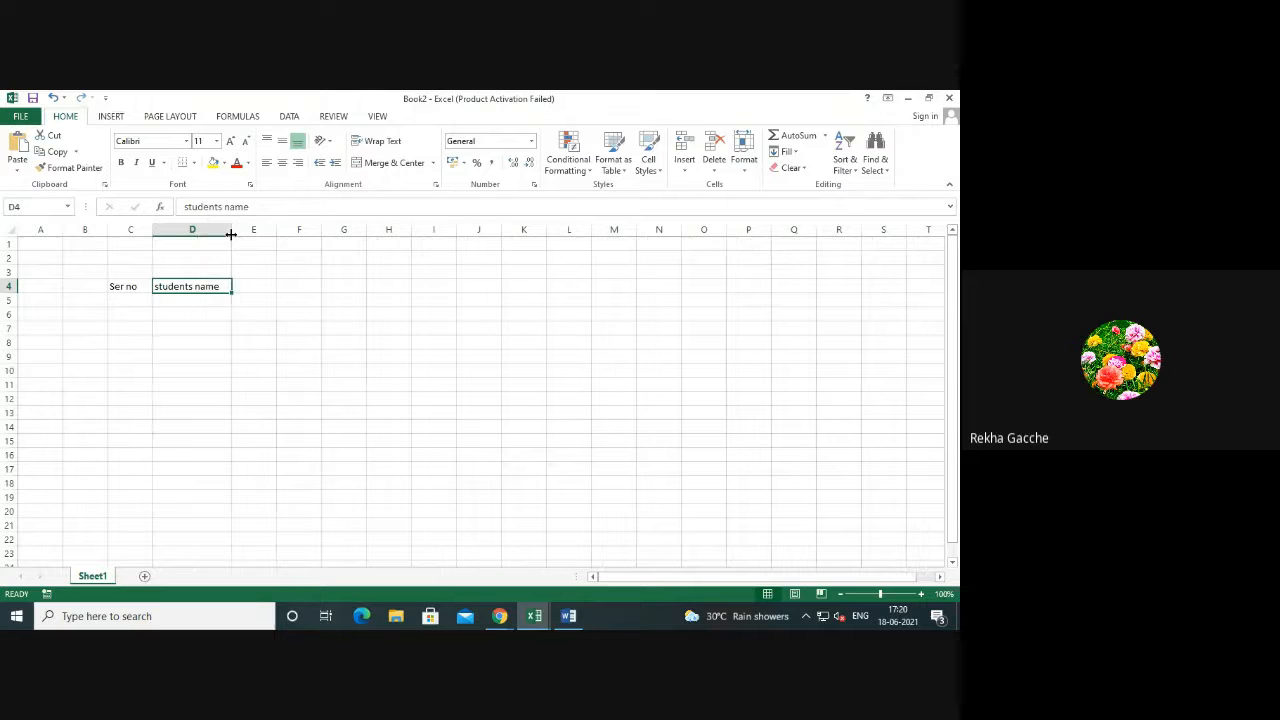
pyautogui.click(218, 370)
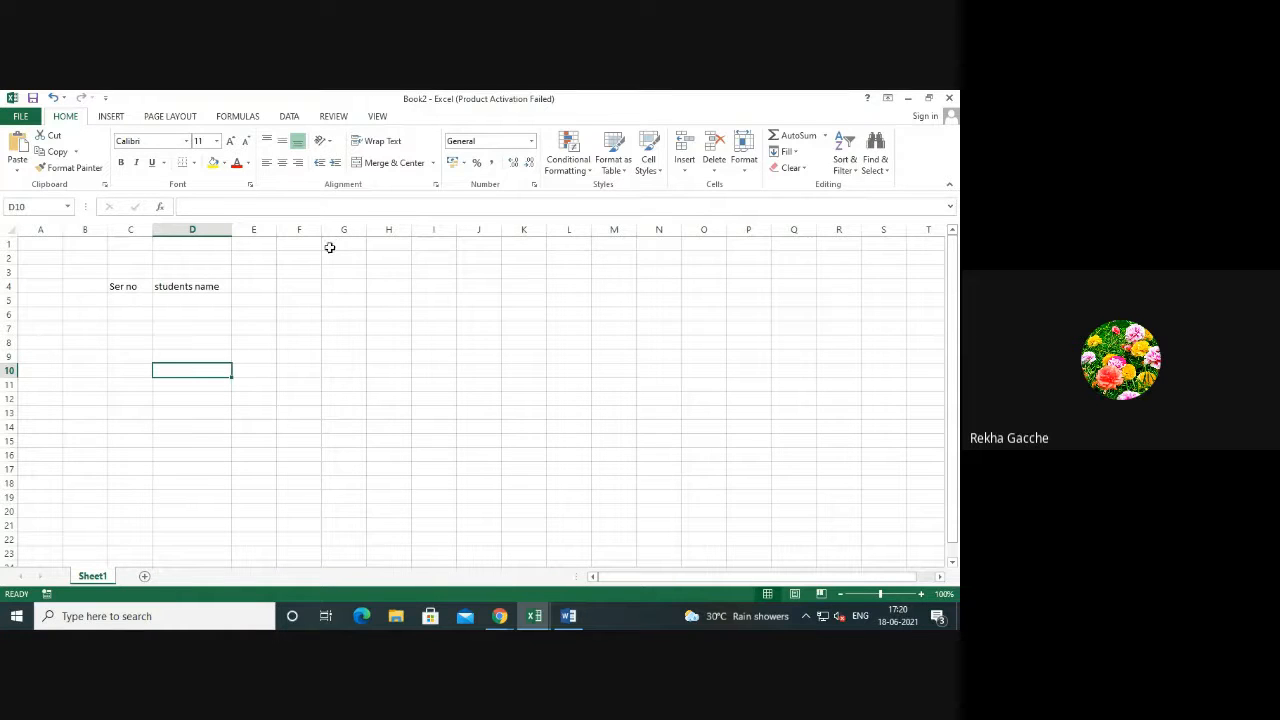
# Enter the subject headings "Marathi", "Hindi" and "English" in cells E4 to G4, continuing the heading row.
pyautogui.click(245, 287)
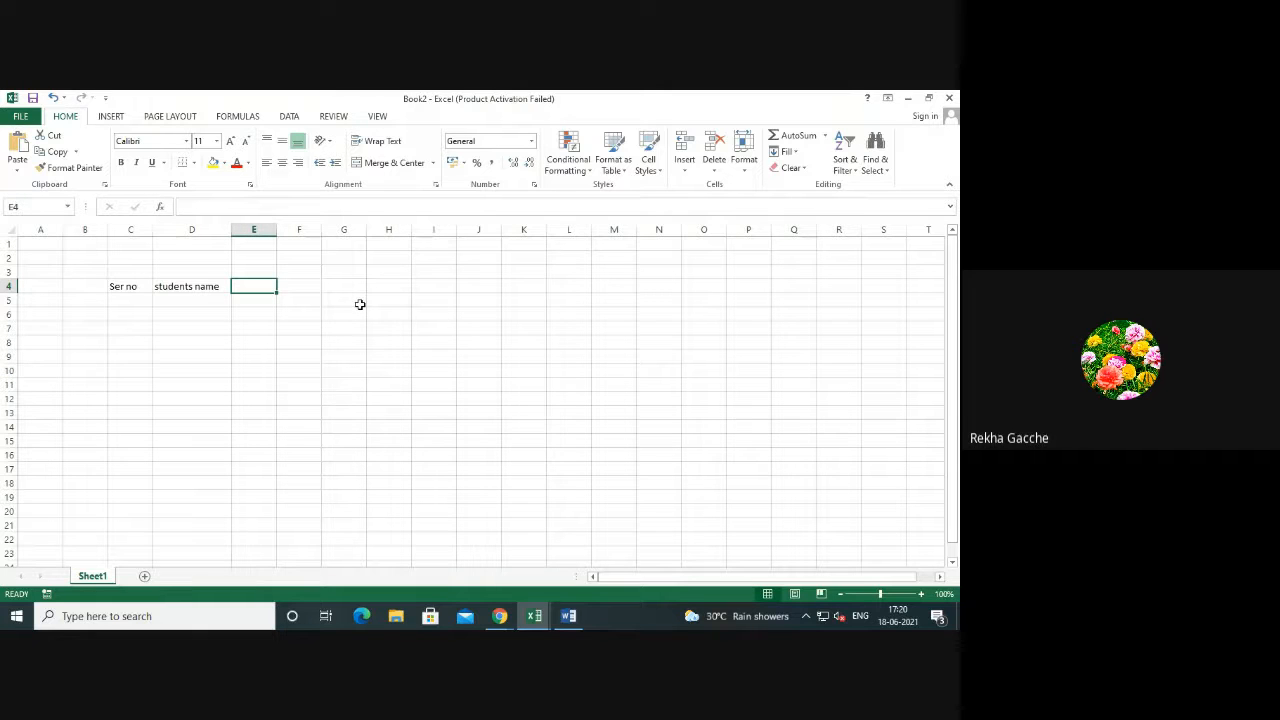
pyautogui.write('Marathi')
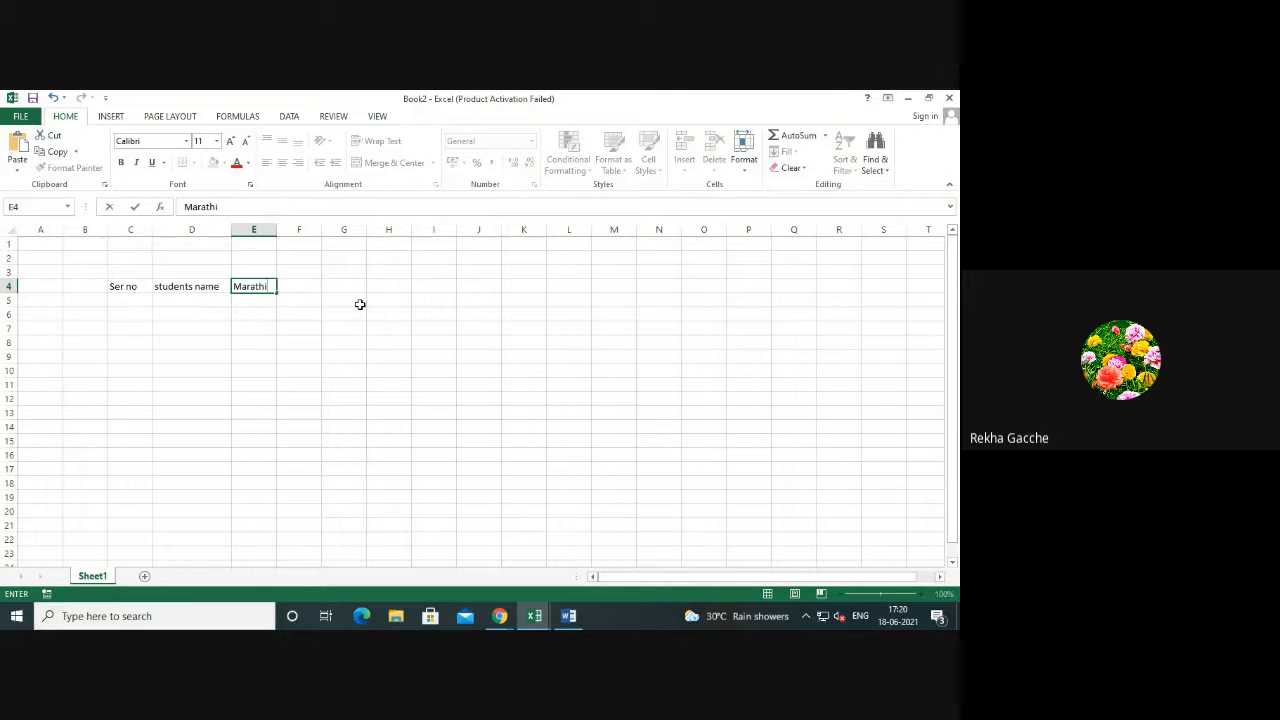
pyautogui.press('Tab')
pyautogui.write('Hin')
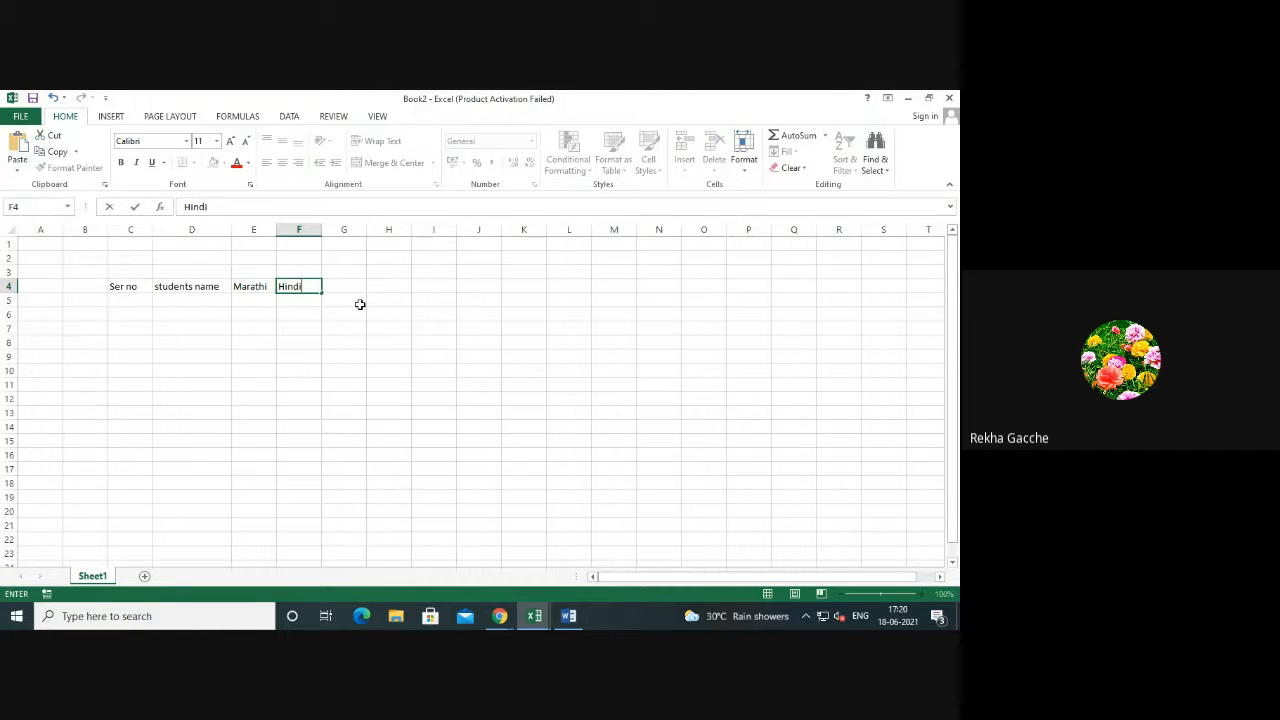
pyautogui.write('di')
pyautogui.press('Tab')
pyautogui.write('E')
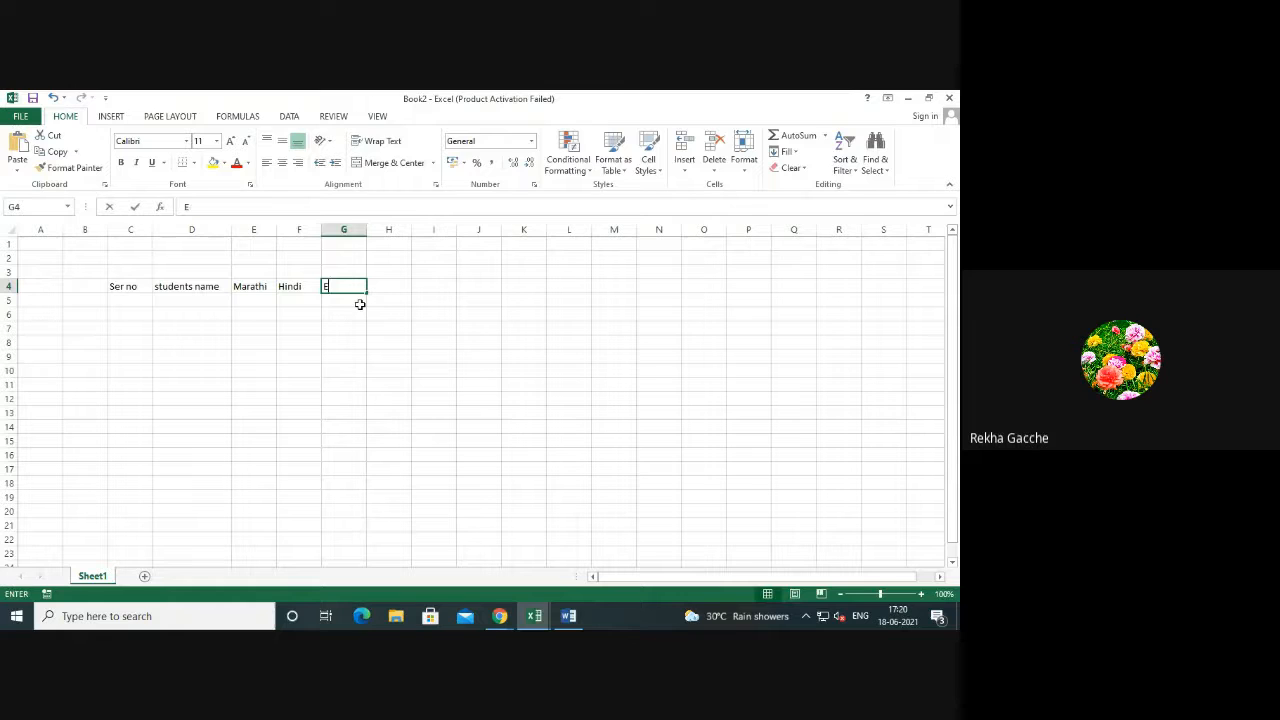
pyautogui.write('nglish')
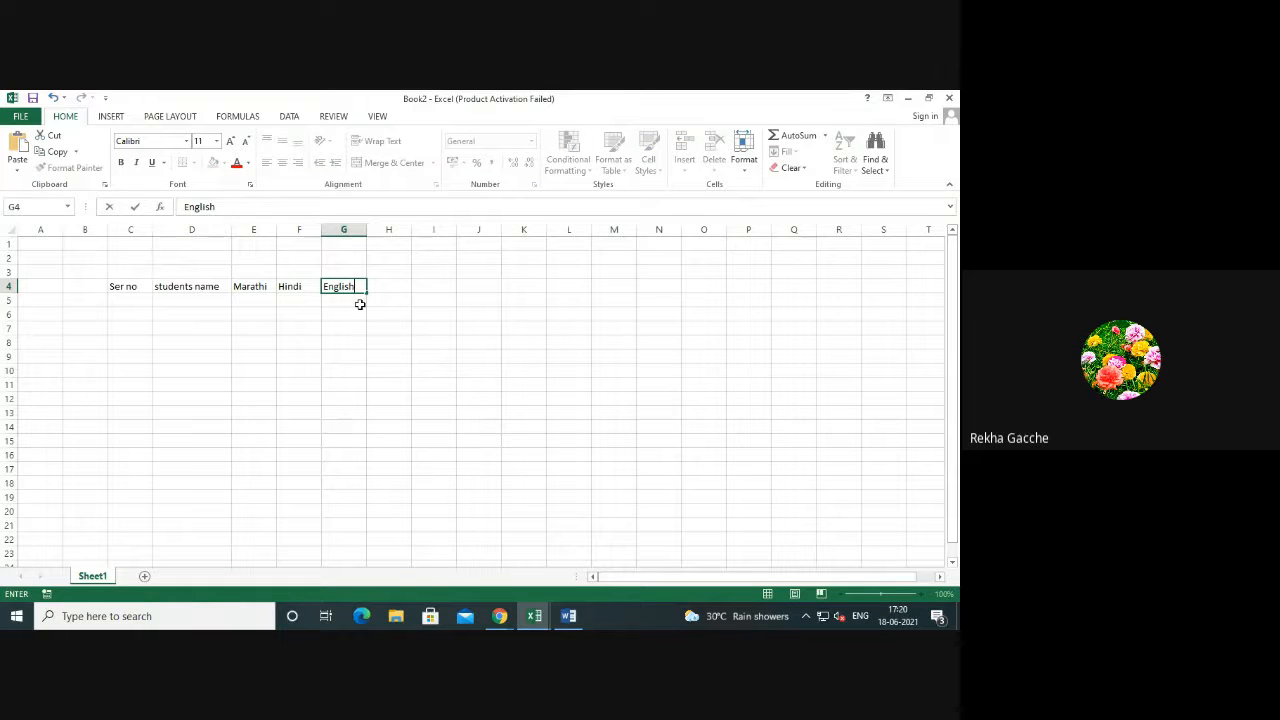
pyautogui.press('Tab')
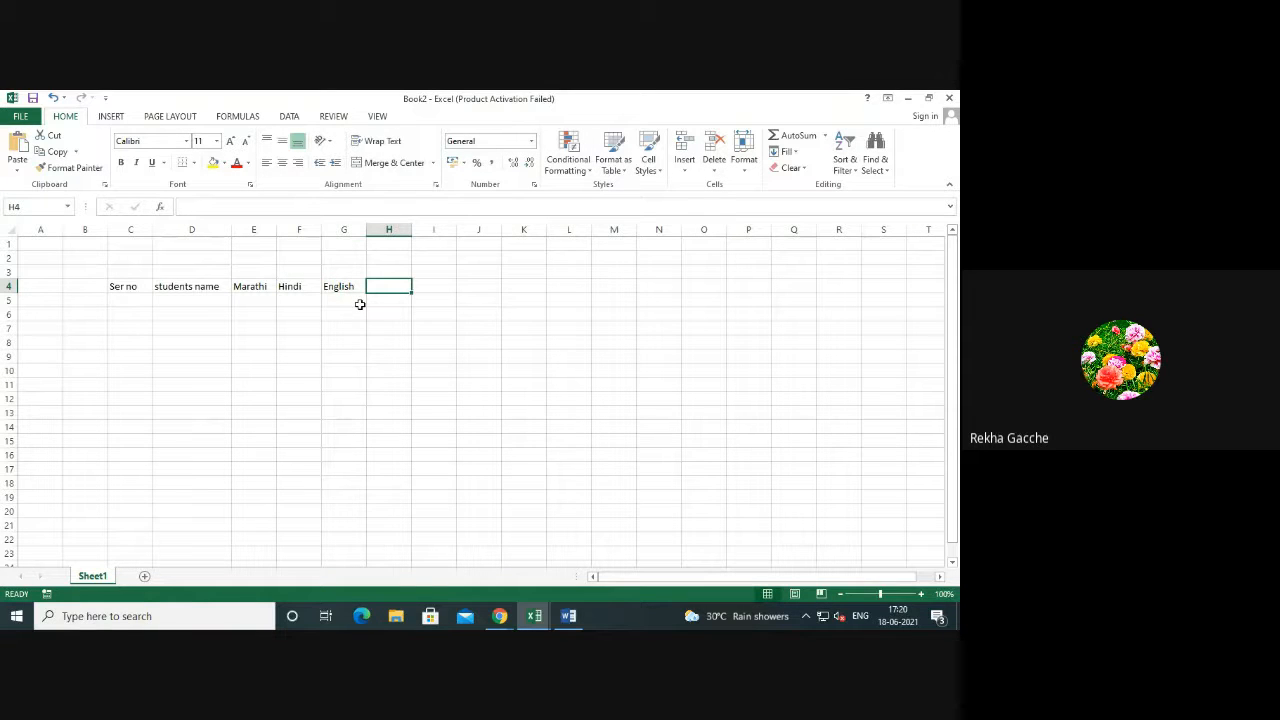
# Enter the subject headings "Math" in cell H4 and "Science" in cell I4.
pyautogui.write('Math')
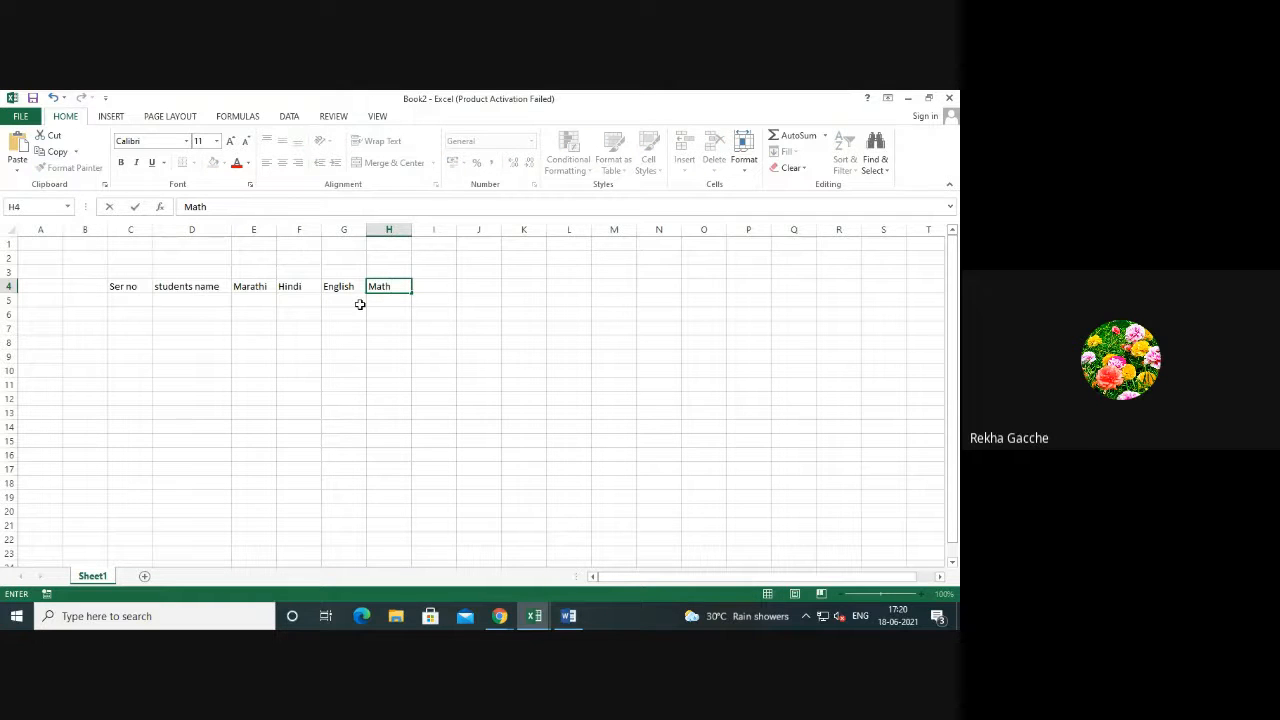
pyautogui.press('Tab')
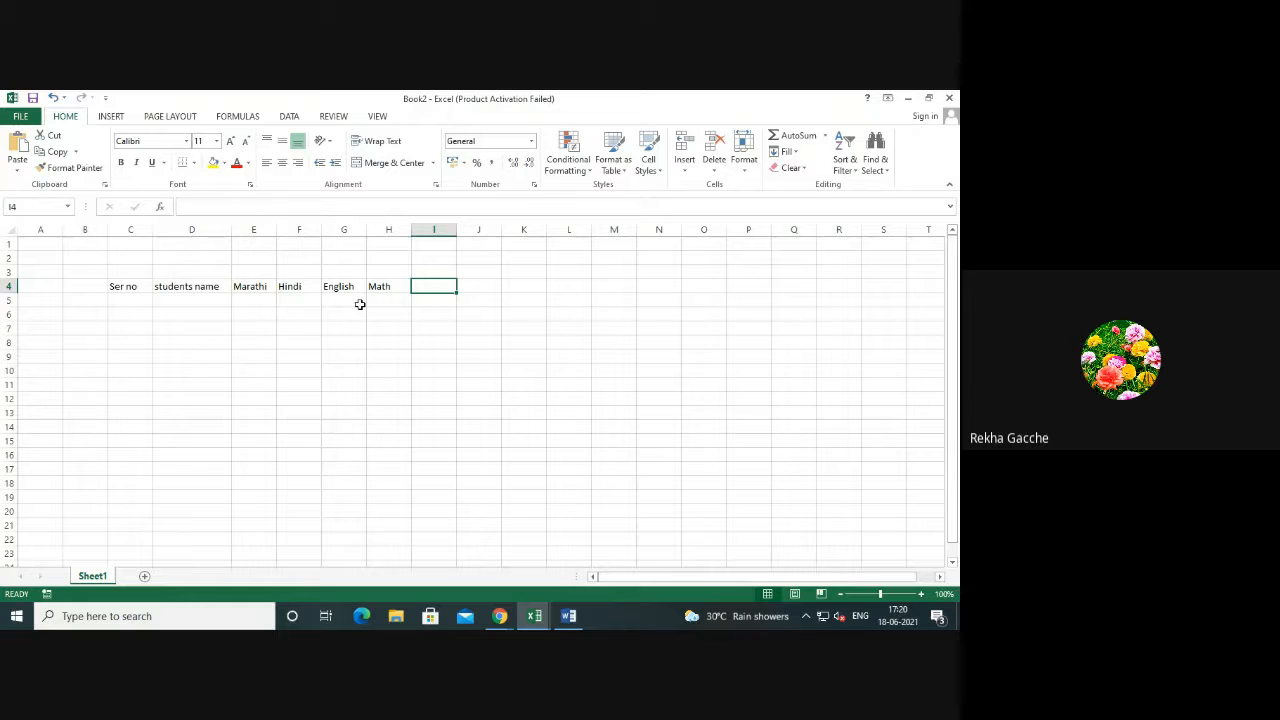
pyautogui.write('Sc')
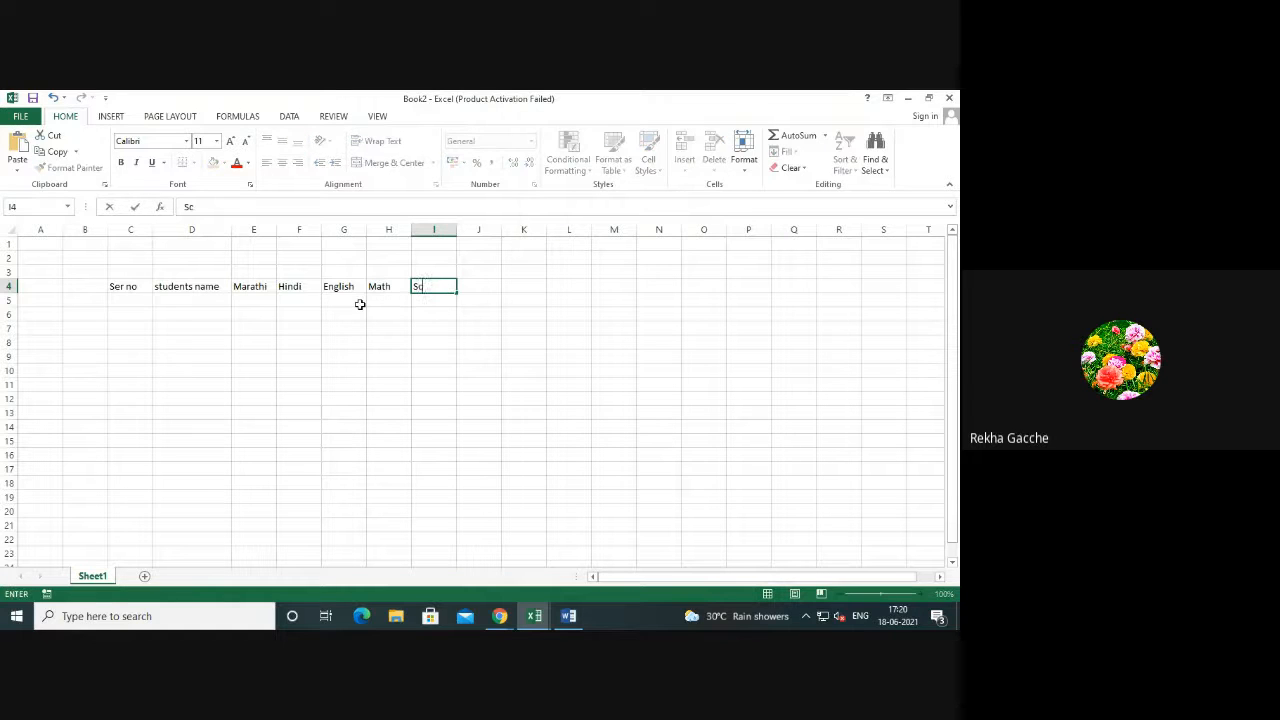
pyautogui.write('ience')
pyautogui.click(252, 289)
pyautogui.click(288, 290)
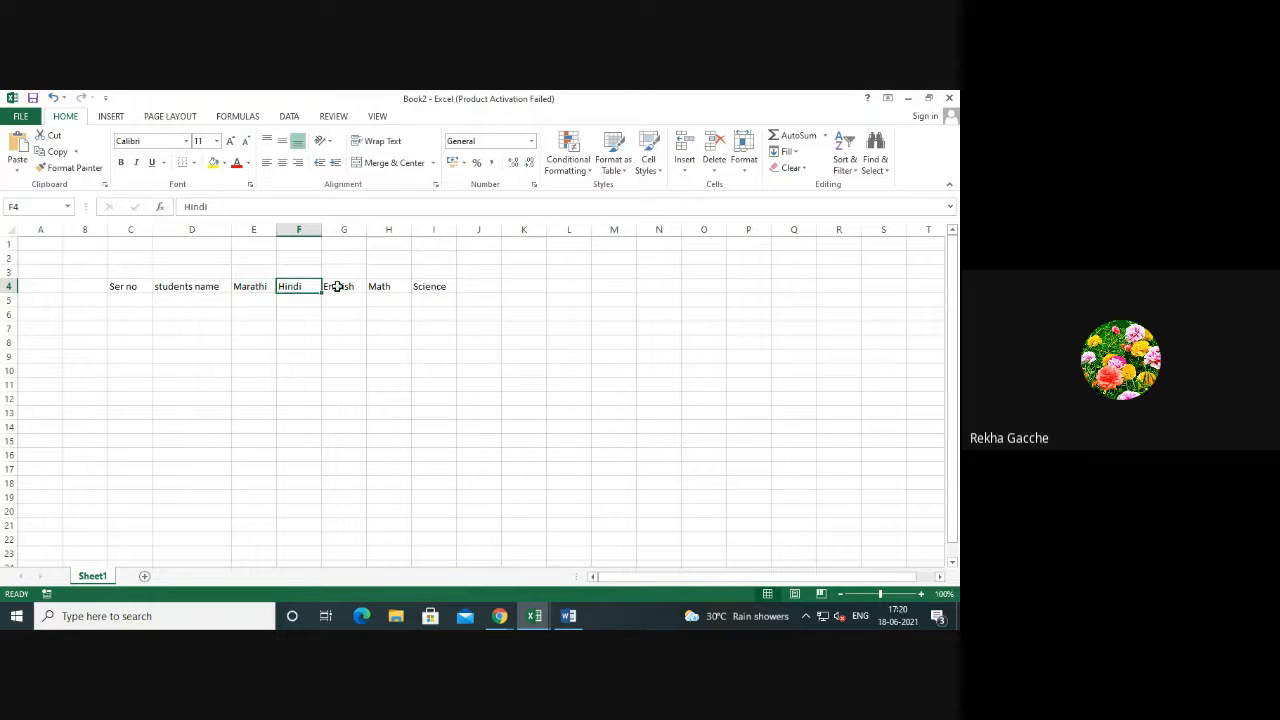
pyautogui.click(340, 289)
pyautogui.click(378, 289)
pyautogui.click(438, 292)
pyautogui.click(506, 360)
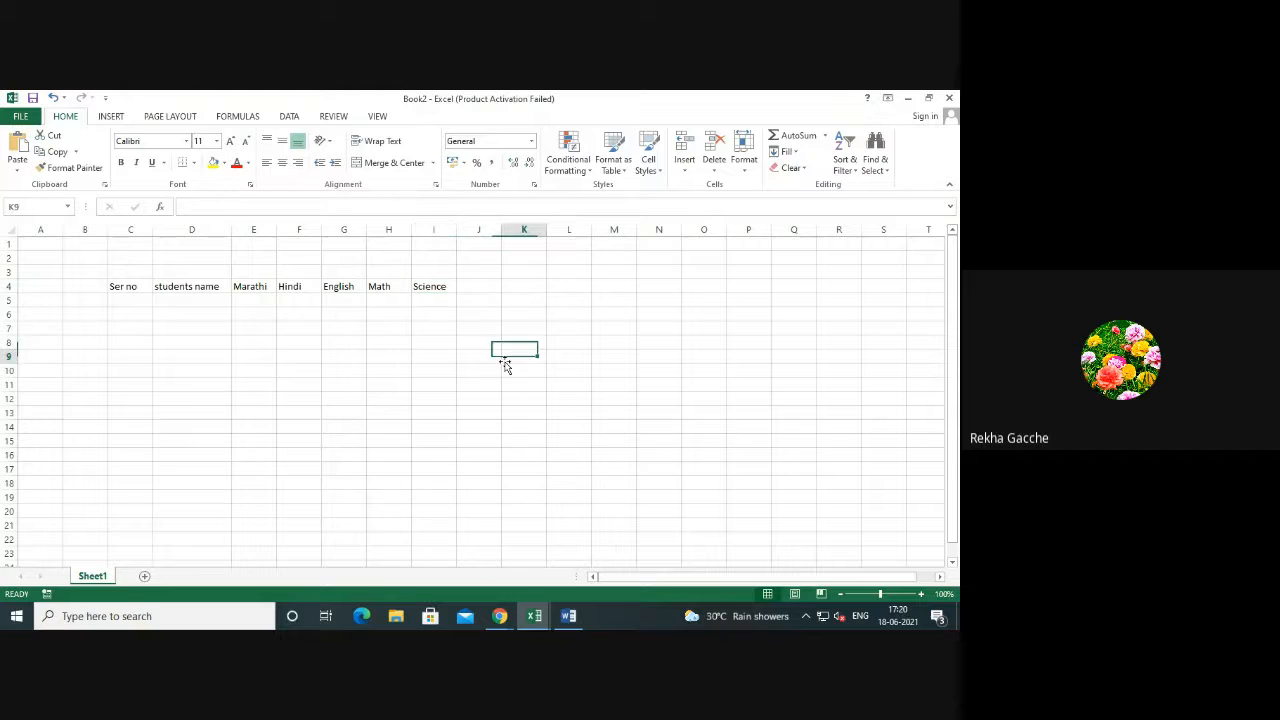
# Enter the summary headings "Total", "Minmum", "Maximum" and "Average" in cells J4 to M4.
pyautogui.click(473, 287)
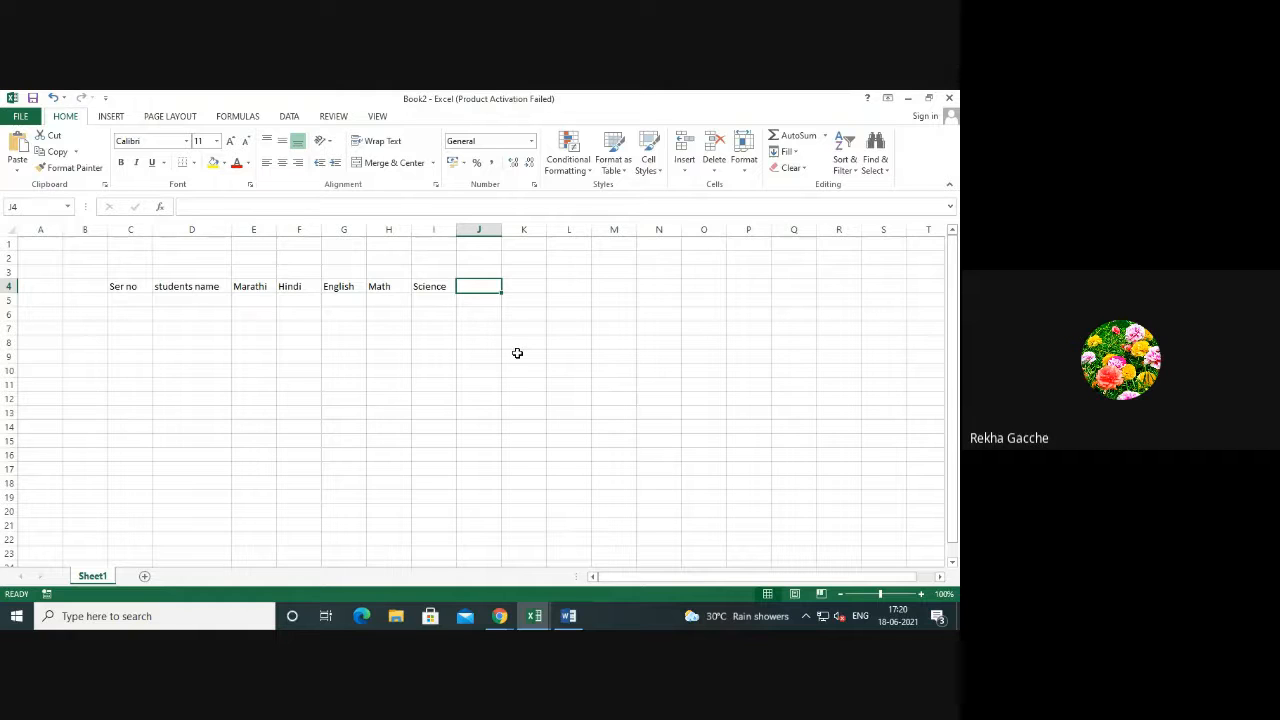
pyautogui.write('S')
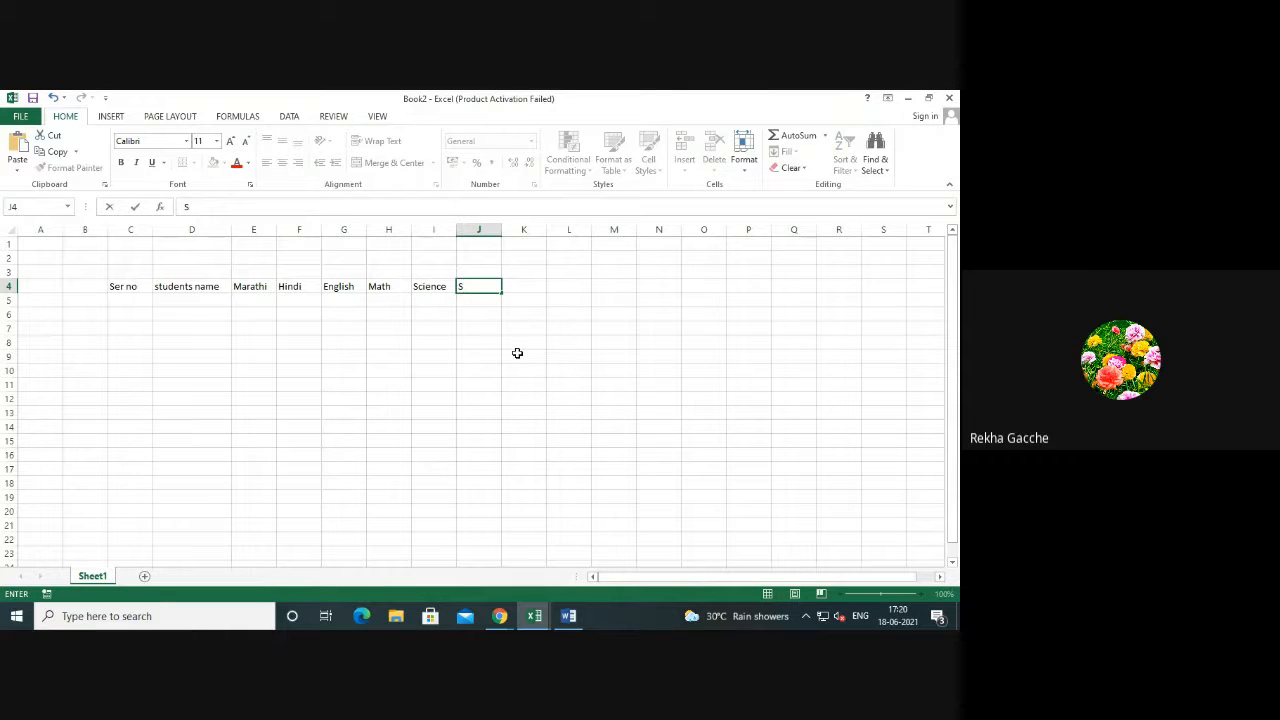
pyautogui.write('otal')
pyautogui.press('Tab')
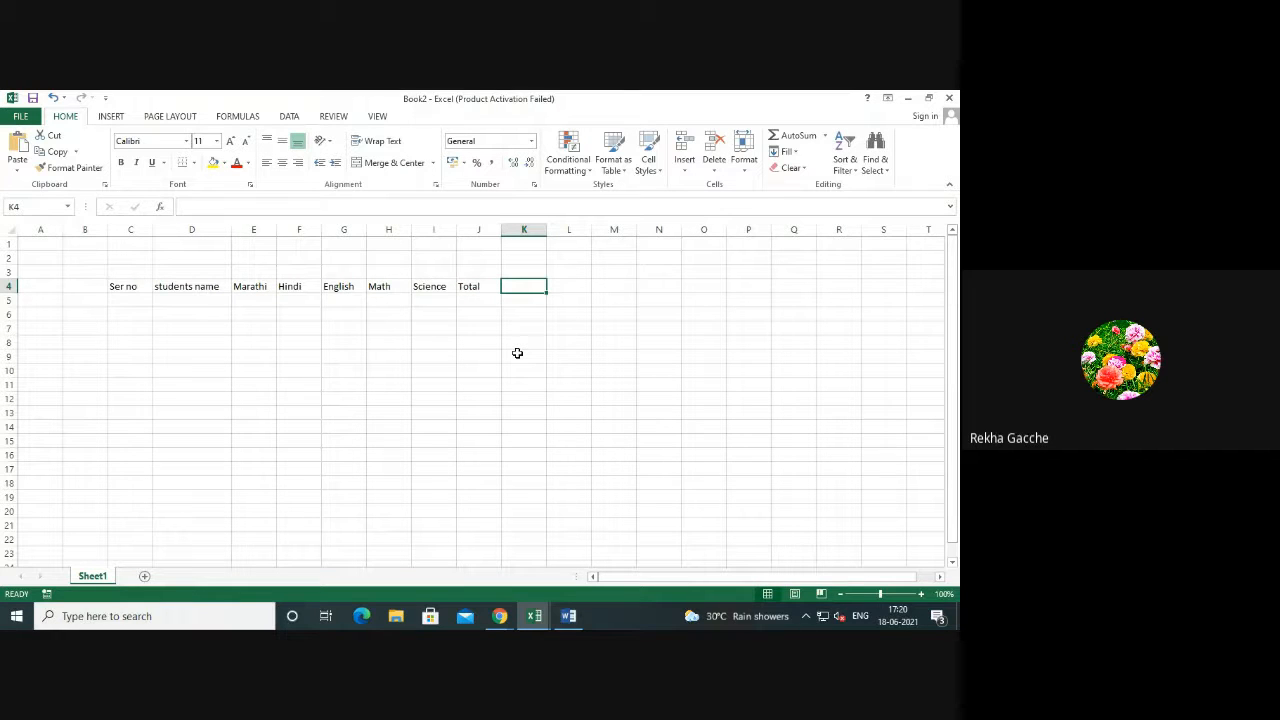
pyautogui.write('Min')
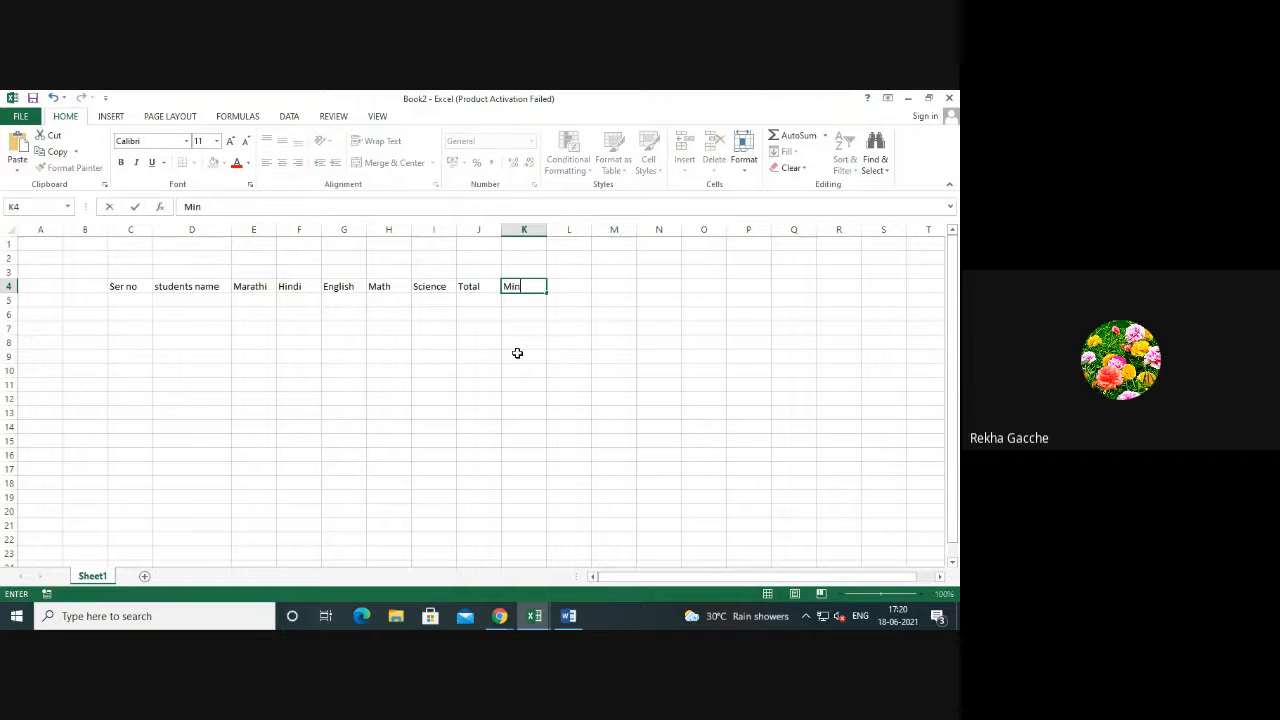
pyautogui.write('mum')
pyautogui.press('Tab')
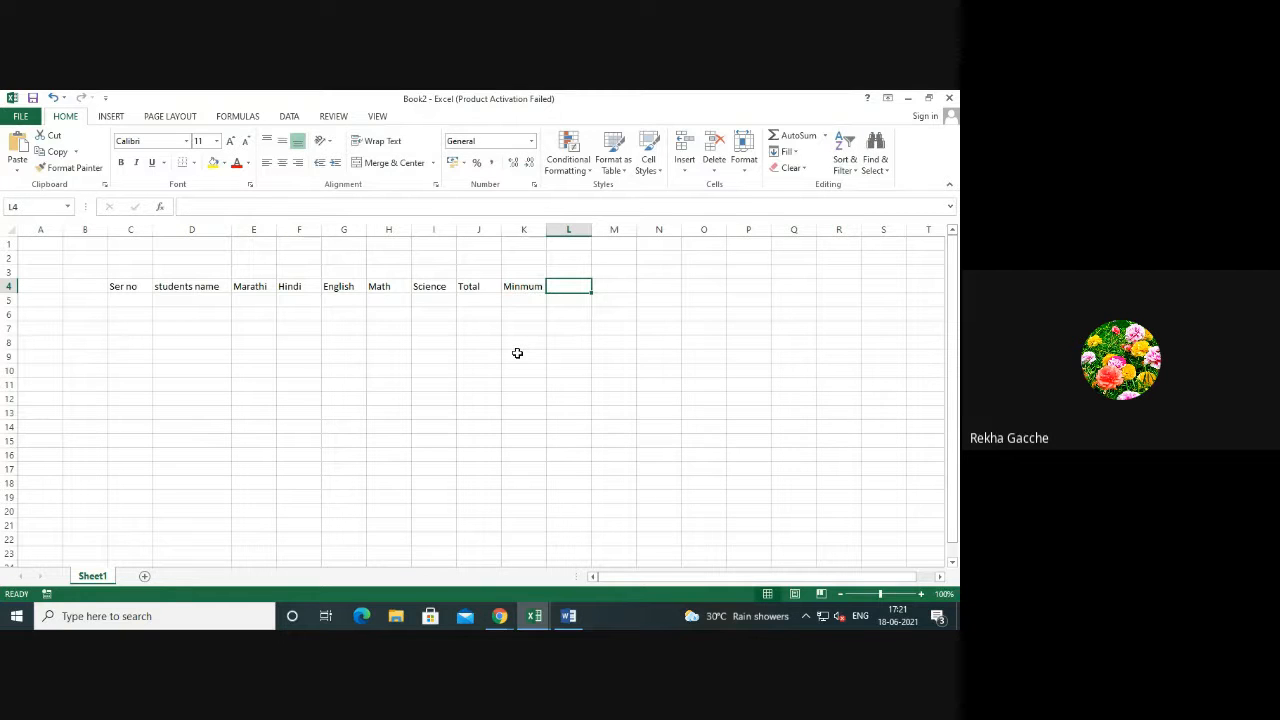
pyautogui.write('Maximum')
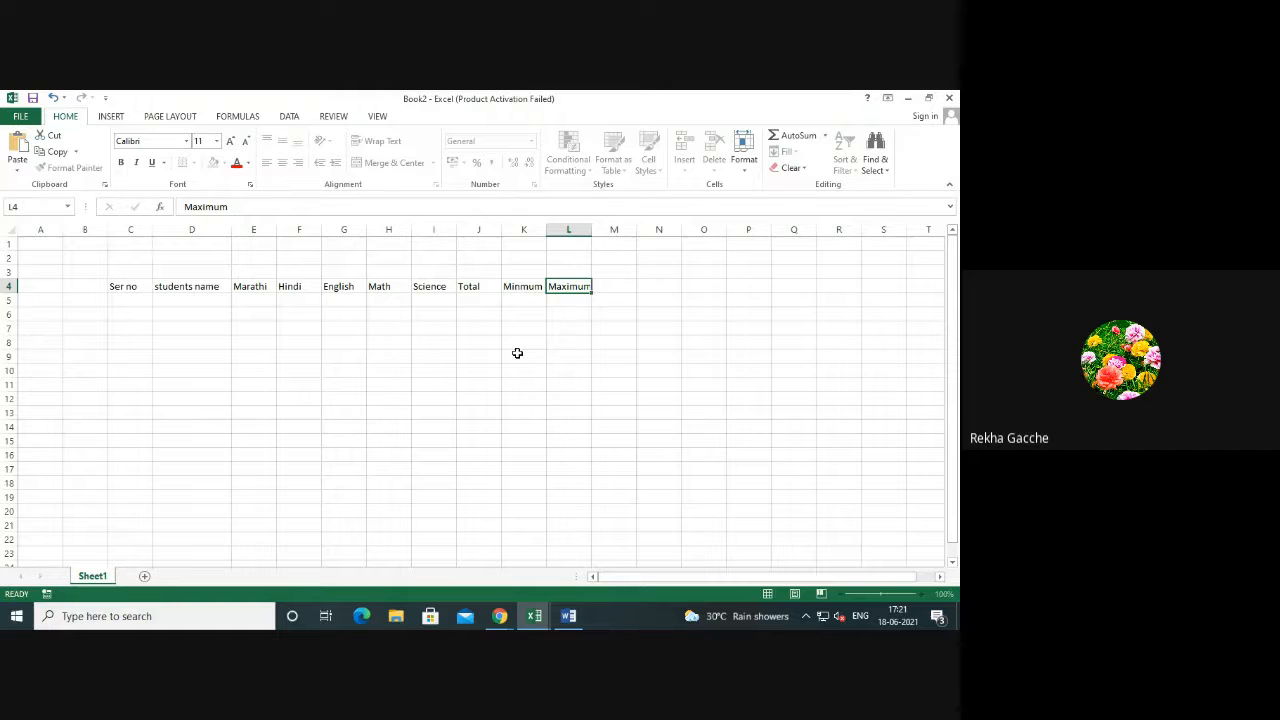
pyautogui.press('Tab')
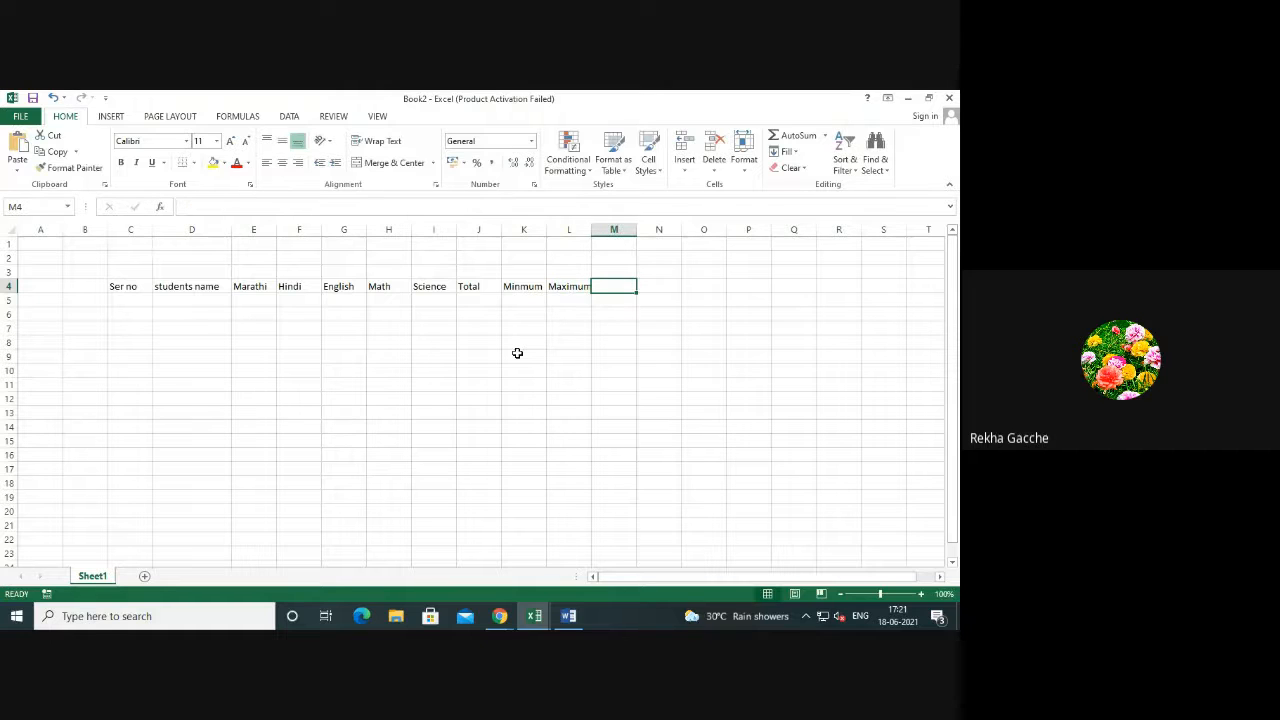
pyautogui.write('Average')
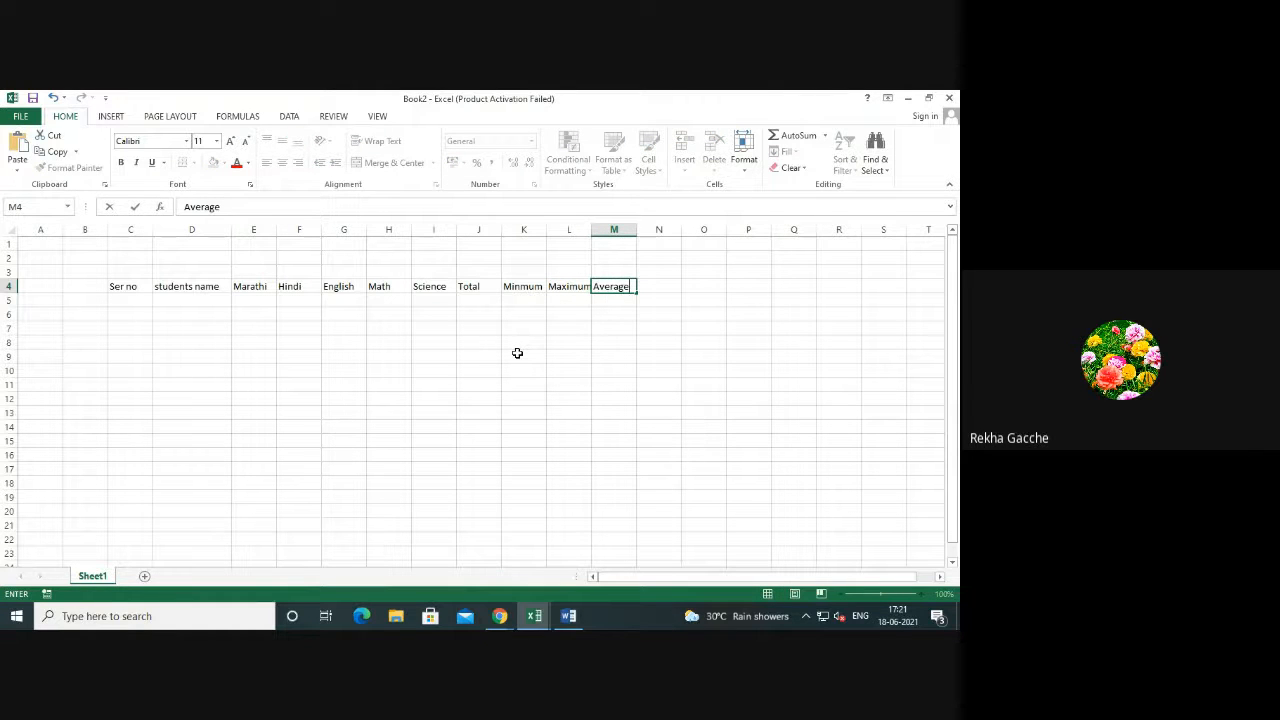
pyautogui.press('Tab')
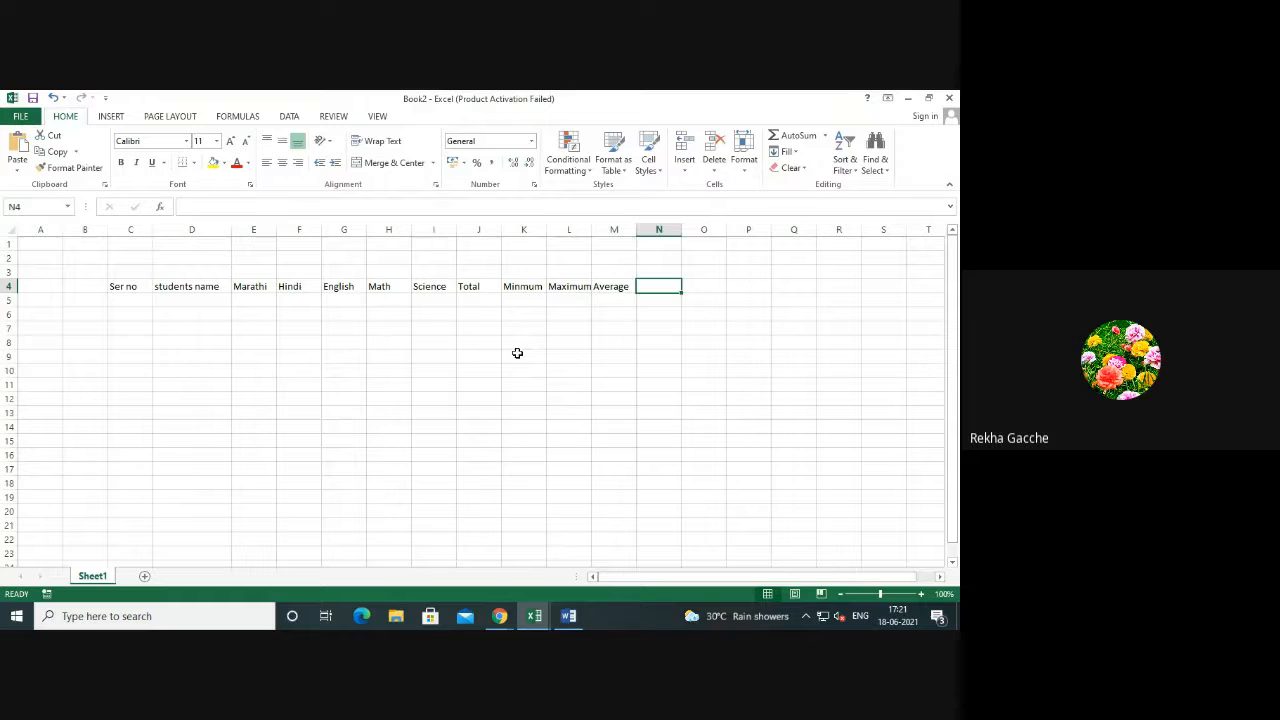
# Enter the heading "percentage" in cell N4 and AutoFit column N to it.
pyautogui.write('percentage')
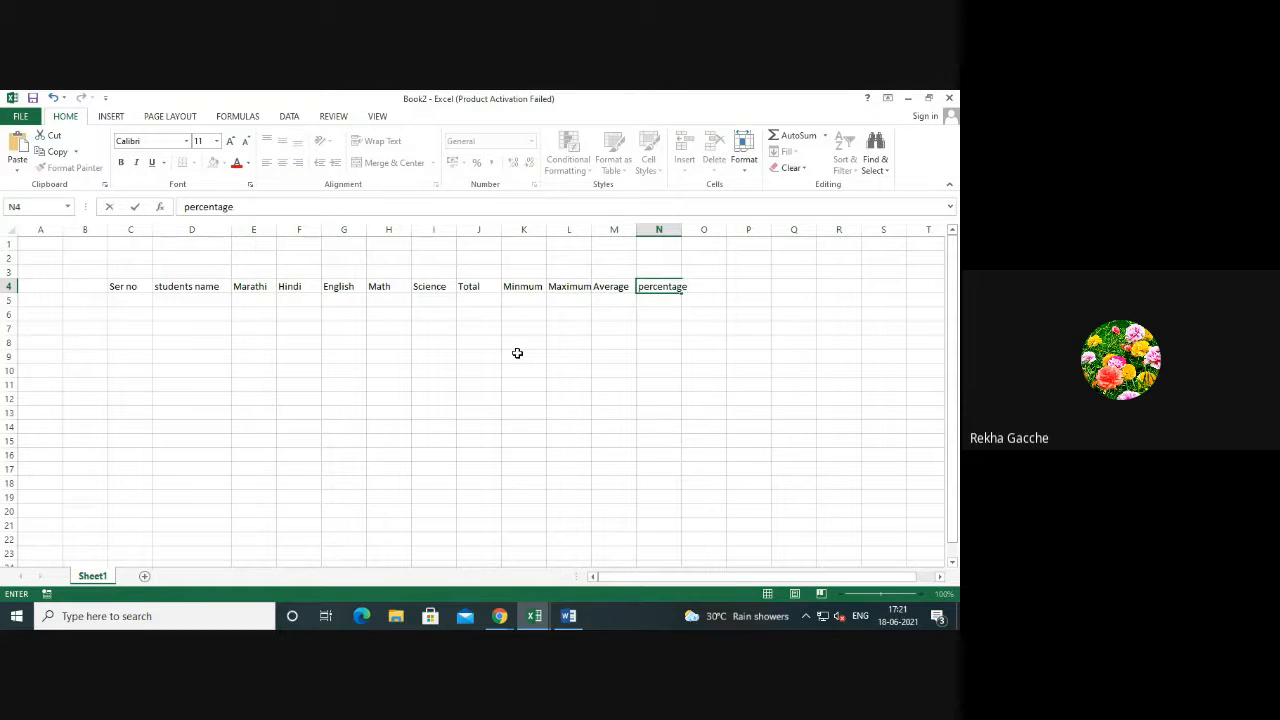
pyautogui.press('Tab')
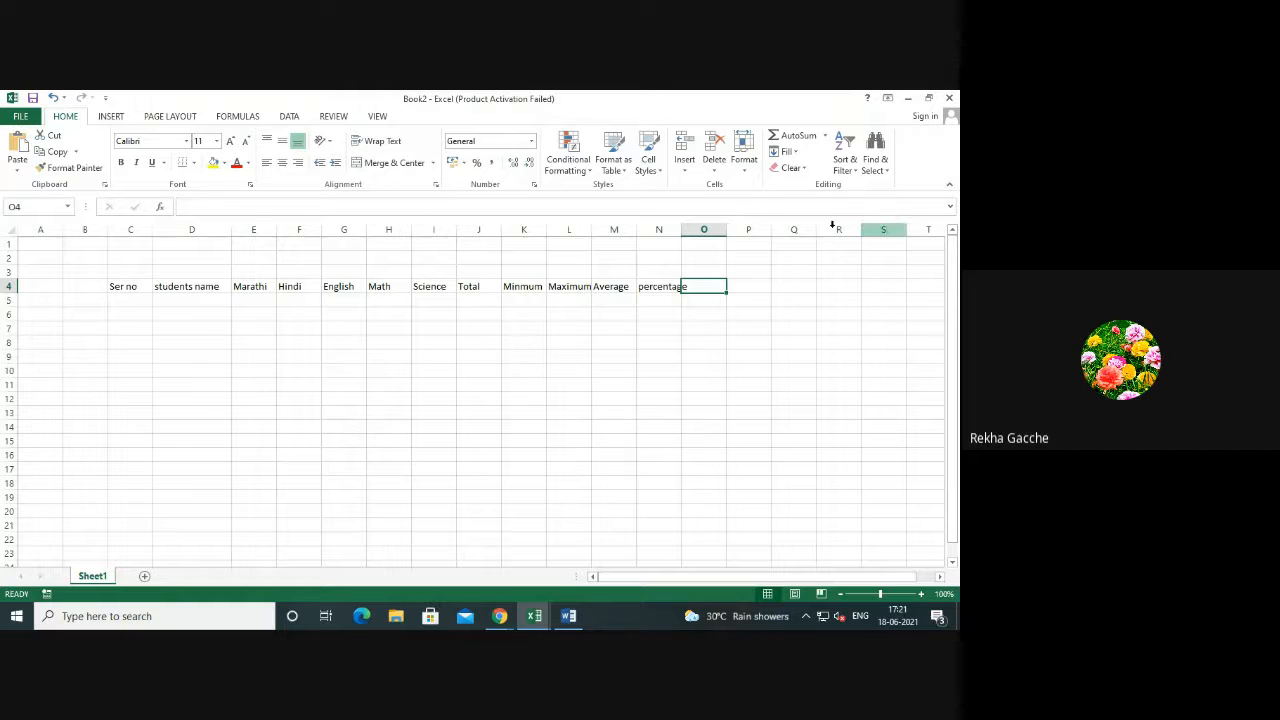
pyautogui.doubleClick(681, 228)
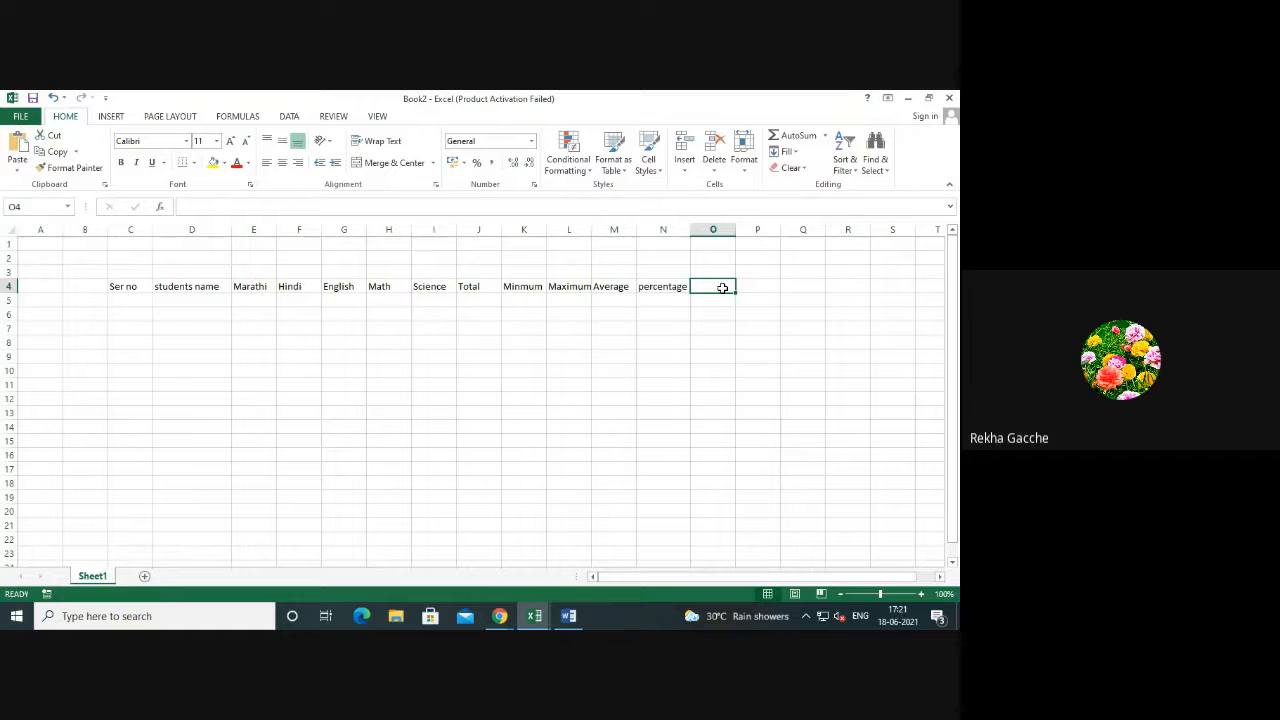
# Enter the heading "Result Result" in cell O4 and AutoFit column O to it.
pyautogui.write('Result')
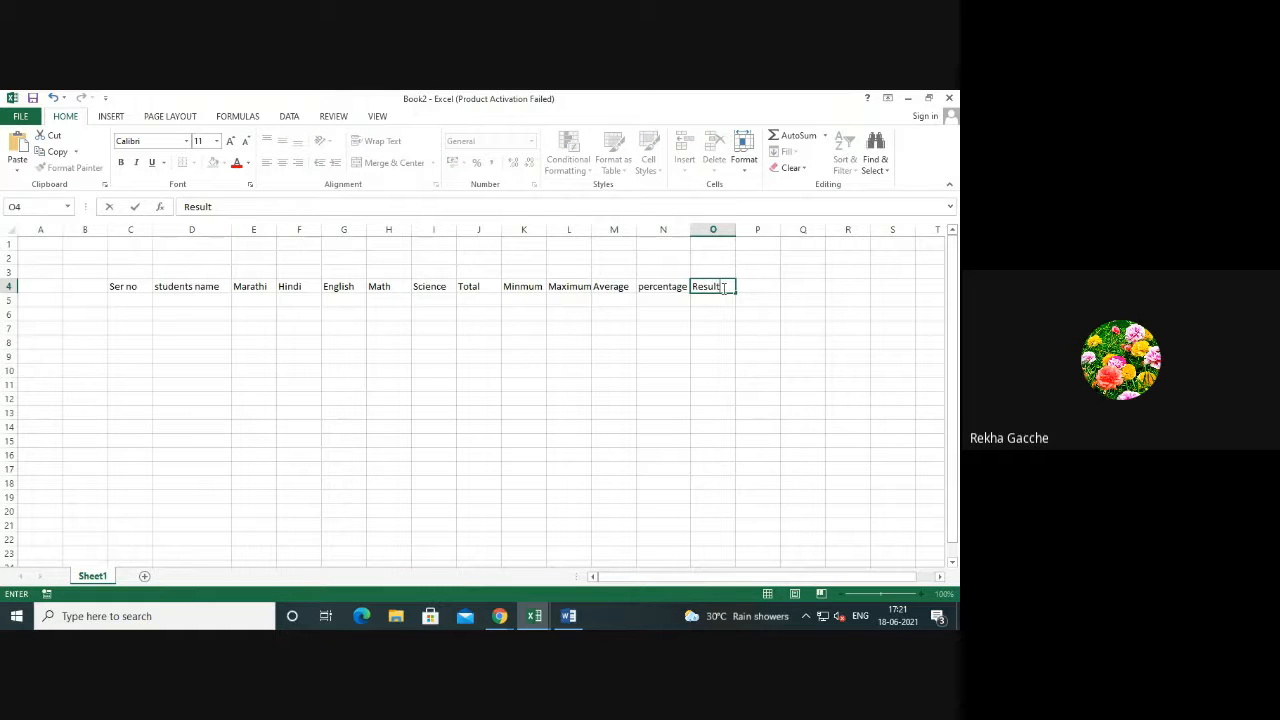
pyautogui.write(' Result')
pyautogui.click(755, 370)
pyautogui.doubleClick(735, 229)
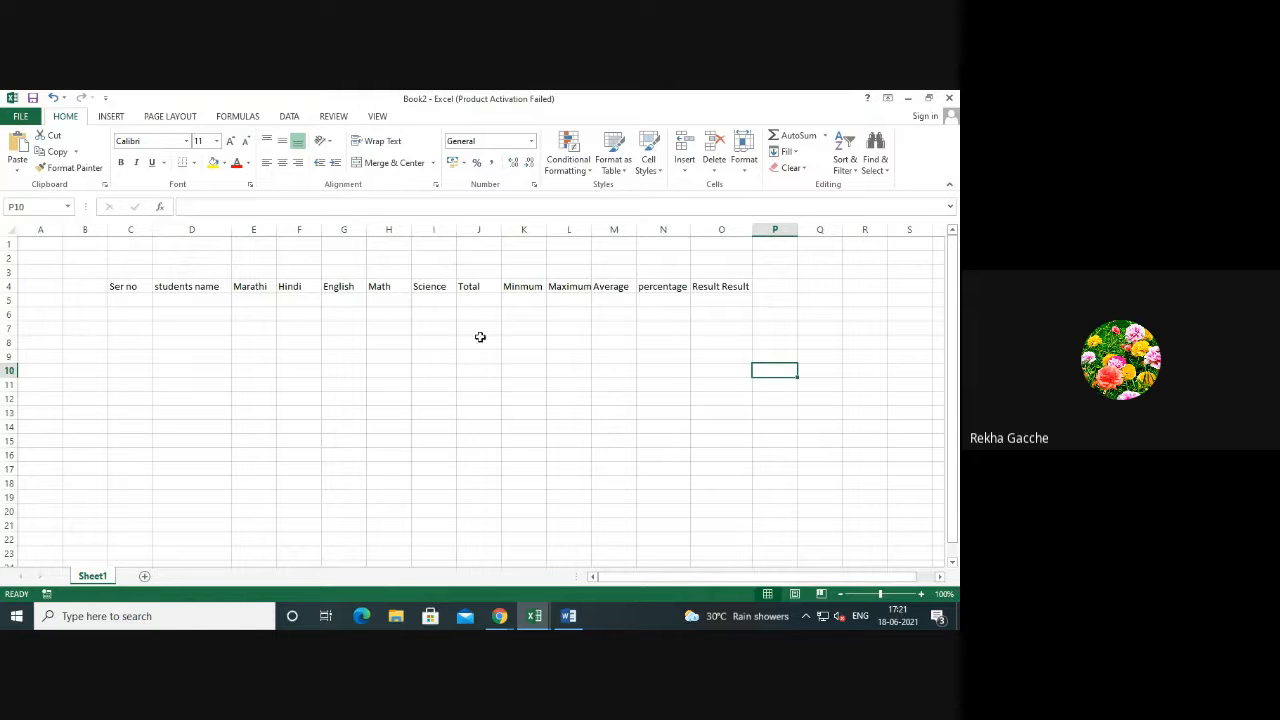
# Enter the first two serial numbers, 1 in cell C5 and 2 in cell C6.
pyautogui.click(128, 301)
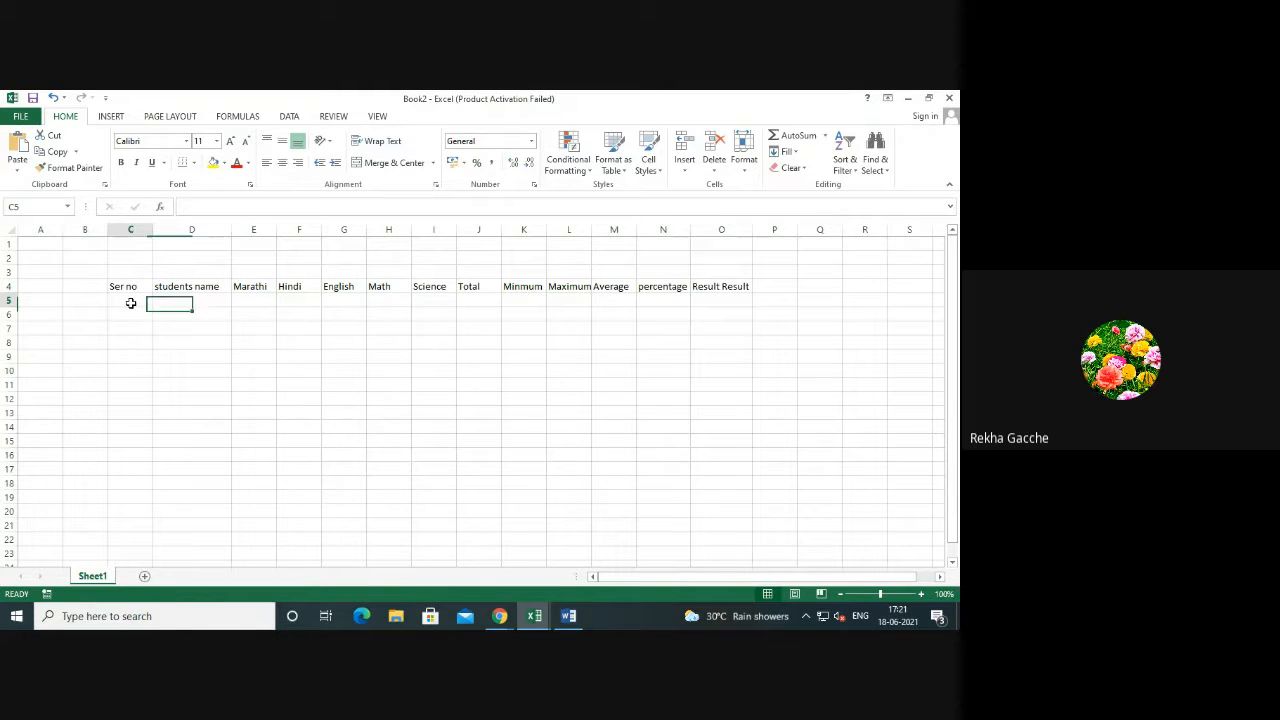
pyautogui.write('1')
pyautogui.click(264, 369)
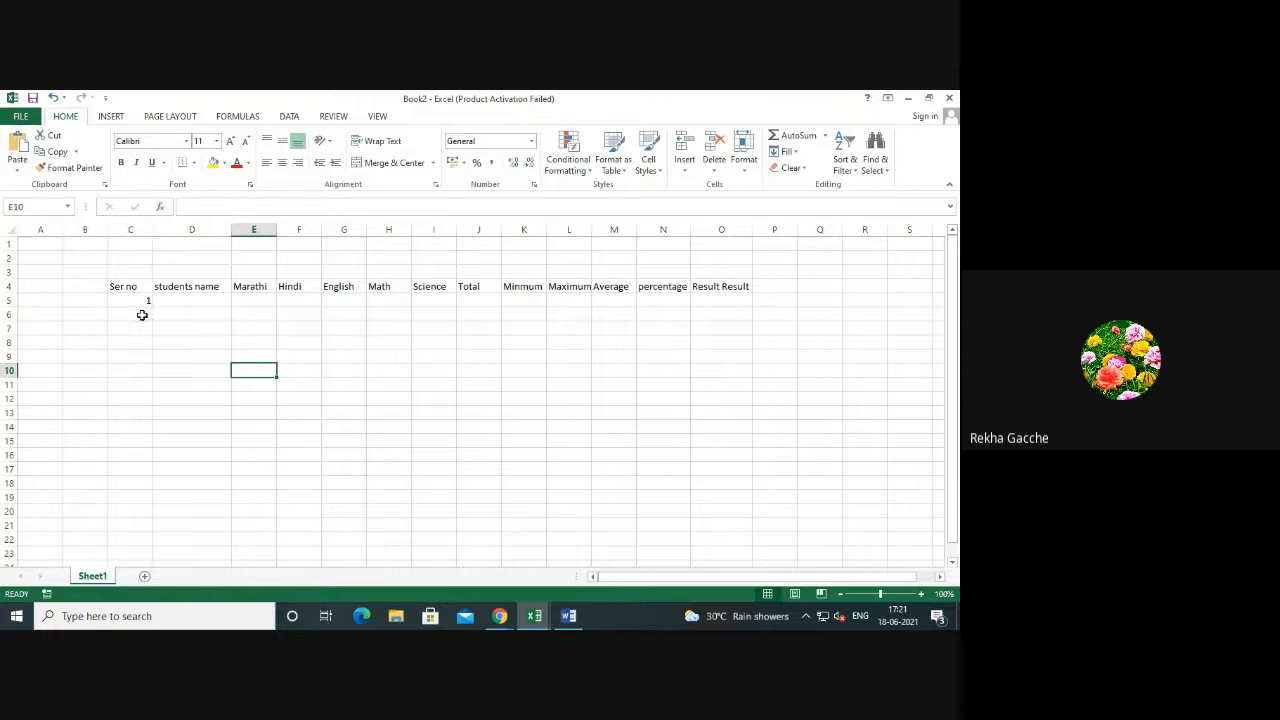
pyautogui.click(142, 315)
pyautogui.write('2')
pyautogui.click(374, 411)
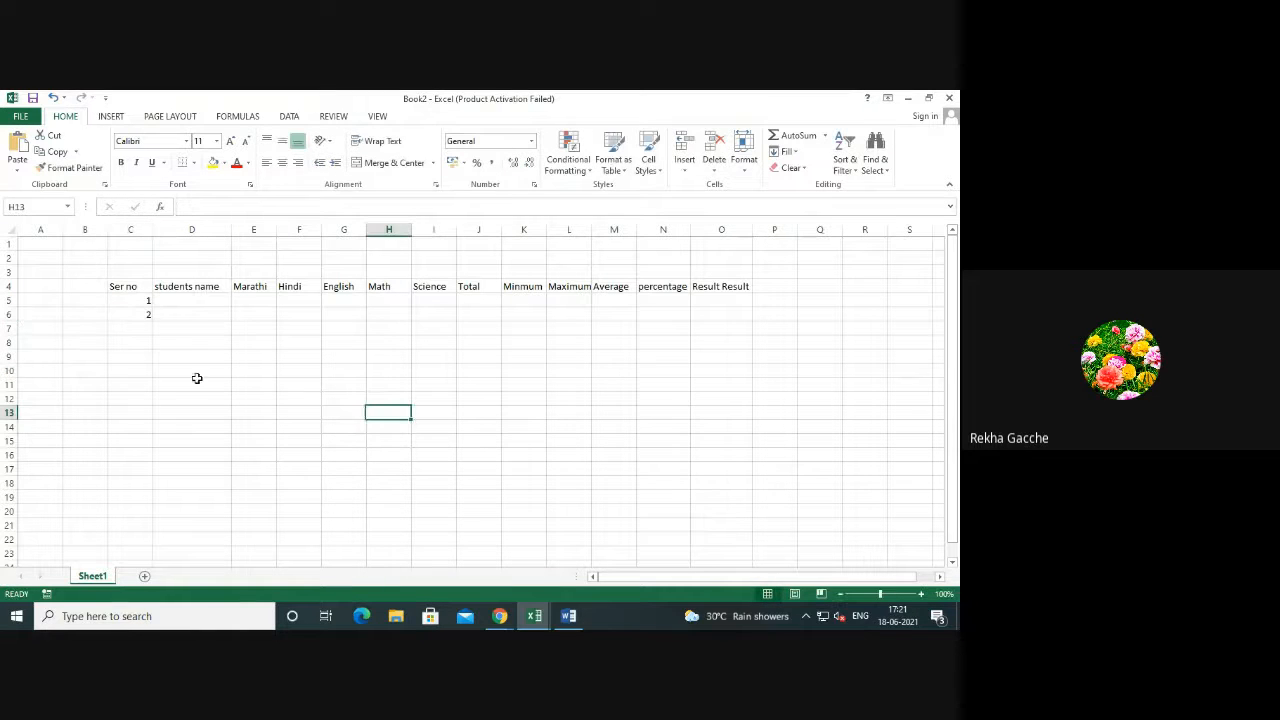
# Extend the serial numbers in C5:C6 as a fill series down to 10 in cell C14.
pyautogui.click(136, 301)
pyautogui.moveTo(136, 301); pyautogui.dragTo(151, 434)
pyautogui.click(273, 465)
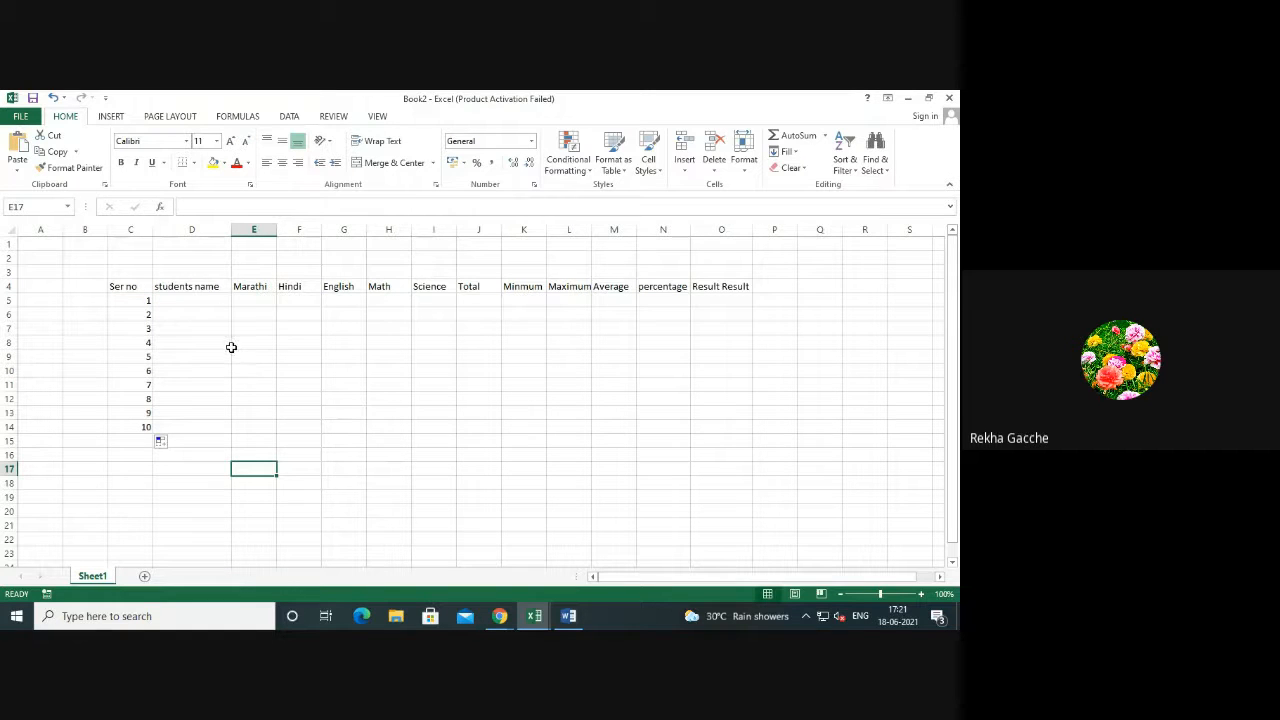
# Enter the placeholder student names A to J, one letter per cell, in cells D5 to D14.
pyautogui.click(207, 302)
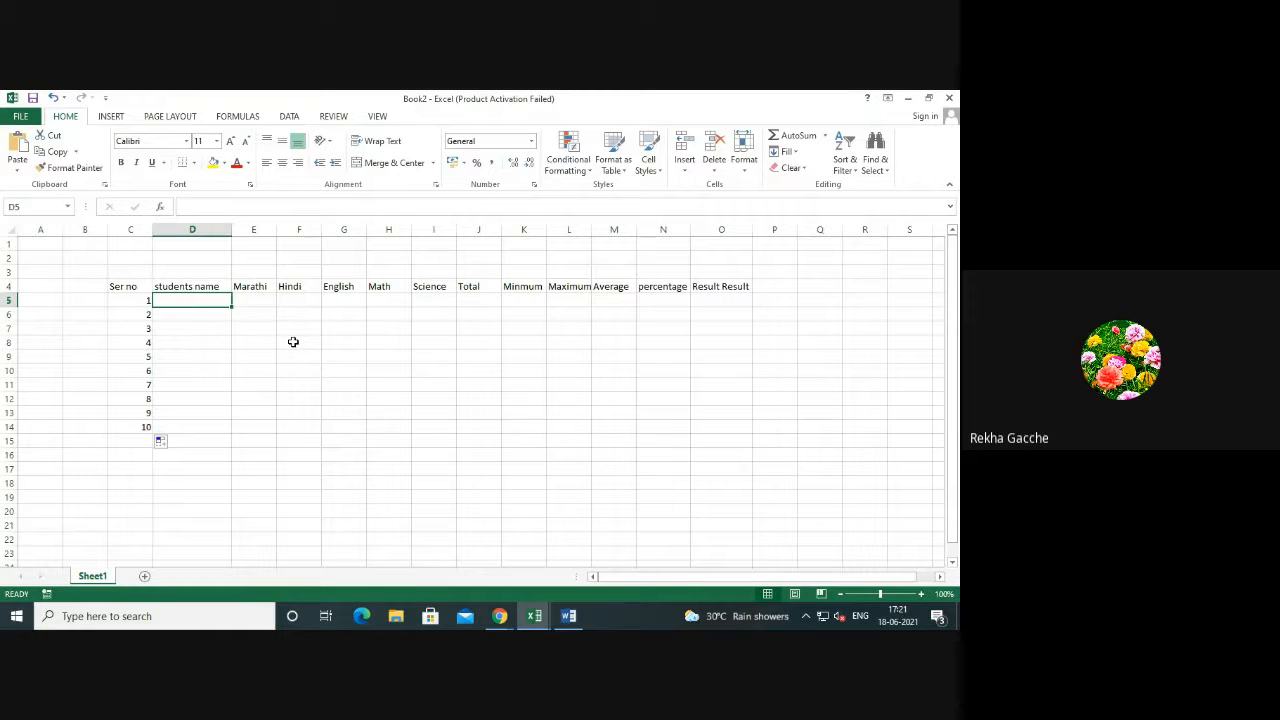
pyautogui.write('A')
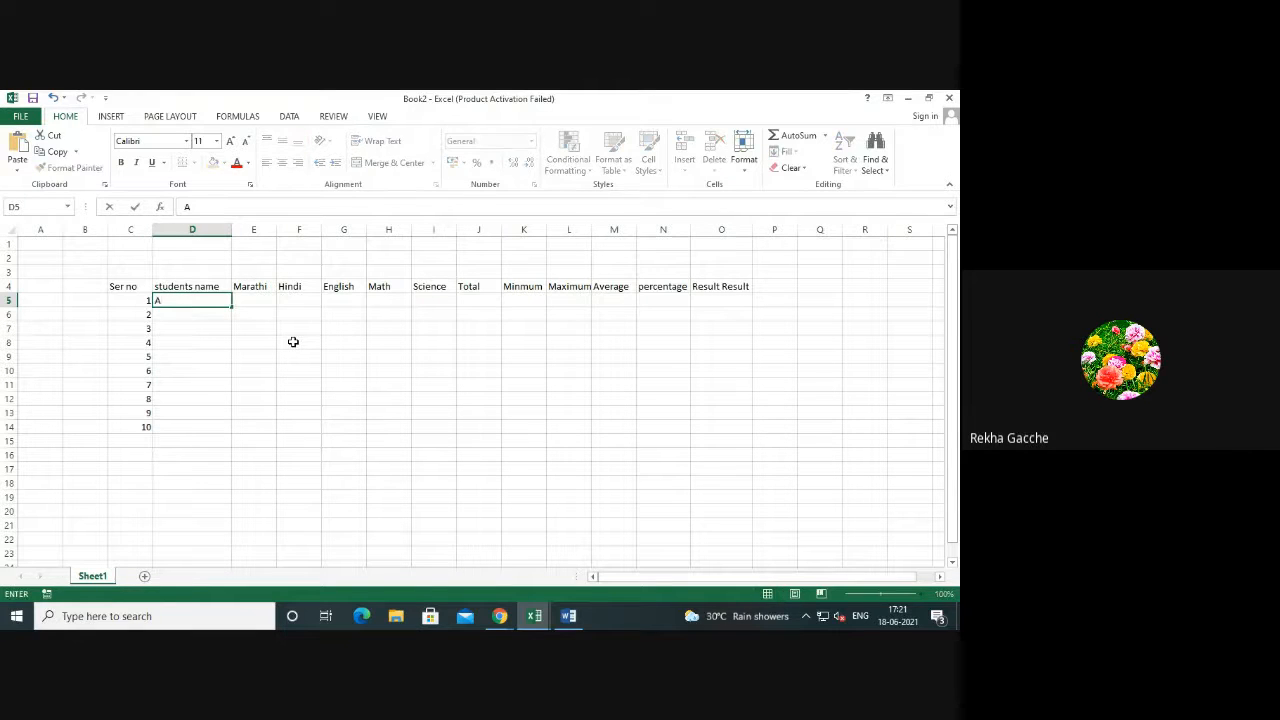
pyautogui.press('Return')
pyautogui.write('B')
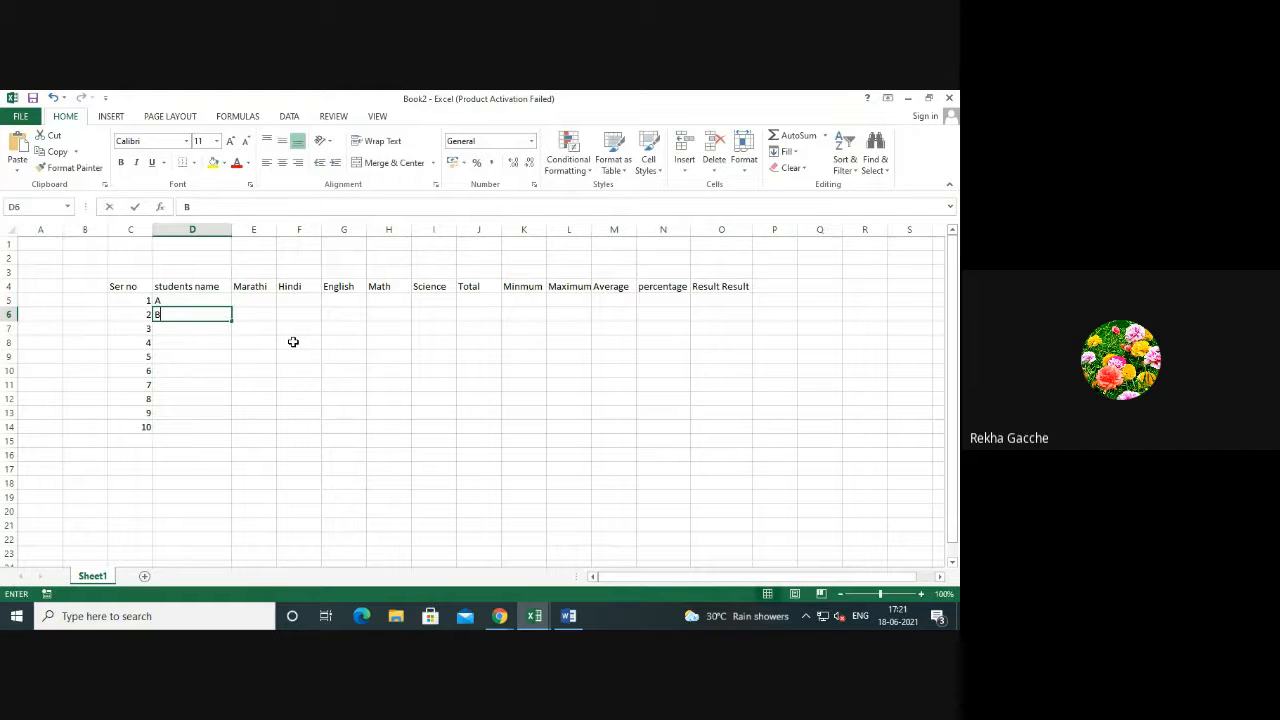
pyautogui.press('Return')
pyautogui.write('C')
pyautogui.press('Return')
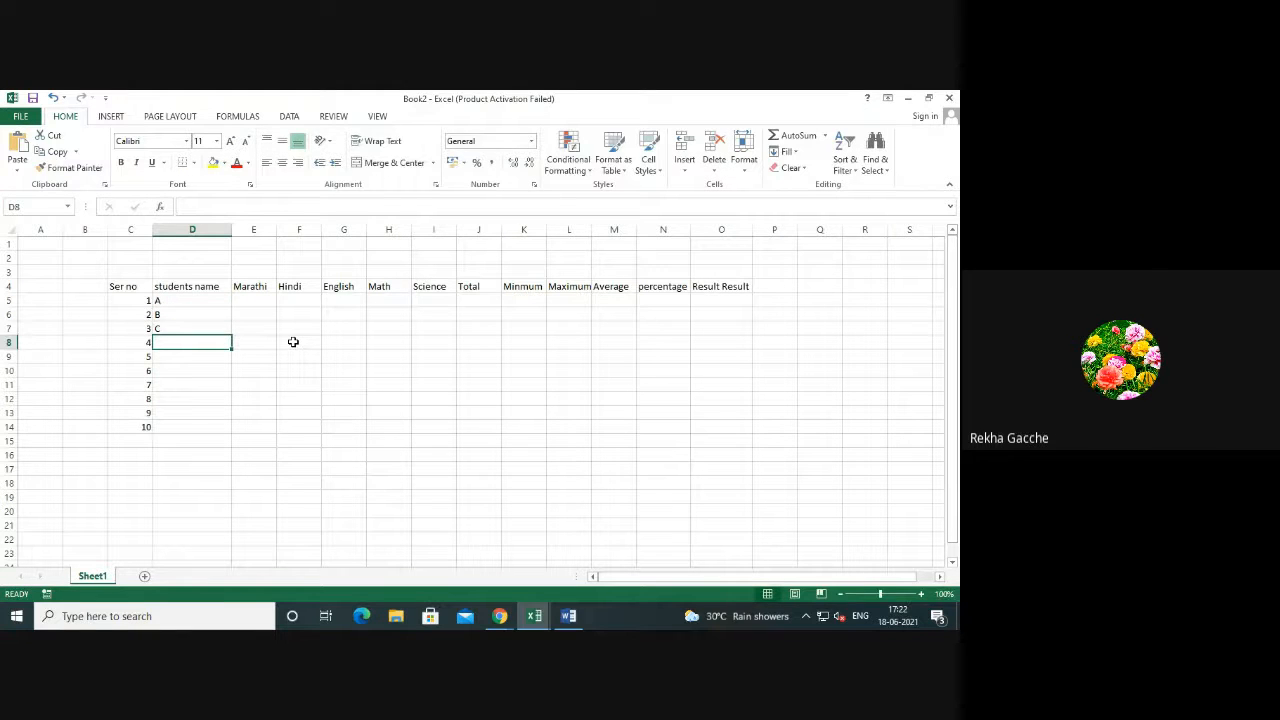
pyautogui.write('D')
pyautogui.press('Return')
pyautogui.write('E')
pyautogui.press('Return')
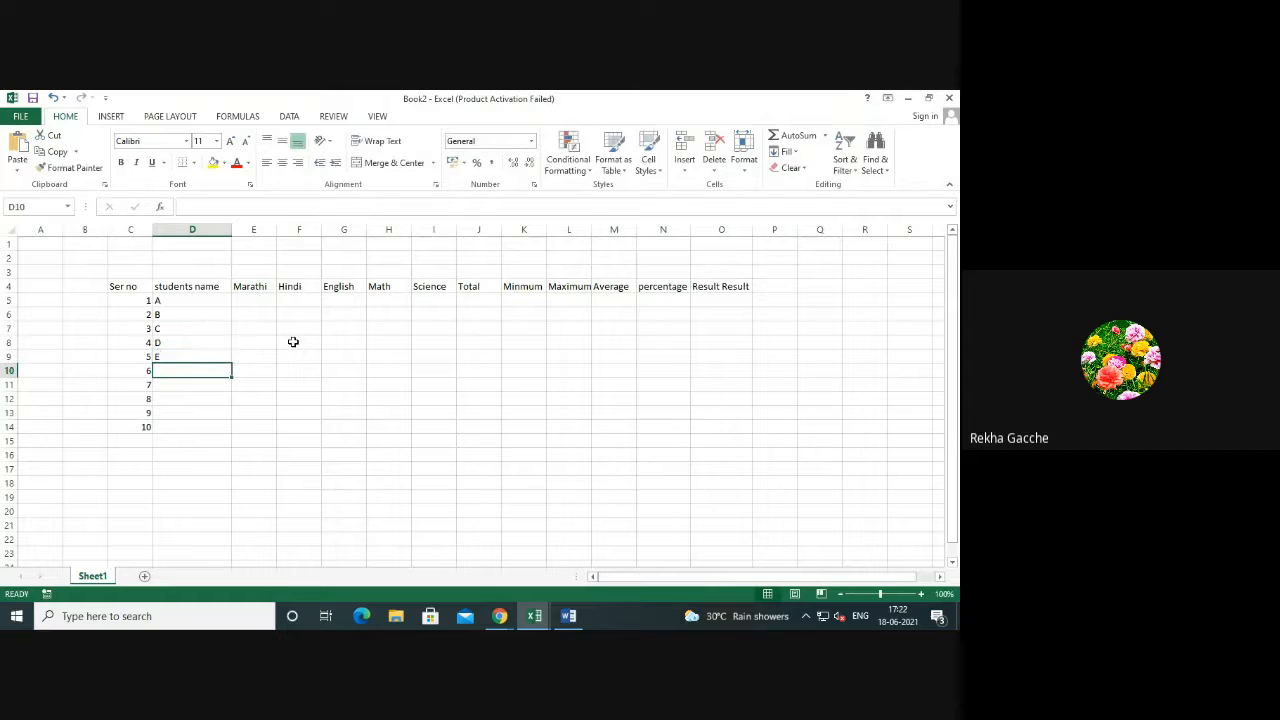
pyautogui.write('F')
pyautogui.press('Return')
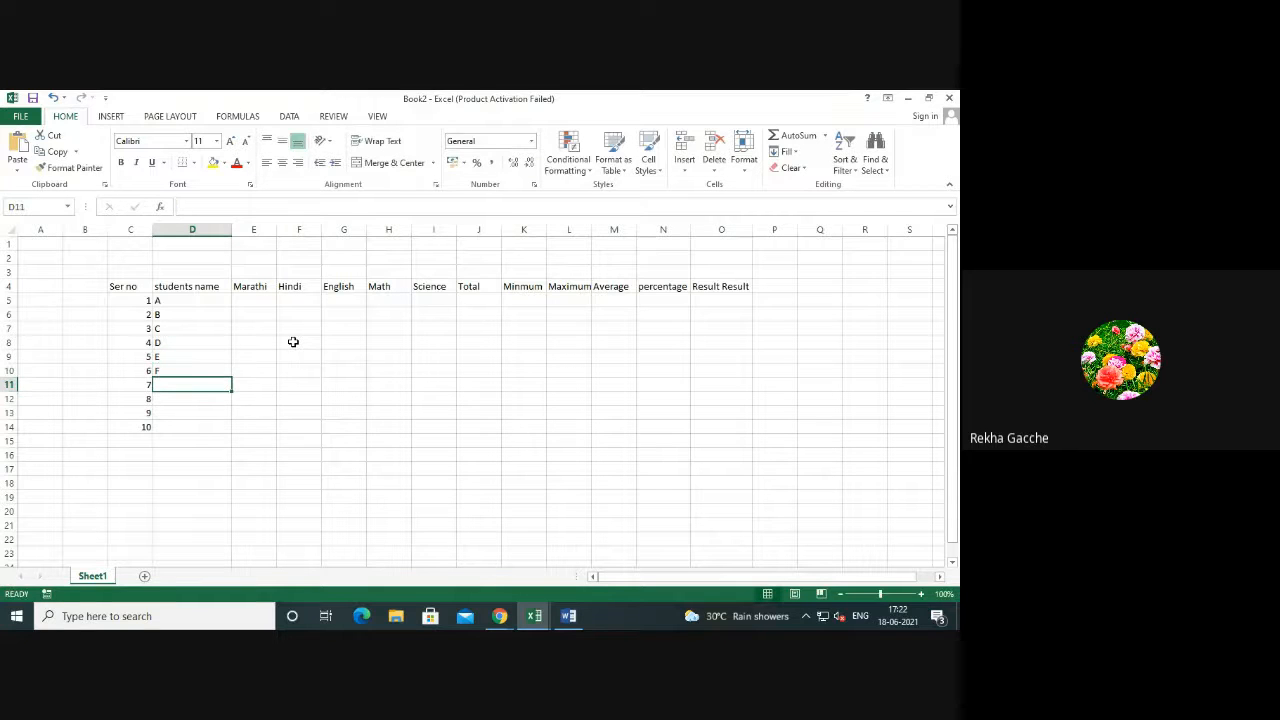
pyautogui.write('G')
pyautogui.press('Return')
pyautogui.write('H')
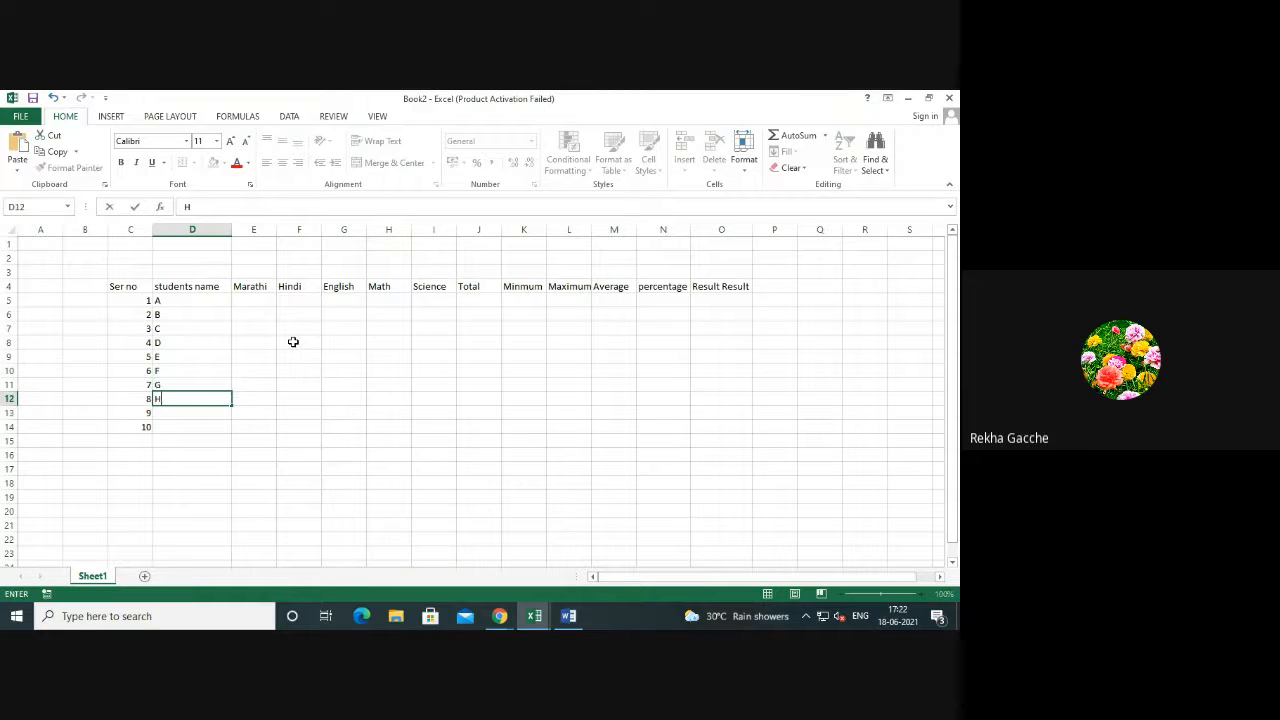
pyautogui.press('Return')
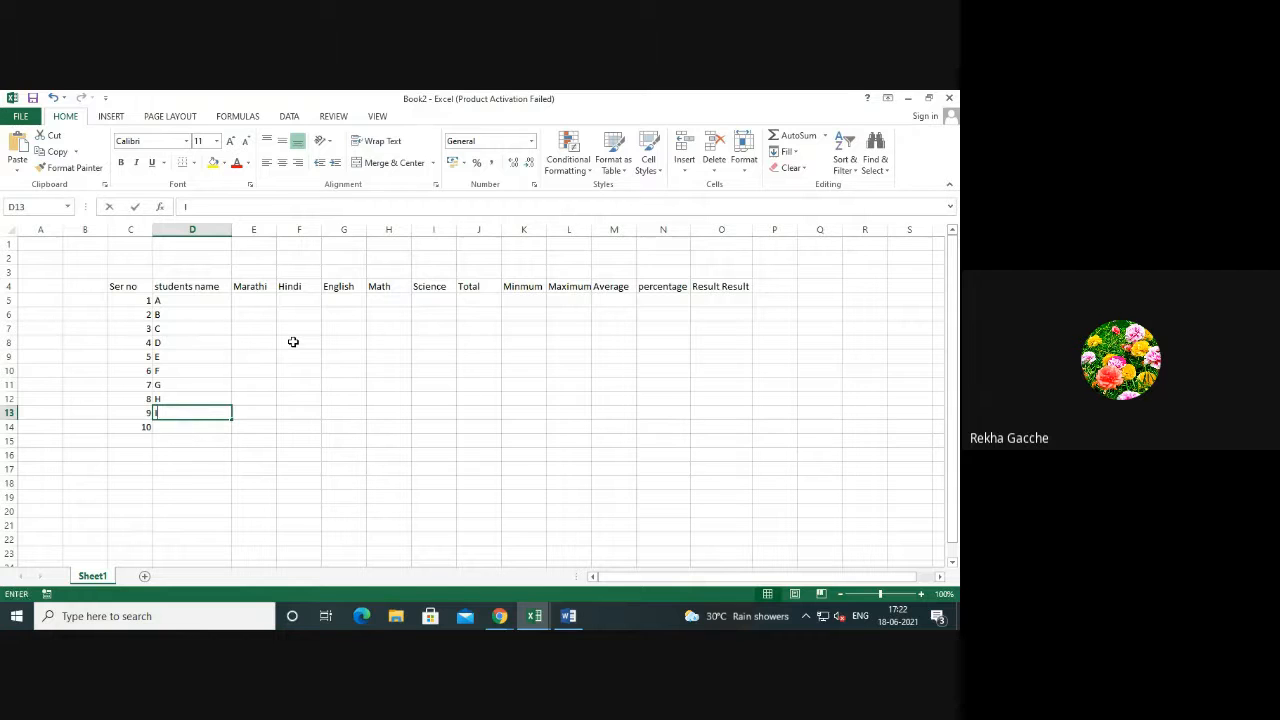
pyautogui.write('I')
pyautogui.press('Return')
pyautogui.write('J')
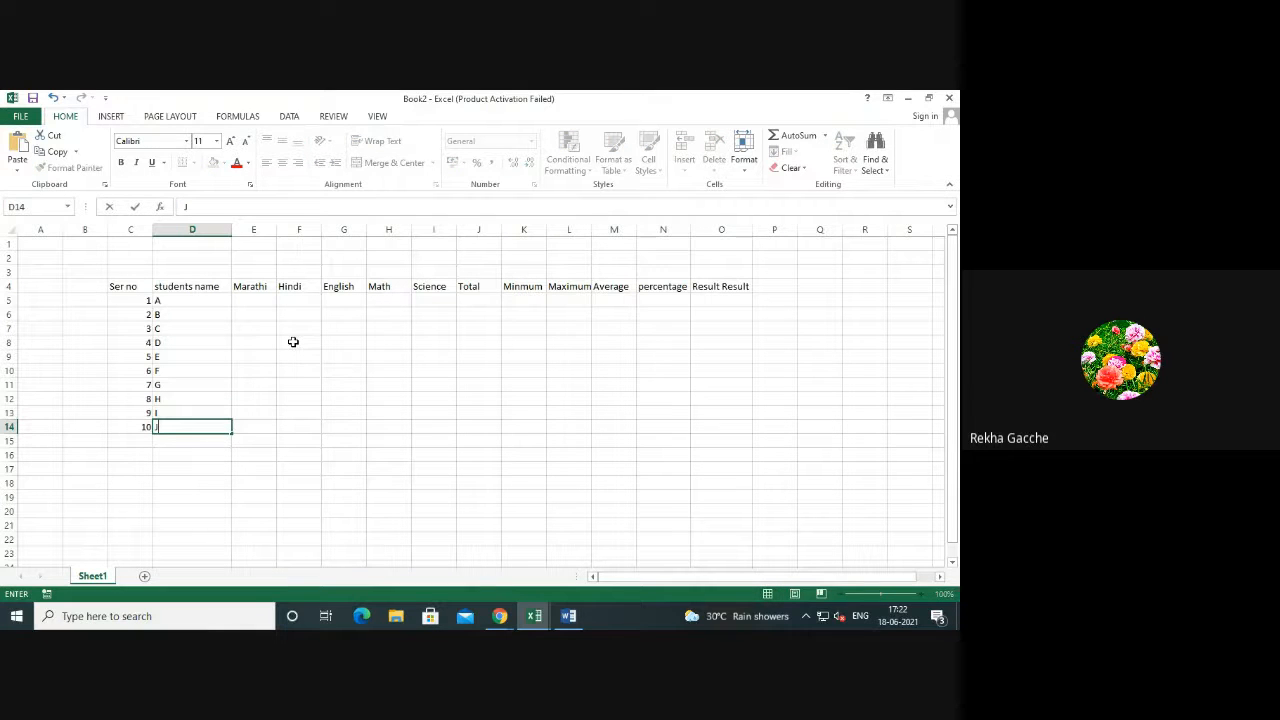
pyautogui.click(346, 455)
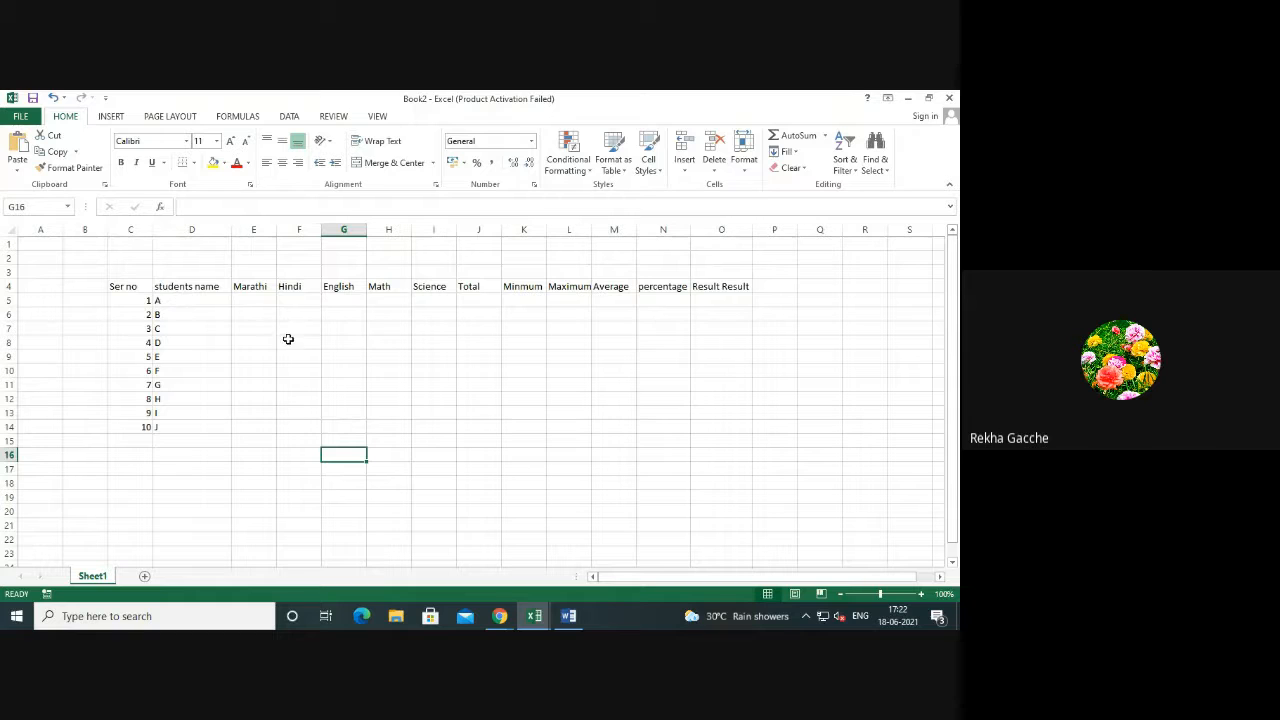
# Narrow column D to about the width of its "students name" heading.
pyautogui.click(250, 301)
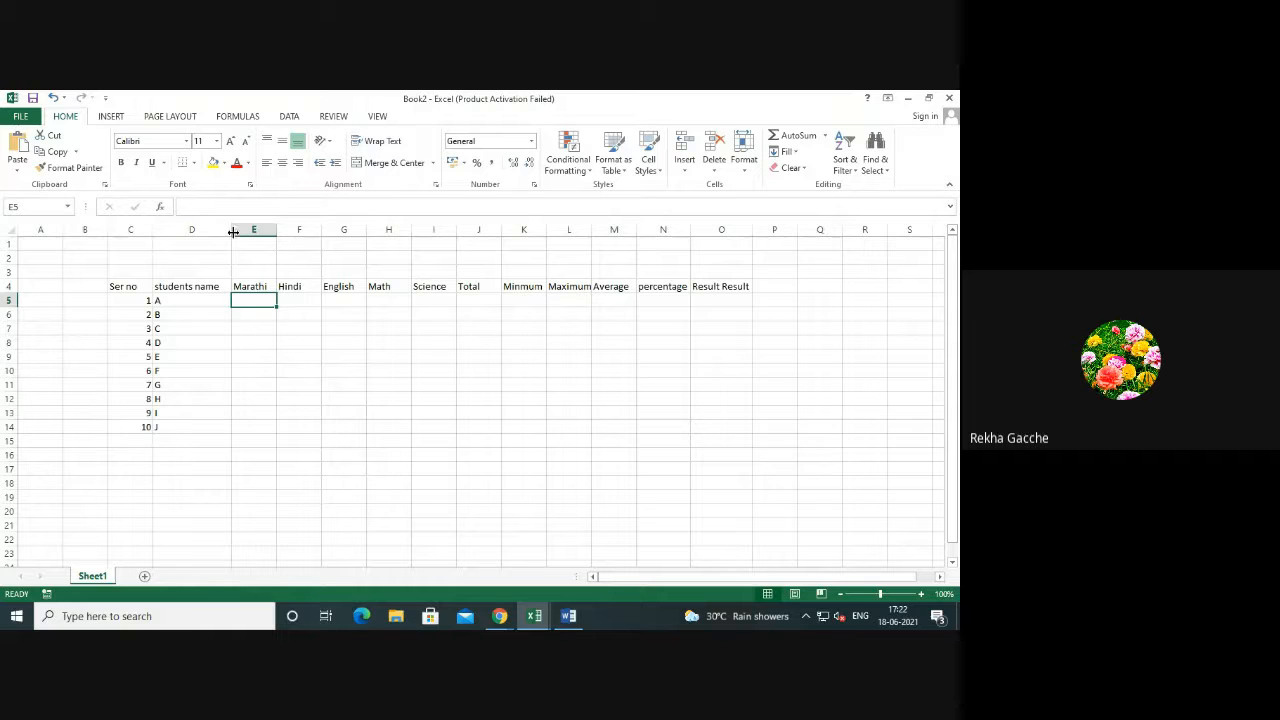
pyautogui.moveTo(233, 230); pyautogui.dragTo(222, 230)
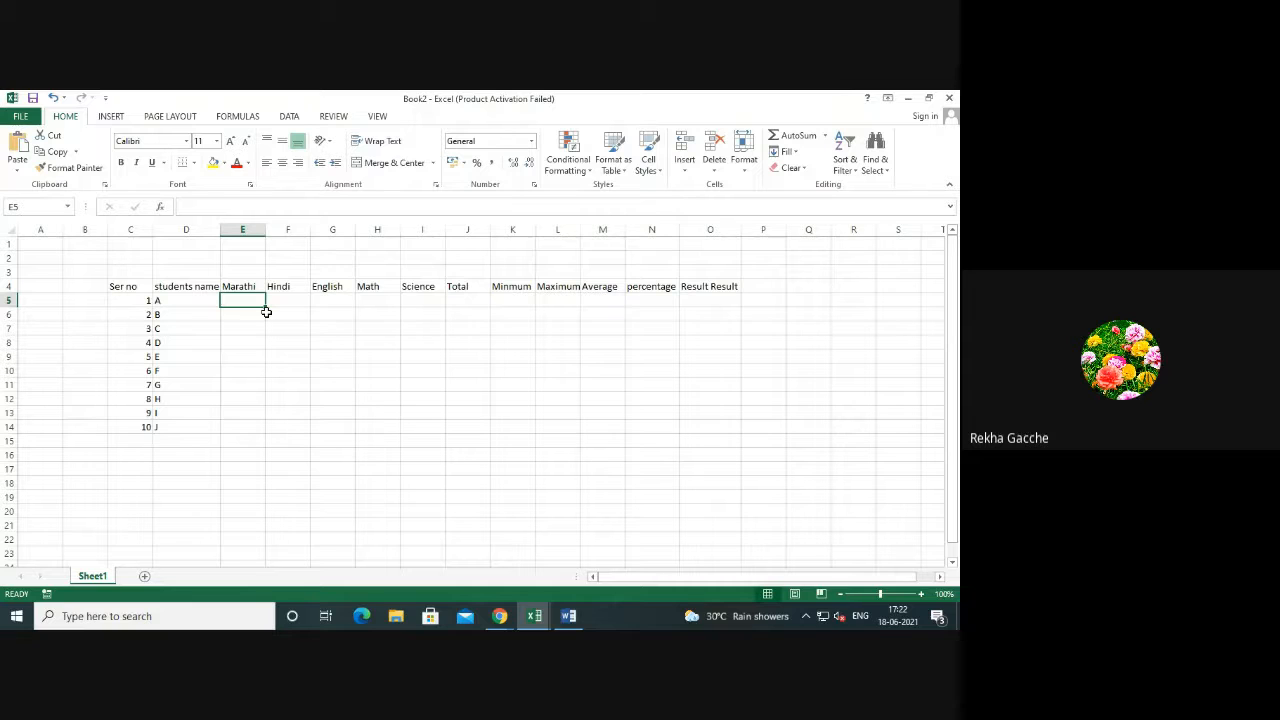
# Enter the formula =RANDBETWEEN(34,100) in cell E5 for the first student's Marathi mark.
pyautogui.write('=')
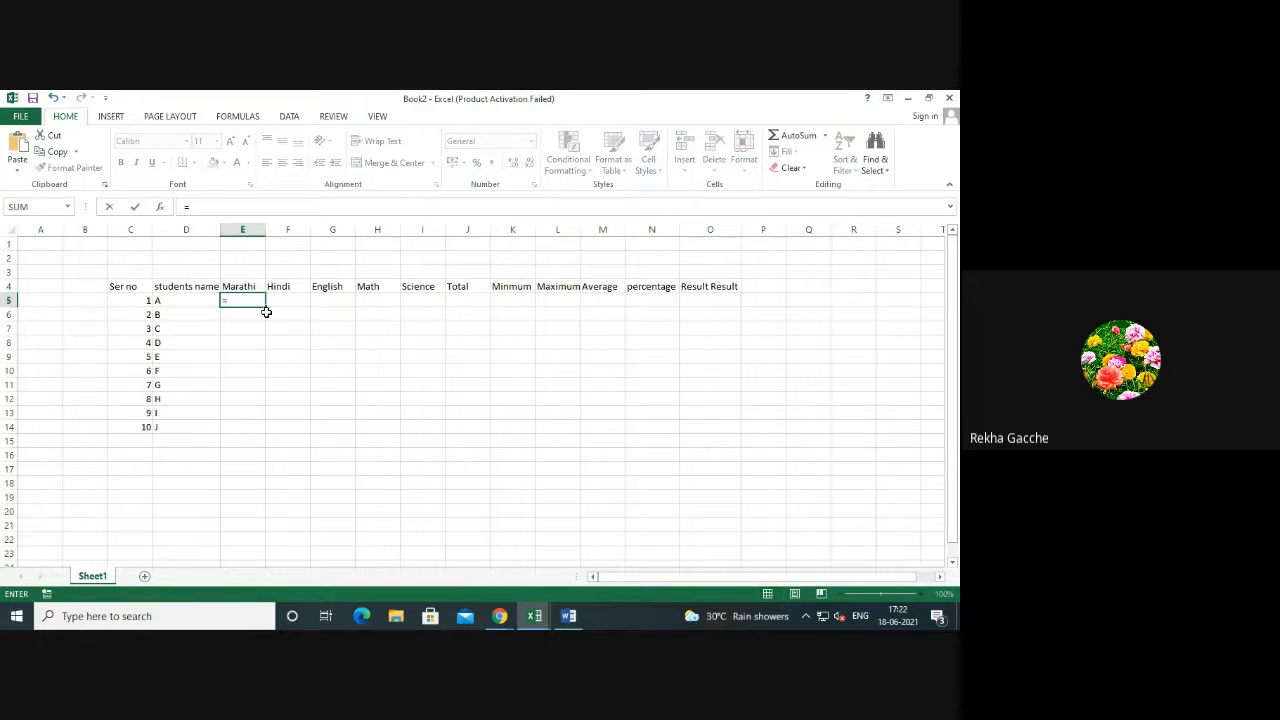
pyautogui.write('RAND')
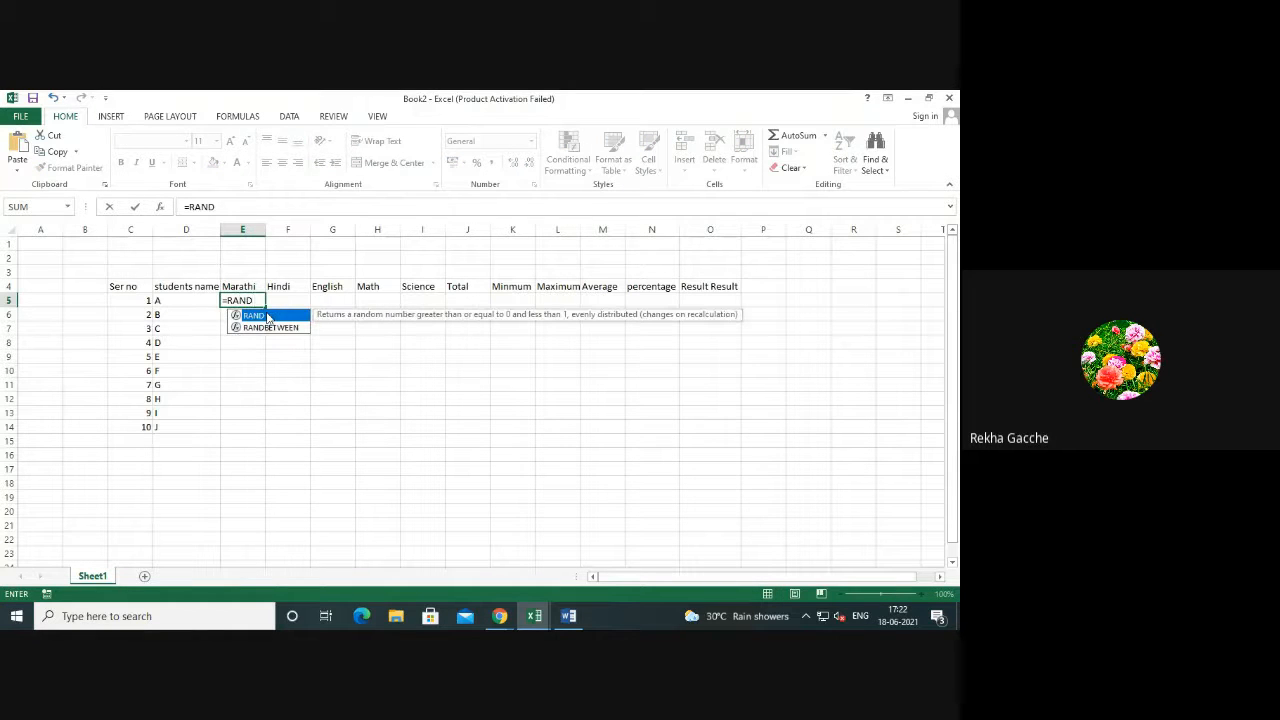
pyautogui.write('B')
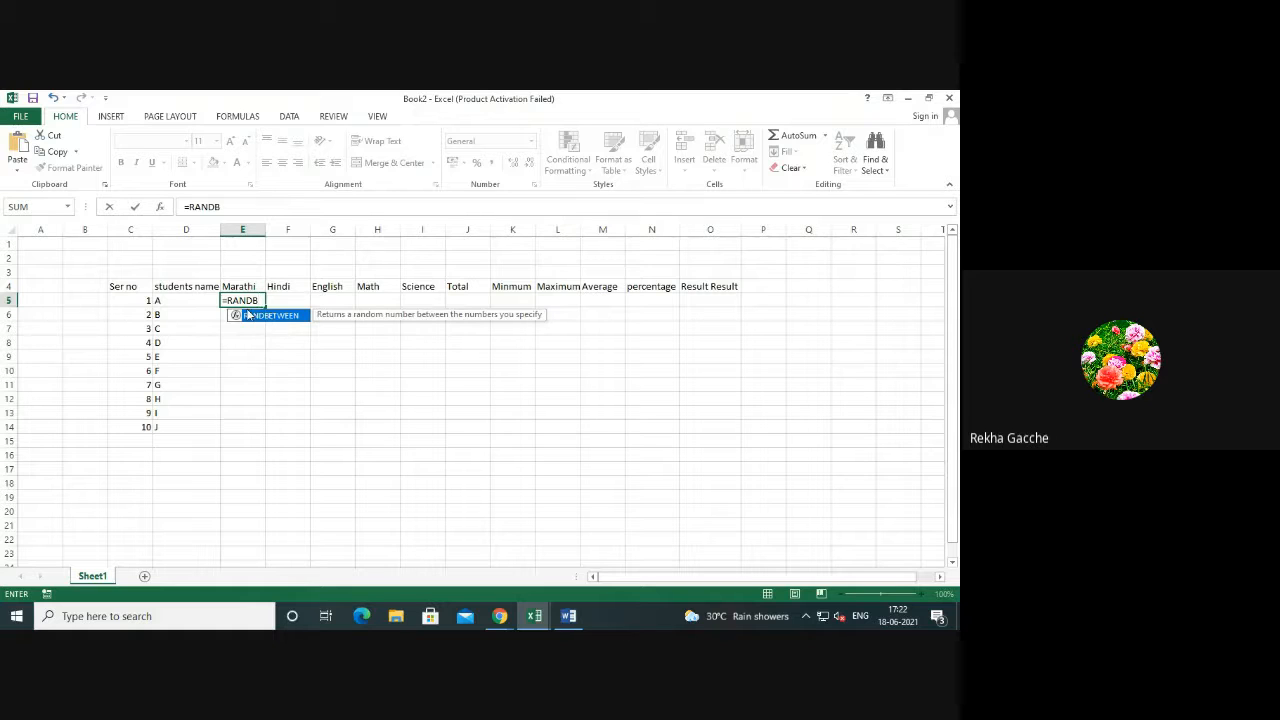
pyautogui.doubleClick(276, 322)
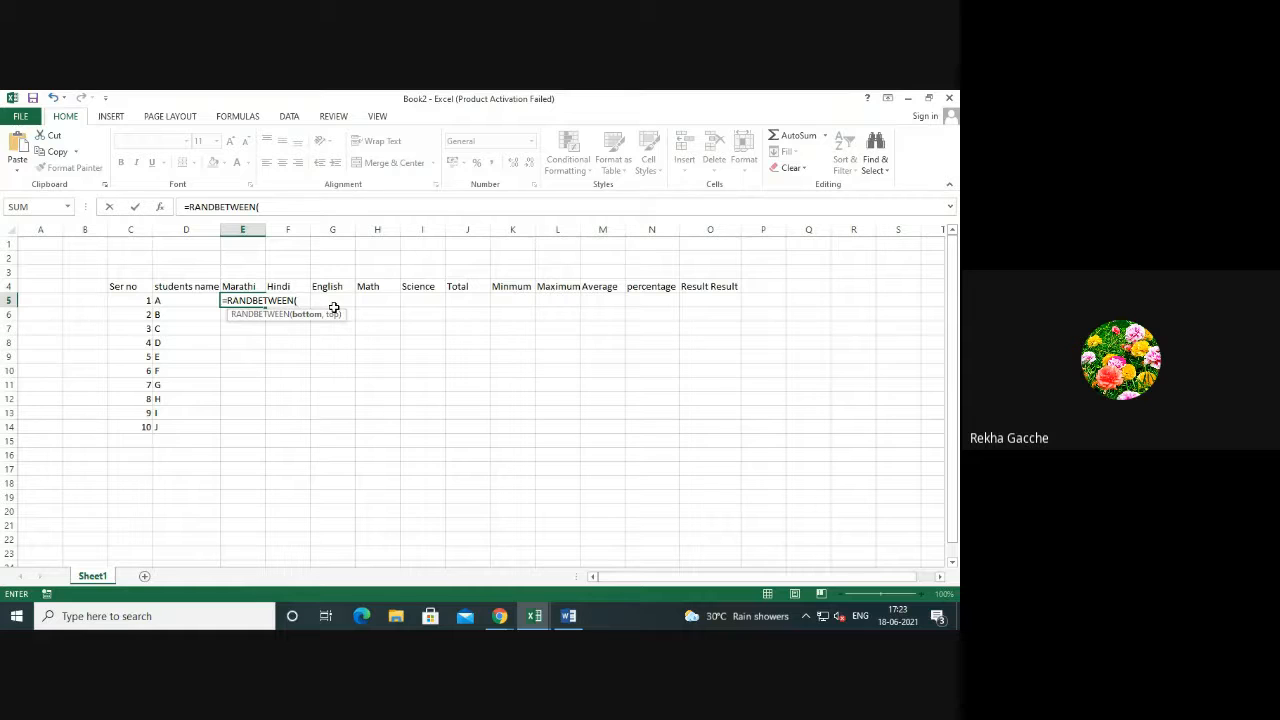
pyautogui.write('34,100')
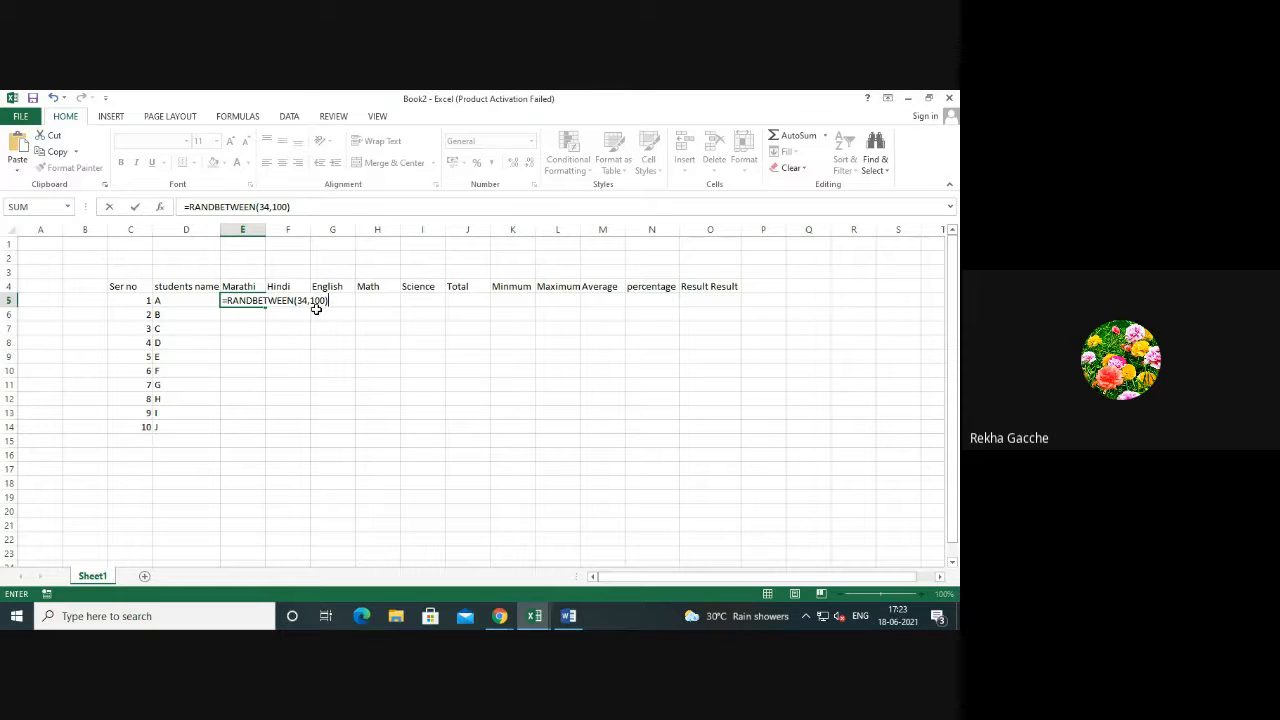
pyautogui.press('Return')
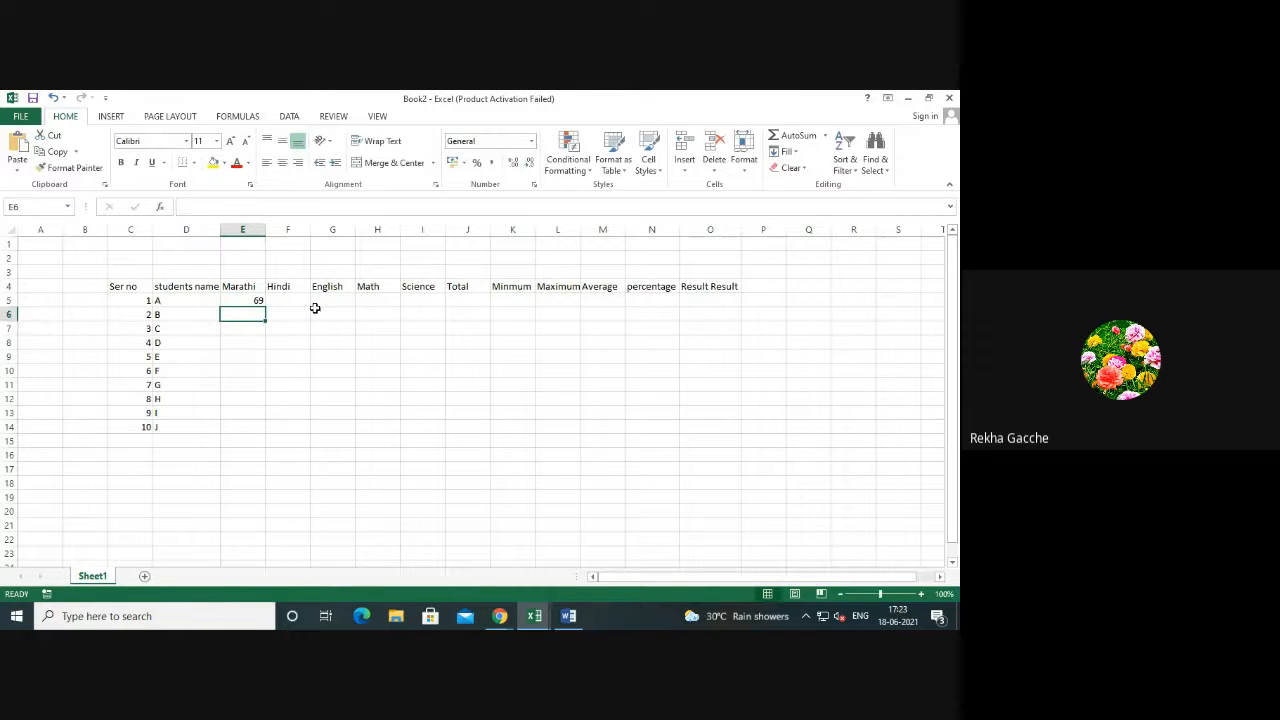
# Fill the random-mark formula from cell E5 across to the Science column in cell I5.
pyautogui.click(247, 299)
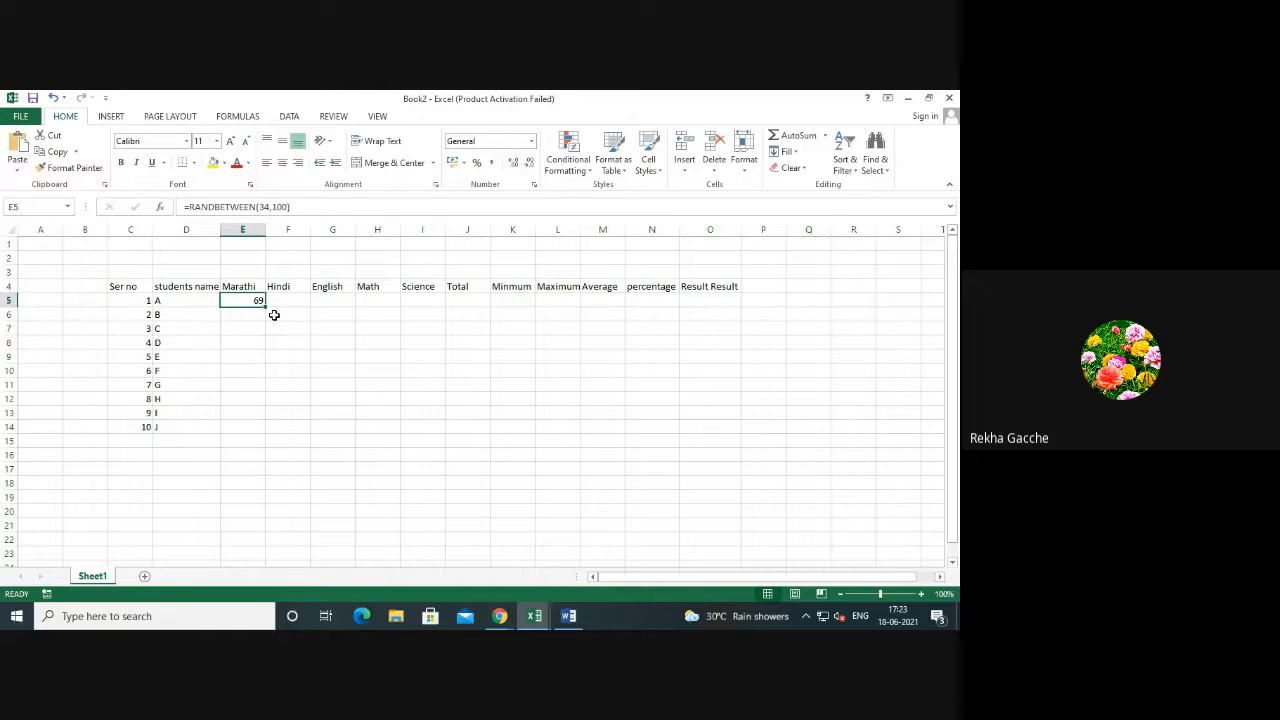
pyautogui.moveTo(266, 307); pyautogui.dragTo(436, 314)
pyautogui.click(366, 391)
# Examine the formulas behind the first student's marks in cells E5 to I5.
pyautogui.click(426, 300)
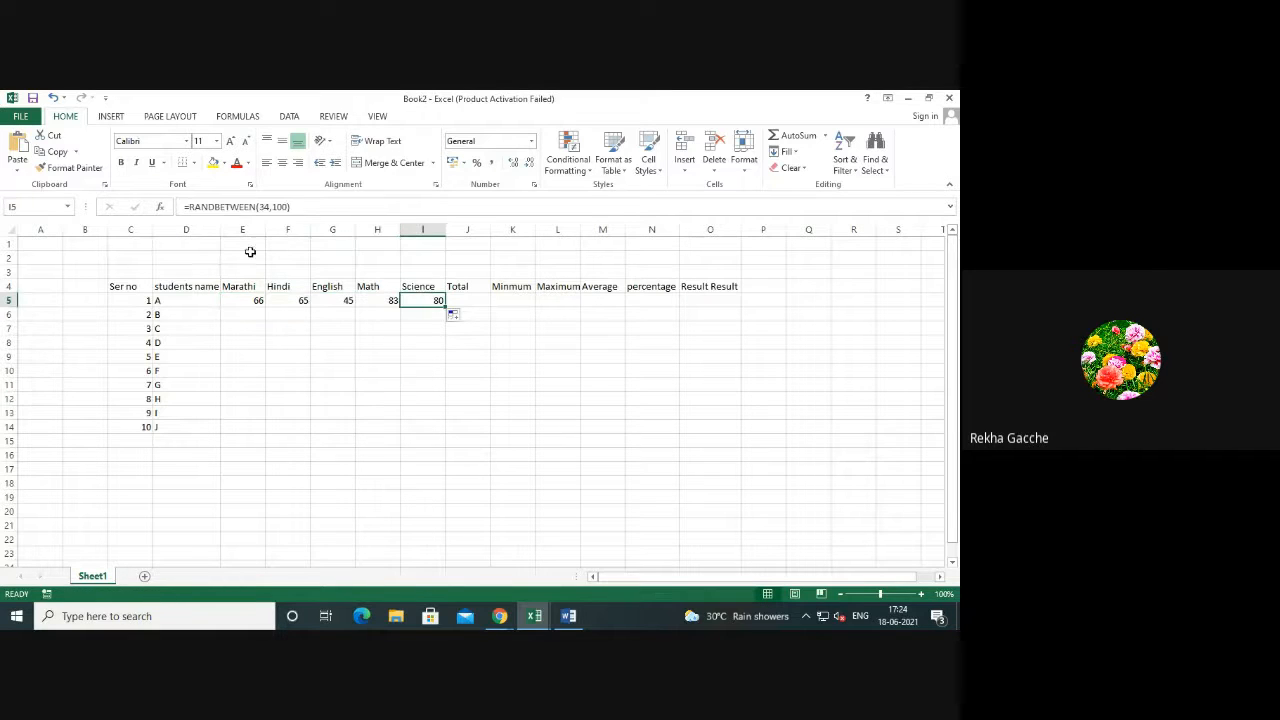
pyautogui.click(377, 305)
pyautogui.click(316, 300)
pyautogui.click(274, 300)
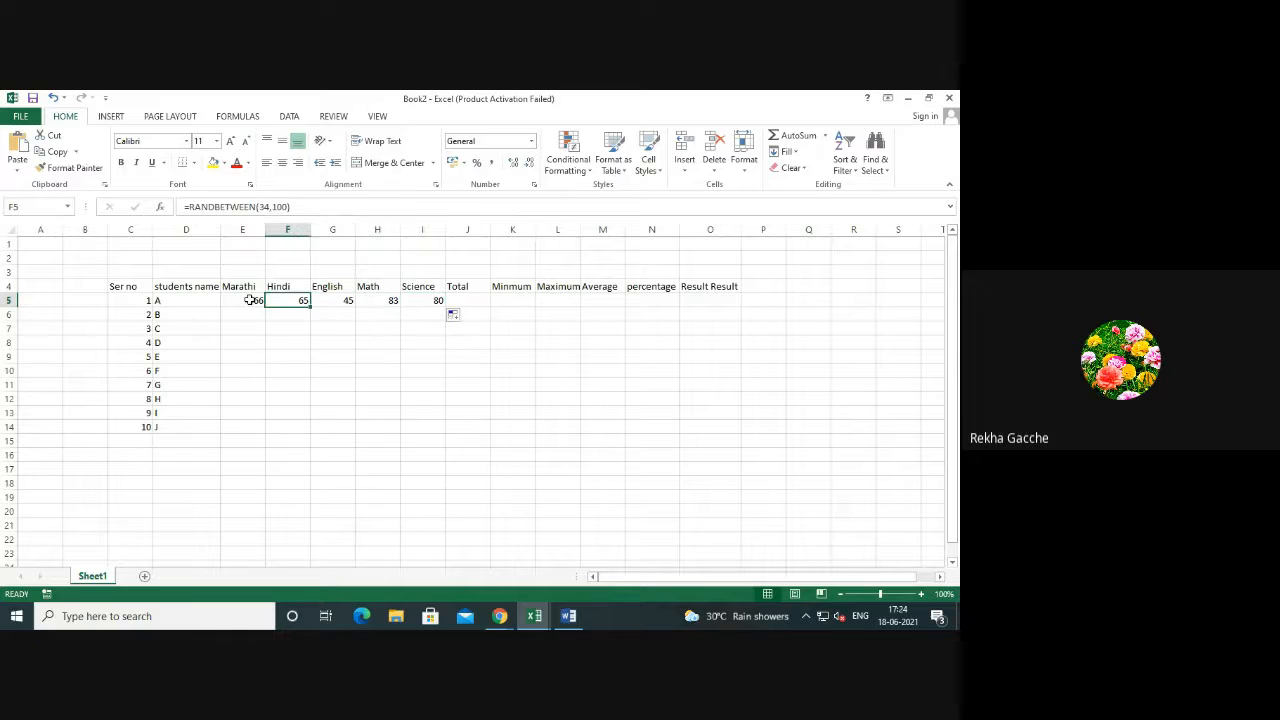
pyautogui.click(340, 302)
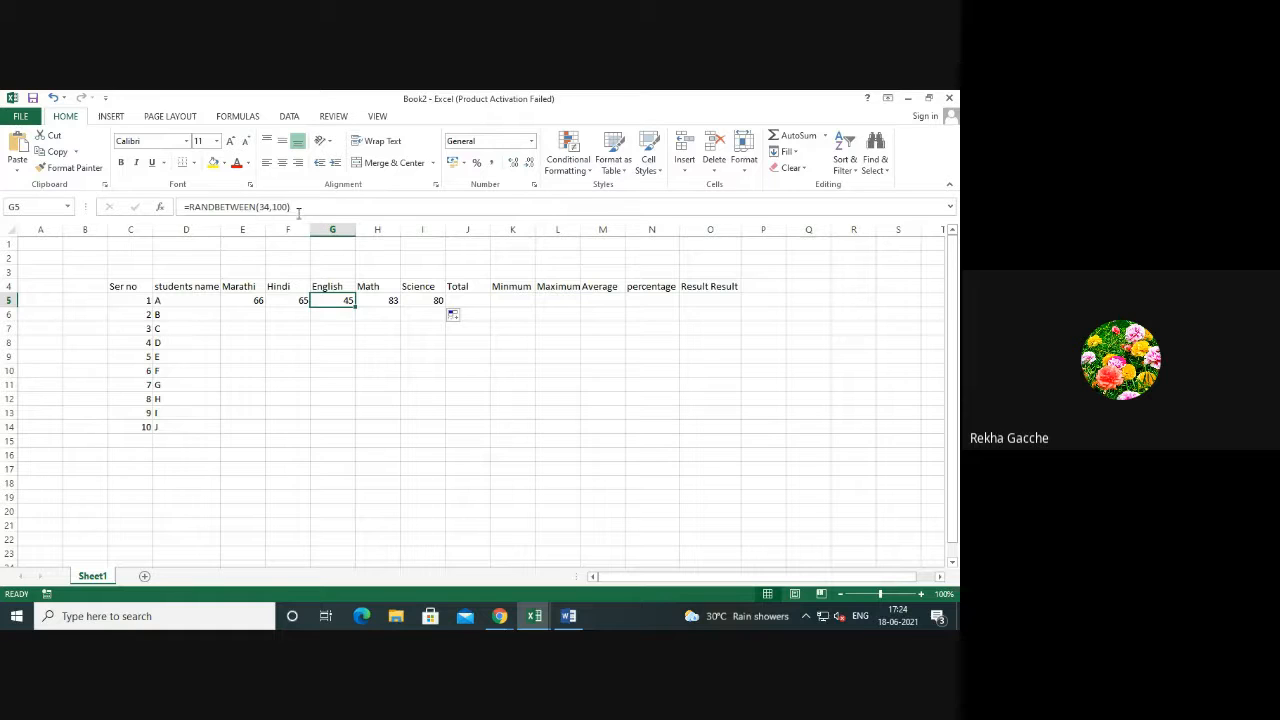
pyautogui.click(280, 301)
pyautogui.click(248, 302)
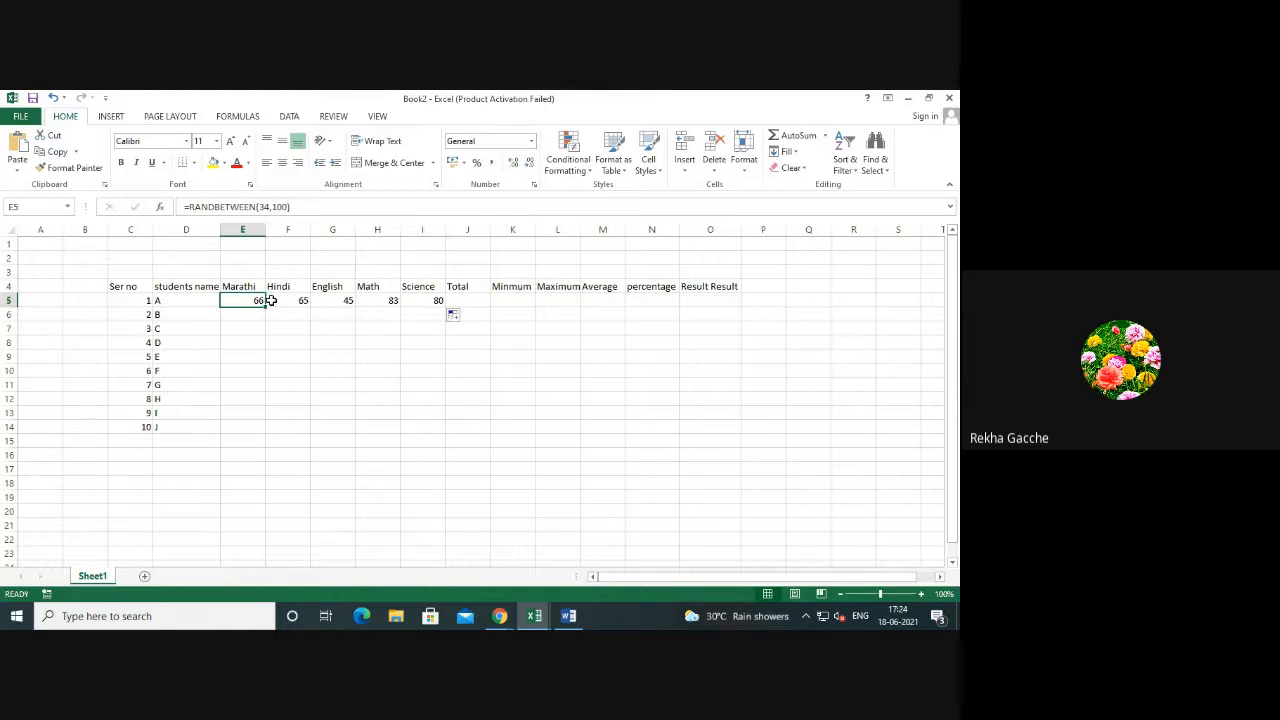
pyautogui.click(303, 301)
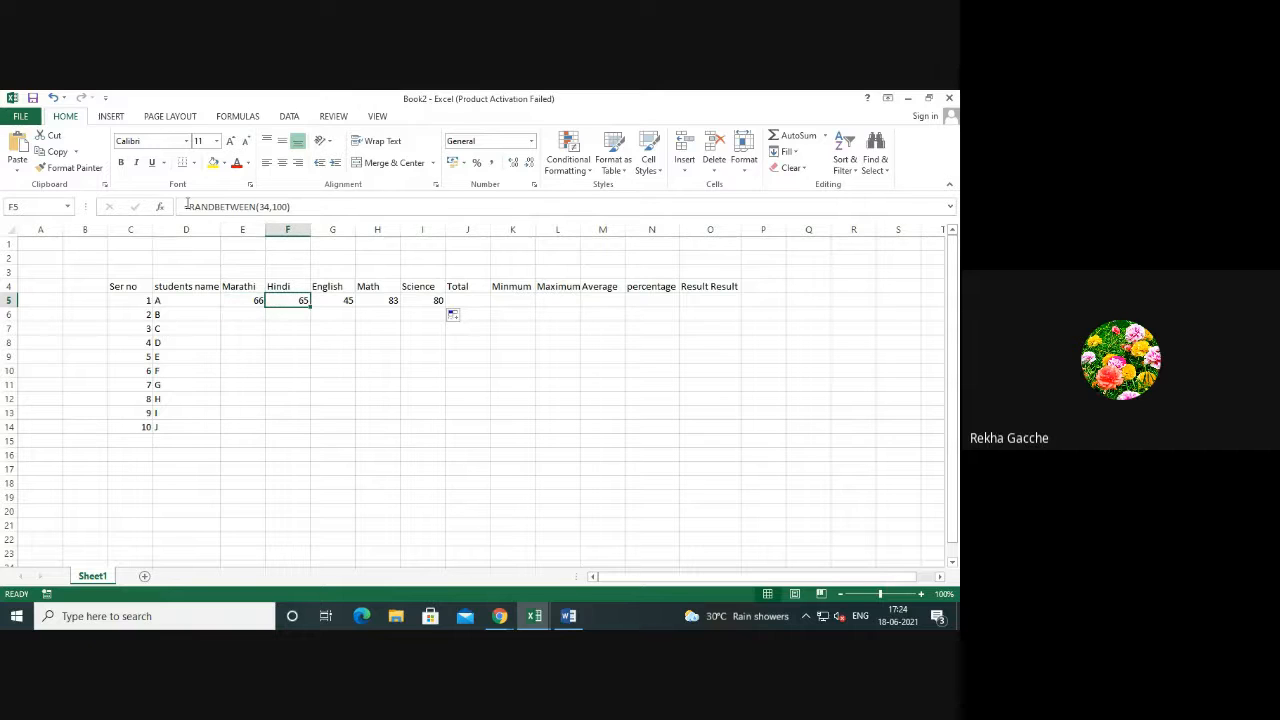
pyautogui.moveTo(290, 207); pyautogui.dragTo(165, 193)
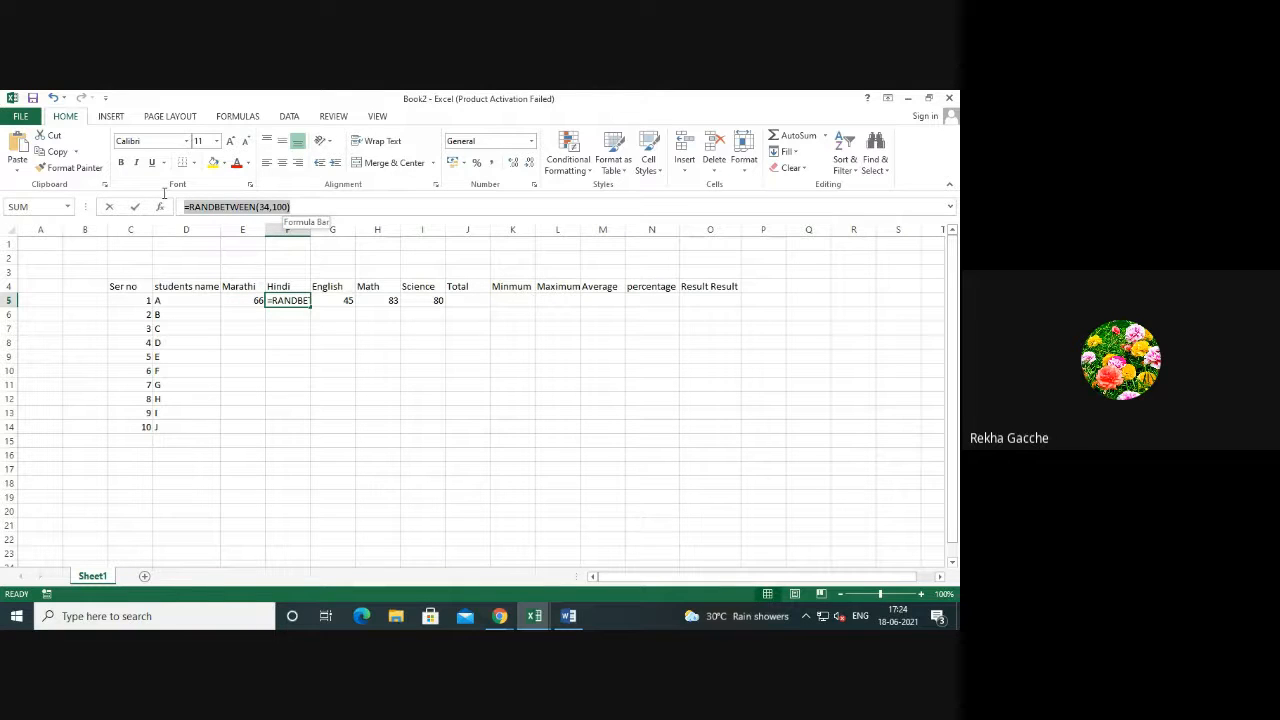
pyautogui.click(311, 209)
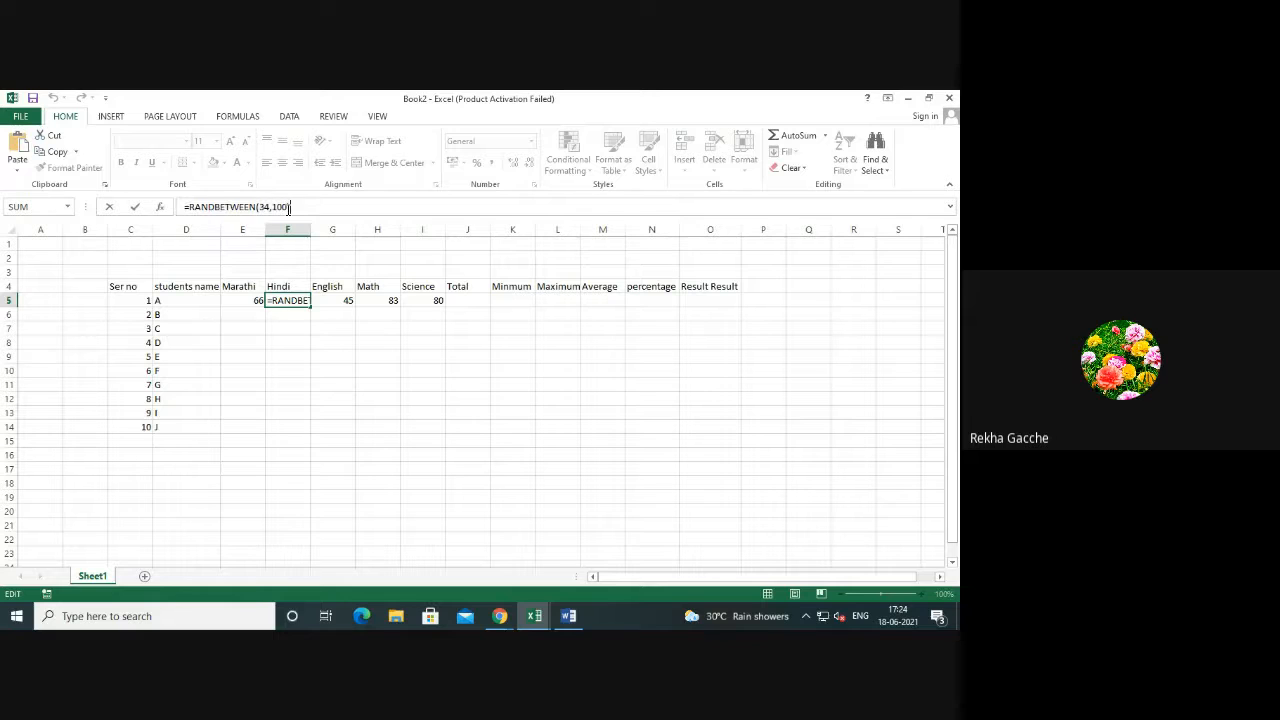
# Fill the mark formulas in E5:I5 down to row 14 for all ten students.
pyautogui.click(247, 300)
pyautogui.moveTo(247, 300); pyautogui.dragTo(452, 413)
pyautogui.moveTo(453, 423); pyautogui.dragTo(458, 430)
pyautogui.click(557, 427)
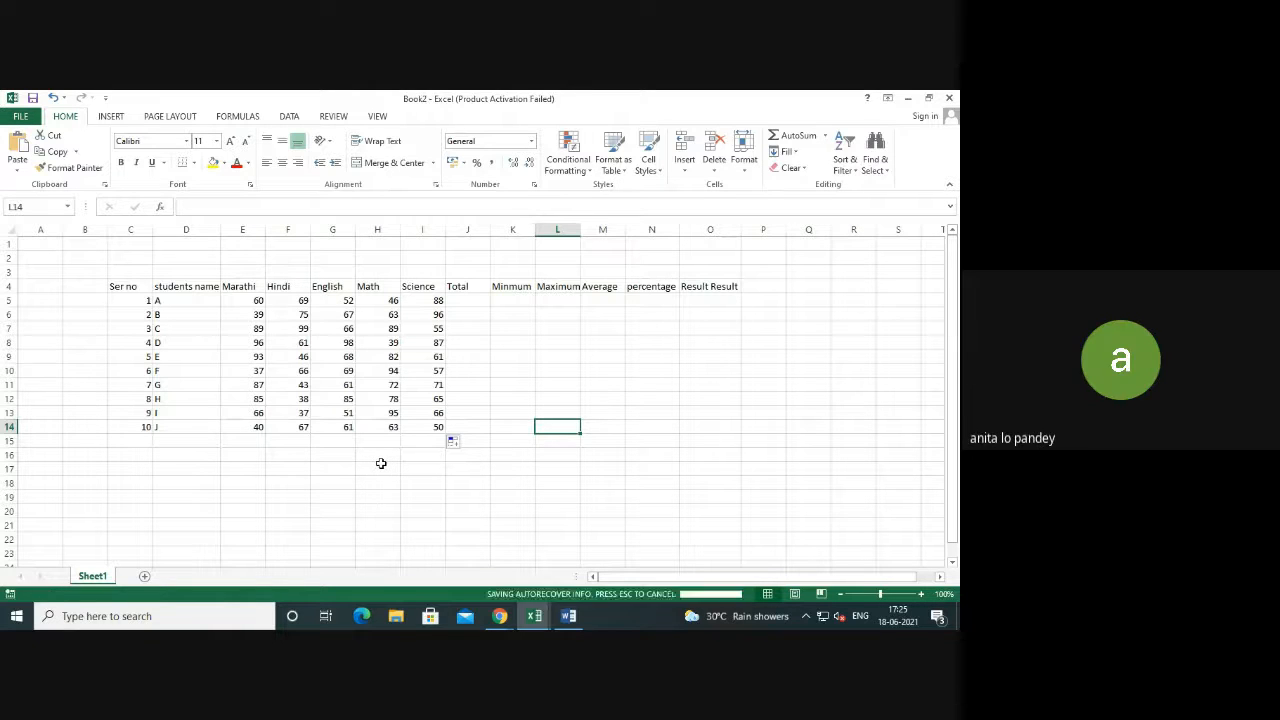
# Undo the downward fill, the fill across the subjects and the random-number formula in cell E5.
pyautogui.hotkey('ctrl', 'z')
pyautogui.hotkey('ctrl', 'z')
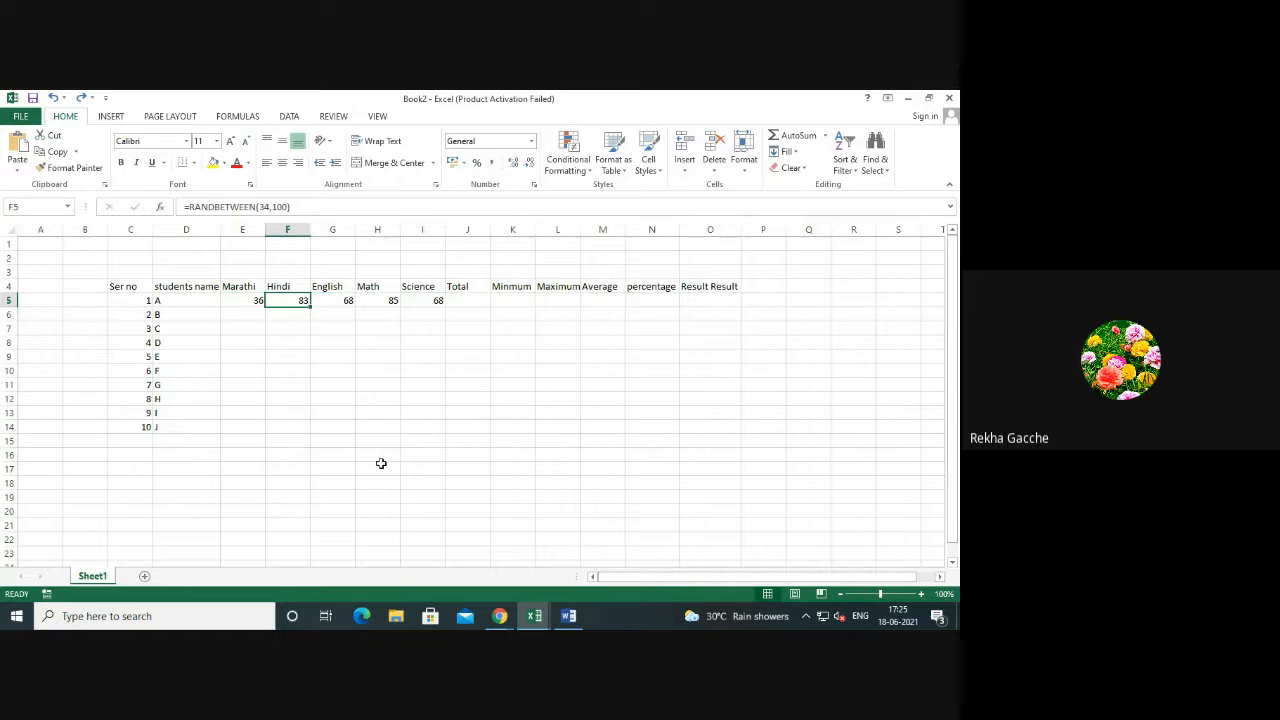
pyautogui.hotkey('ctrl', 'z')
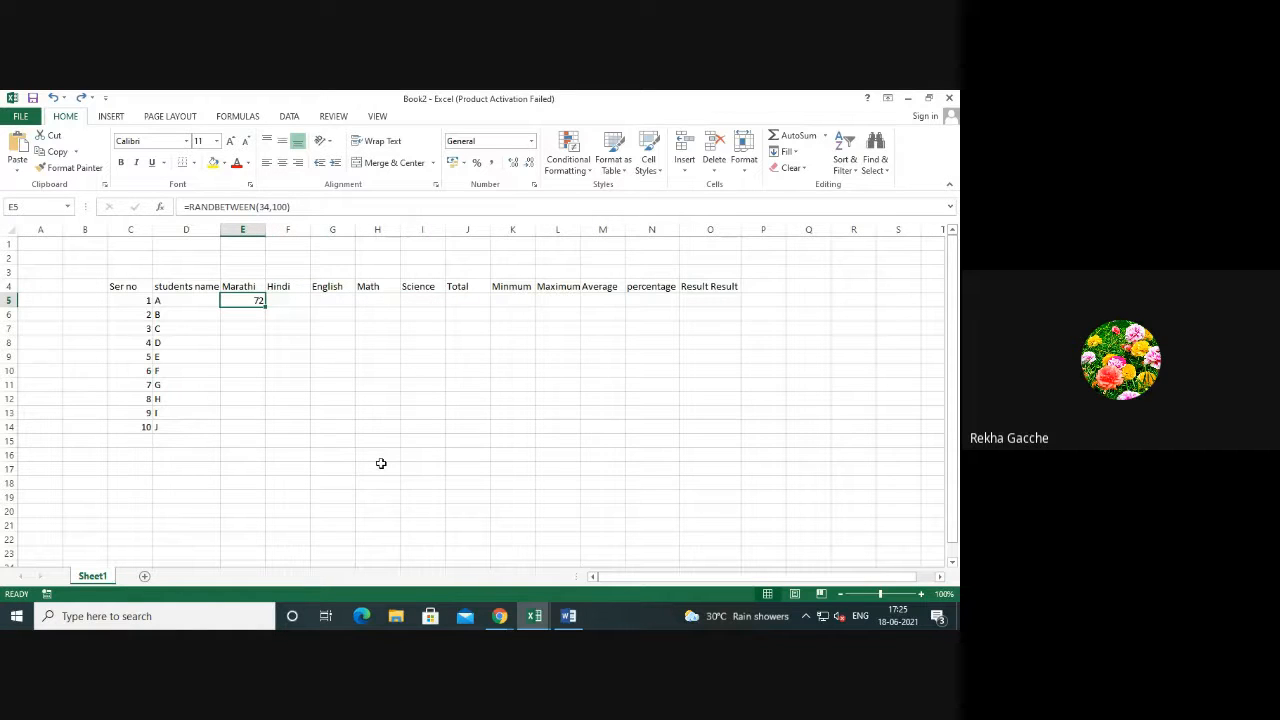
pyautogui.hotkey('ctrl', 'z')
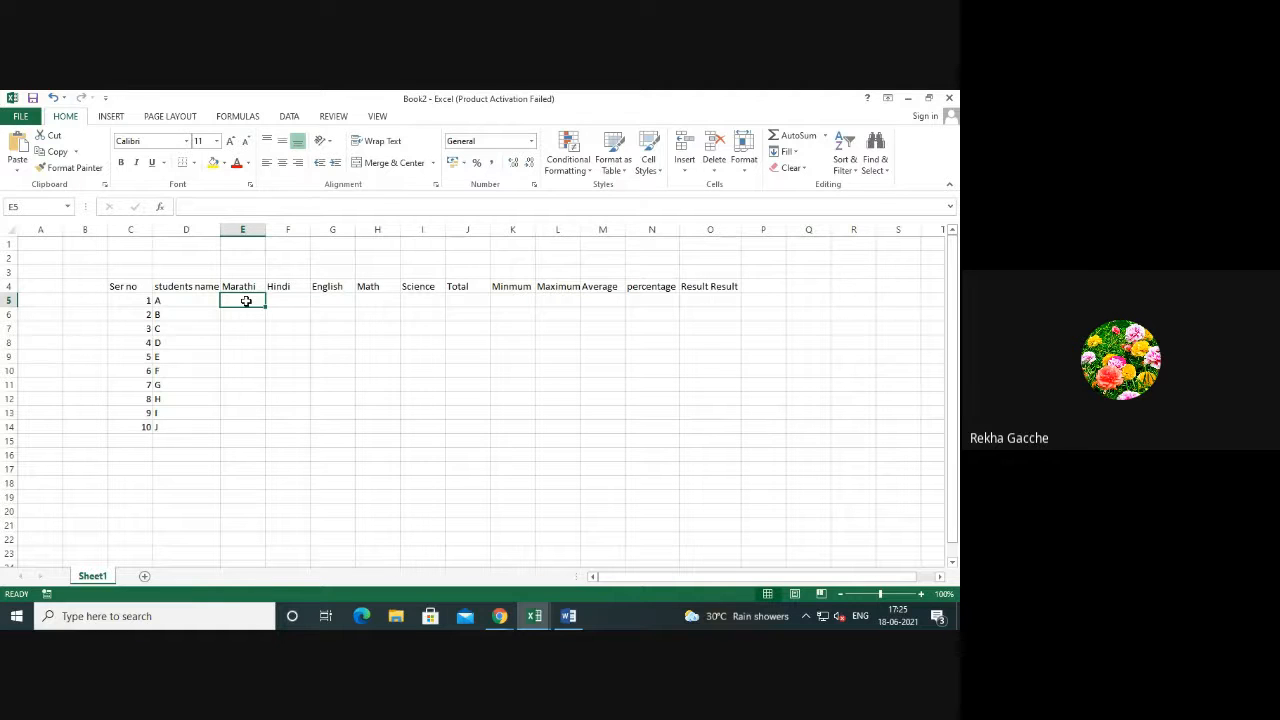
# Enter the formula =RANDBETWEEN(30,100) in cell E5 for the first student's Marathi mark.
pyautogui.write('=')
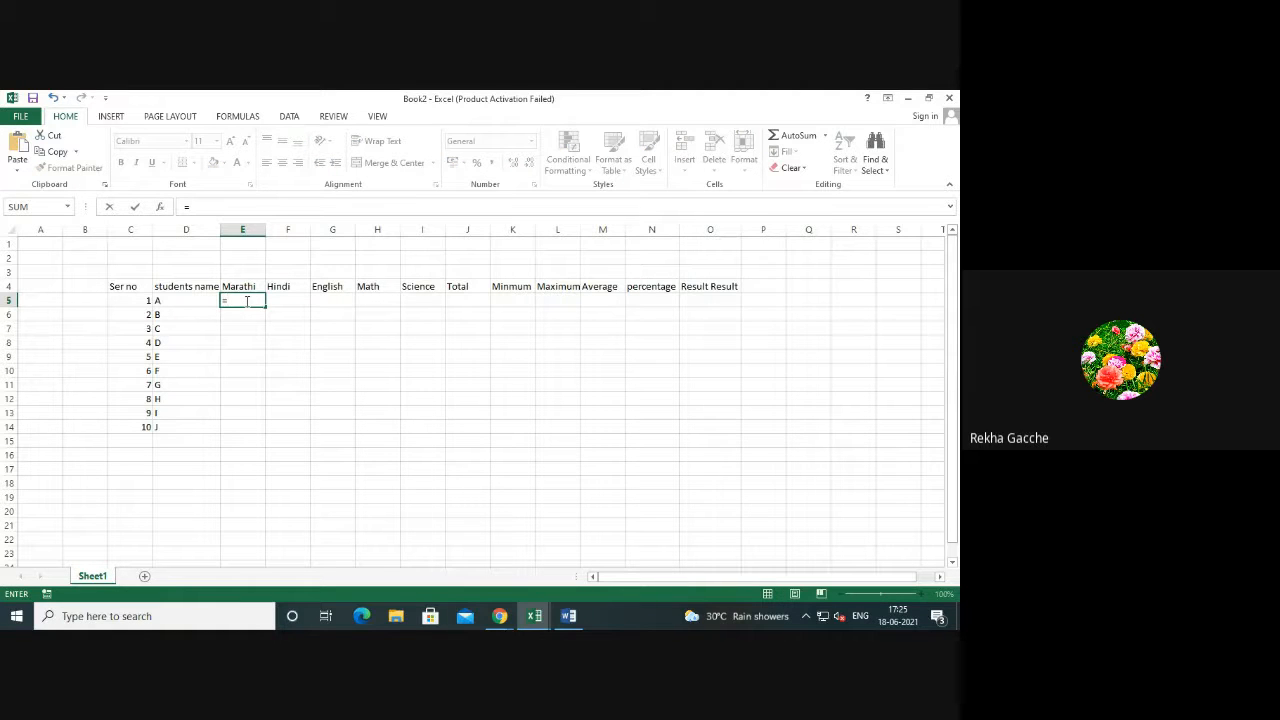
pyautogui.write('RAND')
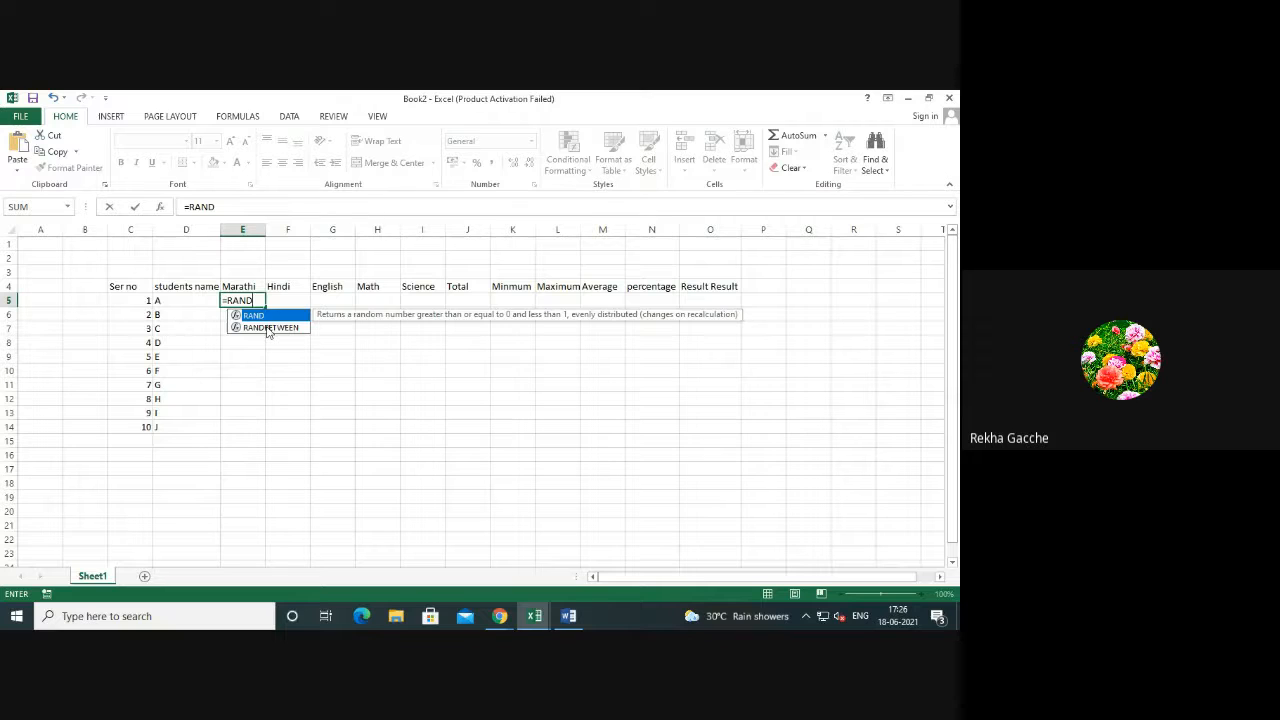
pyautogui.click(267, 331)
pyautogui.doubleClick(267, 331)
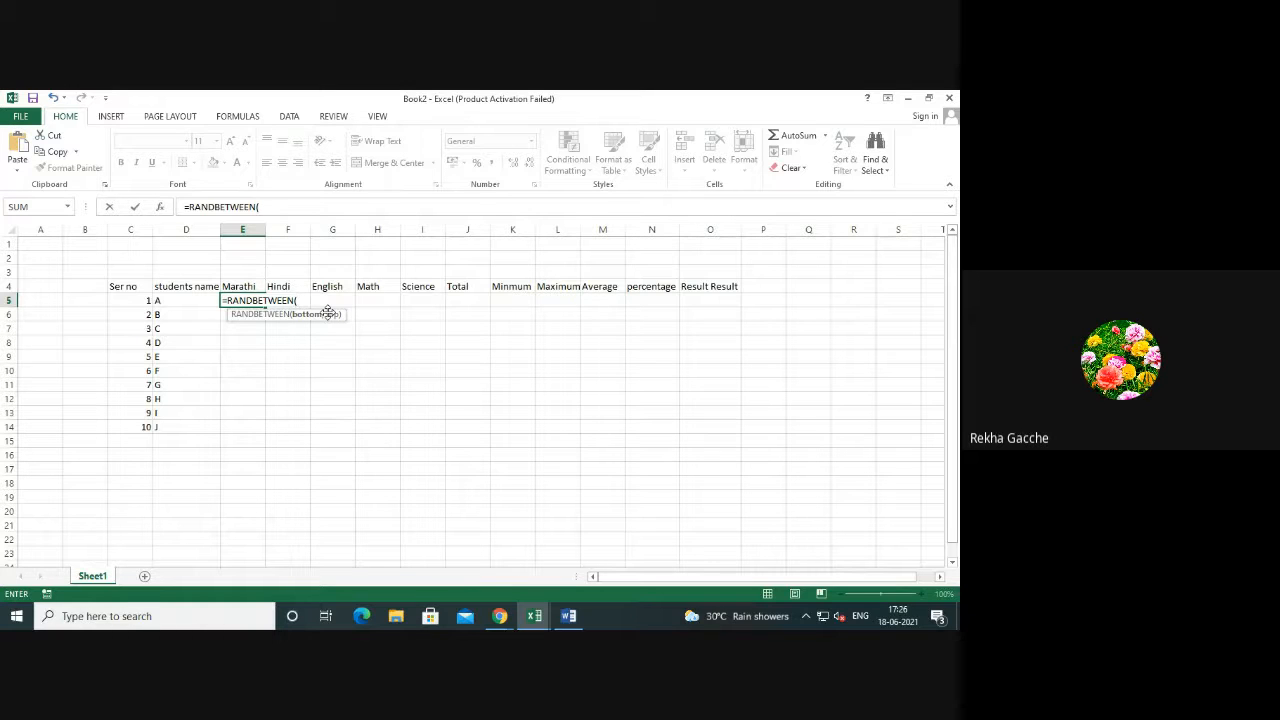
pyautogui.write('0,100')
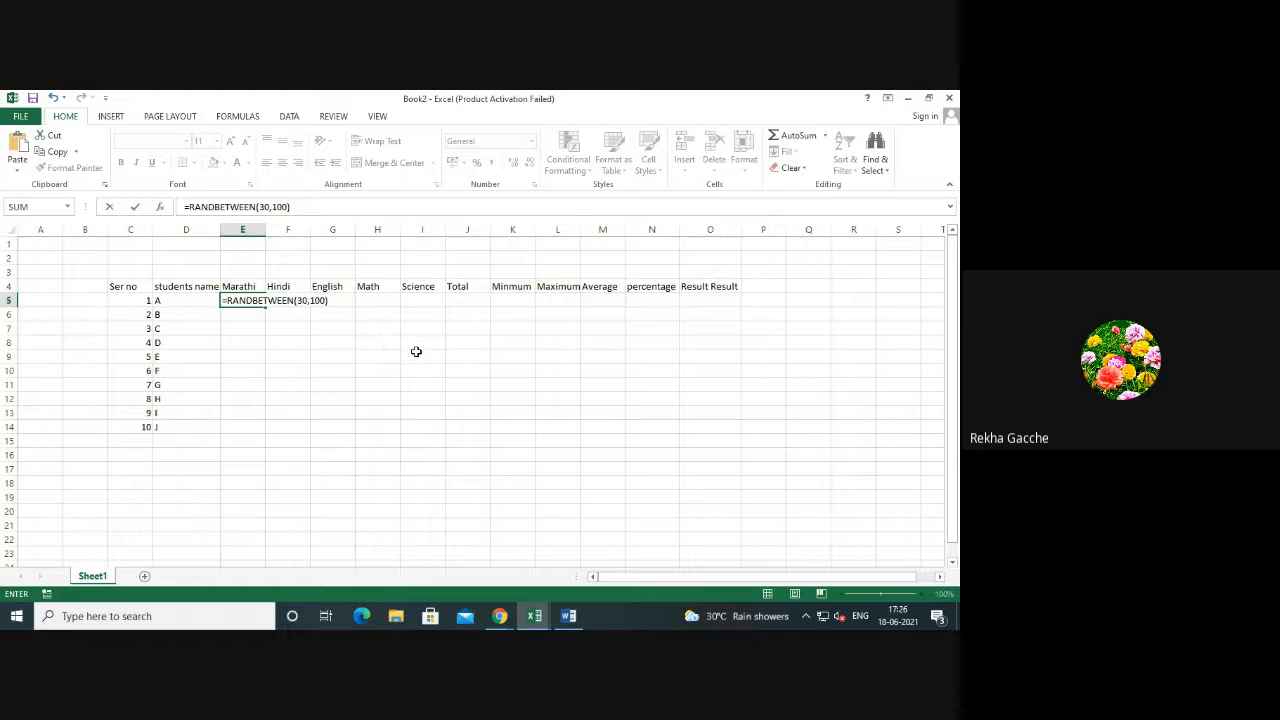
pyautogui.press('Return')
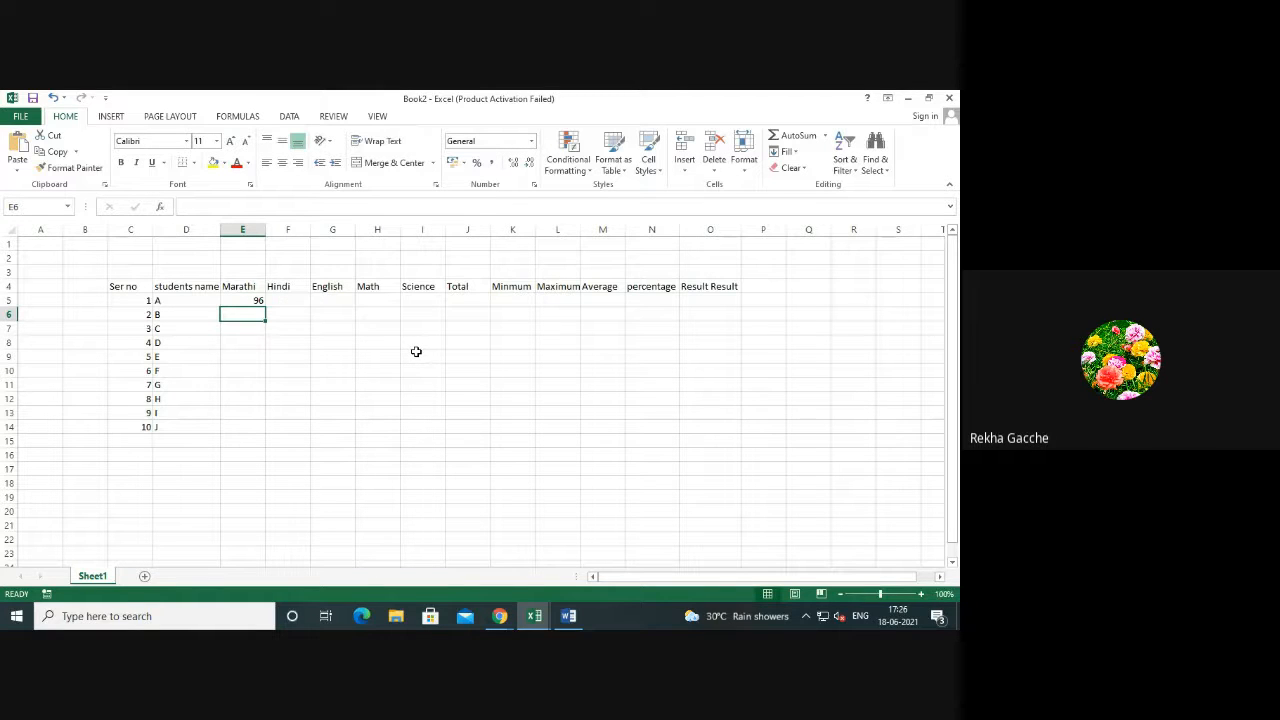
# Fill the random mark formula from cell E5 across to I5 and down to row 14 for all ten students.
pyautogui.click(240, 302)
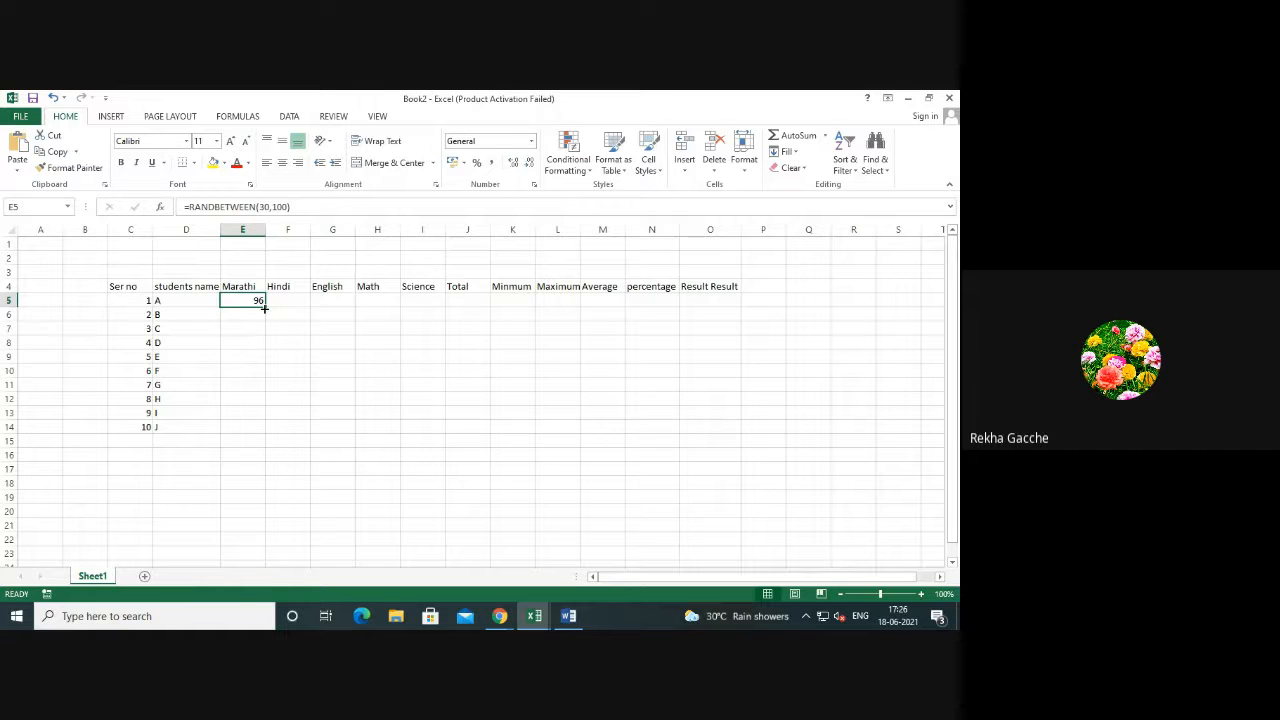
pyautogui.moveTo(265, 308); pyautogui.dragTo(433, 312)
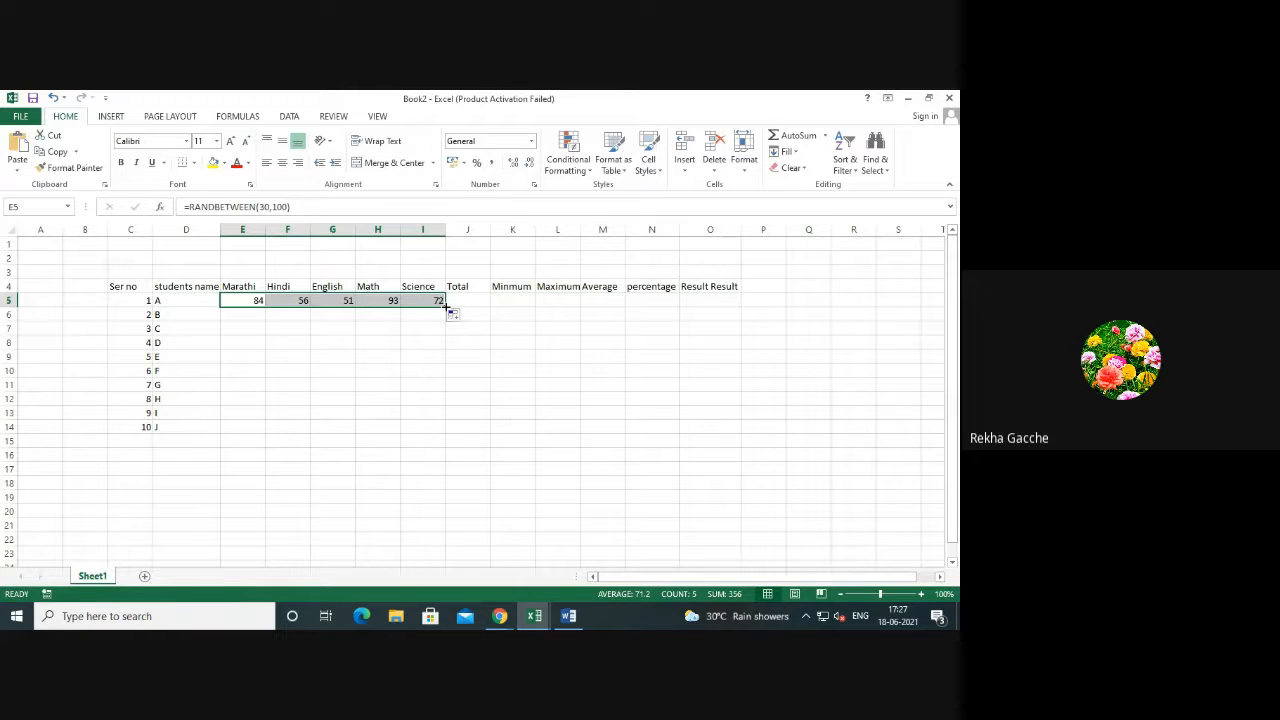
pyautogui.moveTo(446, 305); pyautogui.dragTo(447, 433)
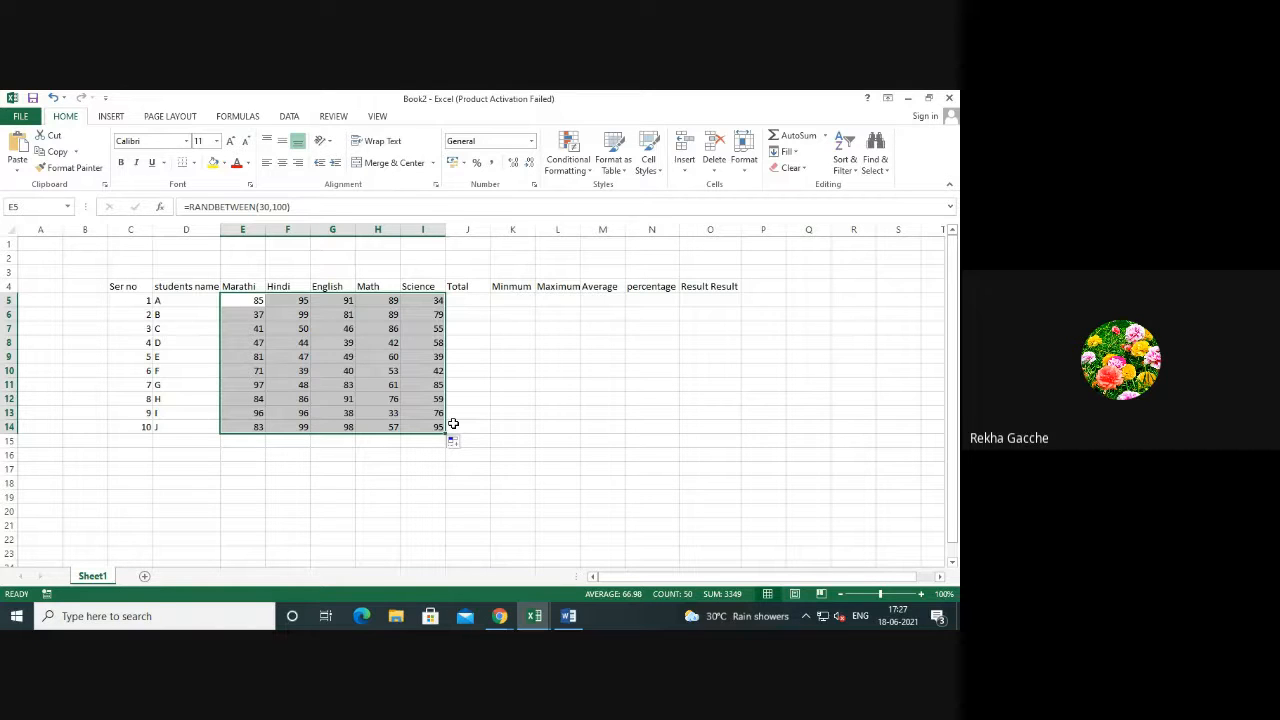
pyautogui.click(560, 425)
# Examine the formulas behind individual marks across the five subject columns in rows 5 to 14.
pyautogui.click(301, 384)
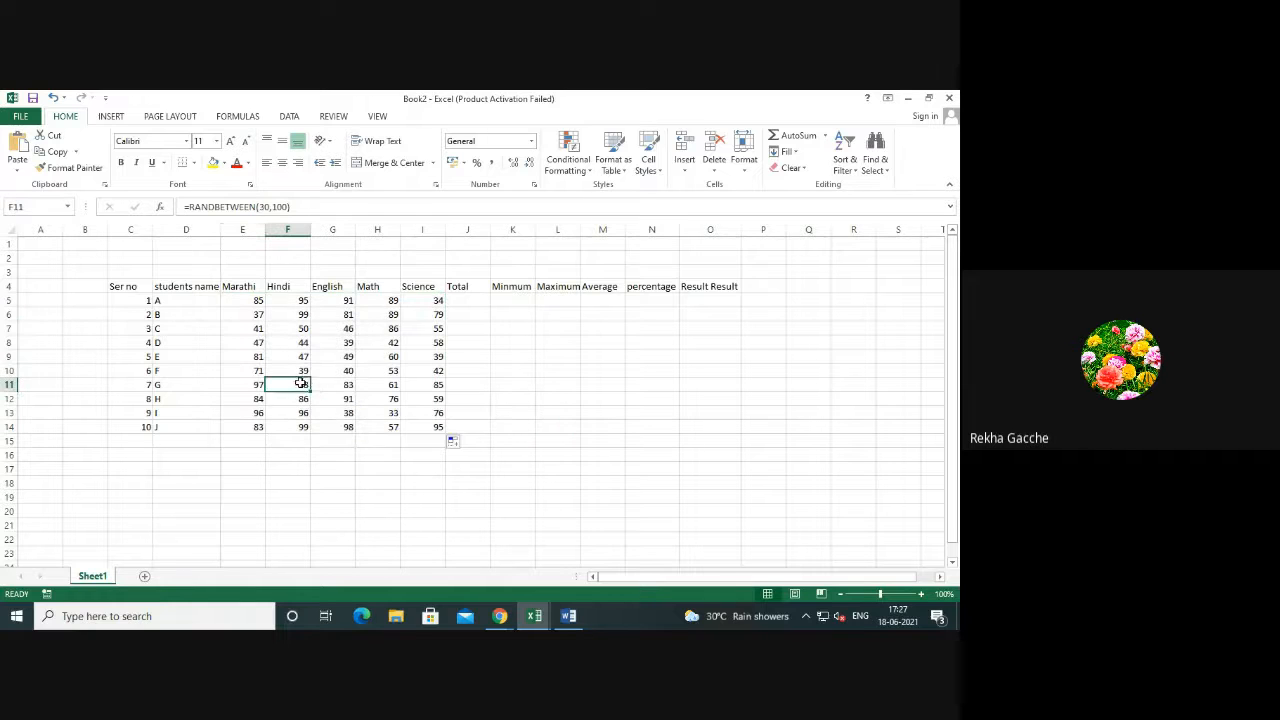
pyautogui.click(306, 354)
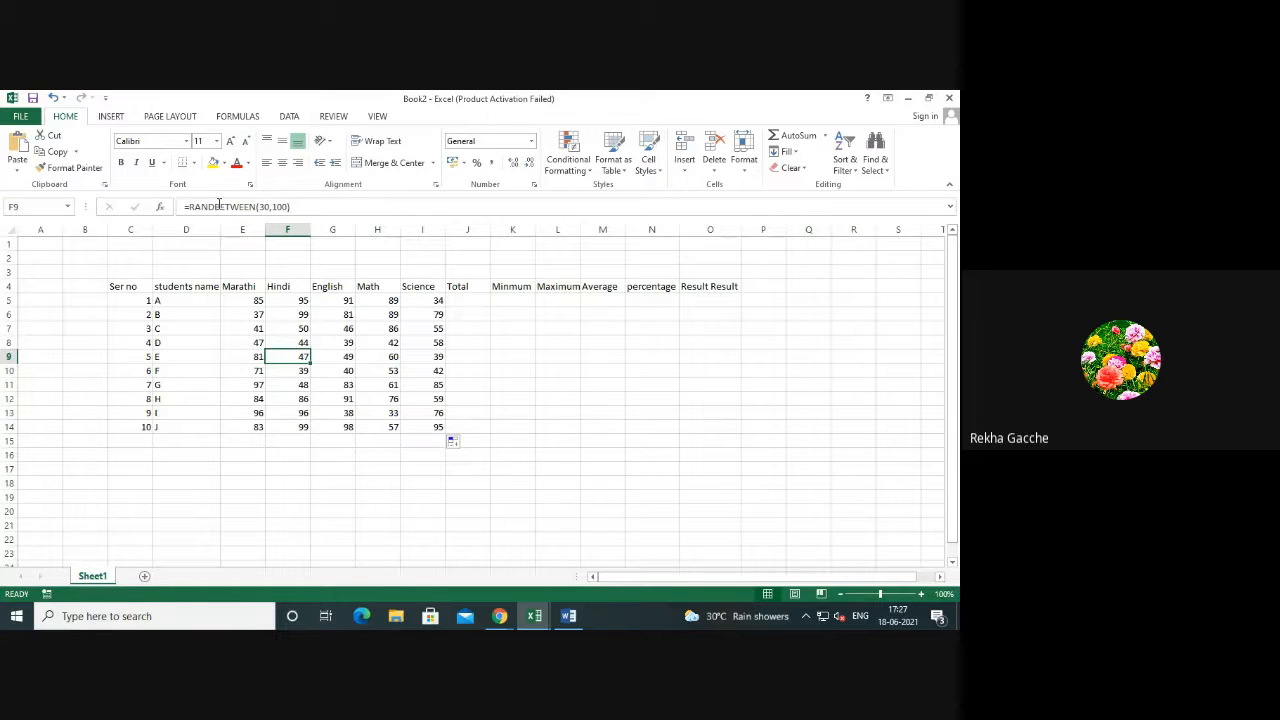
pyautogui.click(290, 206)
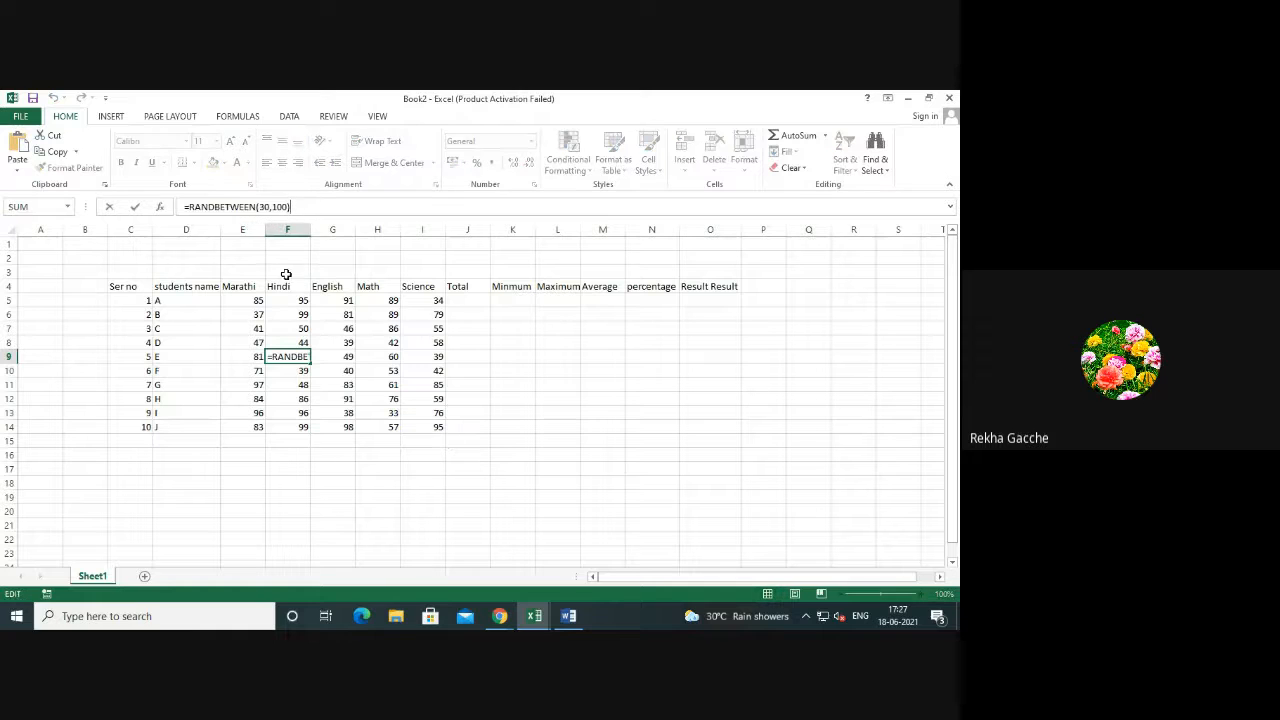
pyautogui.click(331, 342)
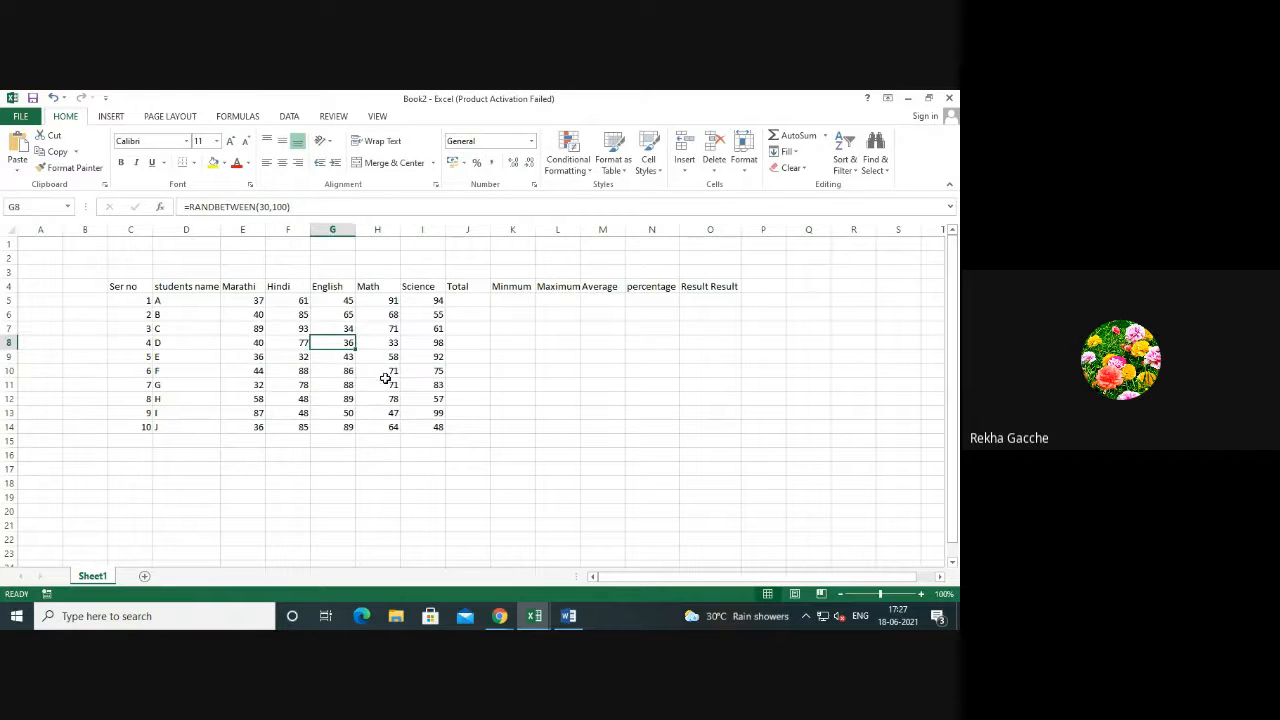
pyautogui.click(268, 331)
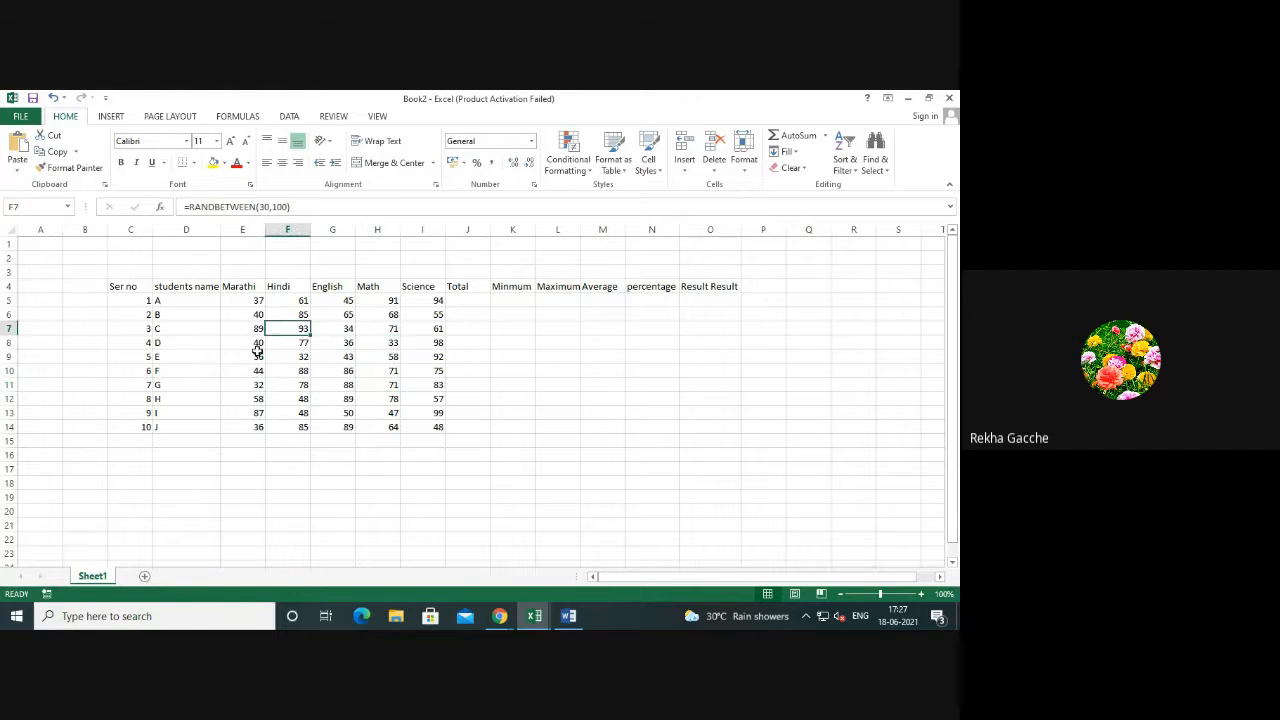
pyautogui.click(257, 353)
pyautogui.click(278, 390)
pyautogui.click(351, 386)
pyautogui.click(367, 341)
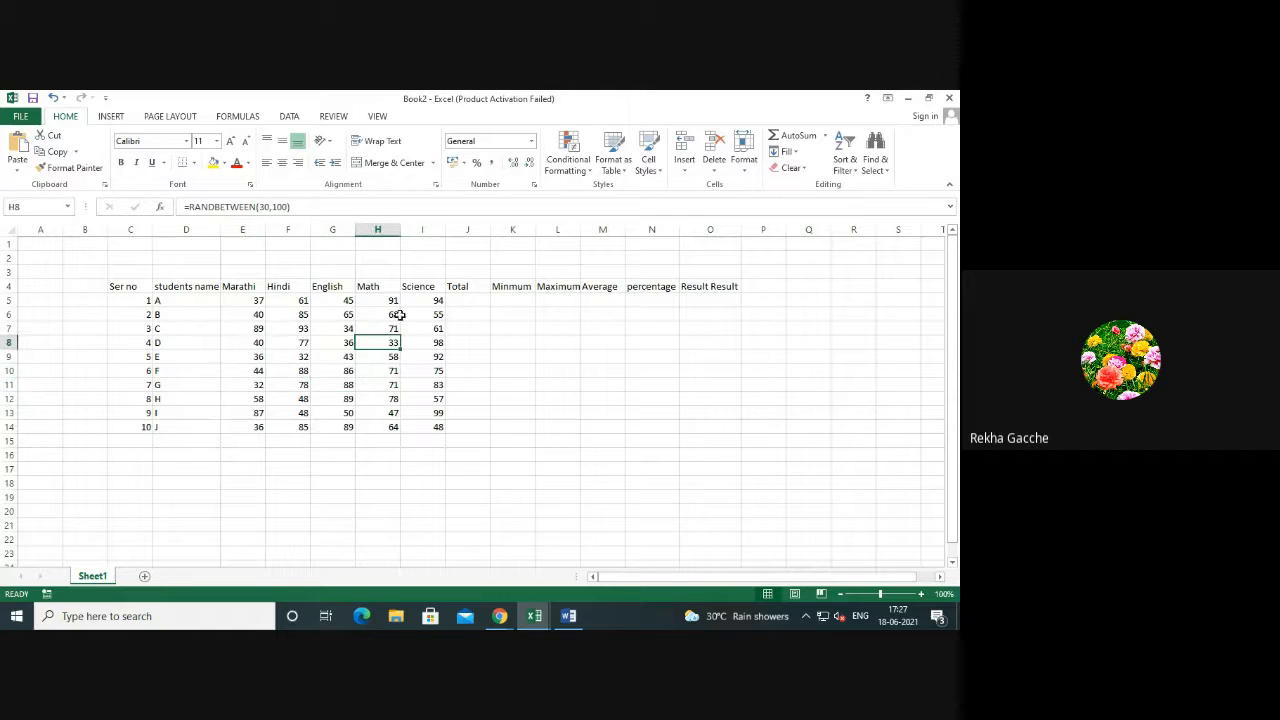
pyautogui.click(418, 316)
pyautogui.click(420, 384)
pyautogui.click(396, 414)
pyautogui.click(296, 398)
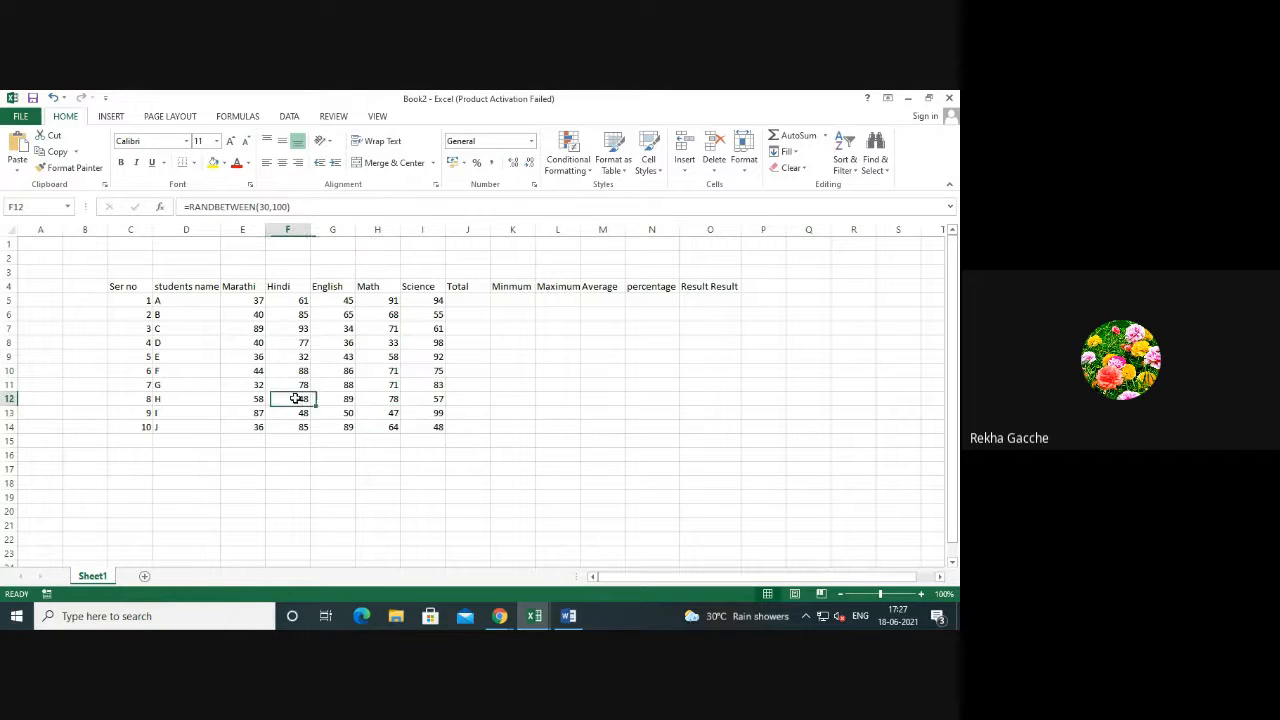
pyautogui.click(365, 375)
pyautogui.click(304, 356)
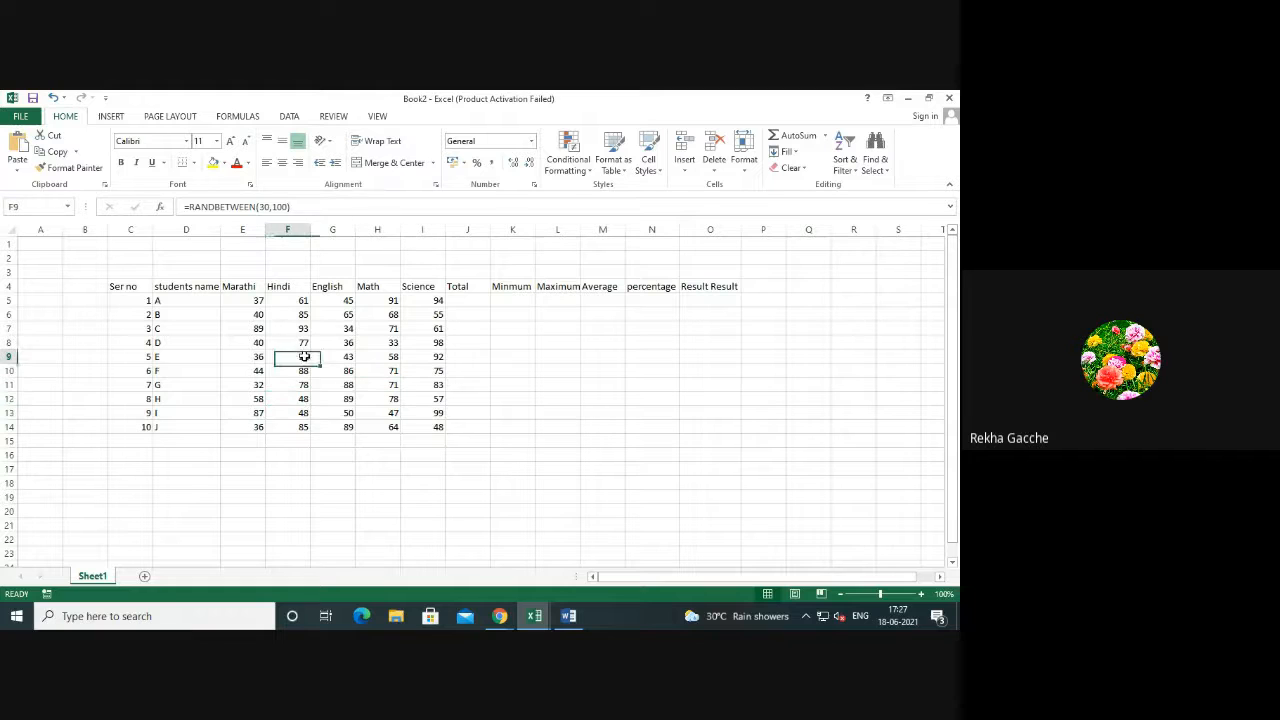
pyautogui.click(251, 333)
pyautogui.click(296, 319)
pyautogui.click(369, 325)
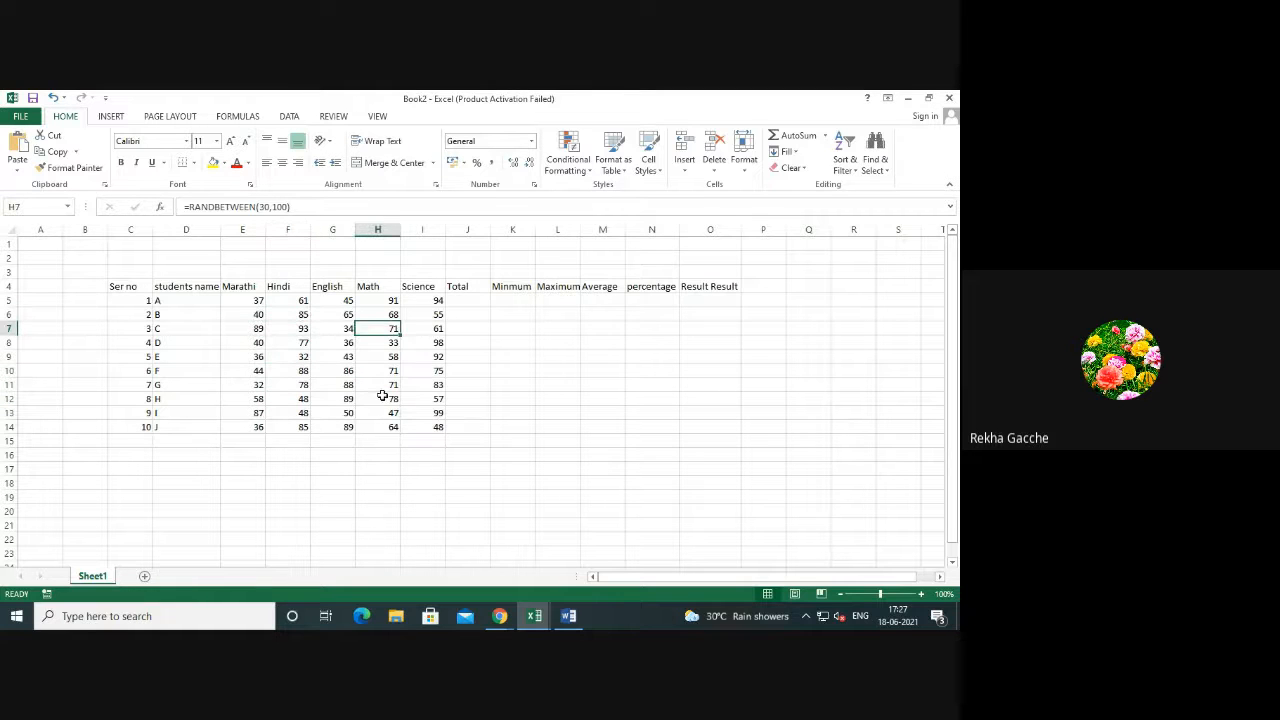
pyautogui.click(296, 412)
pyautogui.click(250, 384)
pyautogui.click(250, 356)
pyautogui.click(250, 328)
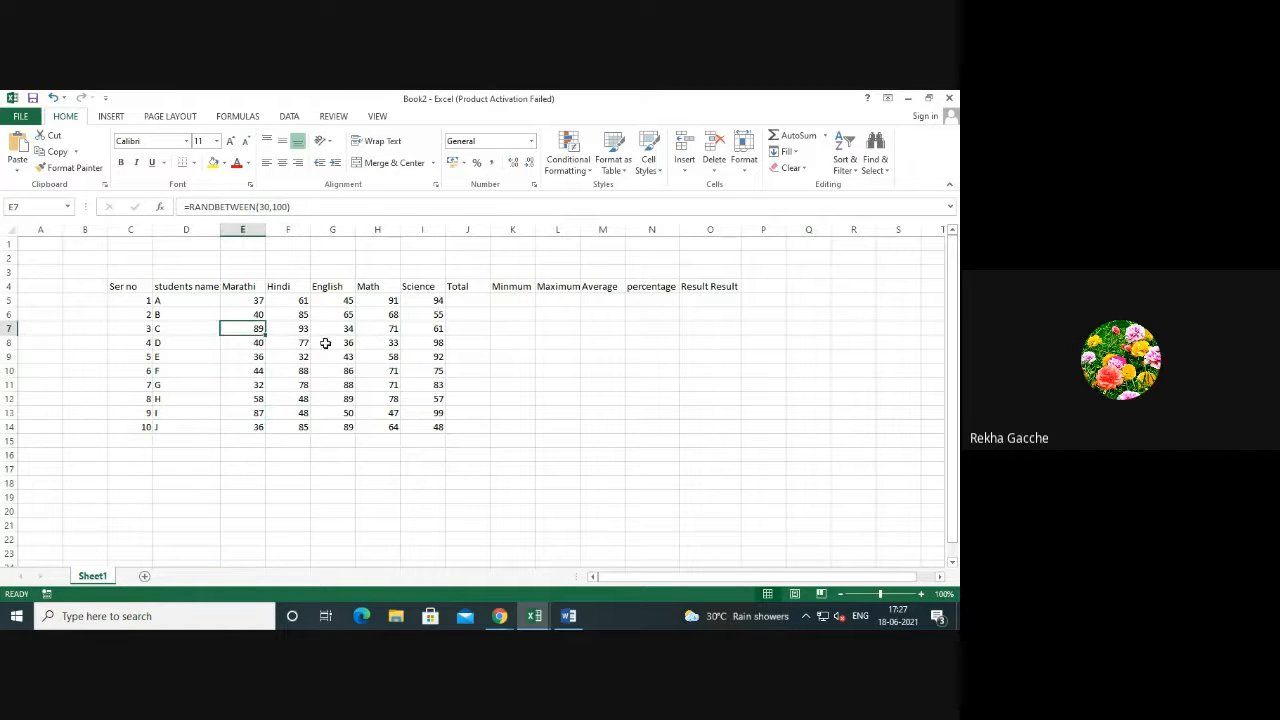
pyautogui.click(325, 343)
pyautogui.click(372, 357)
pyautogui.click(335, 398)
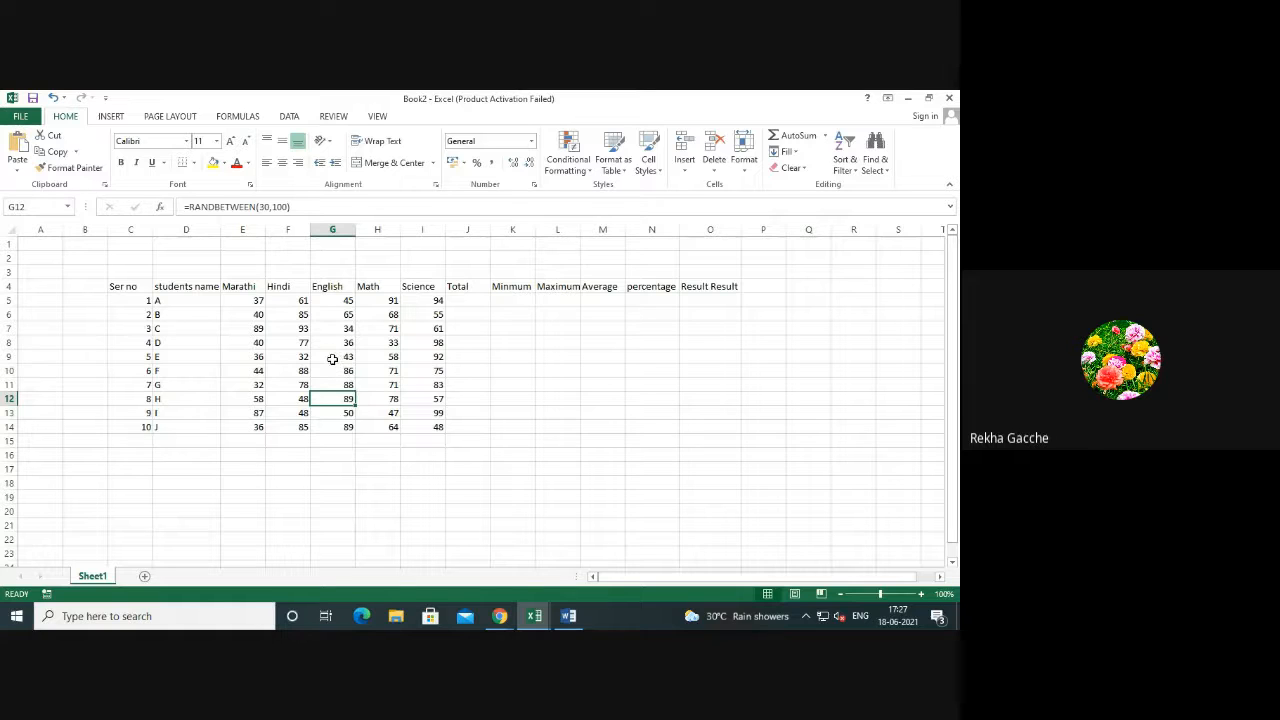
pyautogui.click(335, 358)
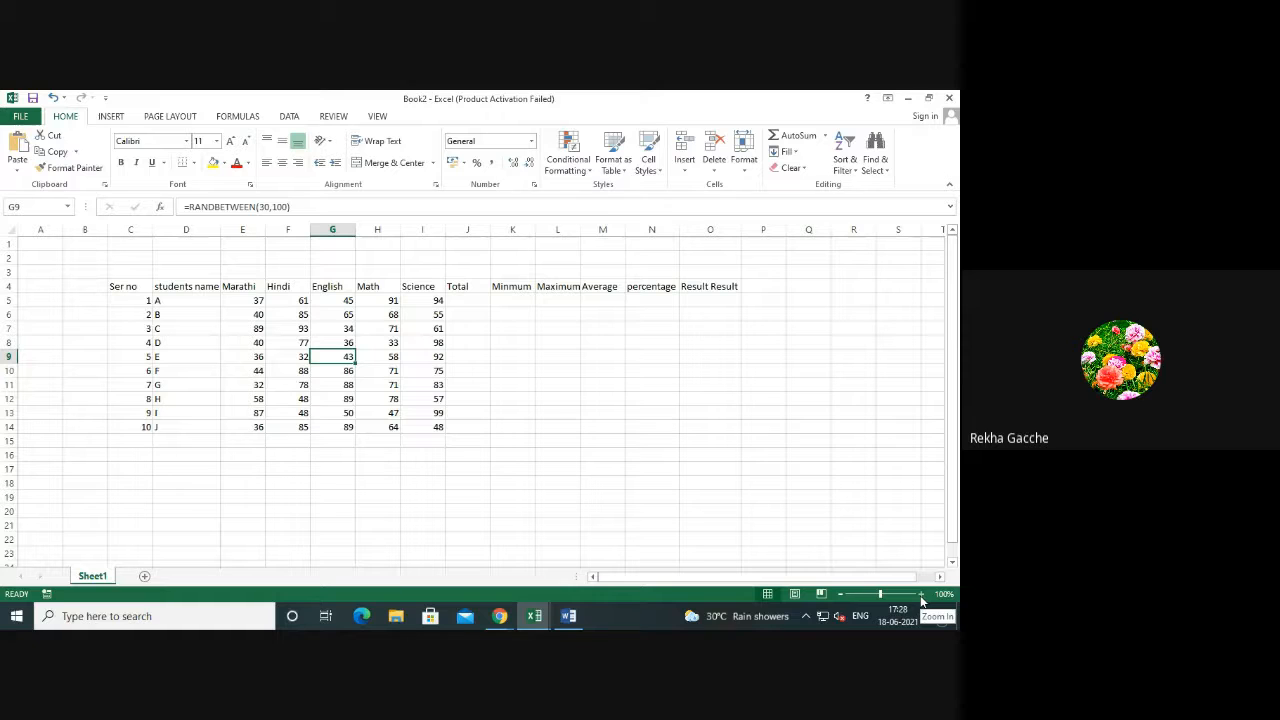
# Replace the formula for student E's English mark in cell G9 with the fixed value 33.
pyautogui.click(920, 594)
pyautogui.click(920, 594)
pyautogui.click(920, 594)
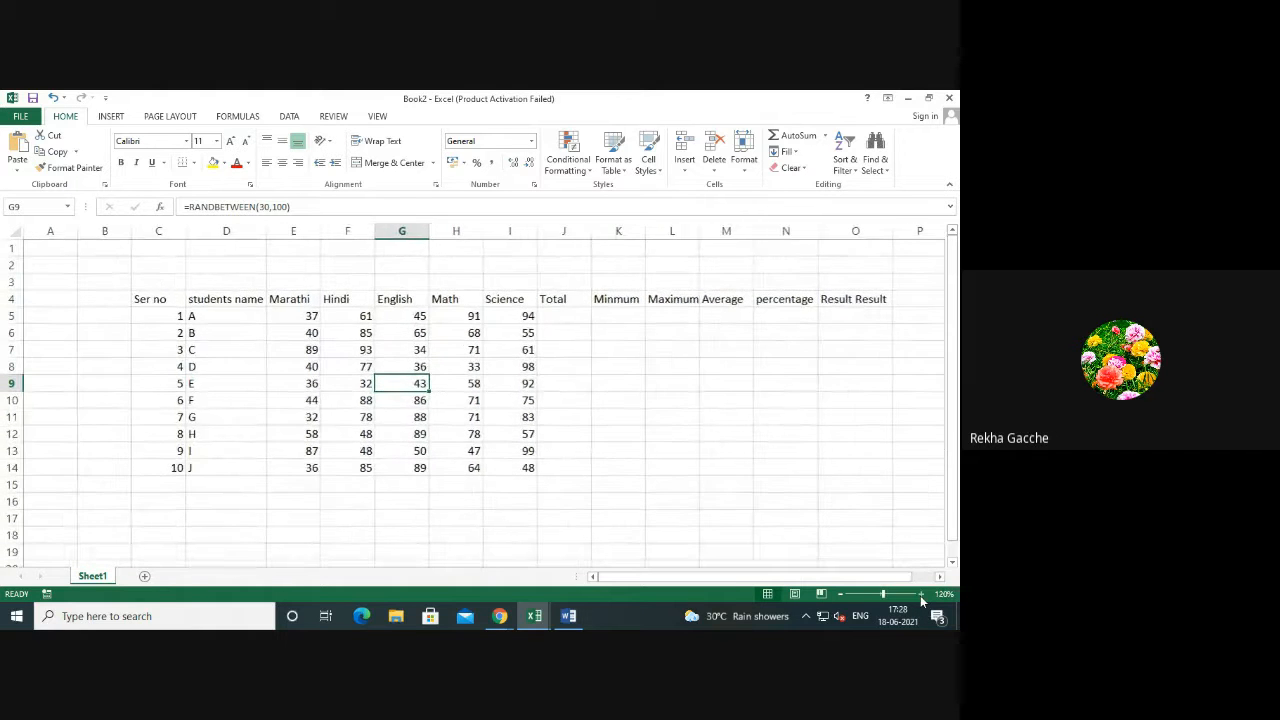
pyautogui.click(920, 594)
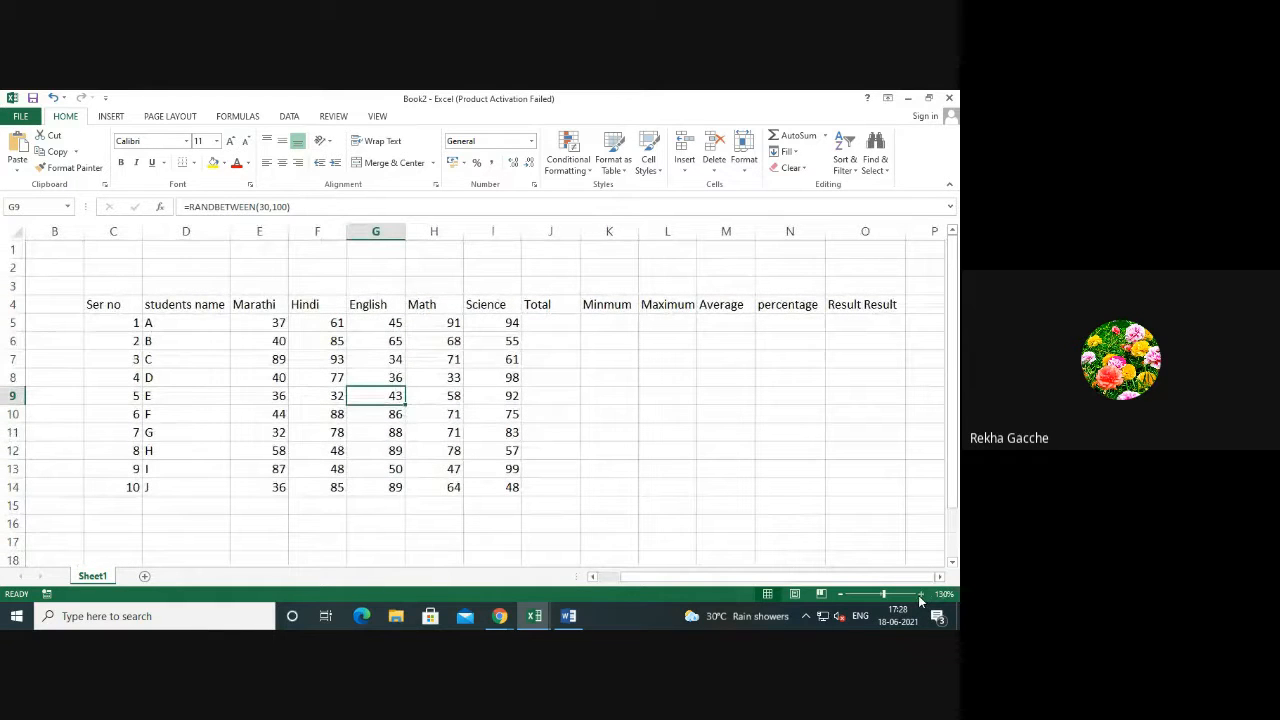
pyautogui.click(920, 594)
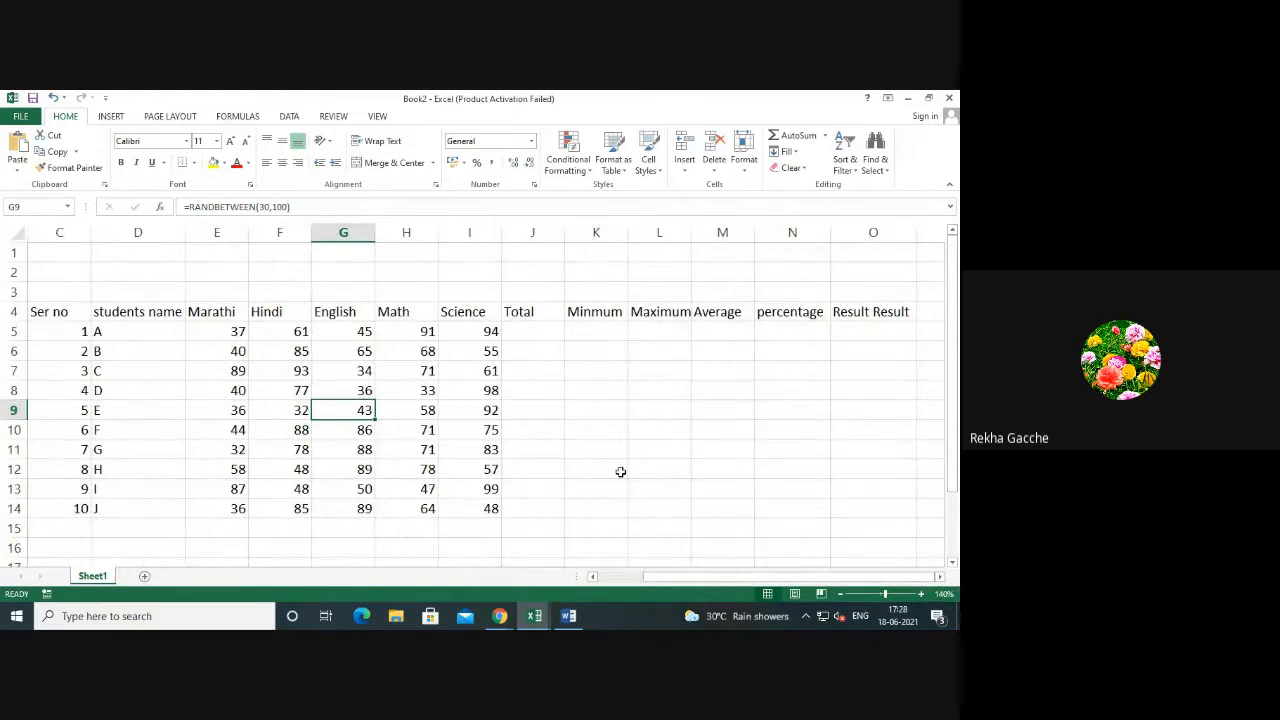
pyautogui.click(354, 430)
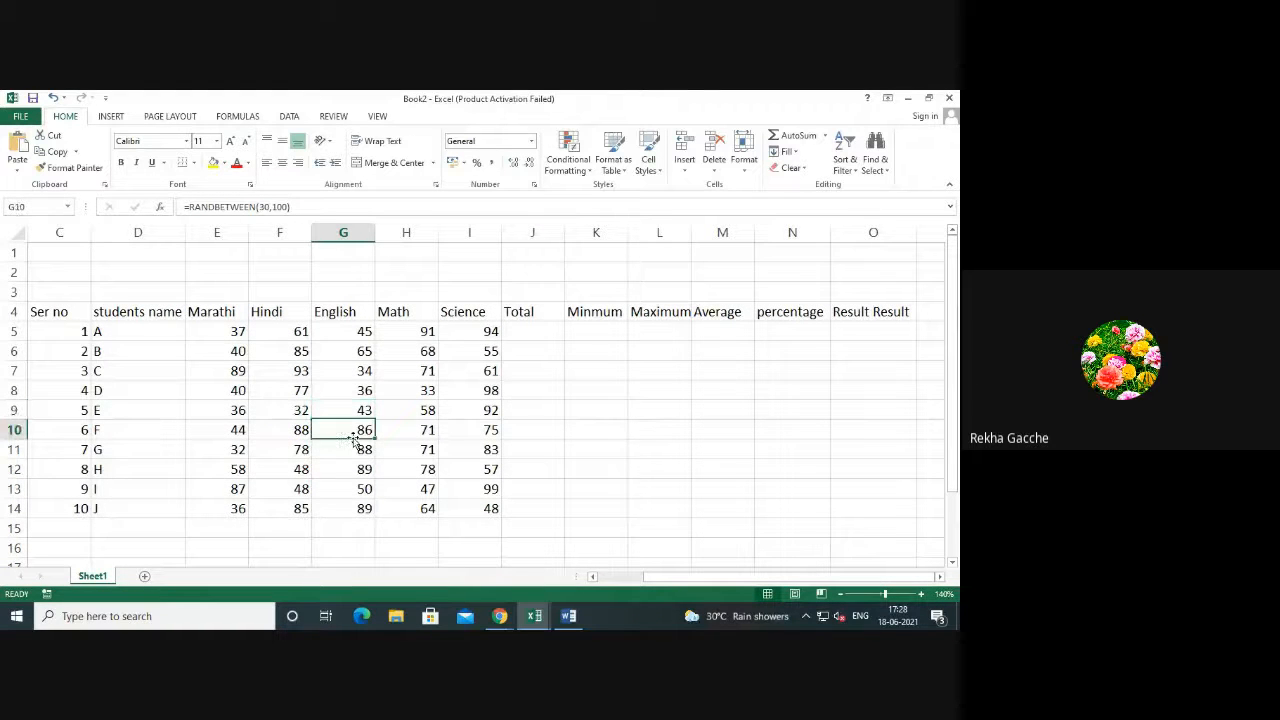
pyautogui.click(349, 414)
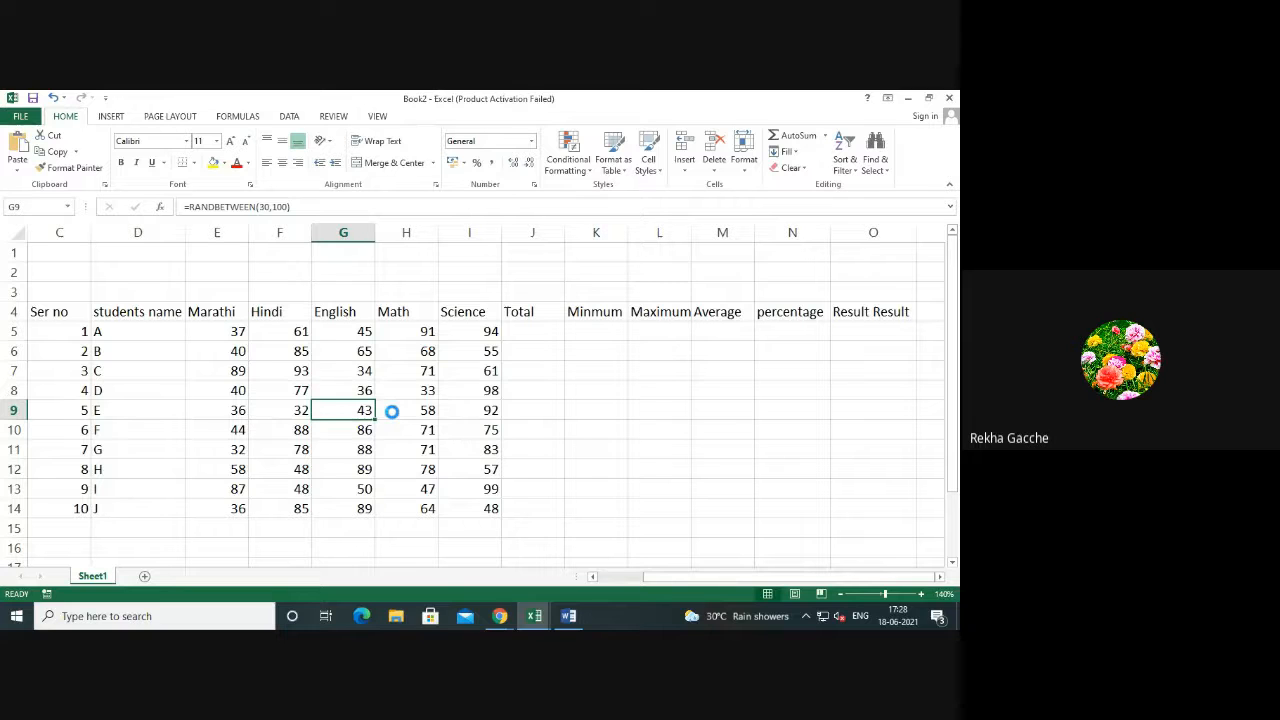
pyautogui.press('Delete')
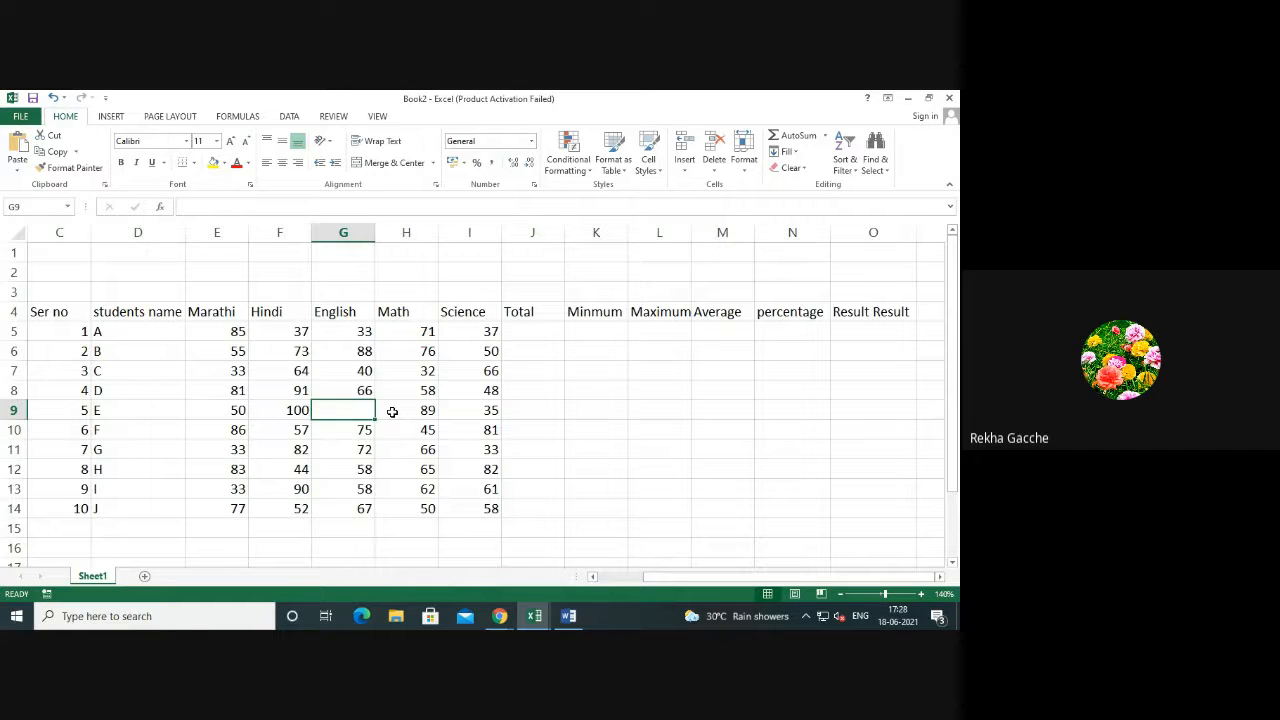
pyautogui.write('33')
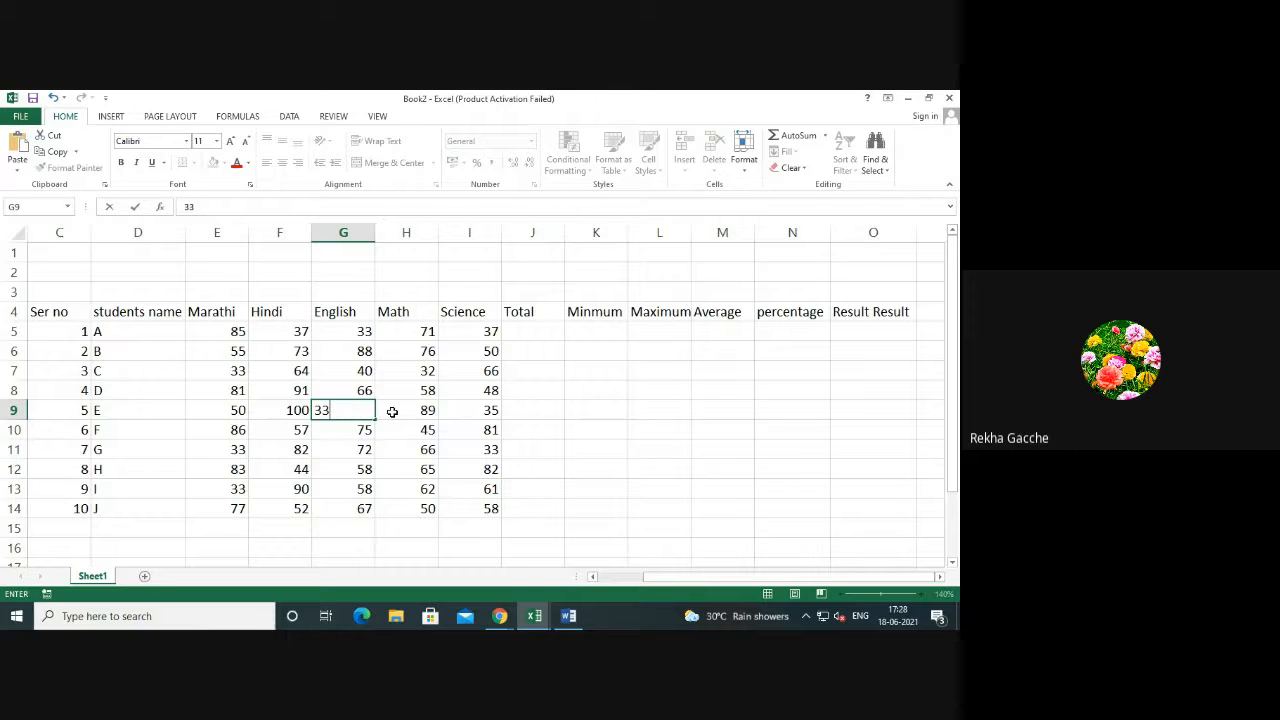
pyautogui.press('Return')
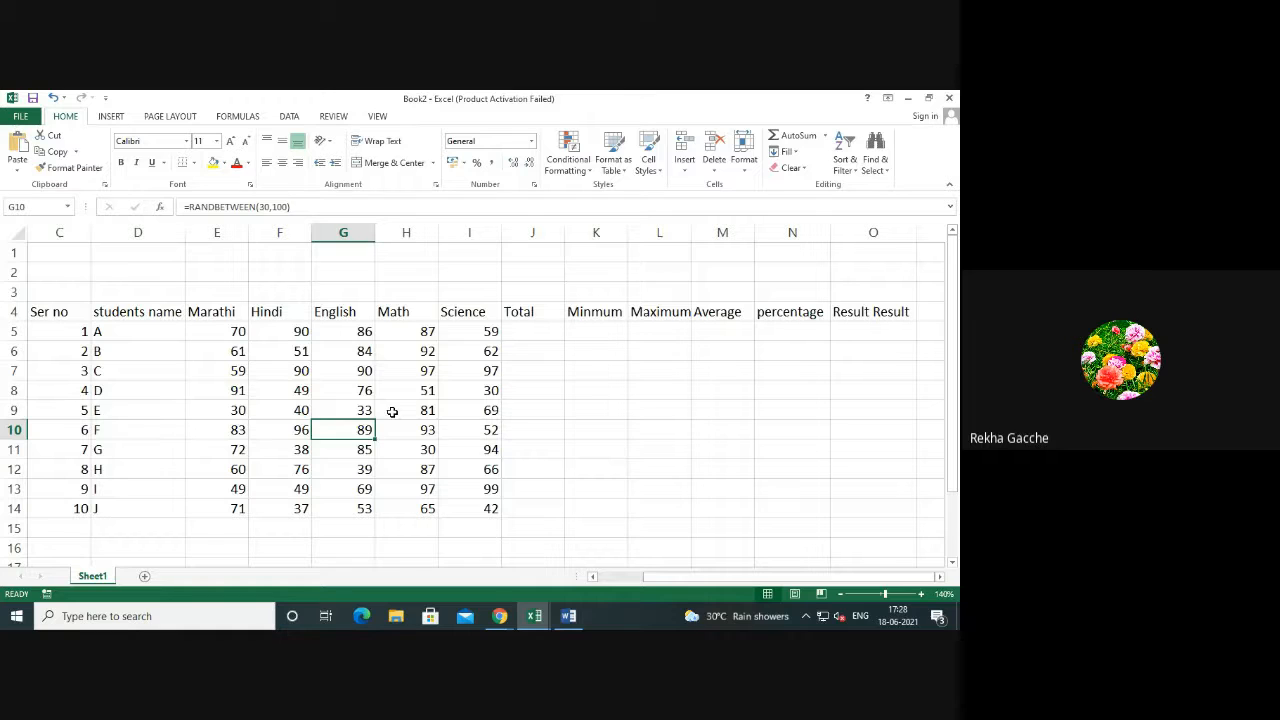
# Copy the marks in E5:I14 and paste them back over the same range as values only, replacing the formulas.
pyautogui.click(340, 396)
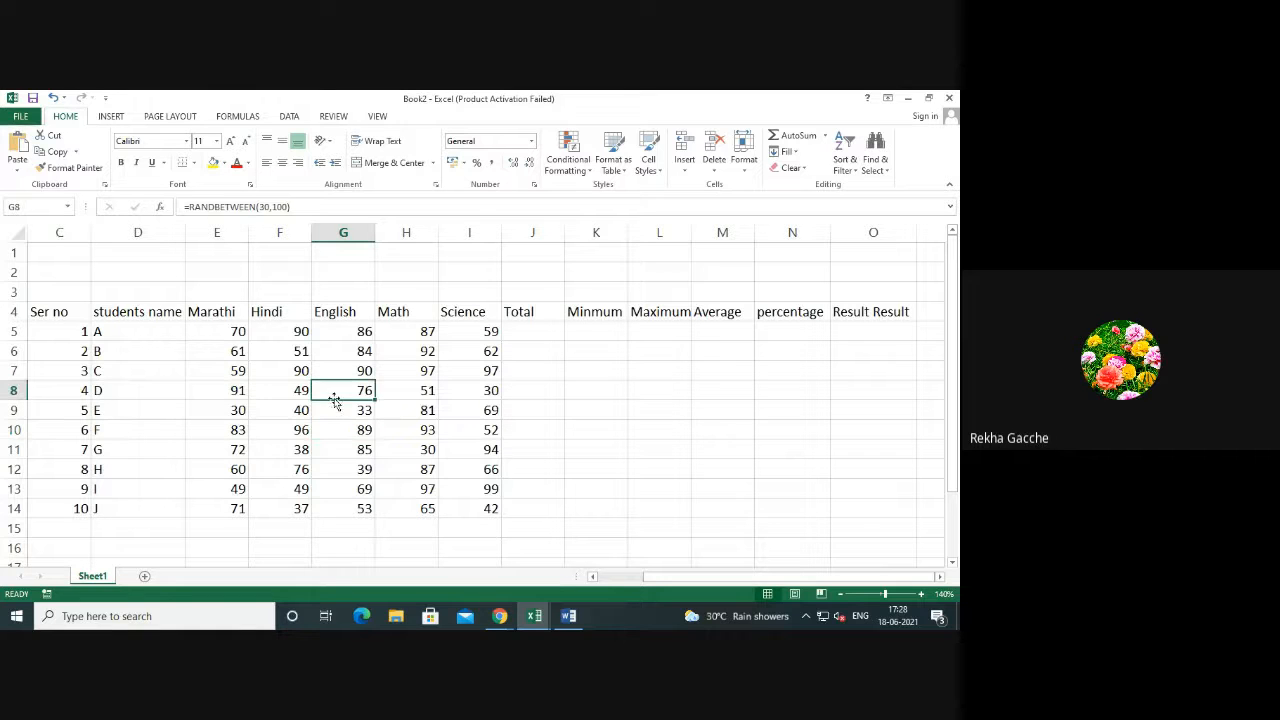
pyautogui.click(282, 390)
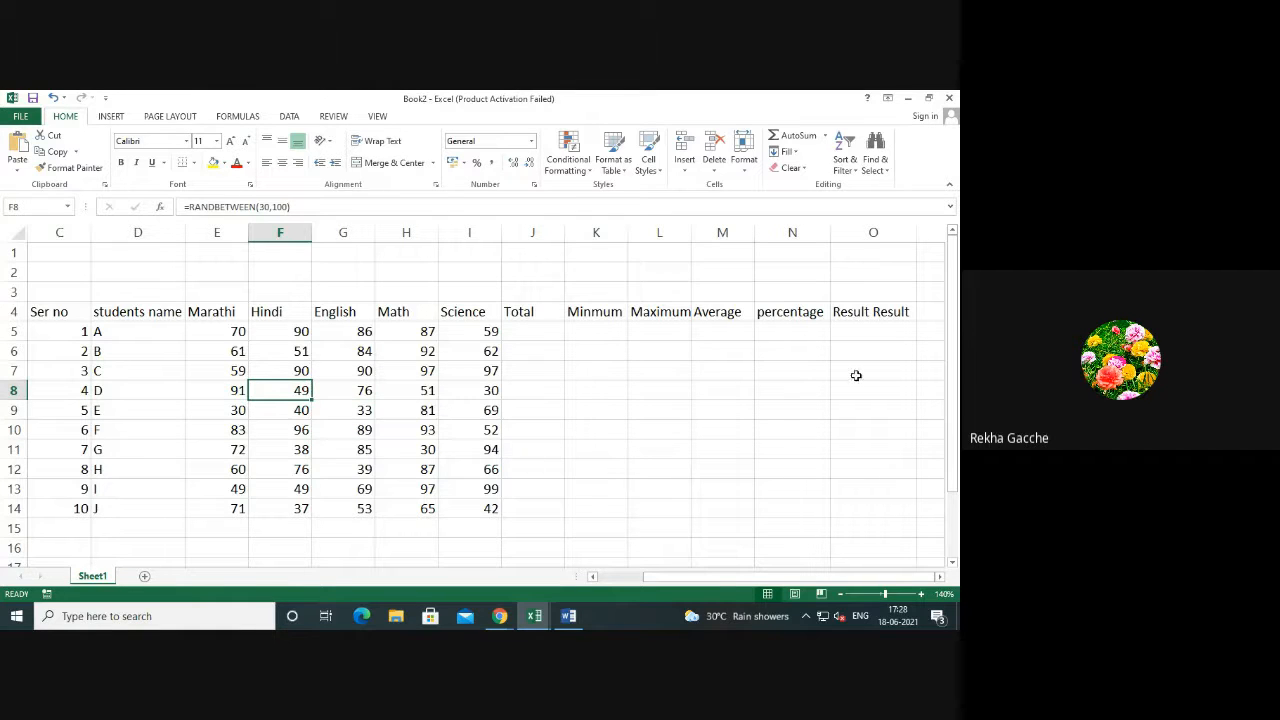
pyautogui.click(394, 390)
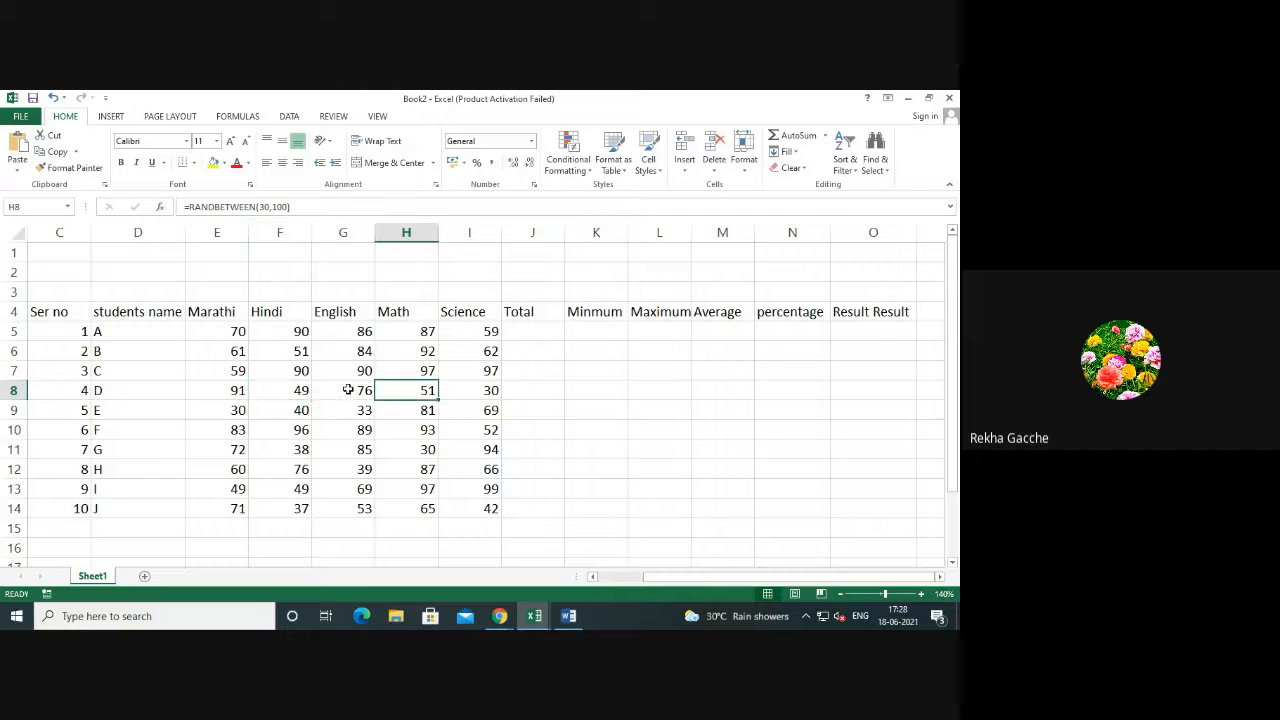
pyautogui.moveTo(217, 331); pyautogui.dragTo(466, 508)
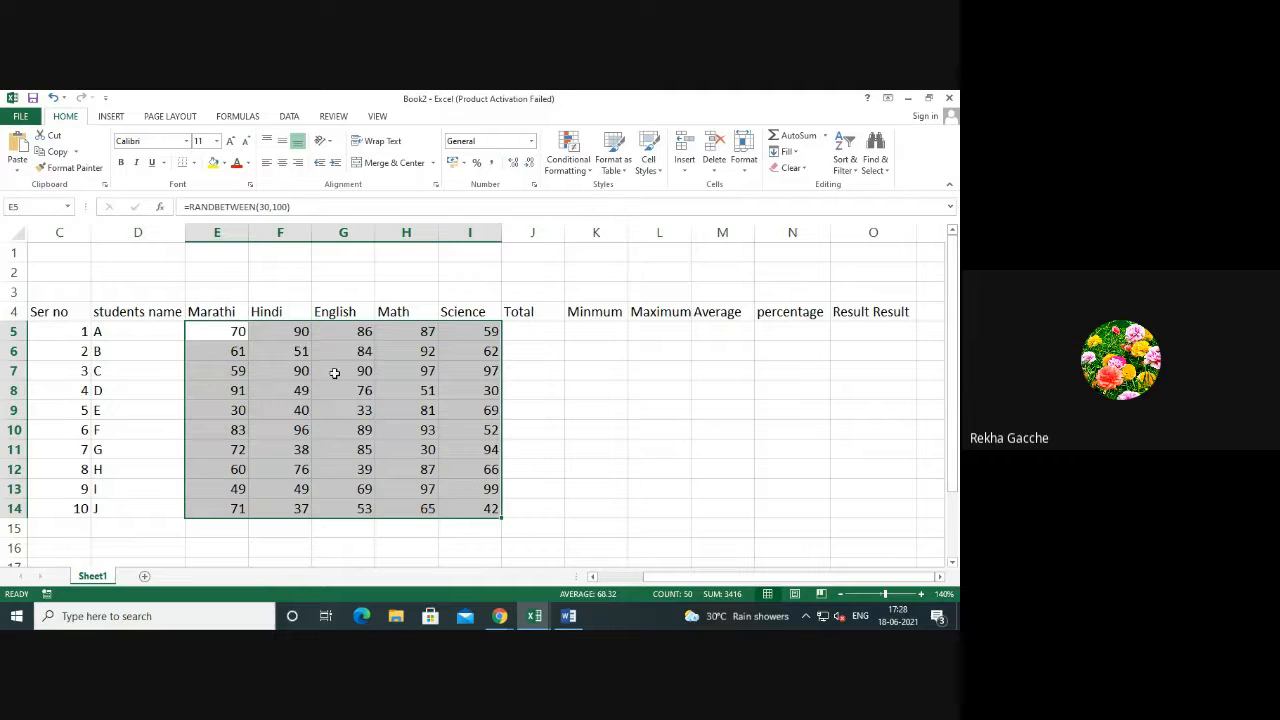
pyautogui.click(55, 153)
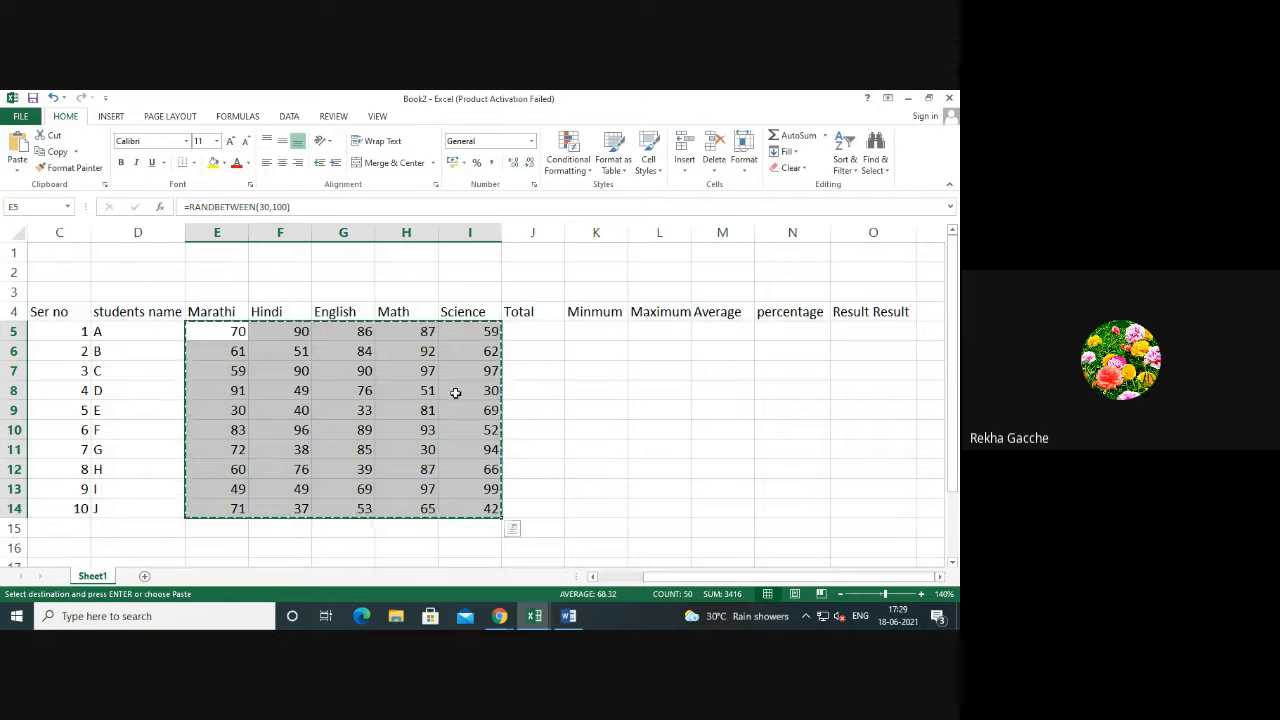
pyautogui.click(212, 332)
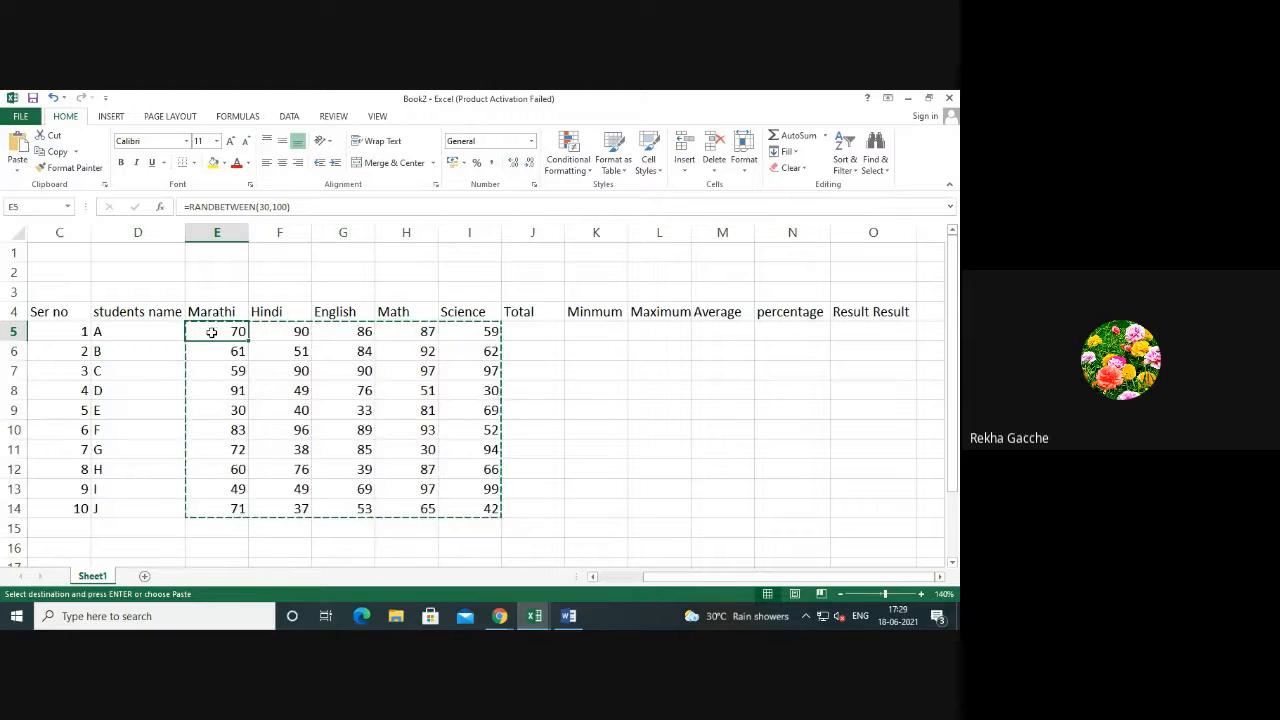
pyautogui.click(18, 172)
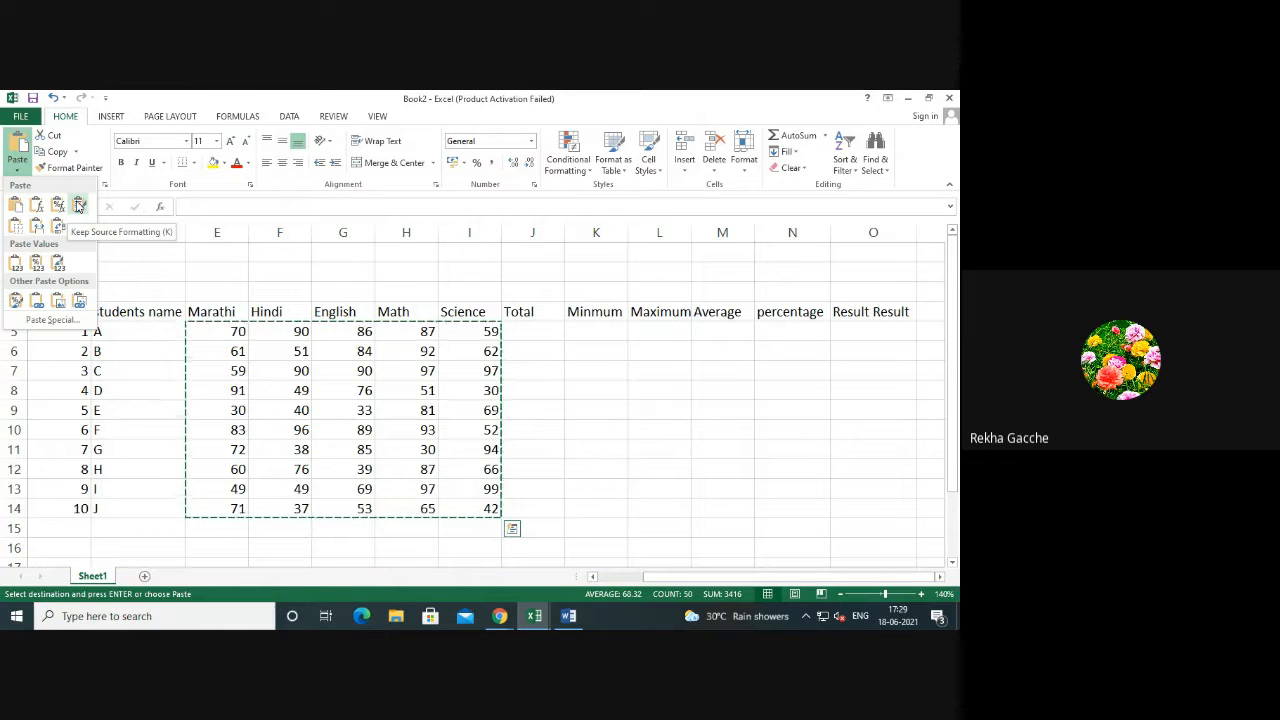
pyautogui.click(15, 267)
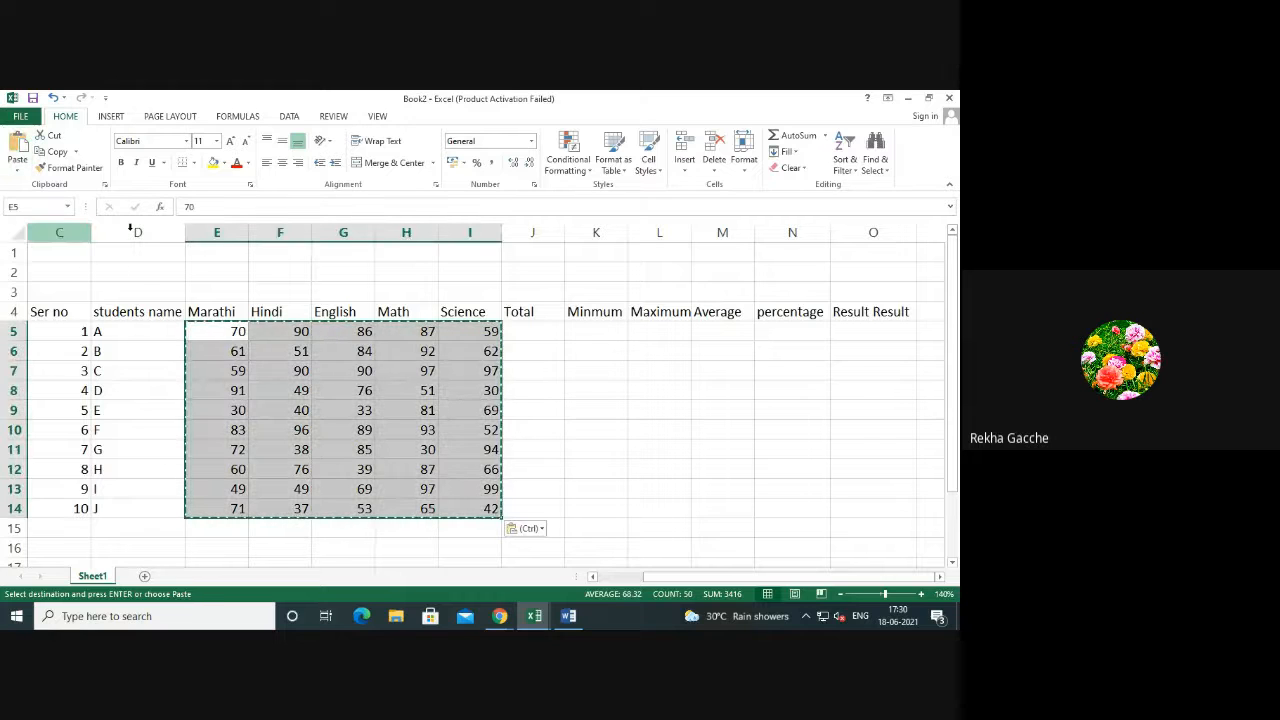
pyautogui.click(598, 452)
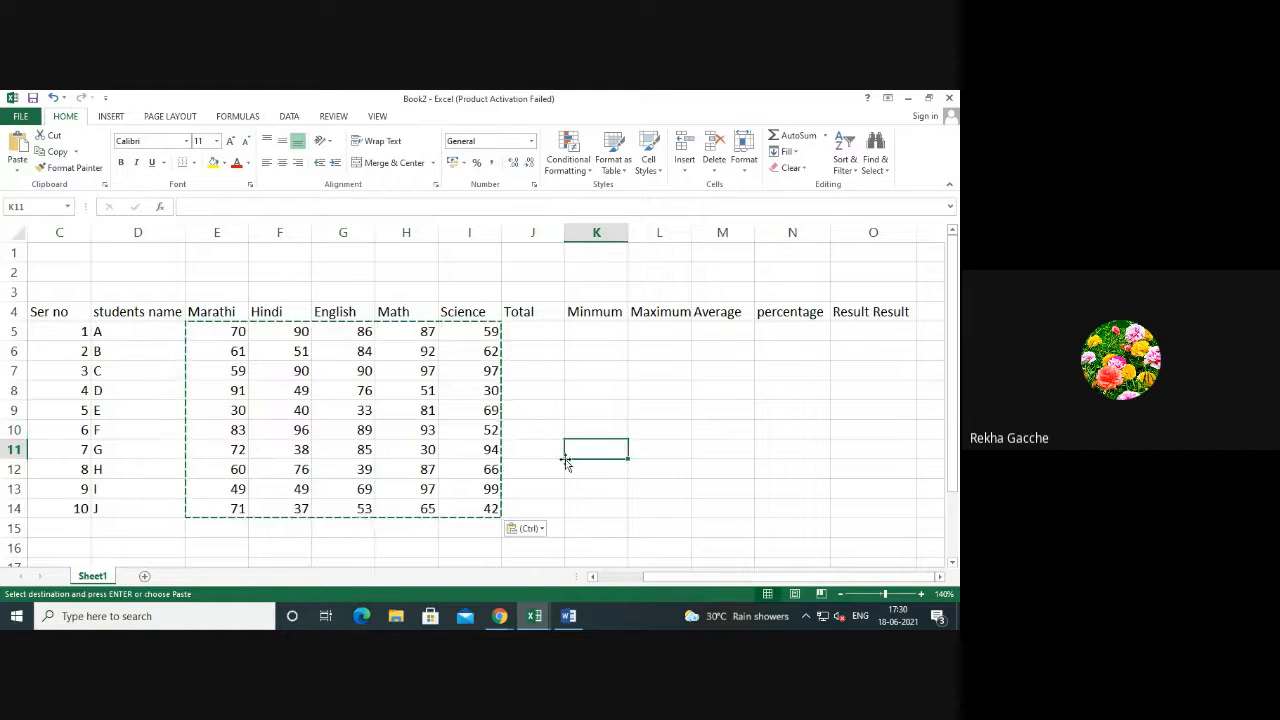
pyautogui.press('Escape')
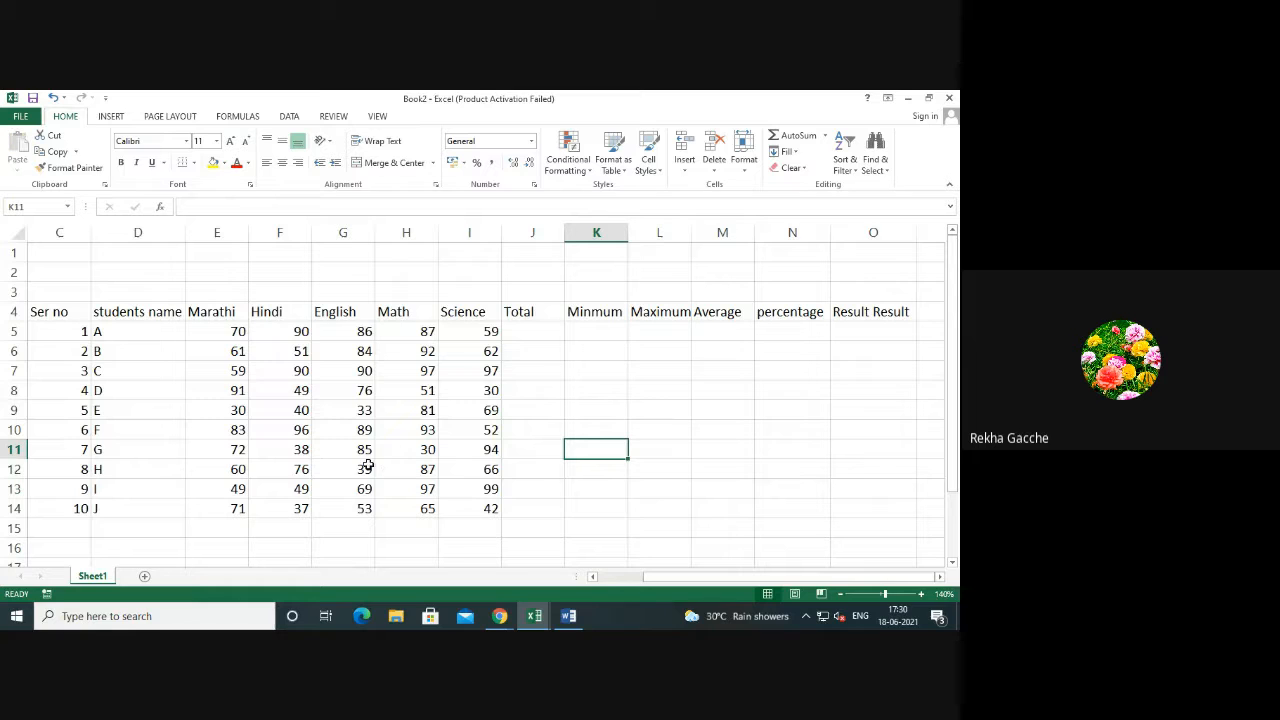
pyautogui.click(301, 391)
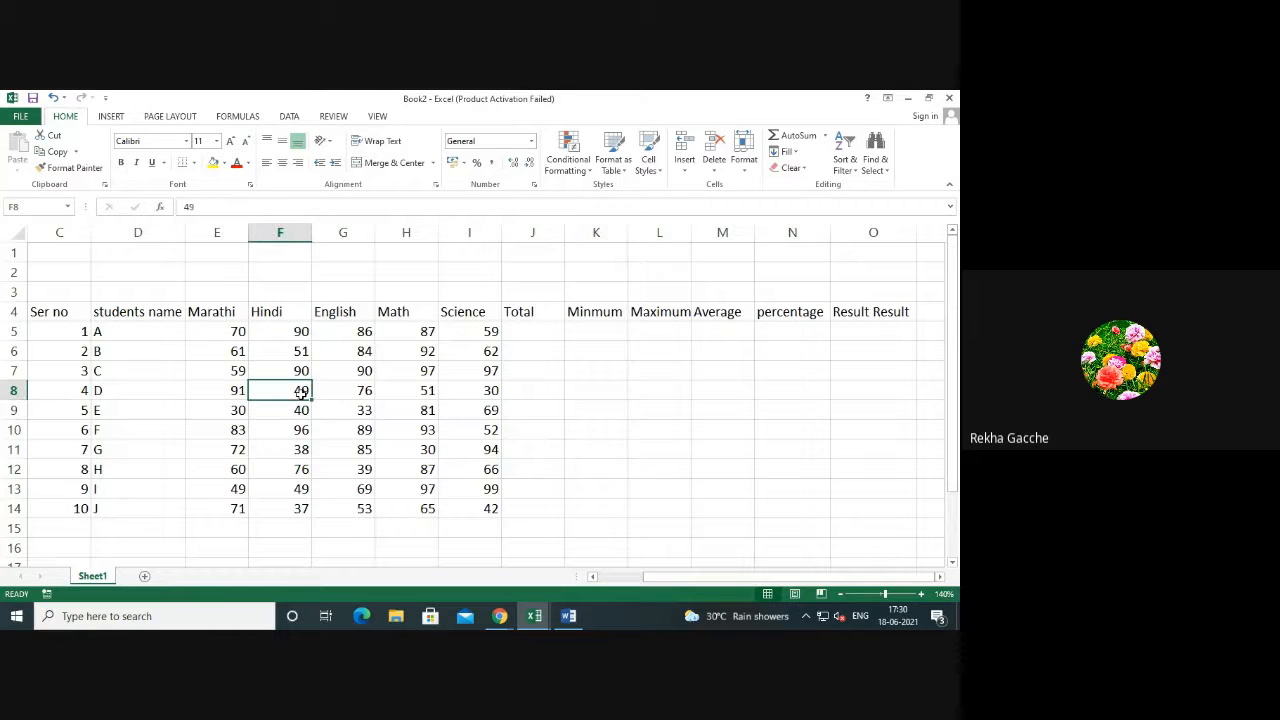
pyautogui.click(364, 386)
pyautogui.click(427, 399)
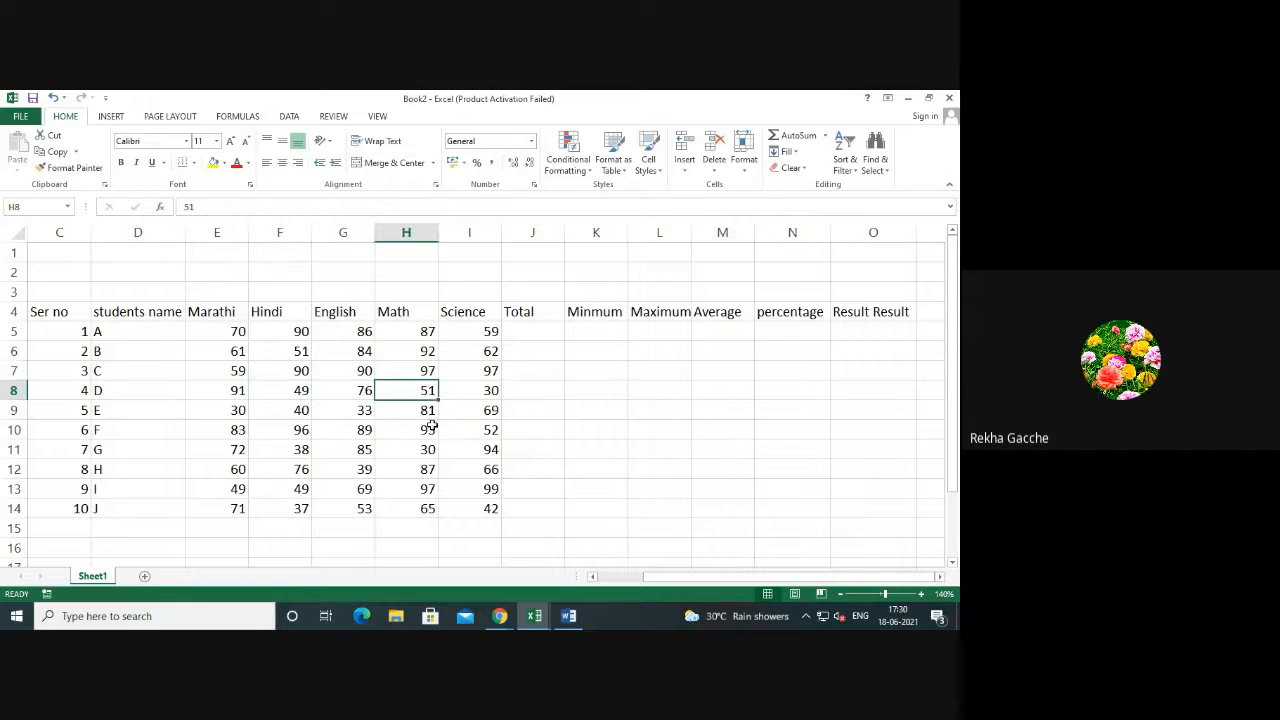
# Examine individual marks across the five subject columns in rows 5 to 14 to check that they hold fixed values.
pyautogui.click(380, 435)
pyautogui.click(330, 448)
pyautogui.click(255, 428)
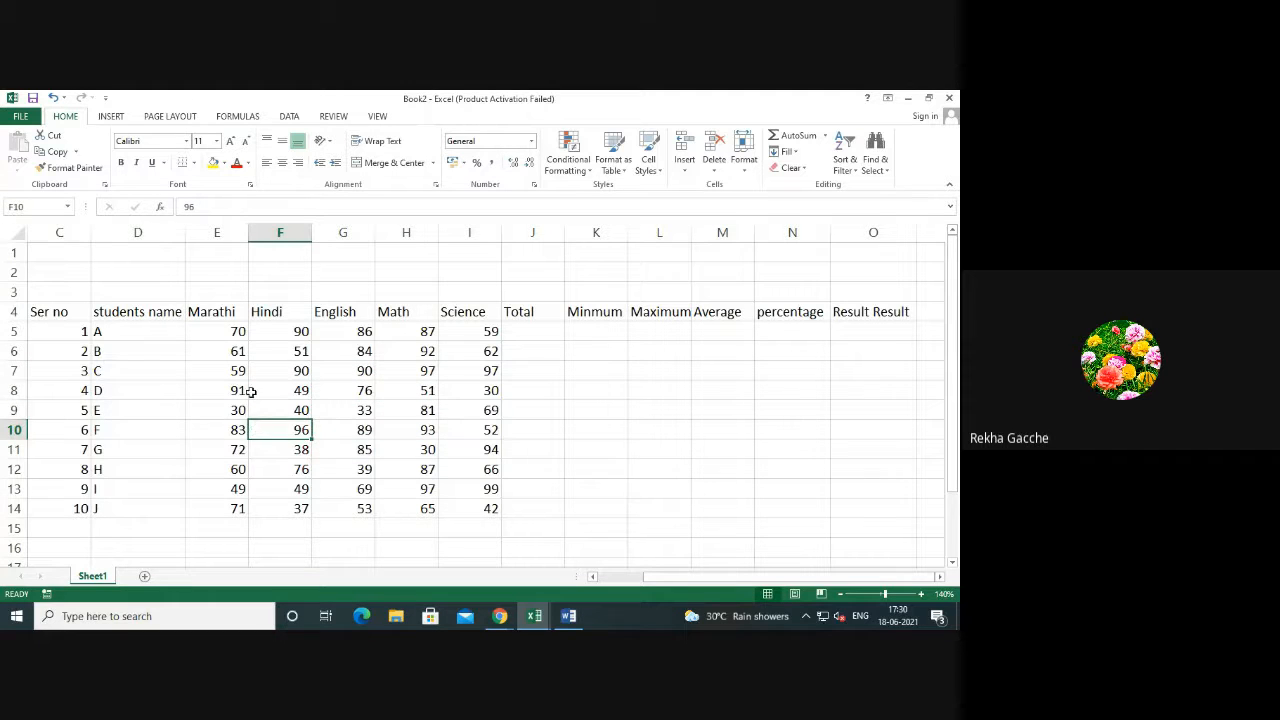
pyautogui.click(254, 391)
pyautogui.click(304, 372)
pyautogui.click(383, 368)
pyautogui.click(380, 431)
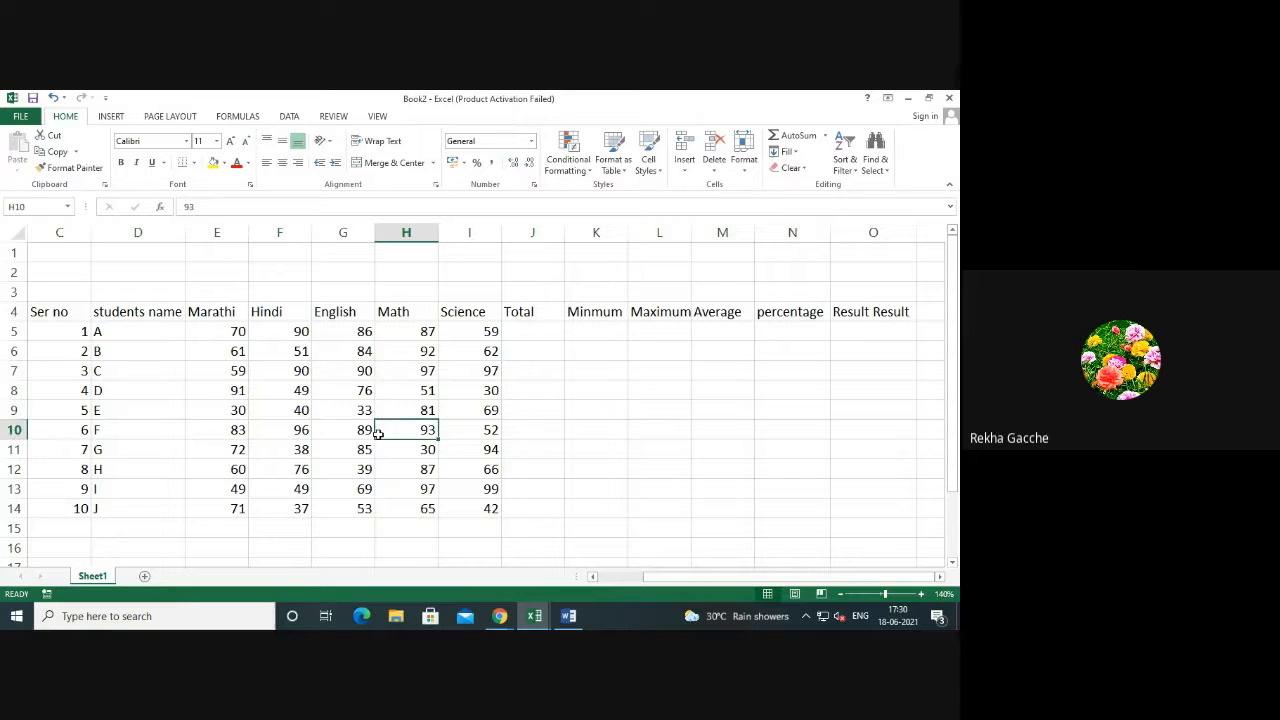
pyautogui.click(340, 450)
pyautogui.click(276, 445)
pyautogui.click(225, 377)
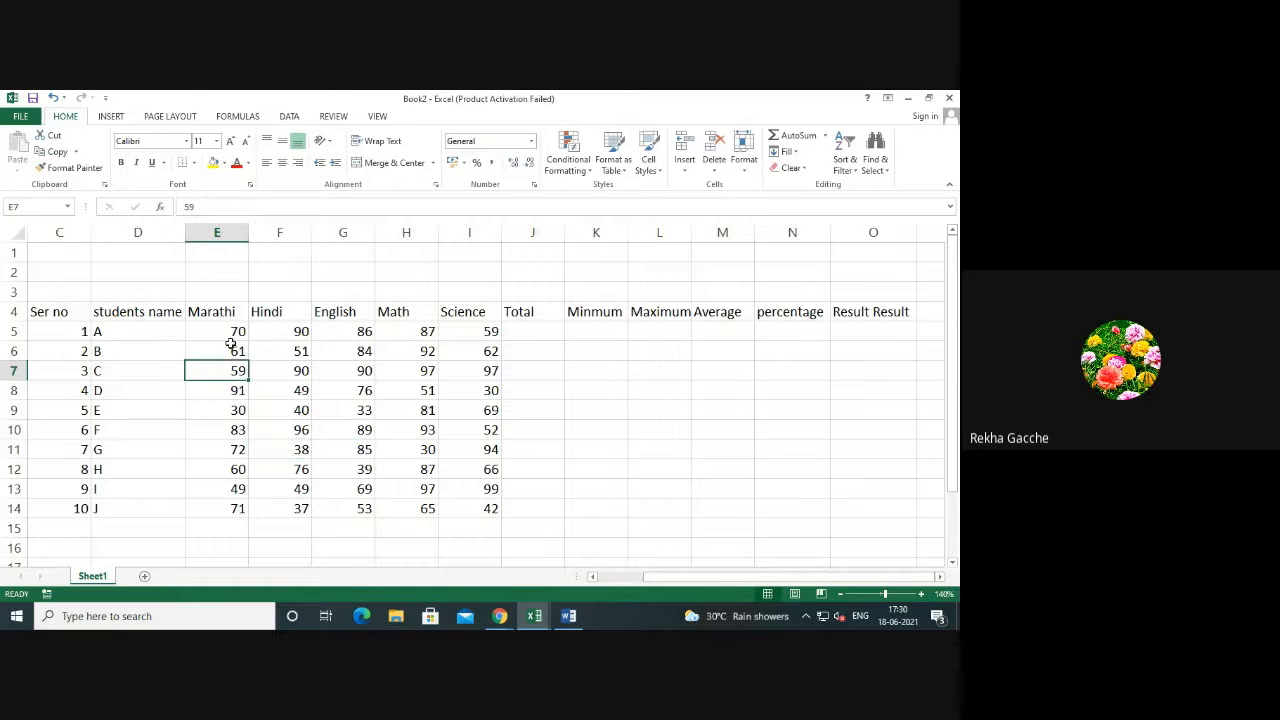
pyautogui.click(230, 345)
pyautogui.click(480, 391)
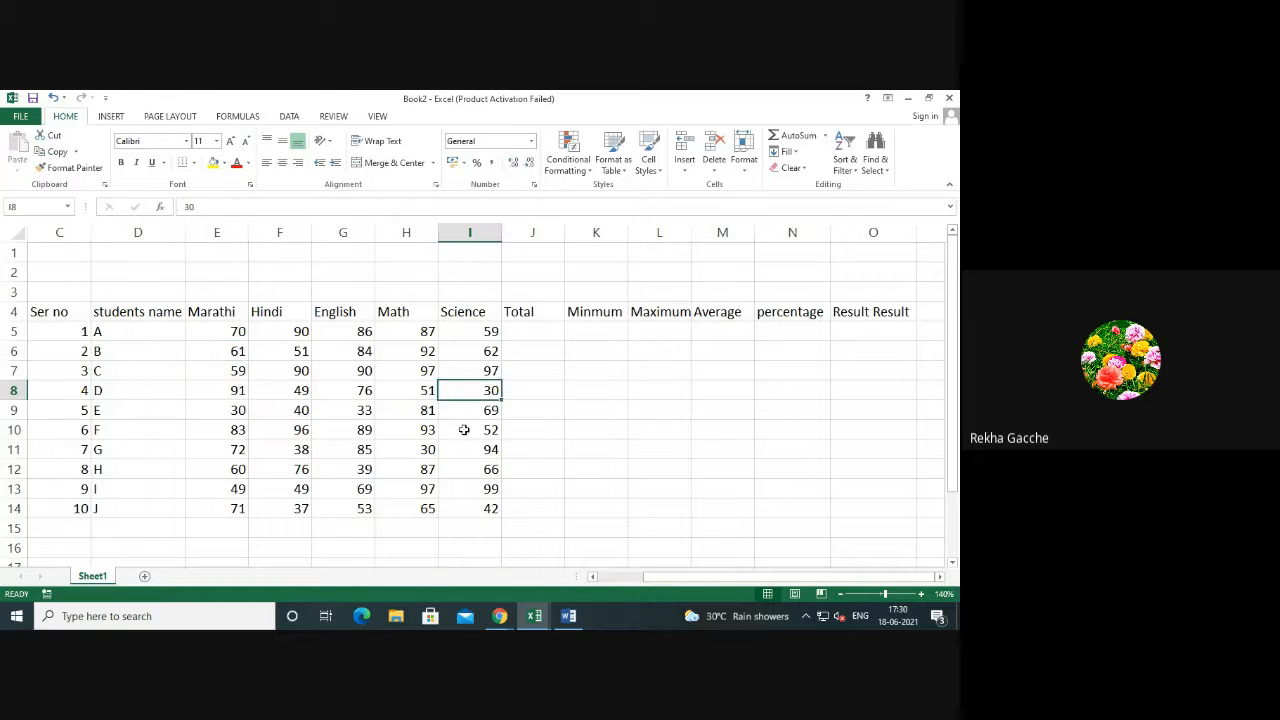
pyautogui.click(466, 430)
pyautogui.click(466, 469)
pyautogui.click(394, 466)
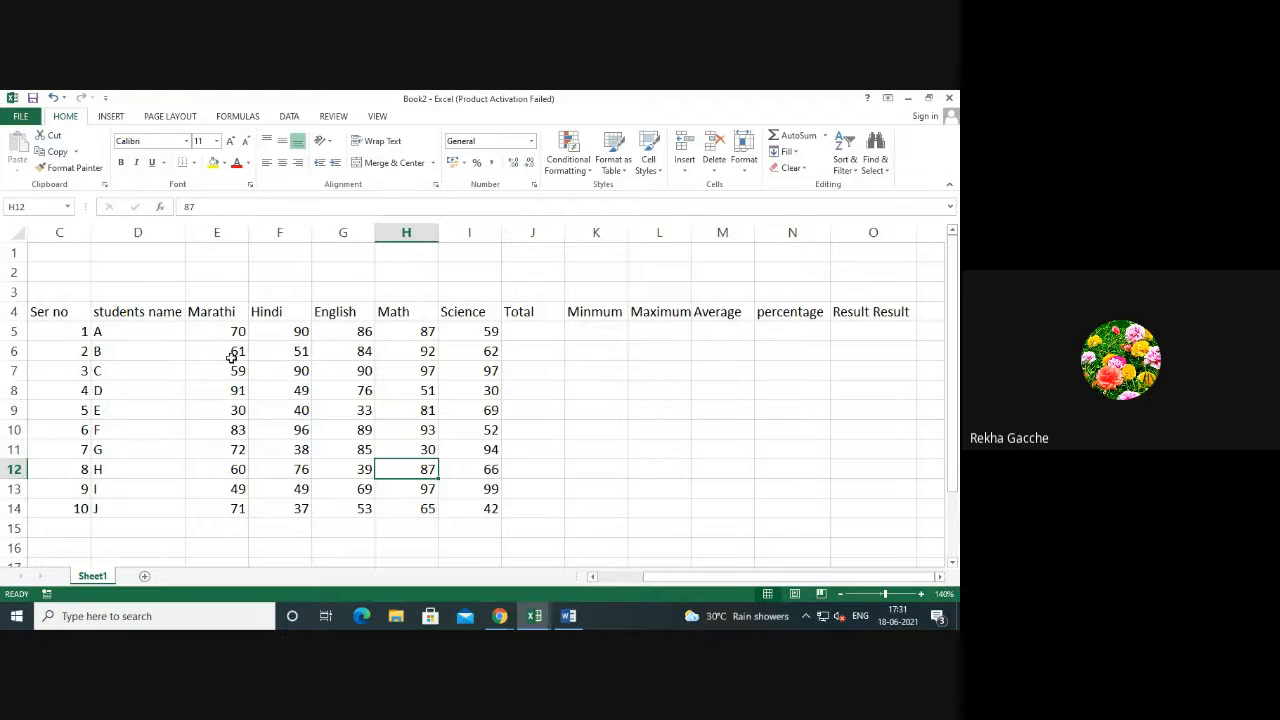
# Calculate student A's total in cell J5 with the formula =SUM(E5:I5) and check the entered formula.
pyautogui.click(533, 333)
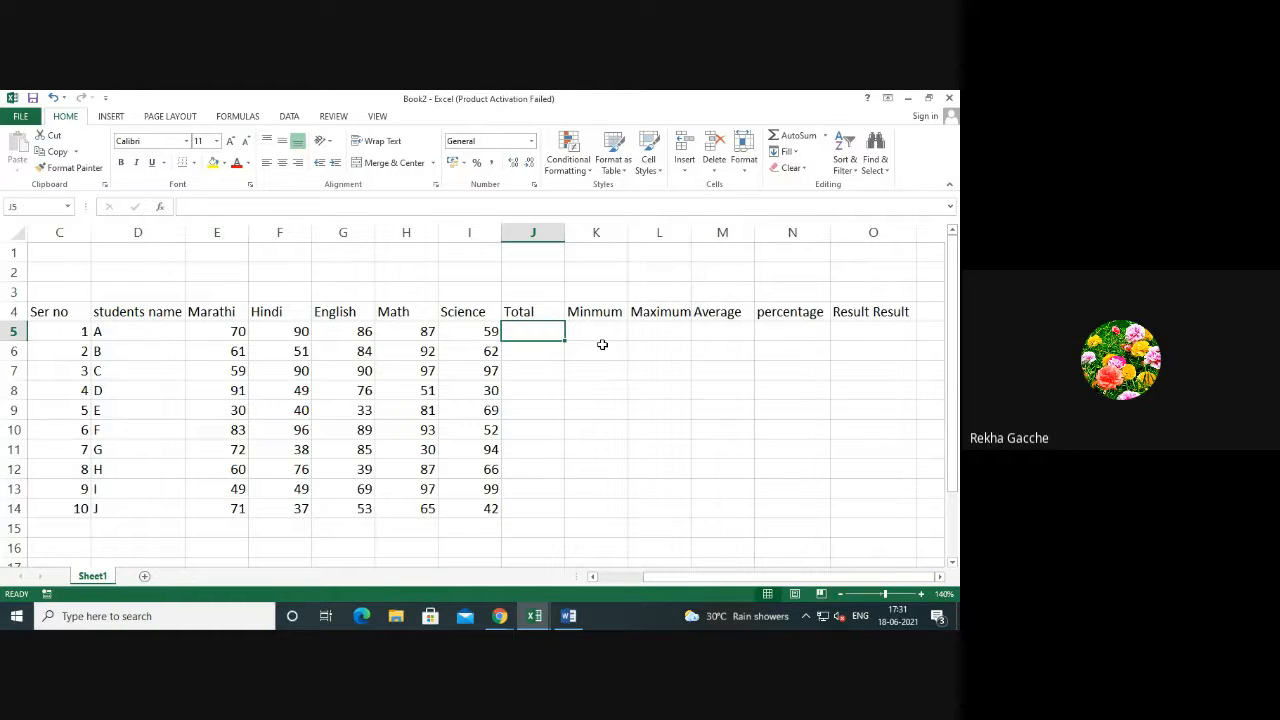
pyautogui.click(648, 396)
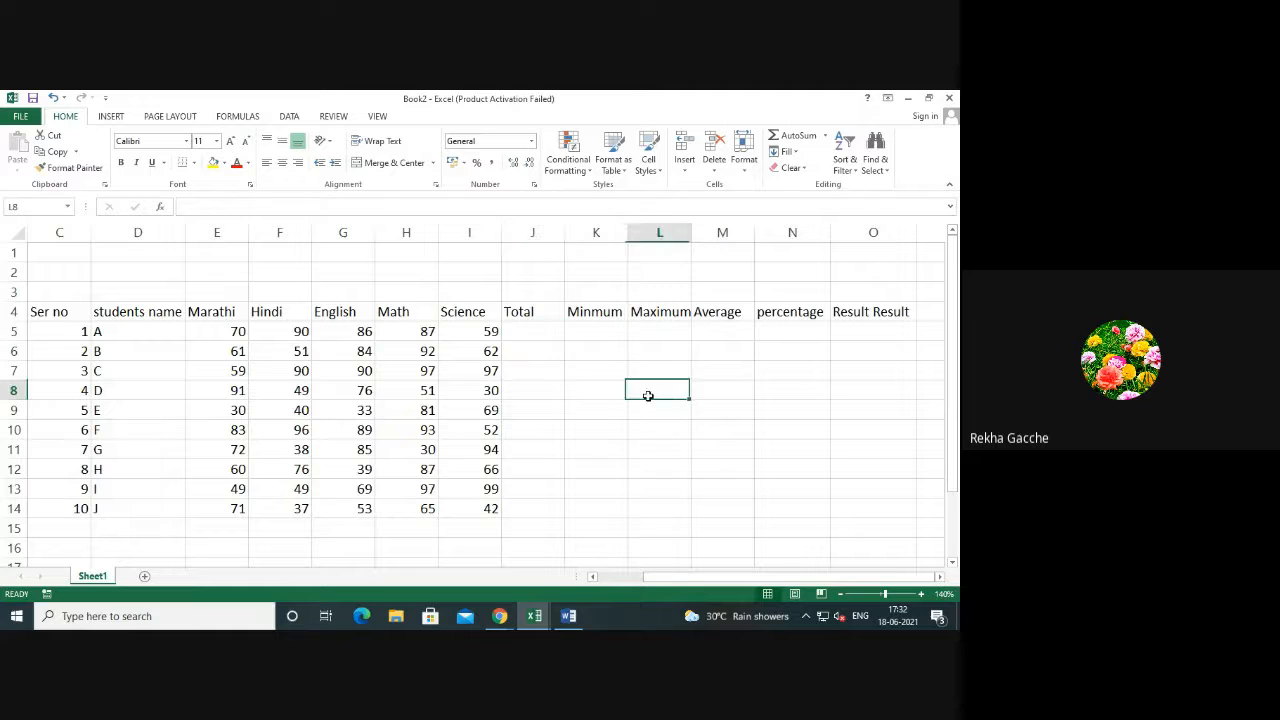
pyautogui.click(545, 331)
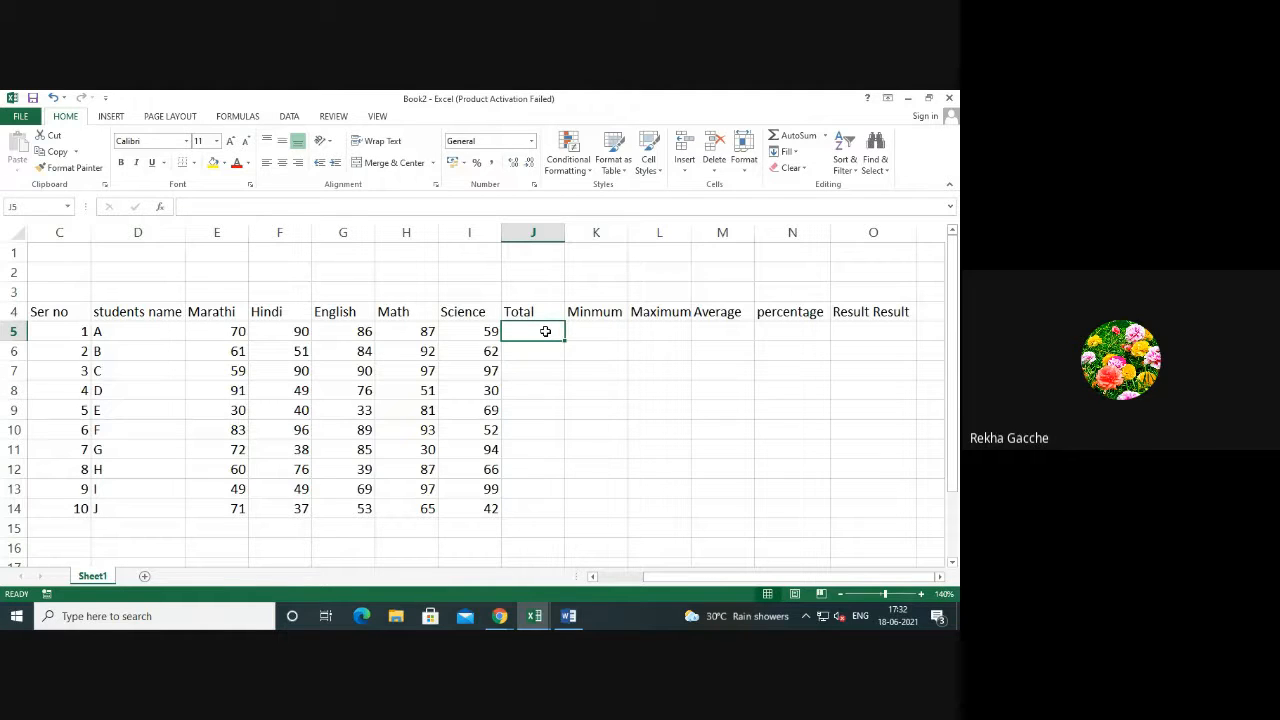
pyautogui.write('=')
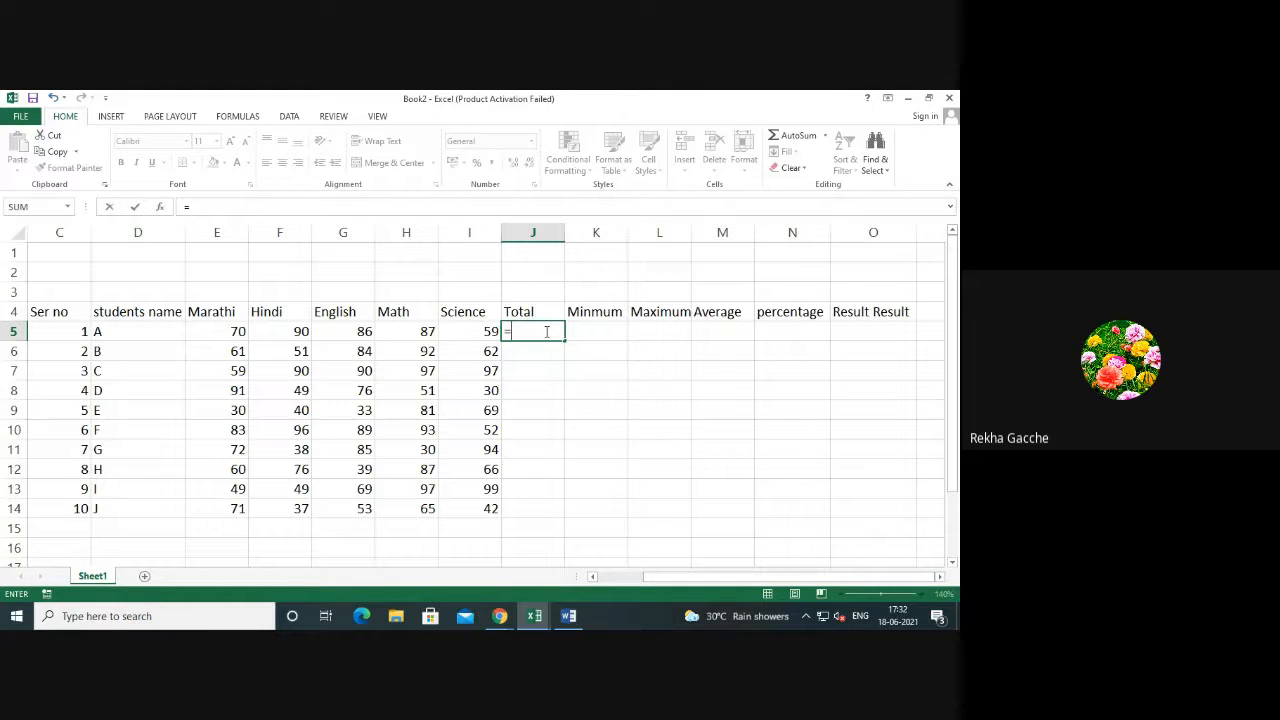
pyautogui.write('SUM')
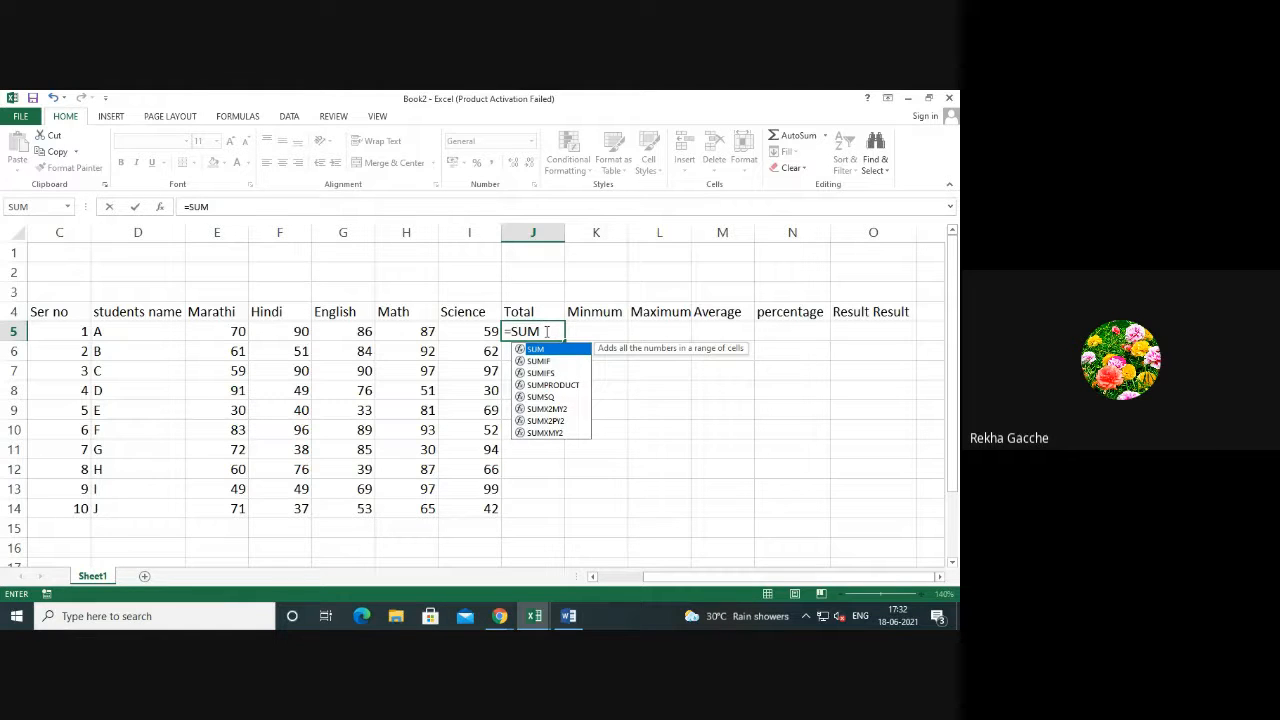
pyautogui.write('(')
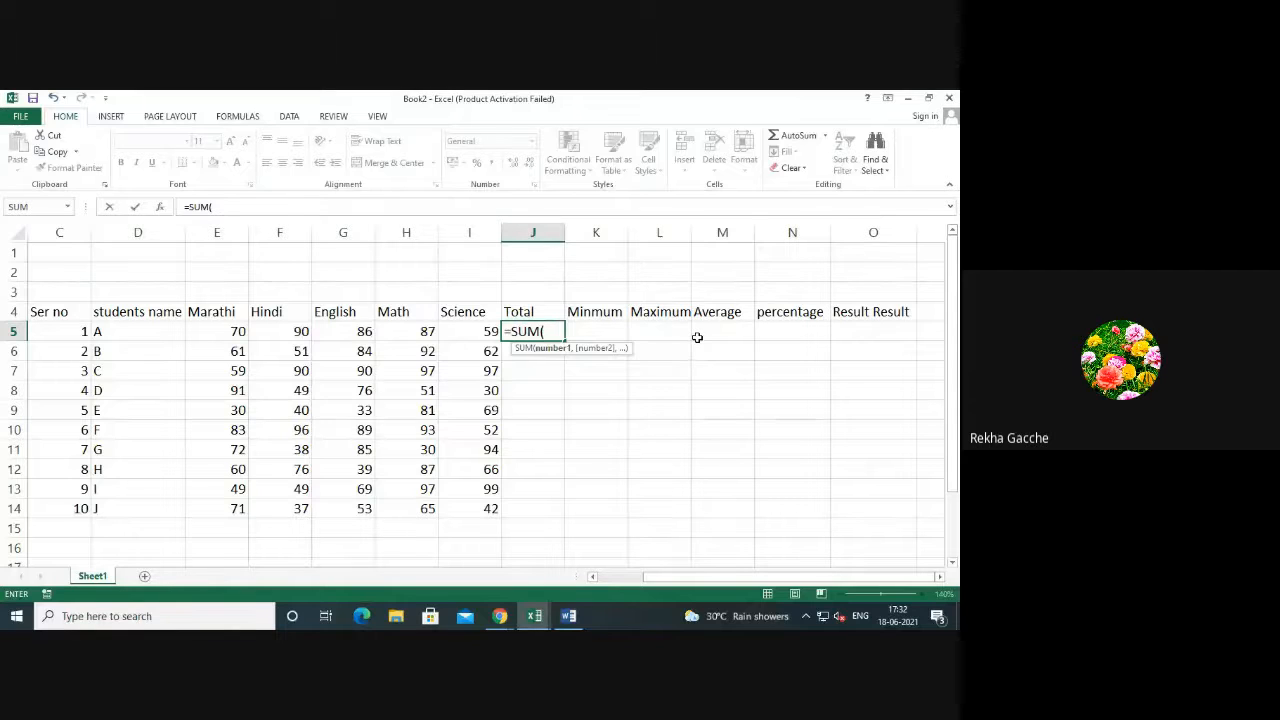
pyautogui.click(212, 333)
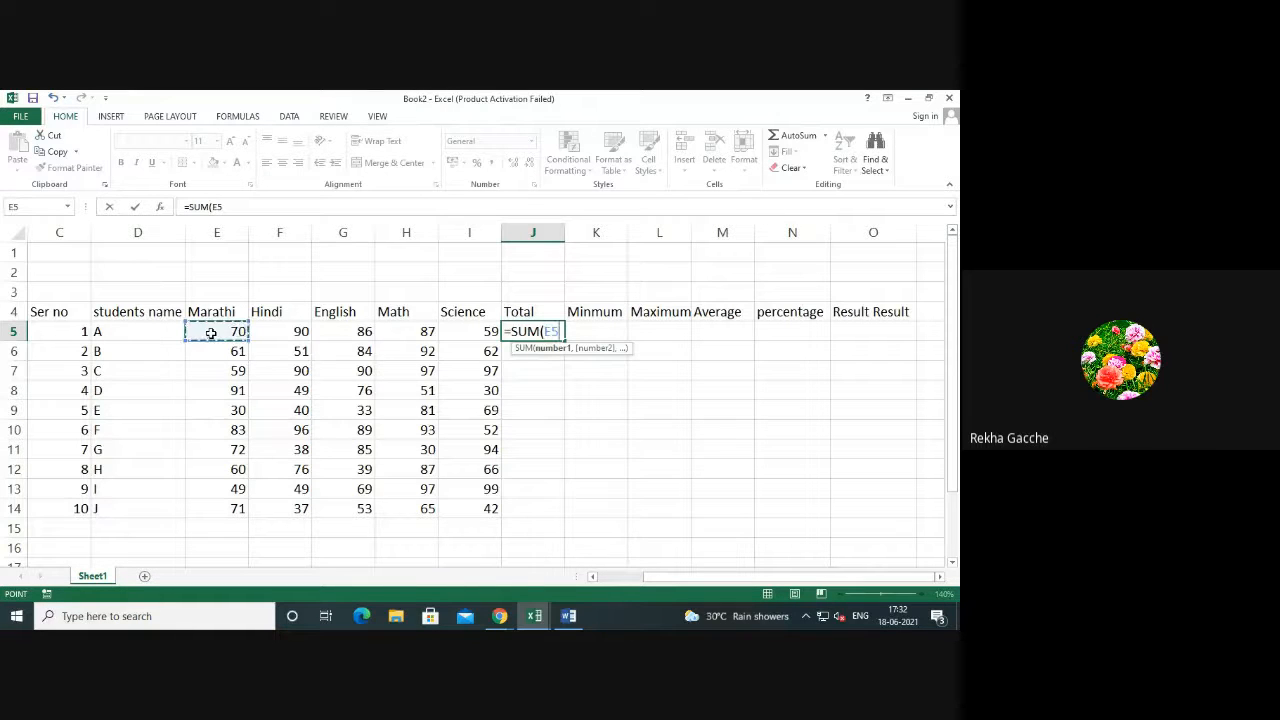
pyautogui.moveTo(212, 333); pyautogui.dragTo(461, 331)
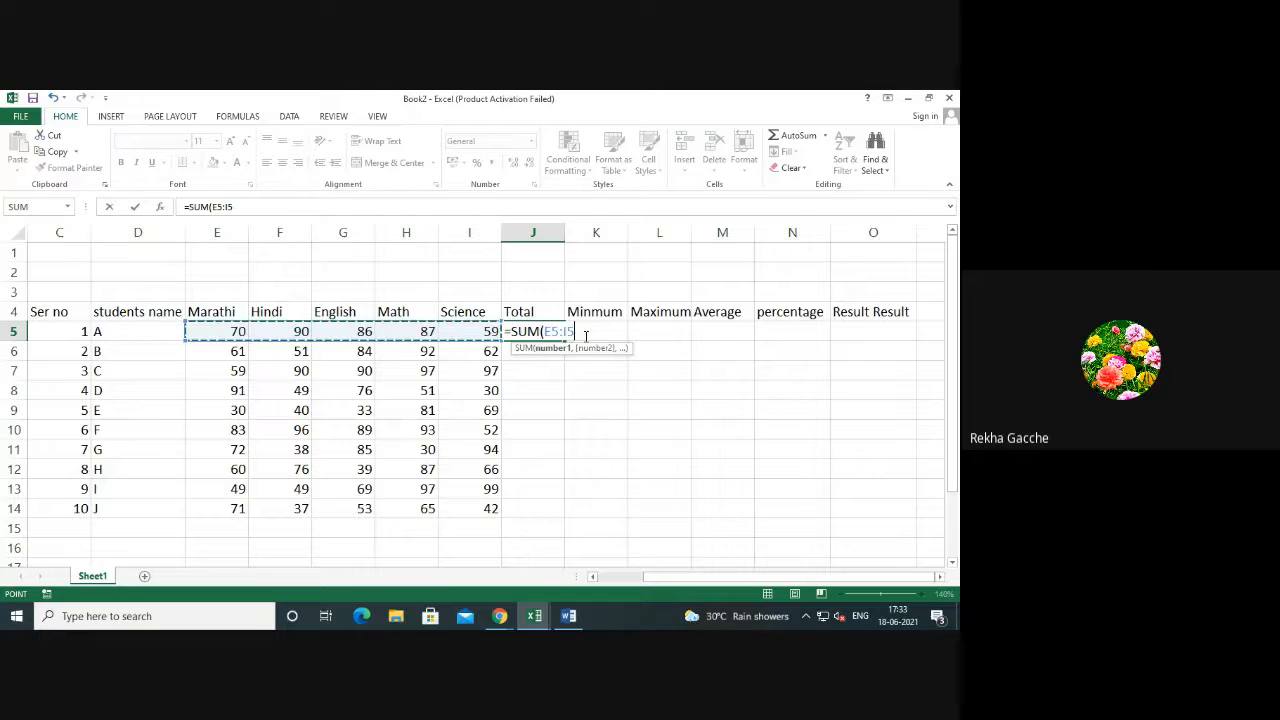
pyautogui.write(')')
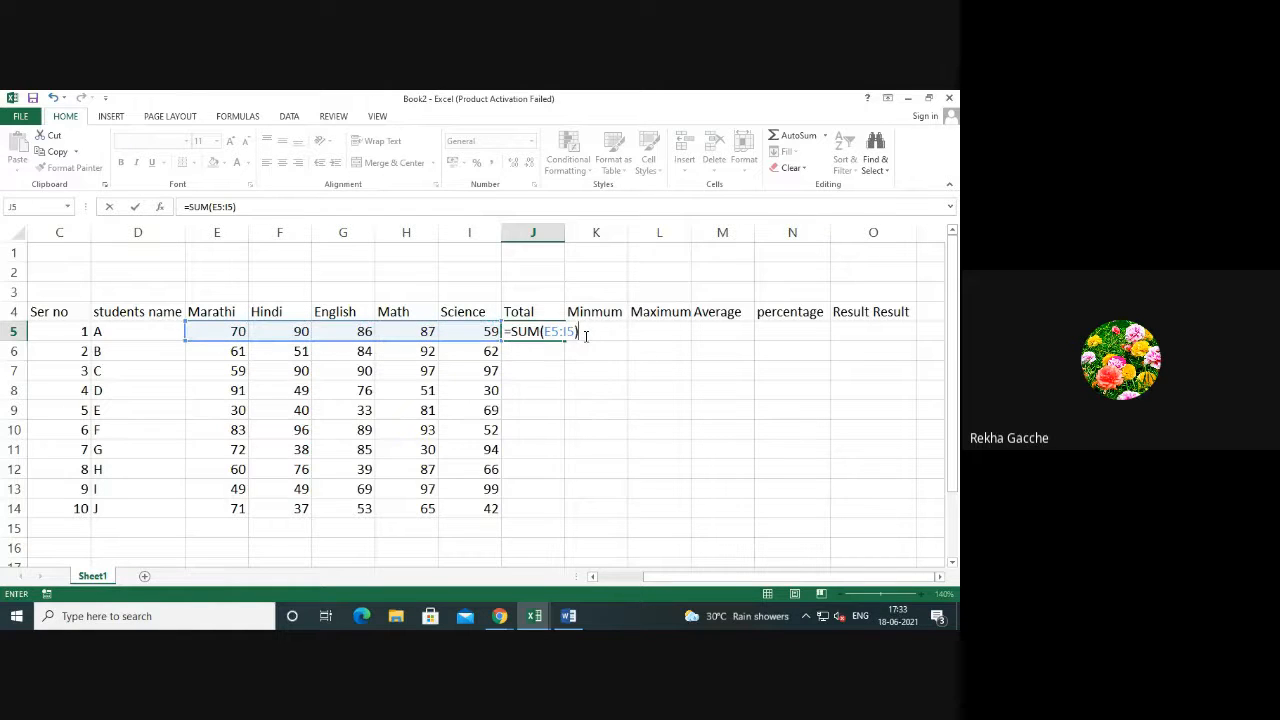
pyautogui.press('Return')
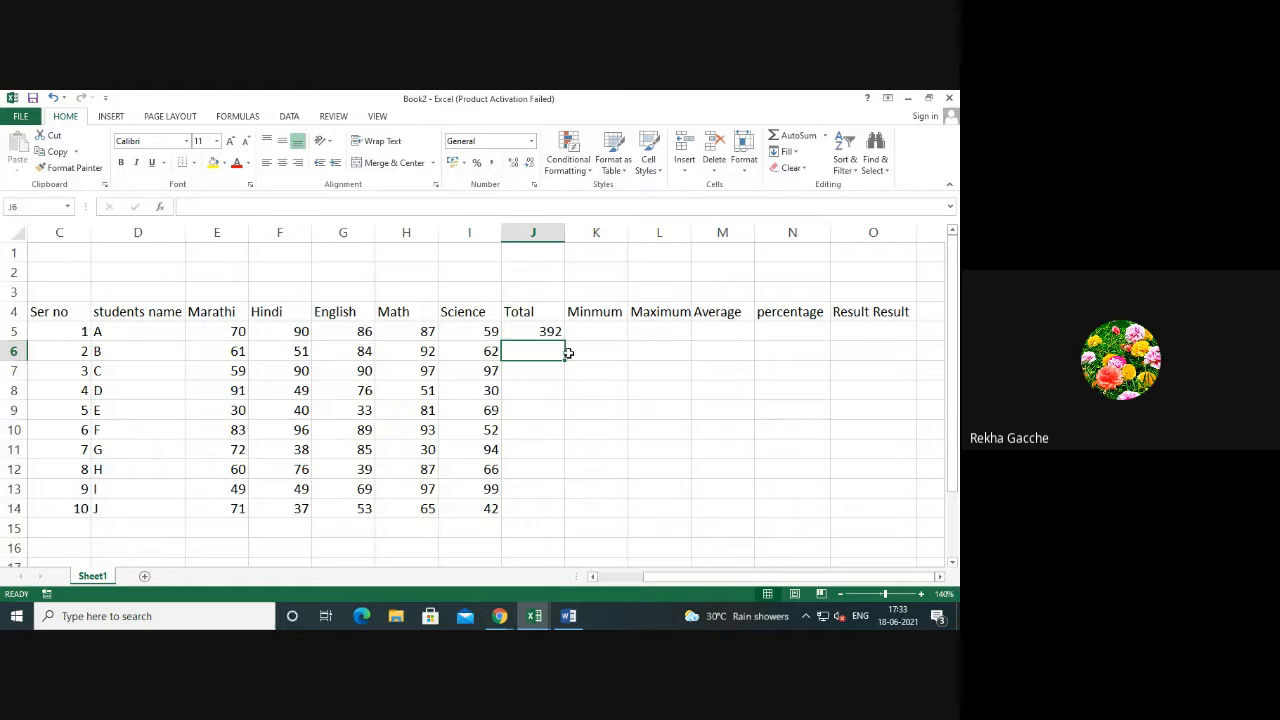
pyautogui.click(537, 335)
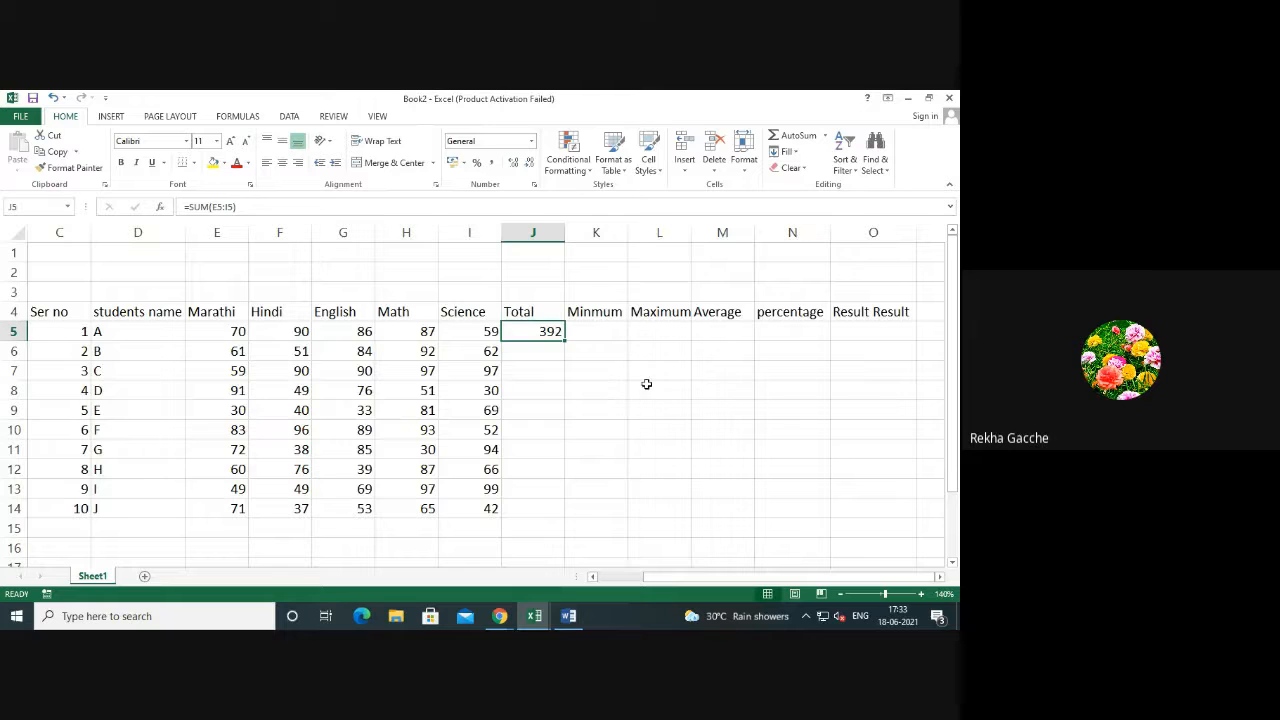
pyautogui.click(646, 386)
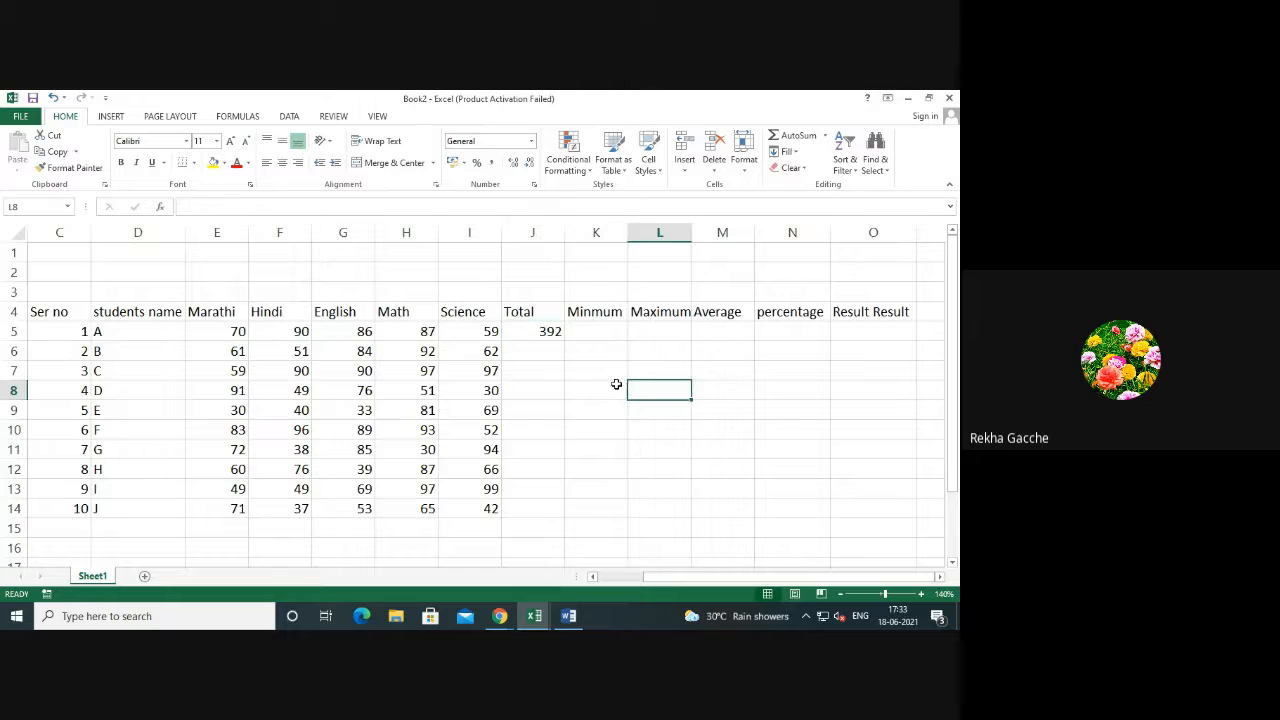
# Calculate student B's total in cell J6 by adding the cells individually with =(E6+F6+G6+H6+I6).
pyautogui.click(527, 352)
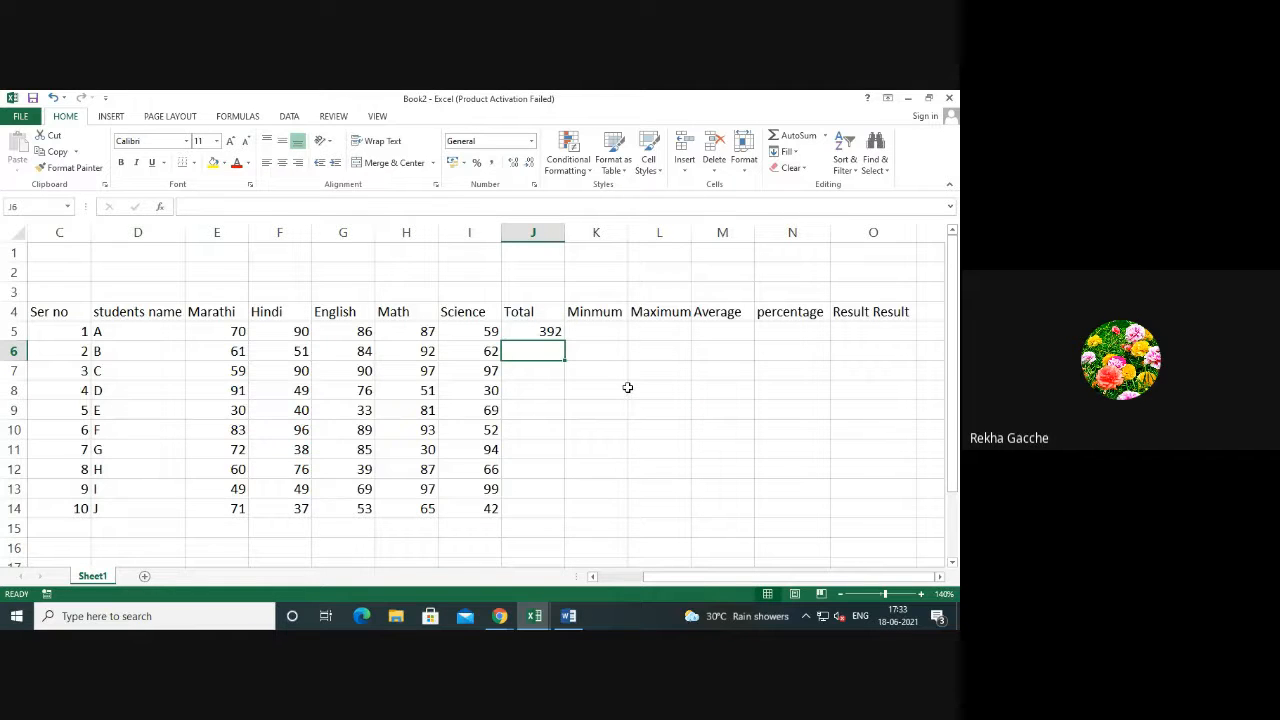
pyautogui.write('=')
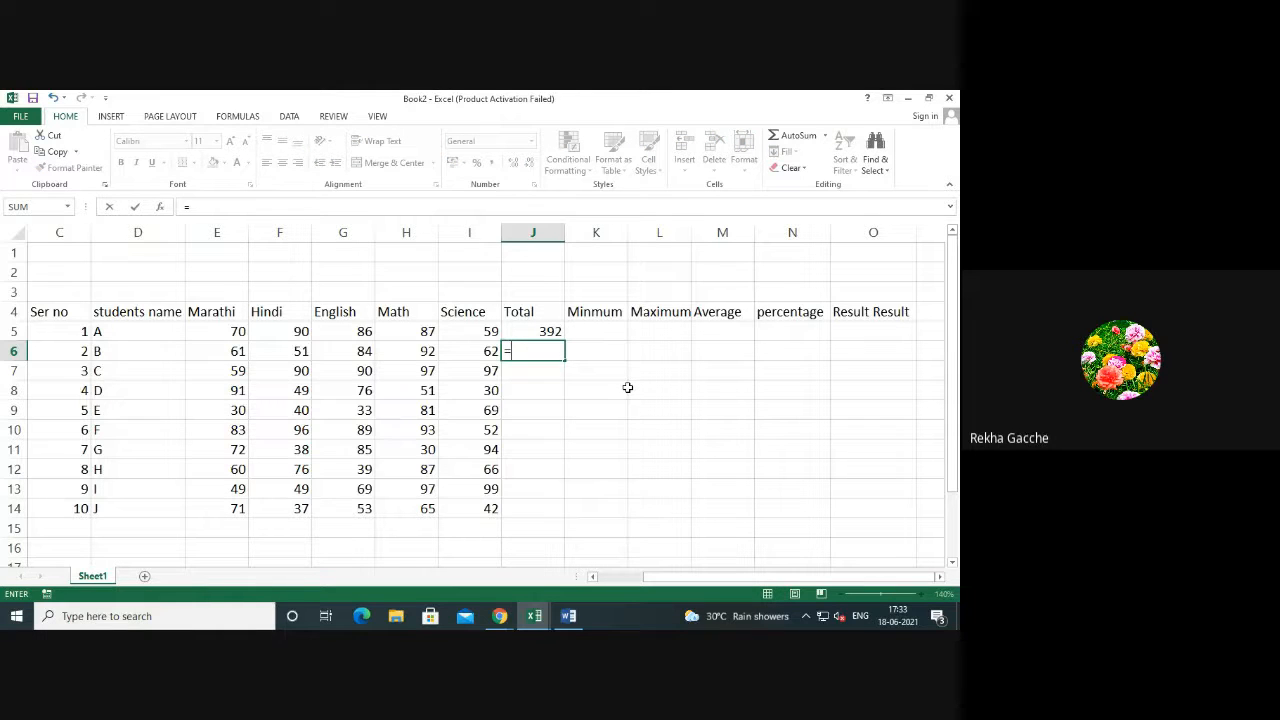
pyautogui.write('(')
pyautogui.click(215, 354)
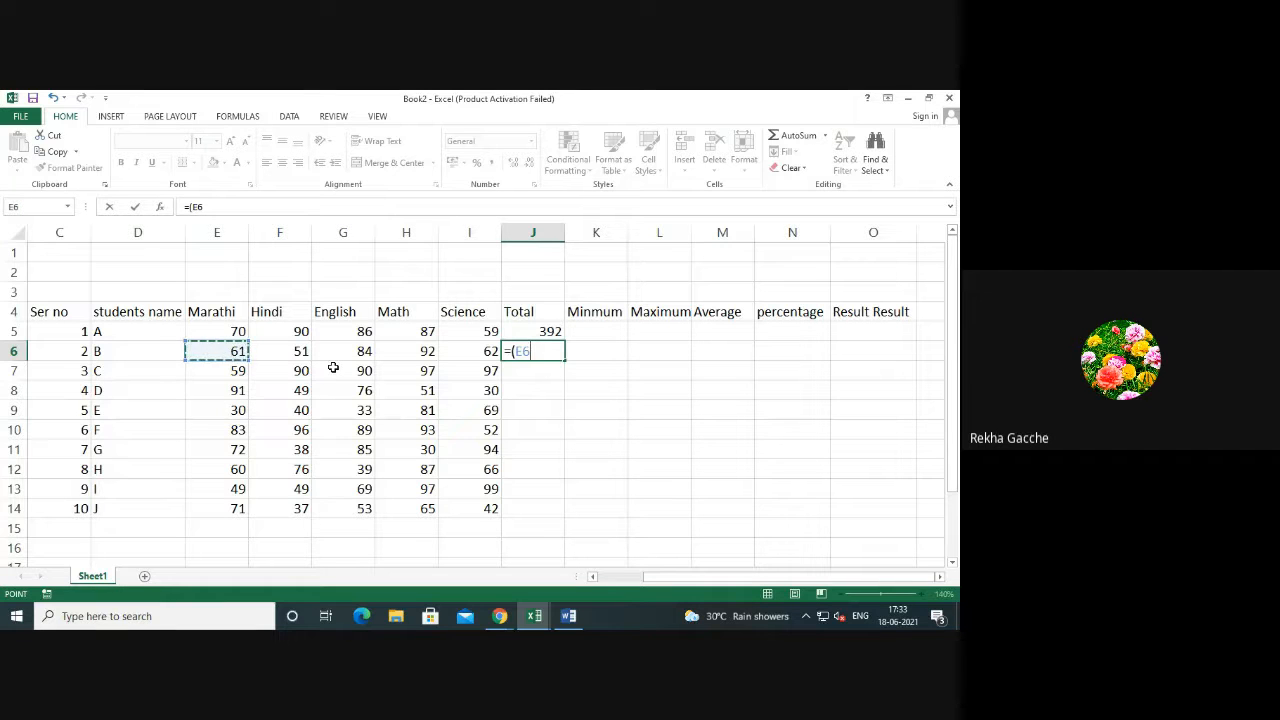
pyautogui.write('+')
pyautogui.click(288, 354)
pyautogui.write('+')
pyautogui.click(344, 354)
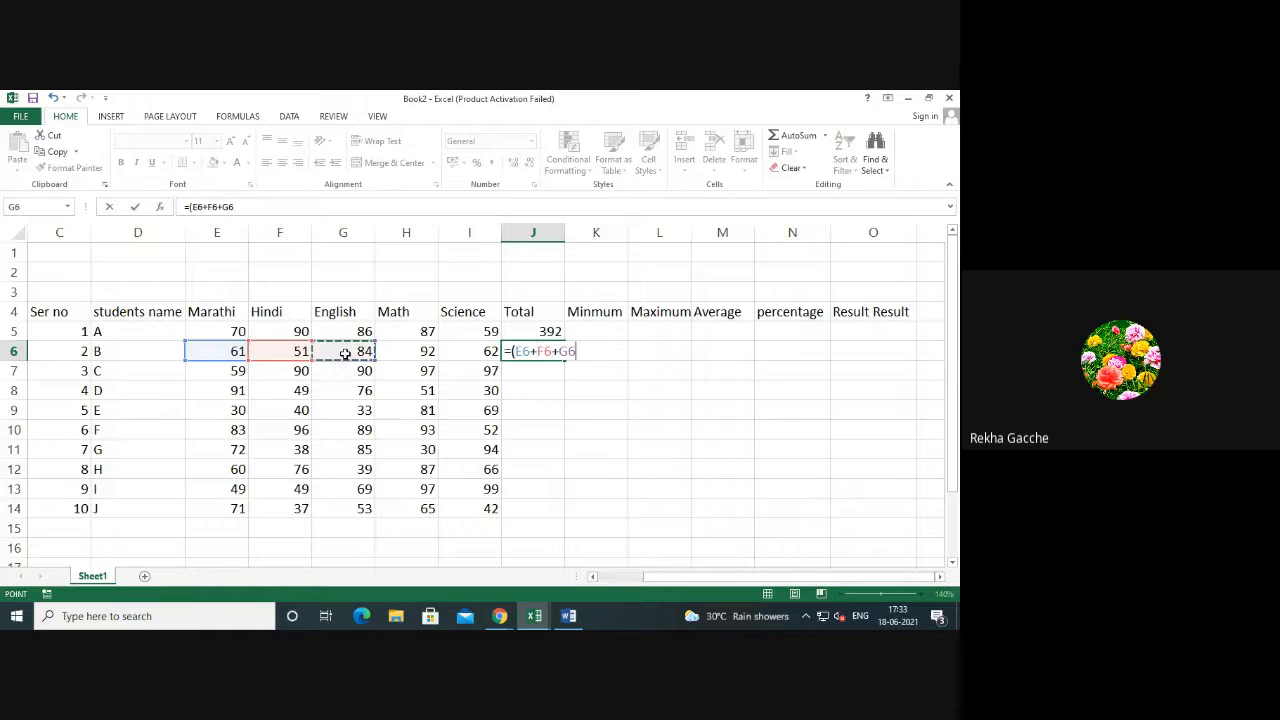
pyautogui.write('+')
pyautogui.click(408, 354)
pyautogui.write('+')
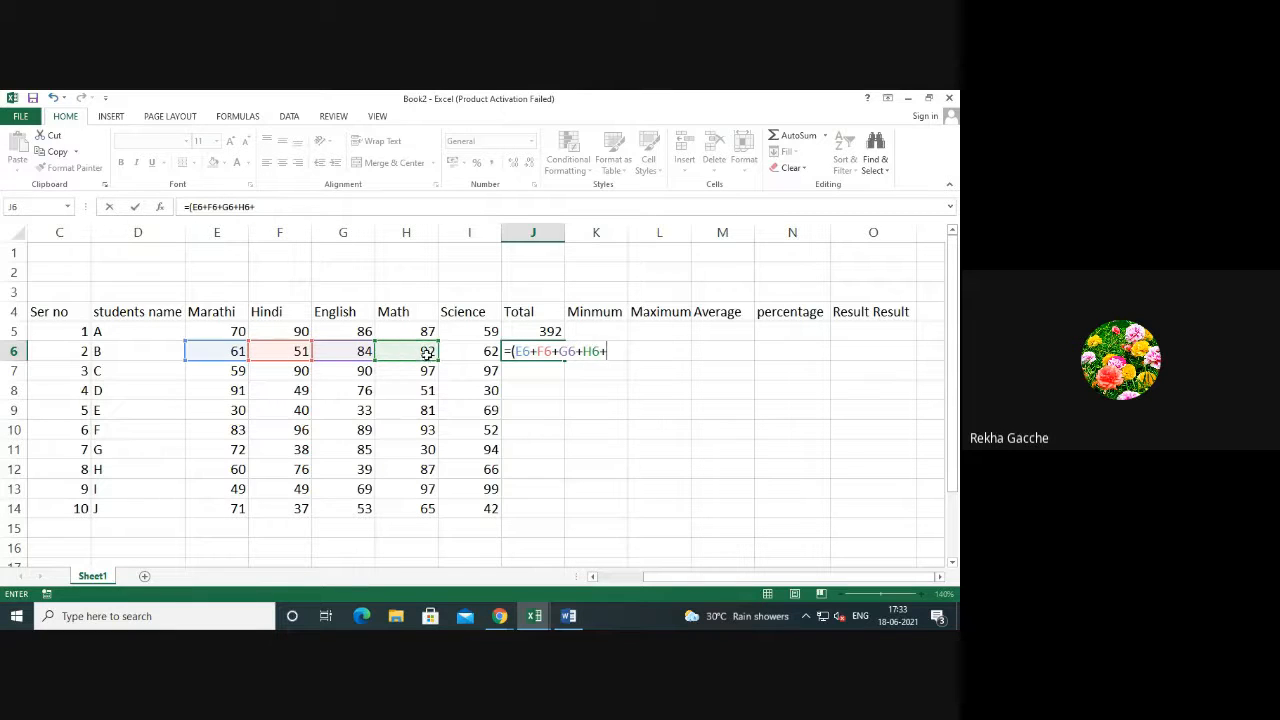
pyautogui.click(464, 354)
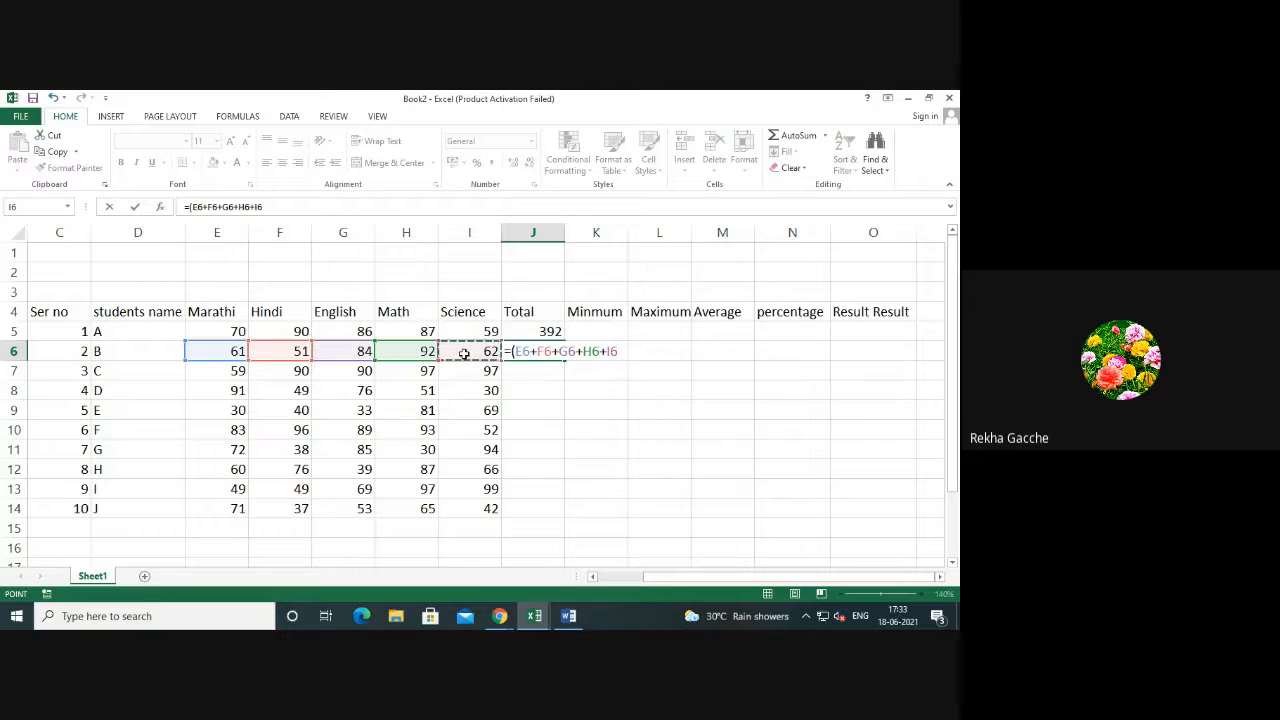
pyautogui.write(')')
pyautogui.press('Return')
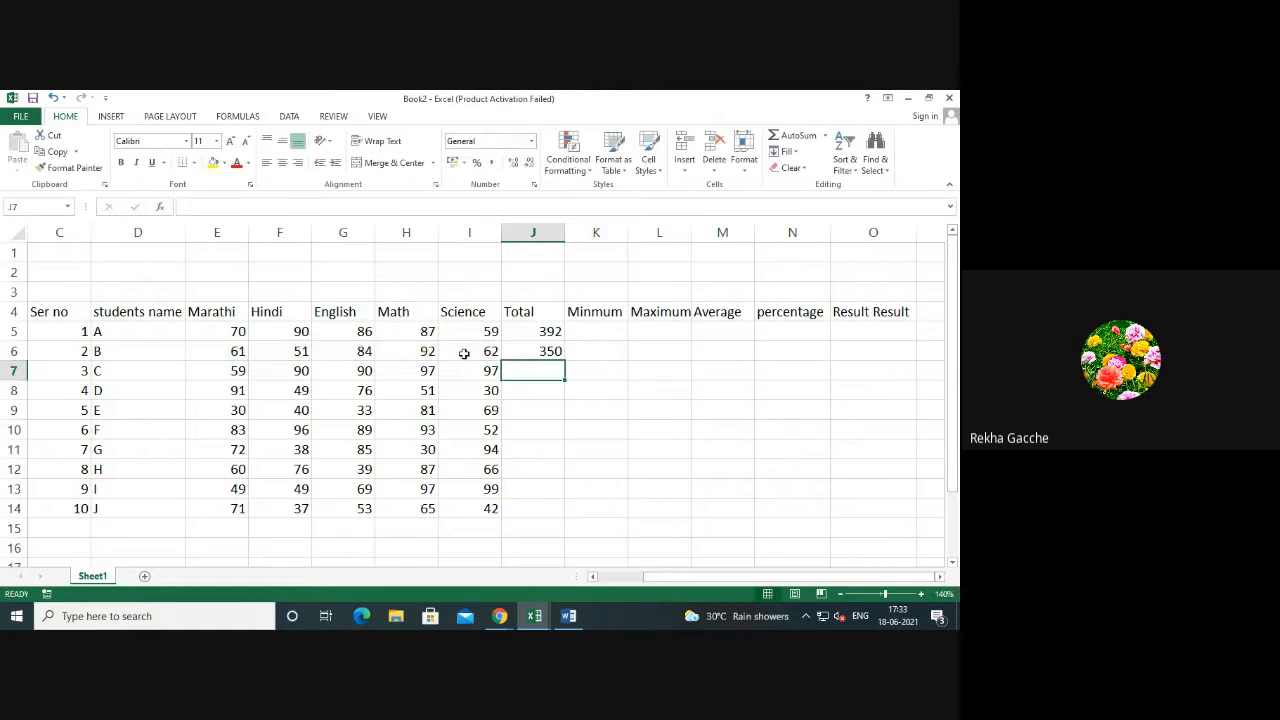
# Clear the cell-by-cell addition formula from student B's Total cell J6.
pyautogui.click(527, 351)
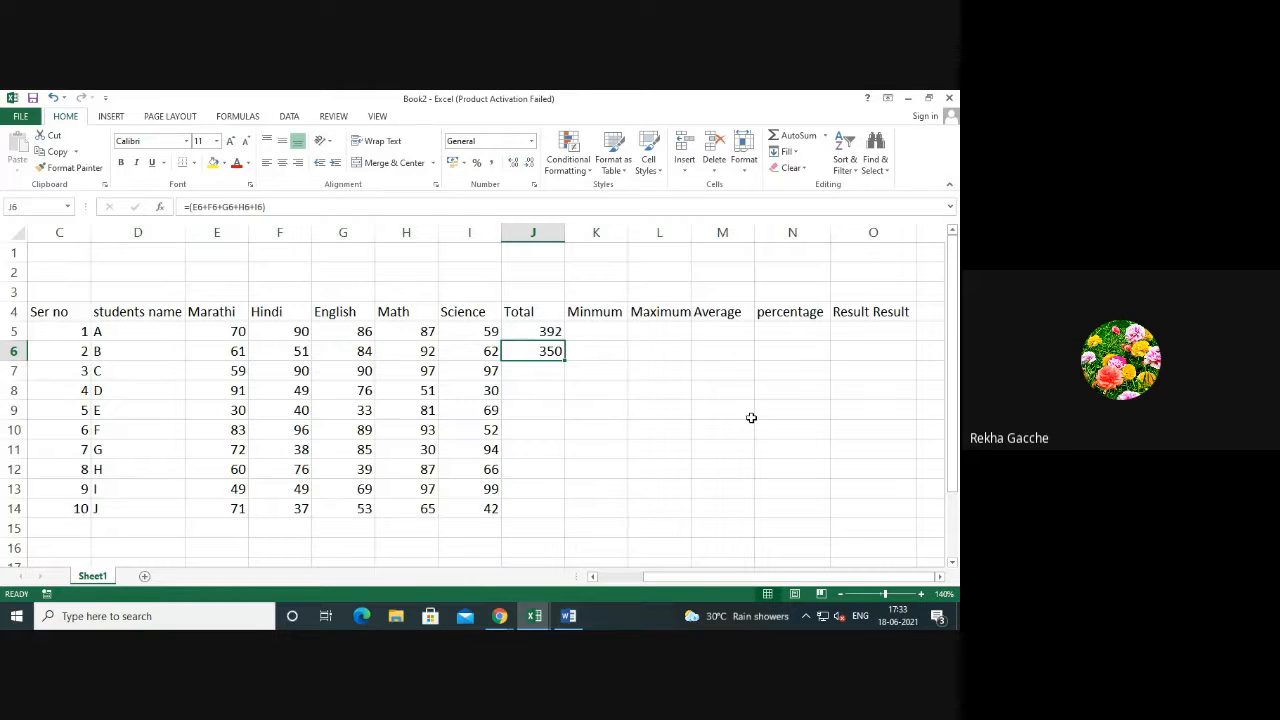
pyautogui.press('Delete')
pyautogui.moveTo(690, 418); pyautogui.dragTo(730, 418)
pyautogui.click(541, 350)
pyautogui.write('=')
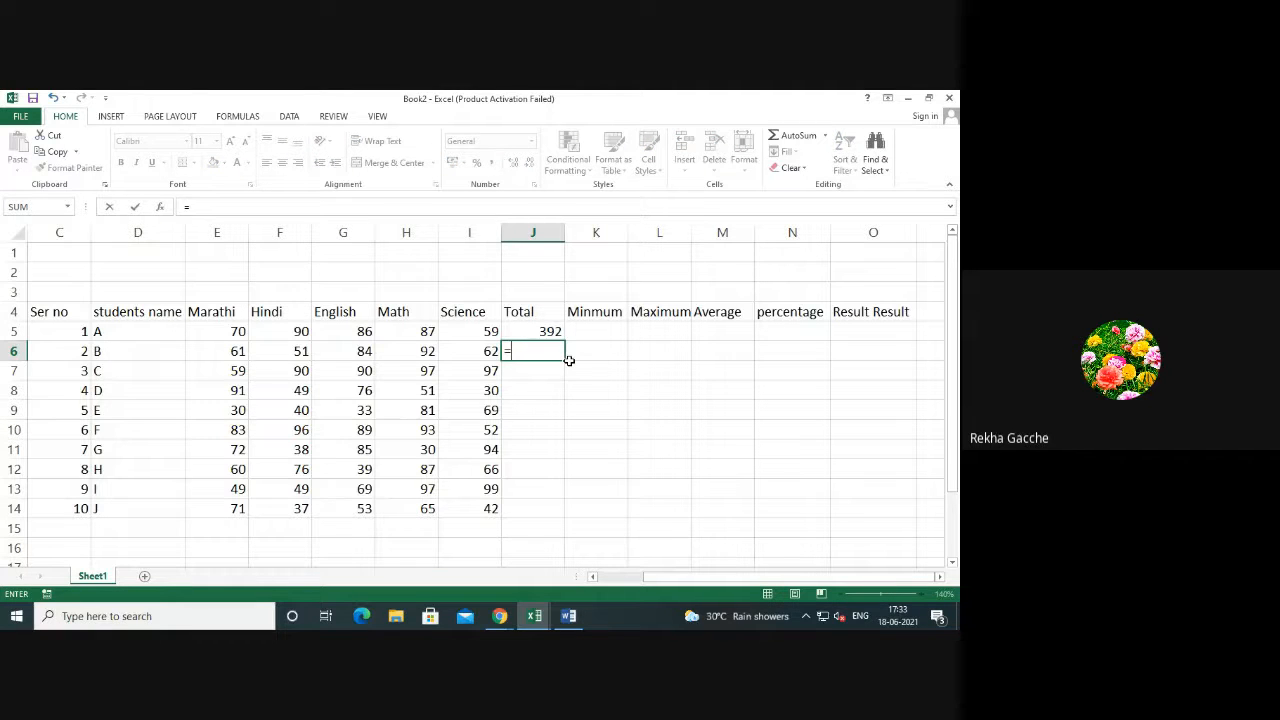
pyautogui.press('BackSpace')
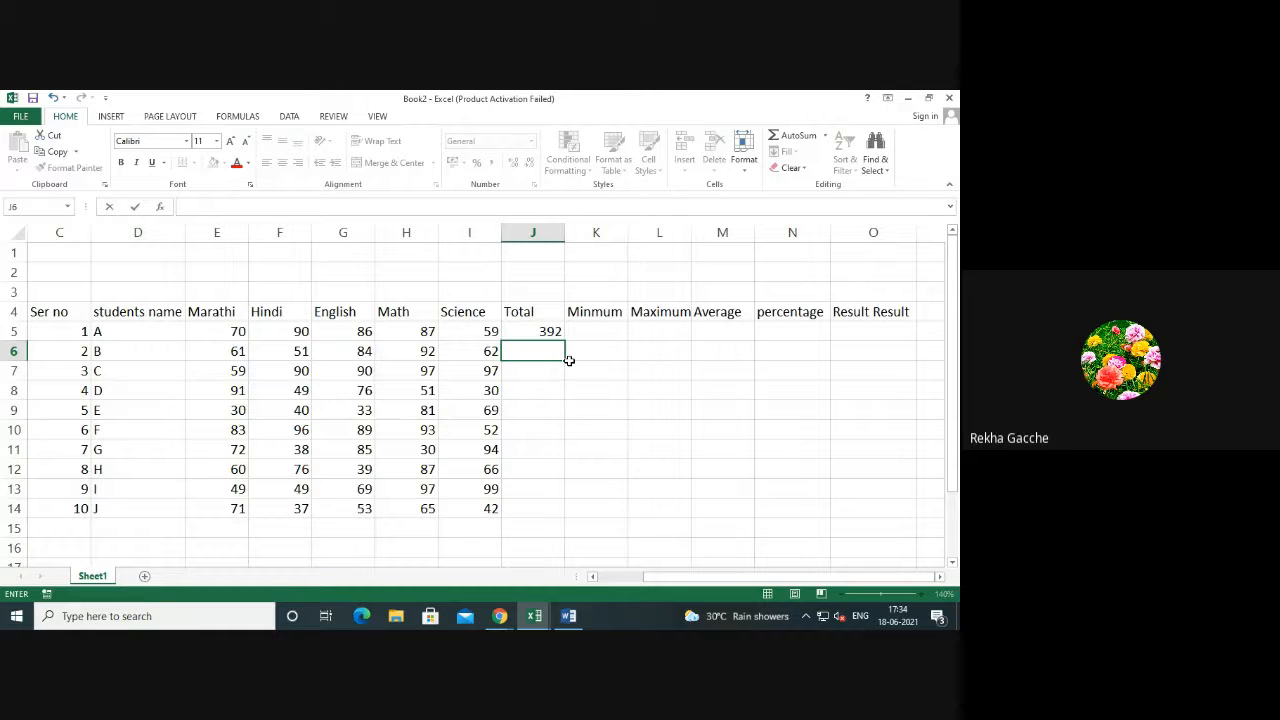
# Calculate student B's total in cell J6 with the formula =SUM(E6:I6).
pyautogui.click(549, 334)
pyautogui.click(531, 349)
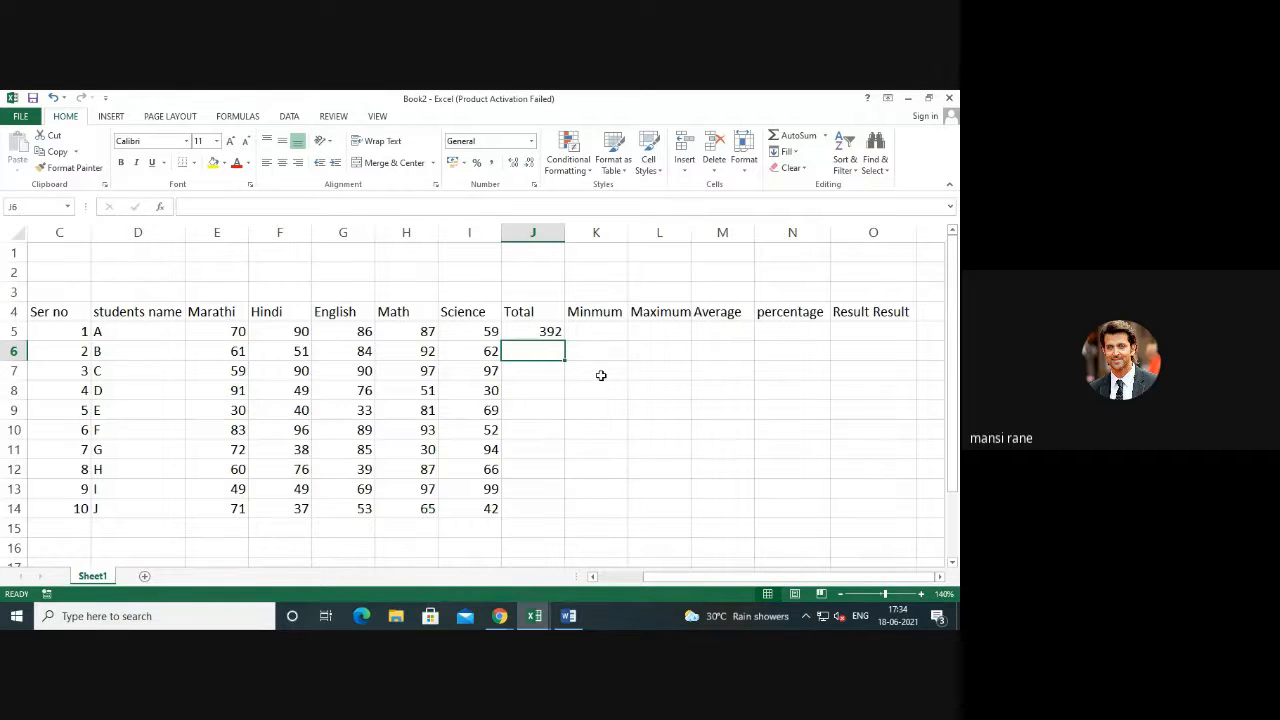
pyautogui.write('=SUM')
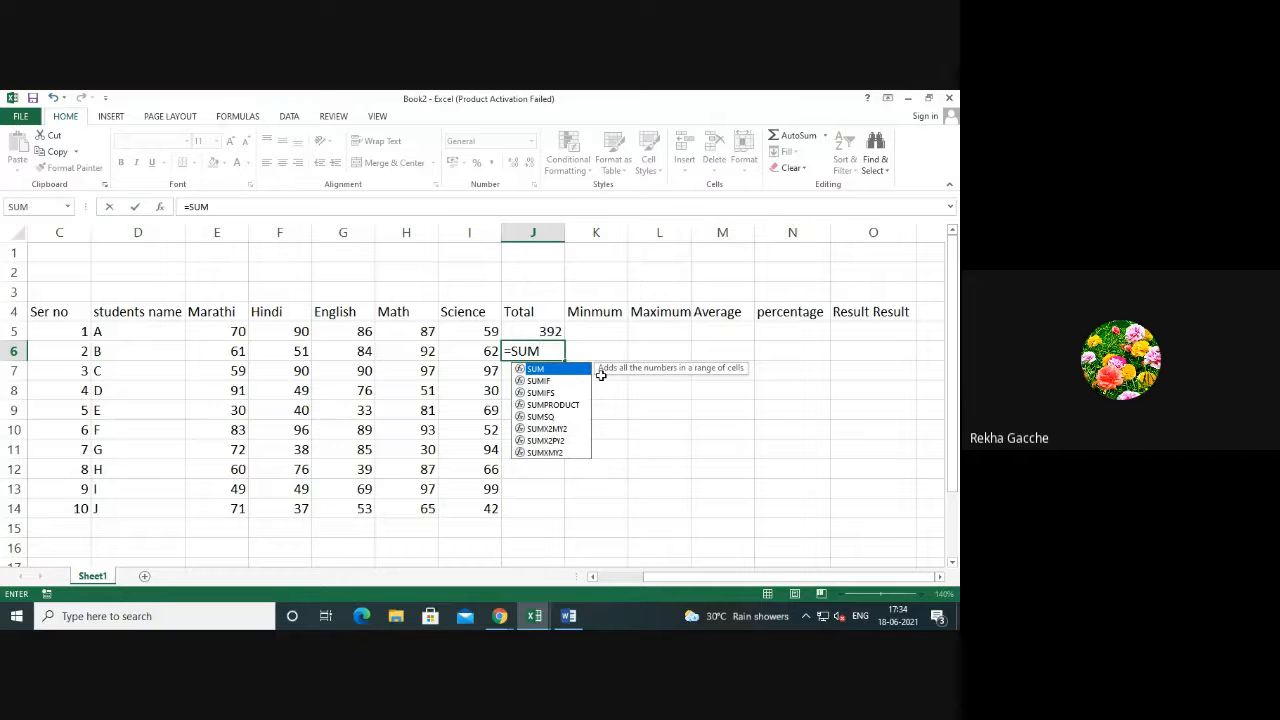
pyautogui.write('(')
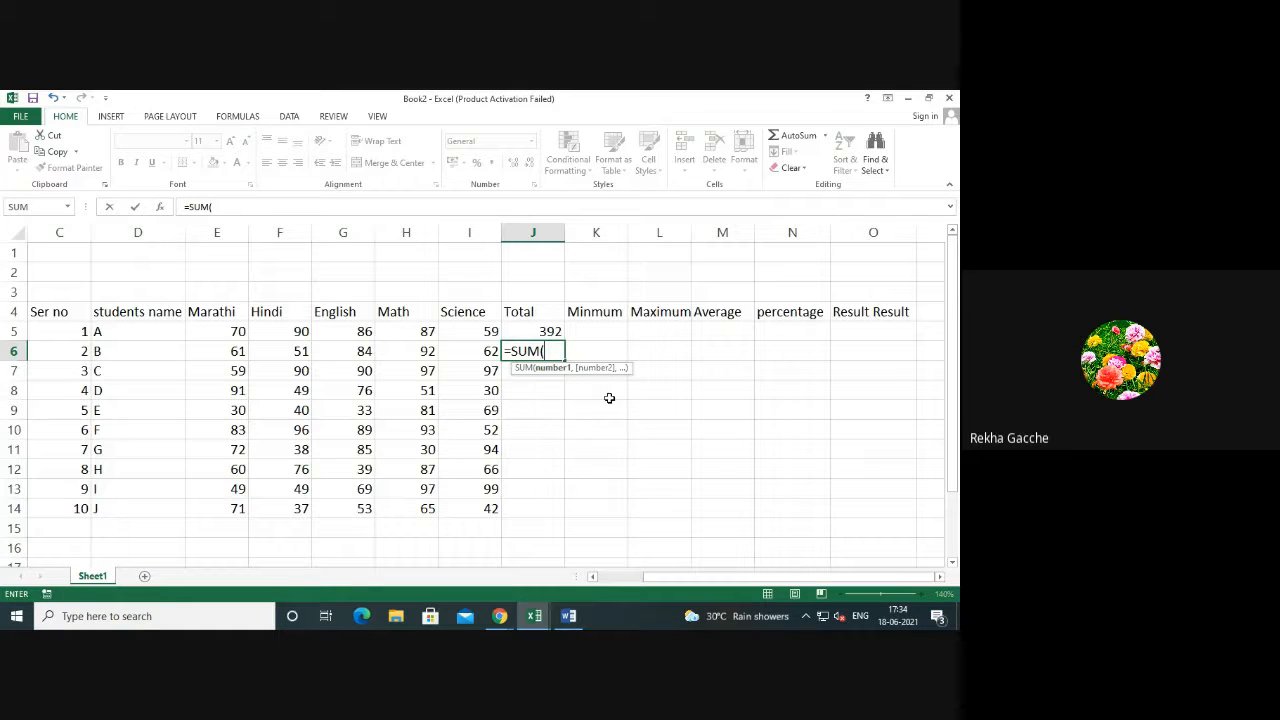
pyautogui.click(227, 351)
pyautogui.moveTo(227, 351); pyautogui.dragTo(462, 365)
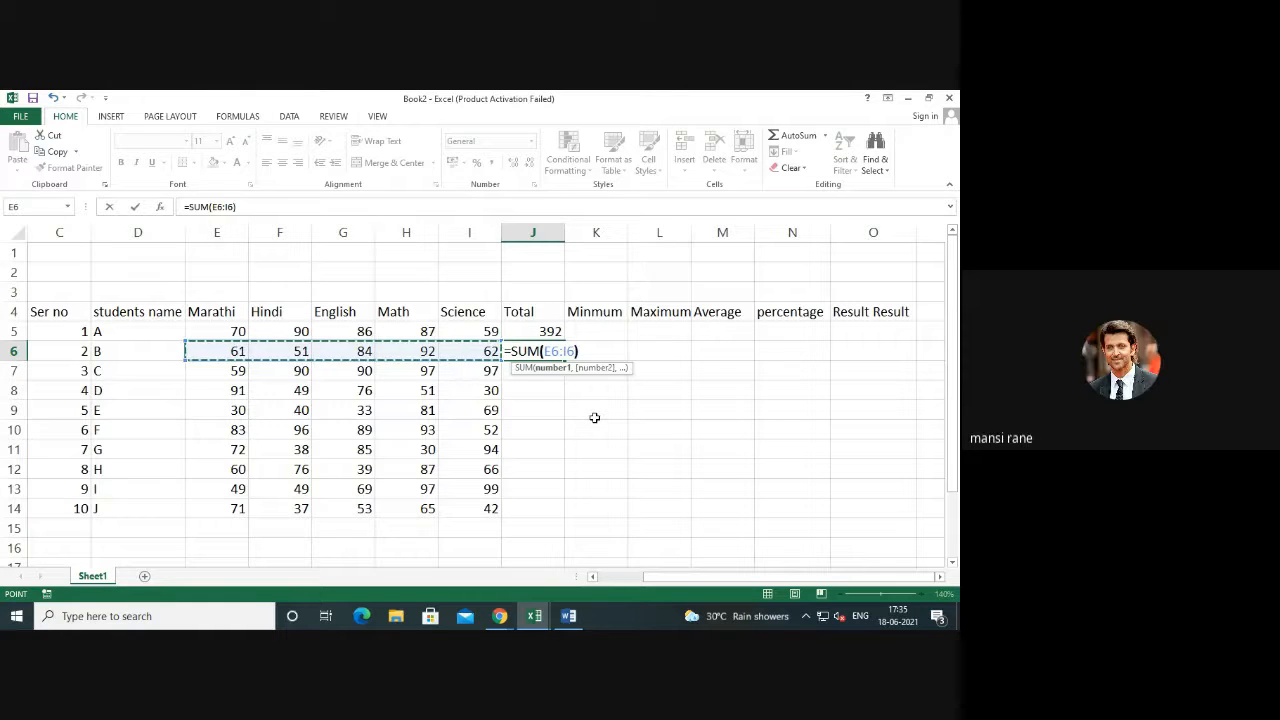
pyautogui.write(')')
pyautogui.press('Return')
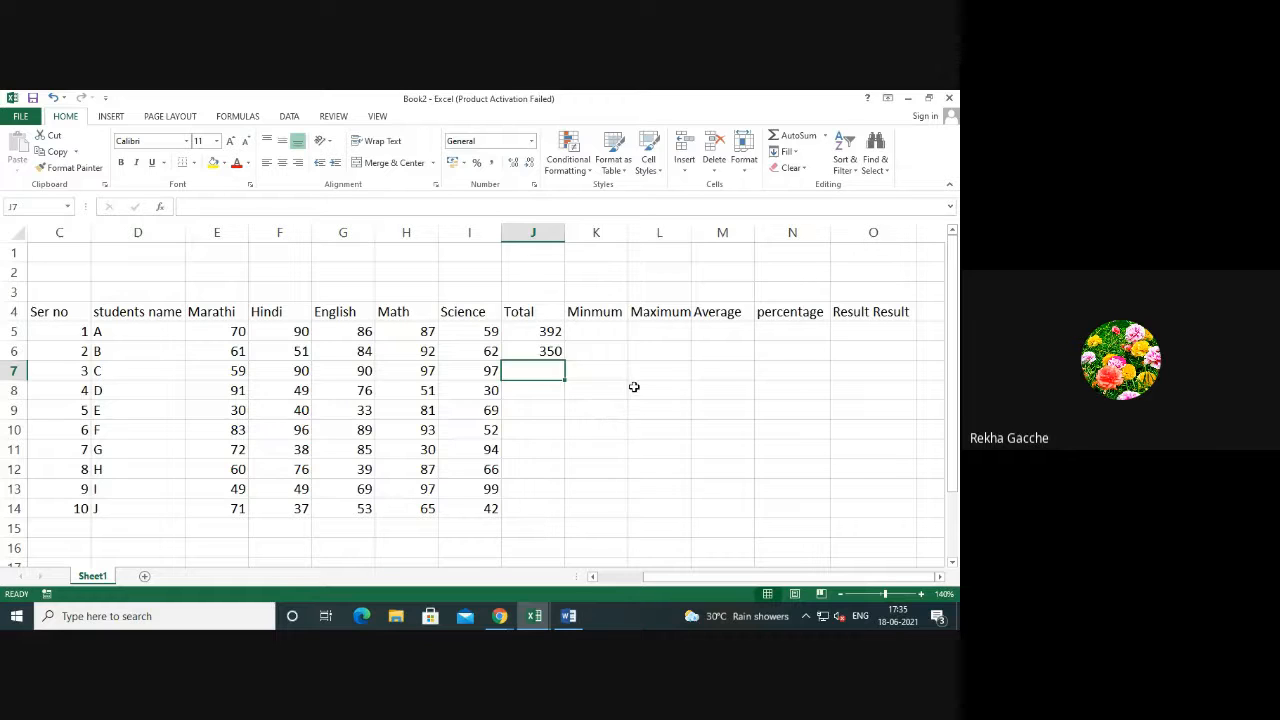
pyautogui.click(537, 445)
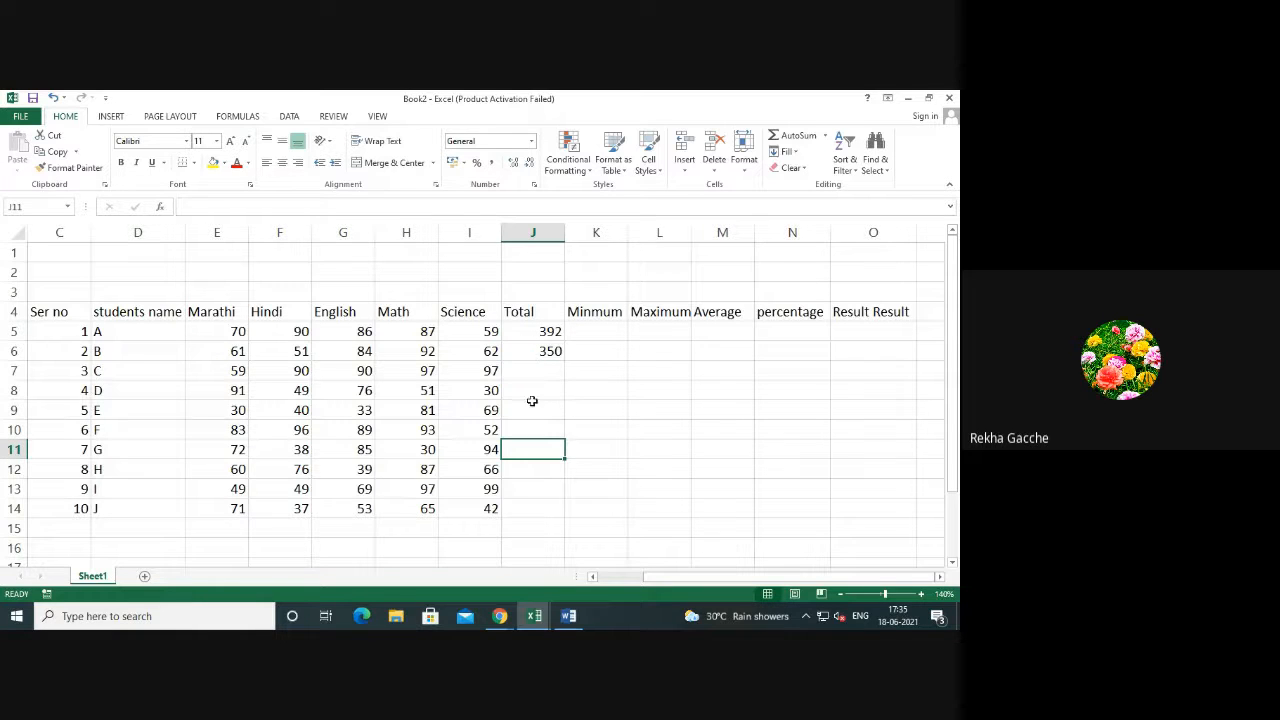
pyautogui.click(632, 474)
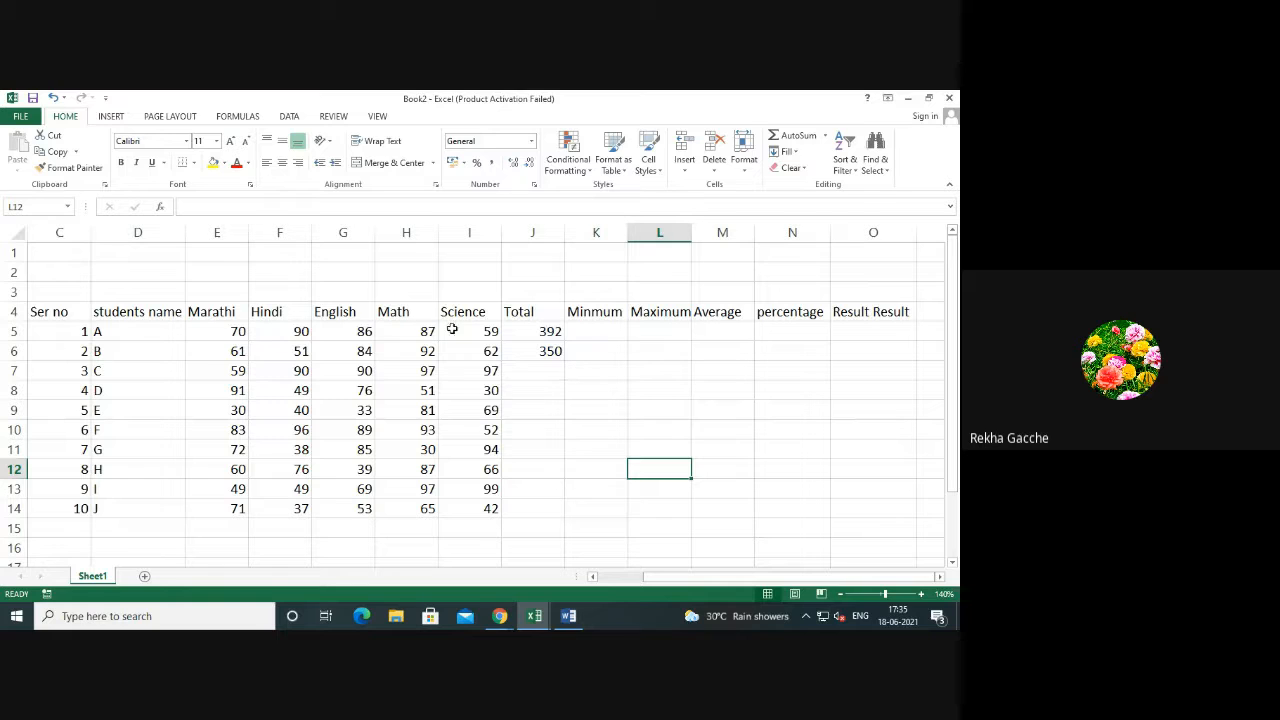
# Calculate student A's minimum mark in cell K5 with the formula =MIN(E5:I5).
pyautogui.click(594, 331)
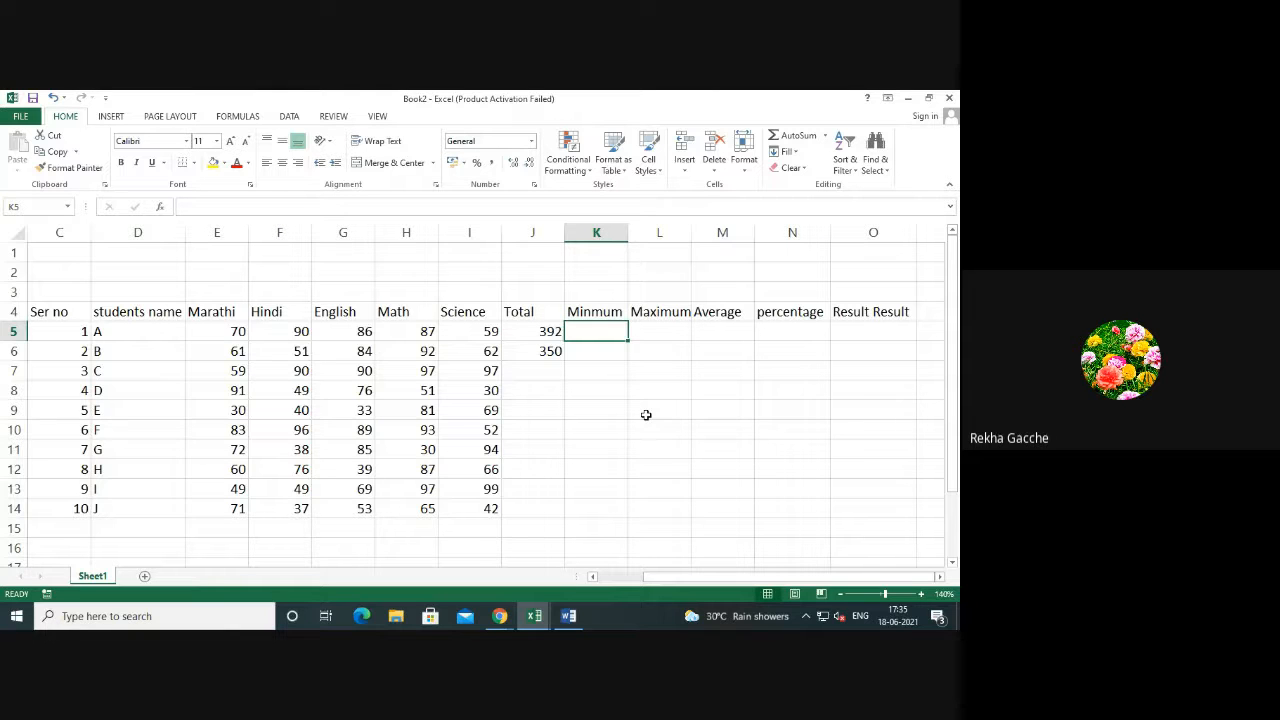
pyautogui.write('=')
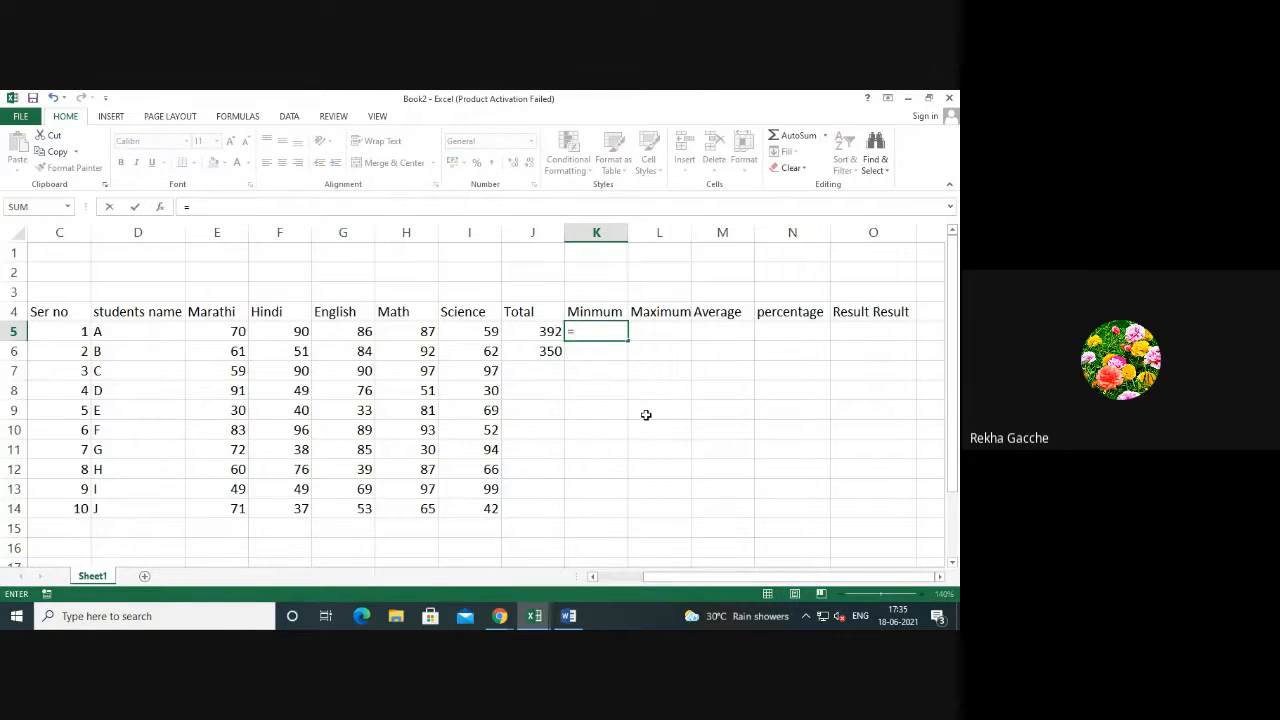
pyautogui.write('MIN')
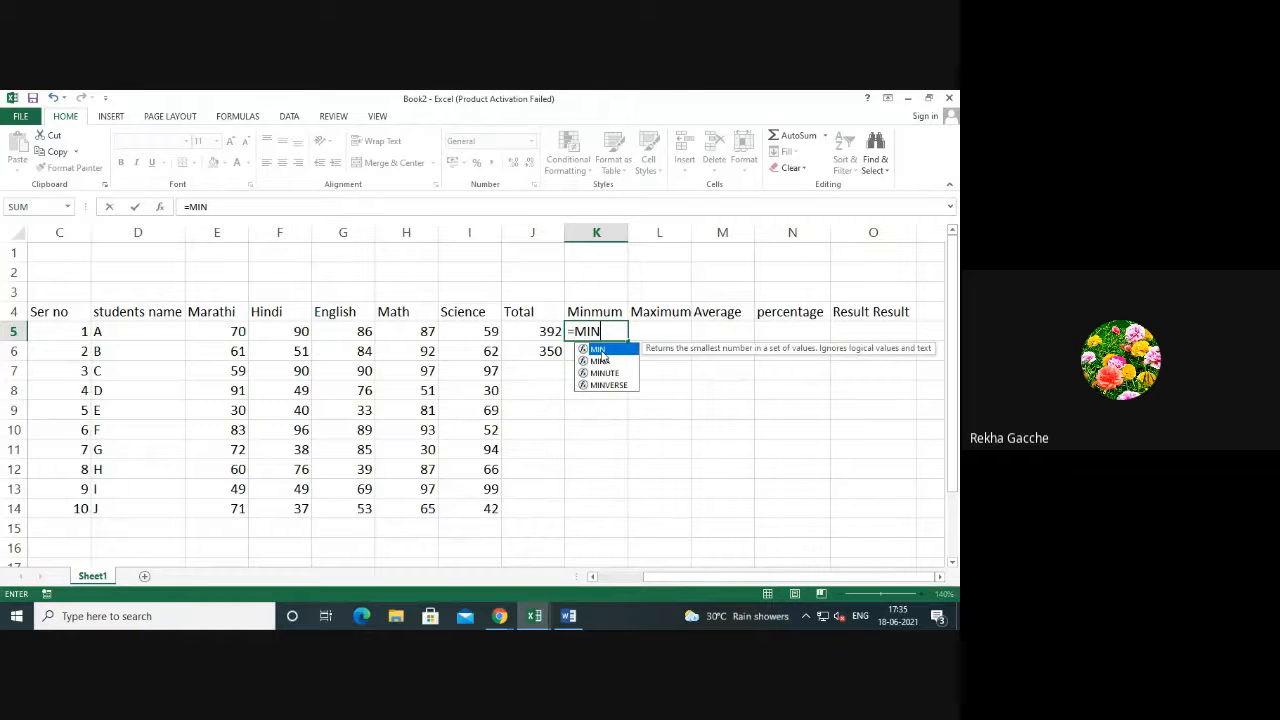
pyautogui.doubleClick(601, 352)
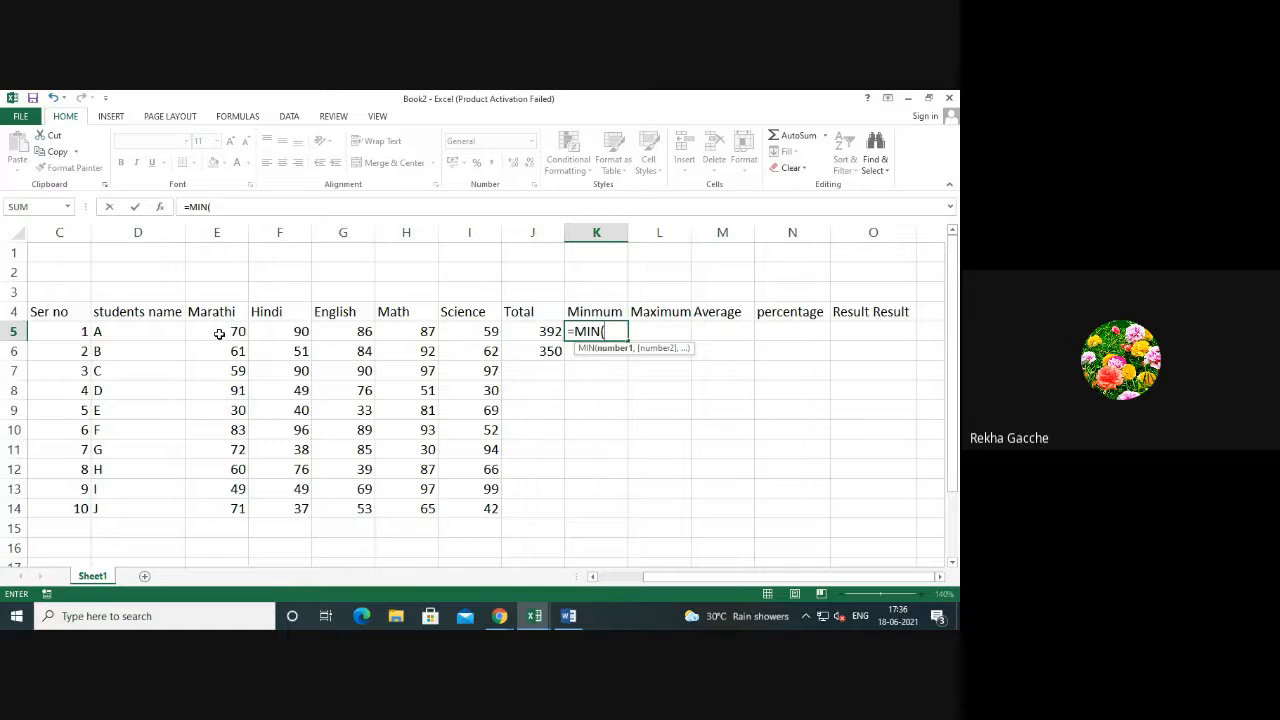
pyautogui.moveTo(219, 332); pyautogui.dragTo(489, 333)
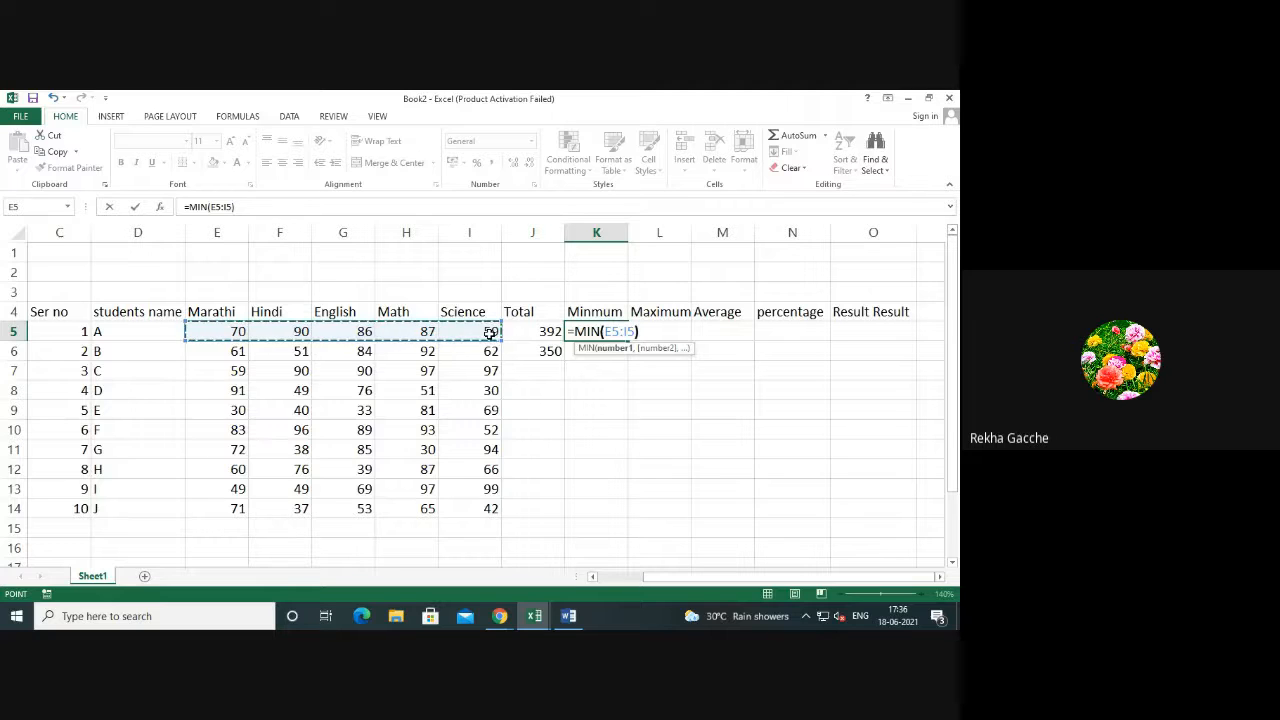
pyautogui.write(')')
pyautogui.press('Return')
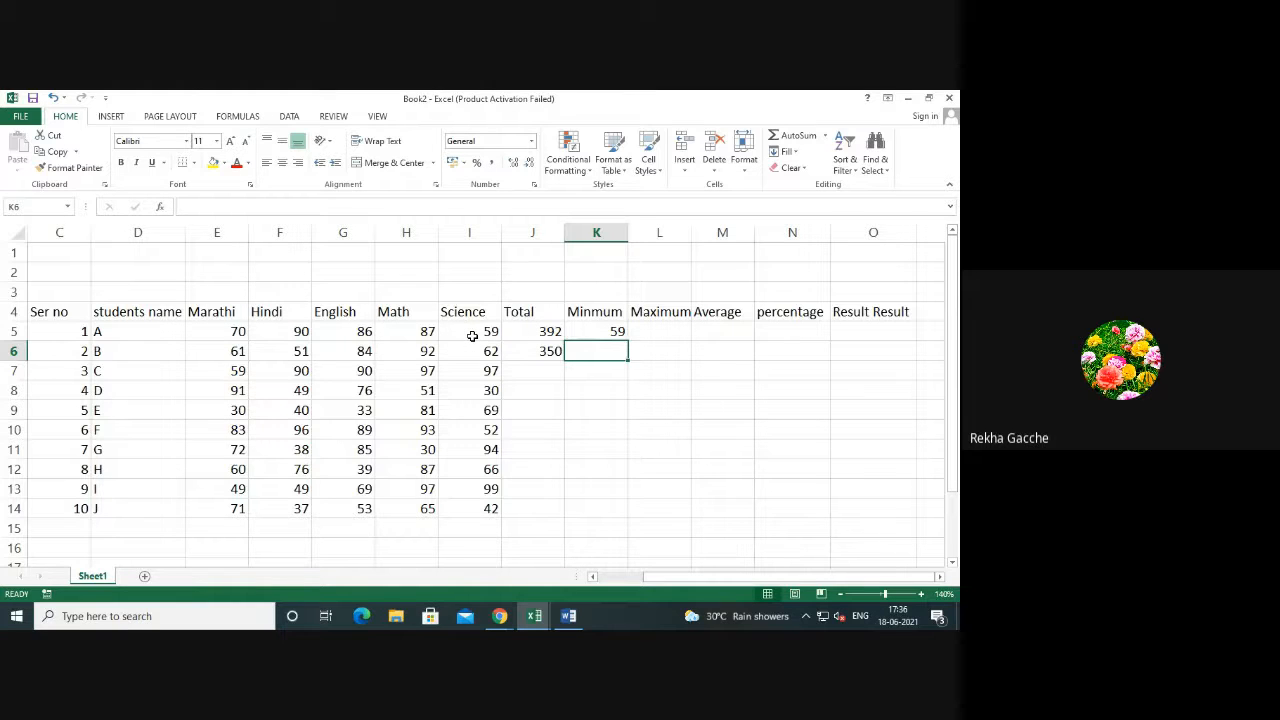
# Clear the minimum formula from student A's cell K5.
pyautogui.click(605, 332)
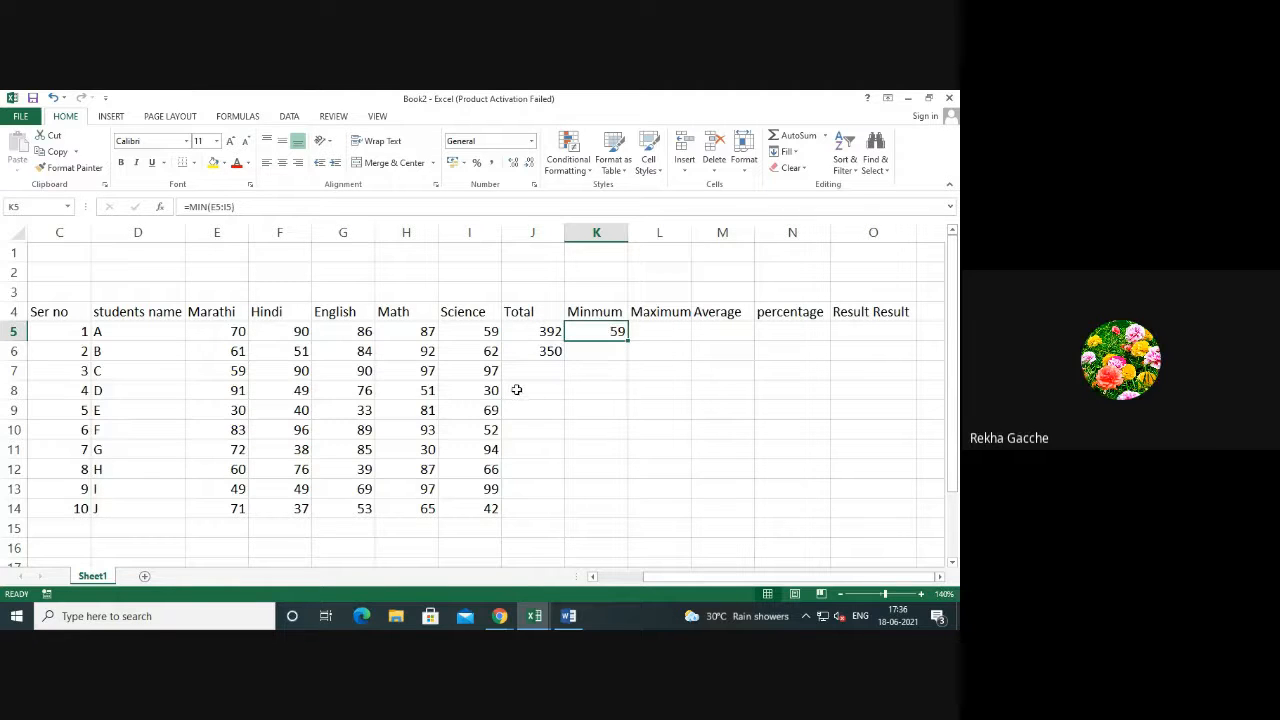
pyautogui.press('Delete')
pyautogui.click(580, 405)
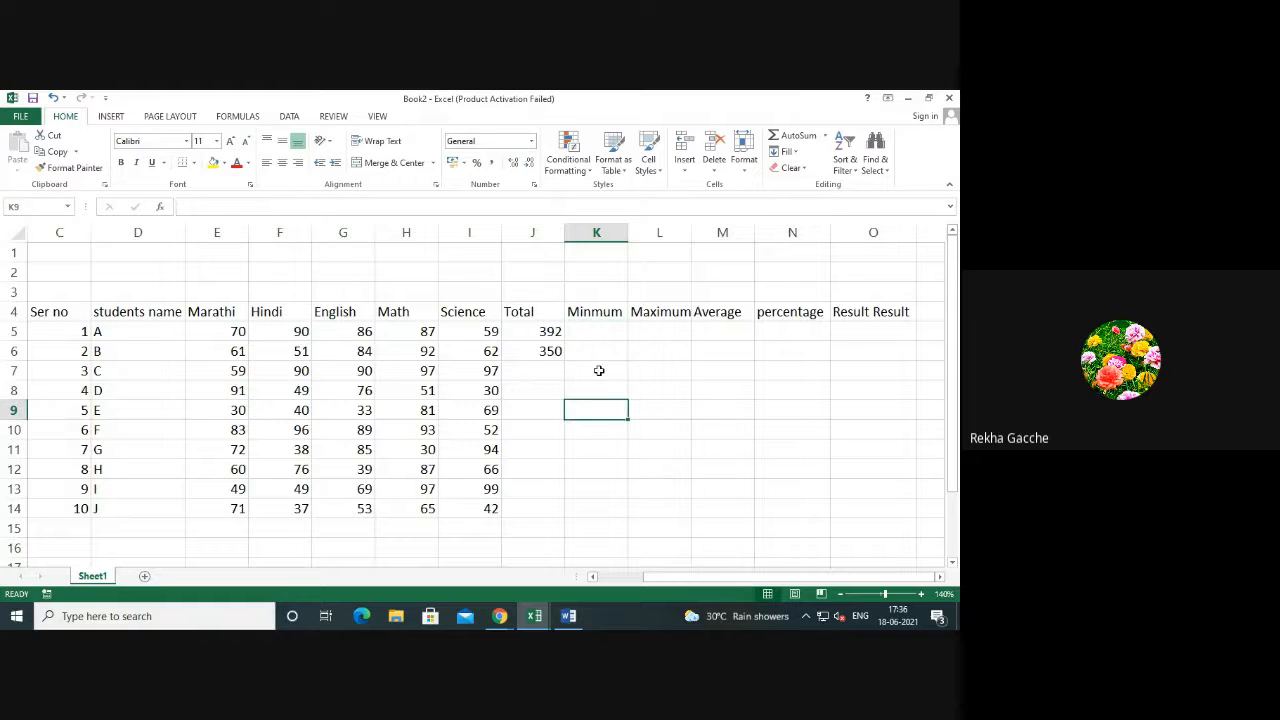
# Enter =MIN(E5:I5) in cell K5 for student A's minimum mark and check it against the Science mark.
pyautogui.click(601, 333)
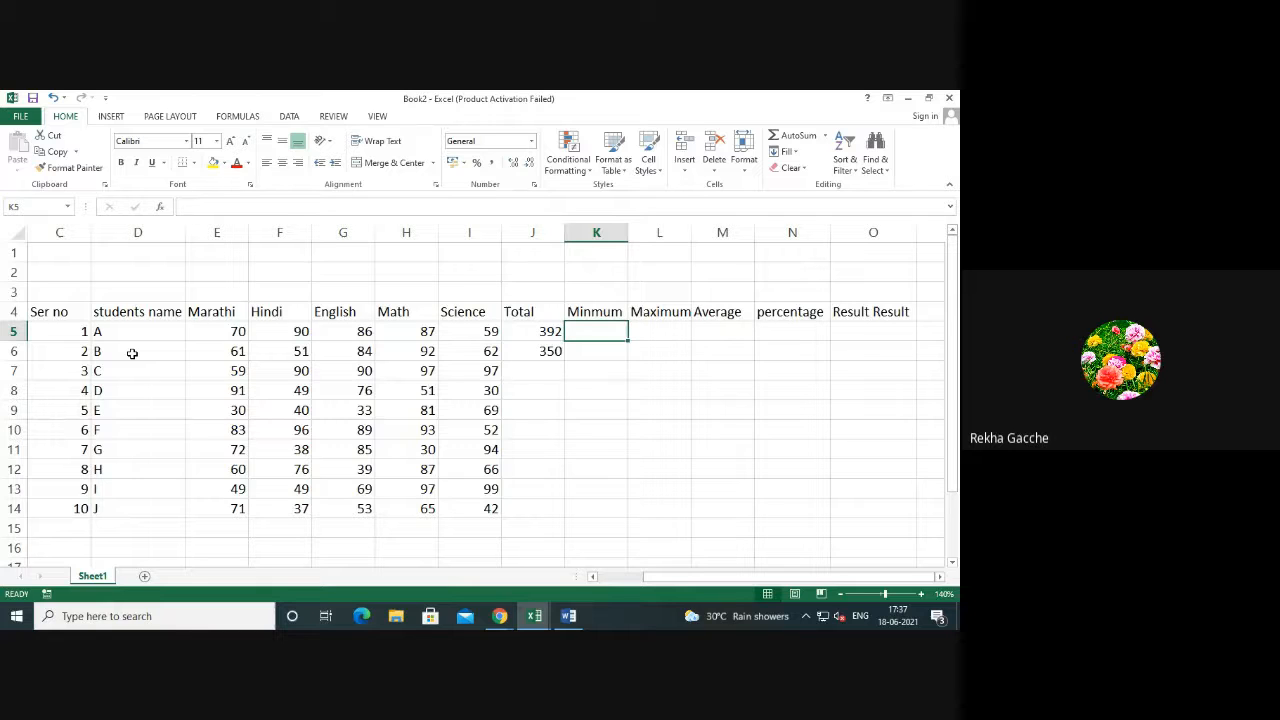
pyautogui.write('=')
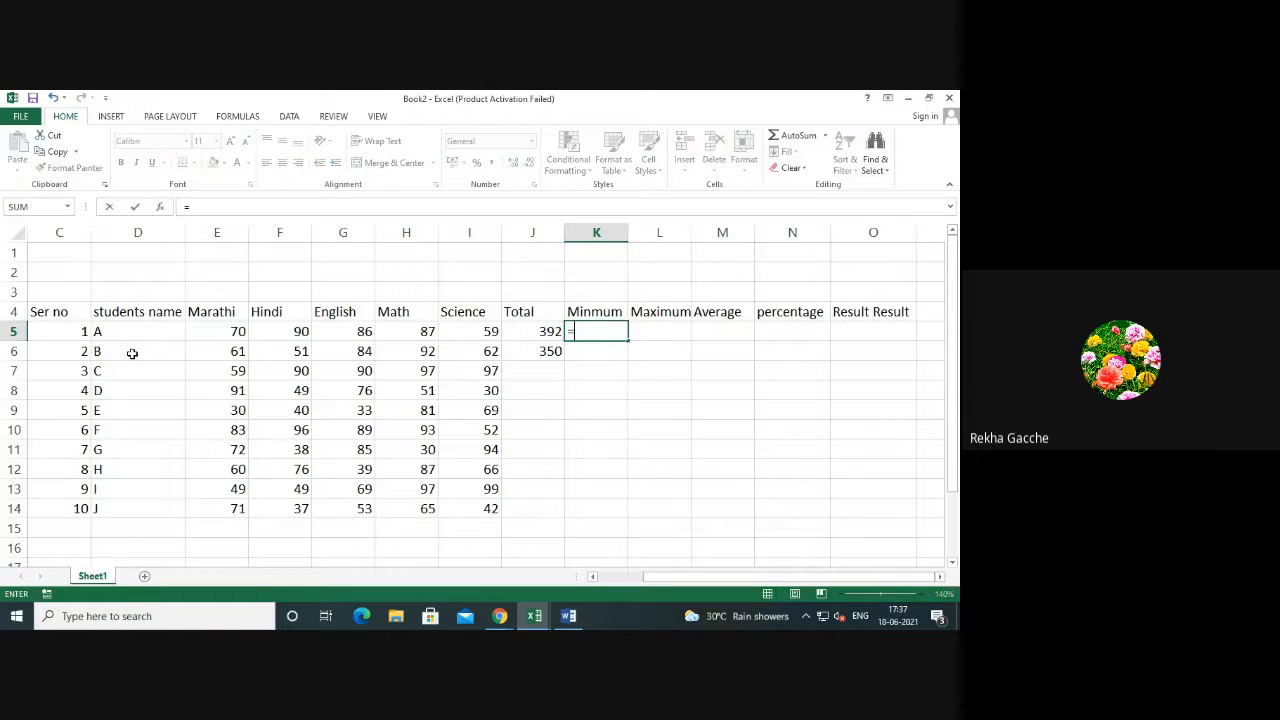
pyautogui.write('MIN(')
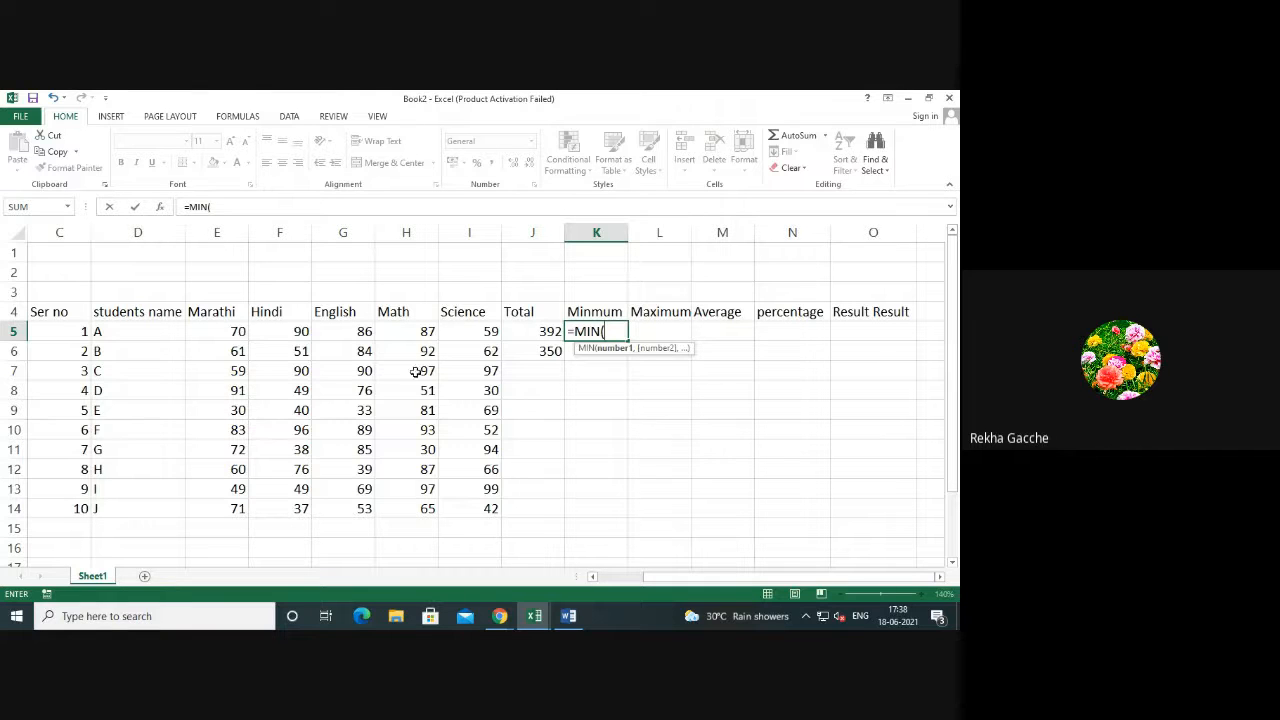
pyautogui.click(214, 332)
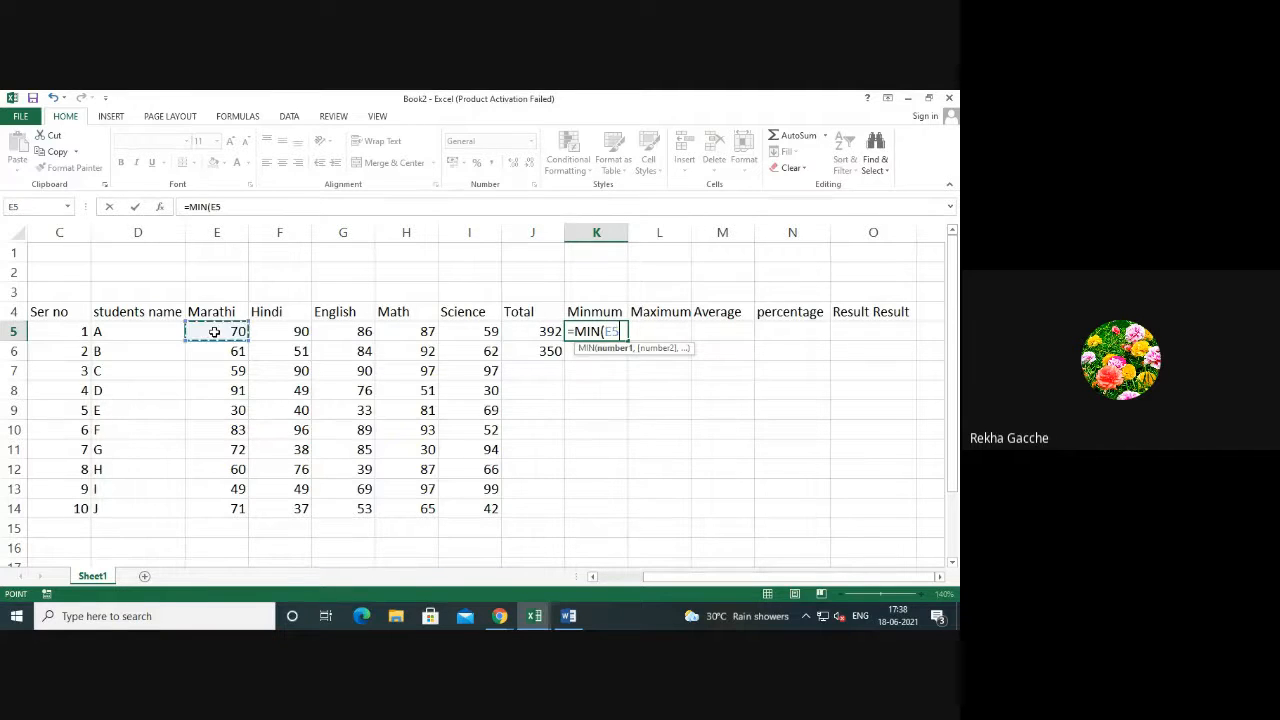
pyautogui.moveTo(215, 331); pyautogui.dragTo(451, 338)
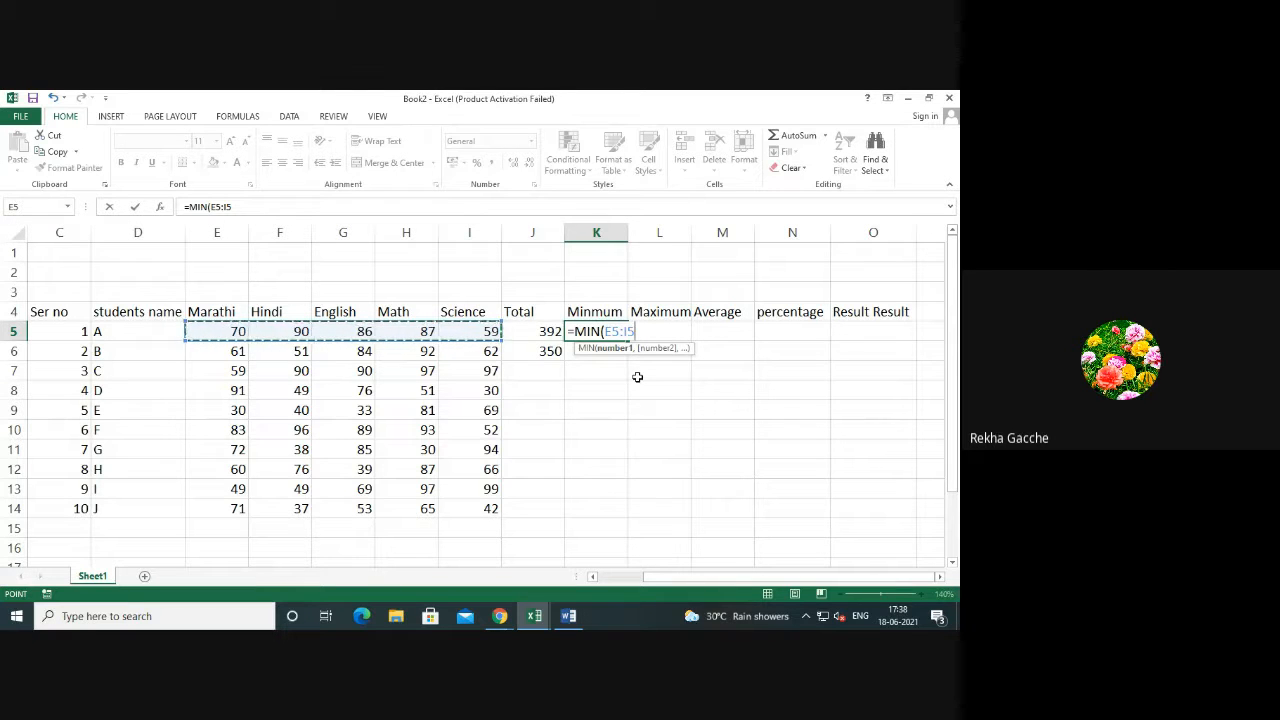
pyautogui.write(')')
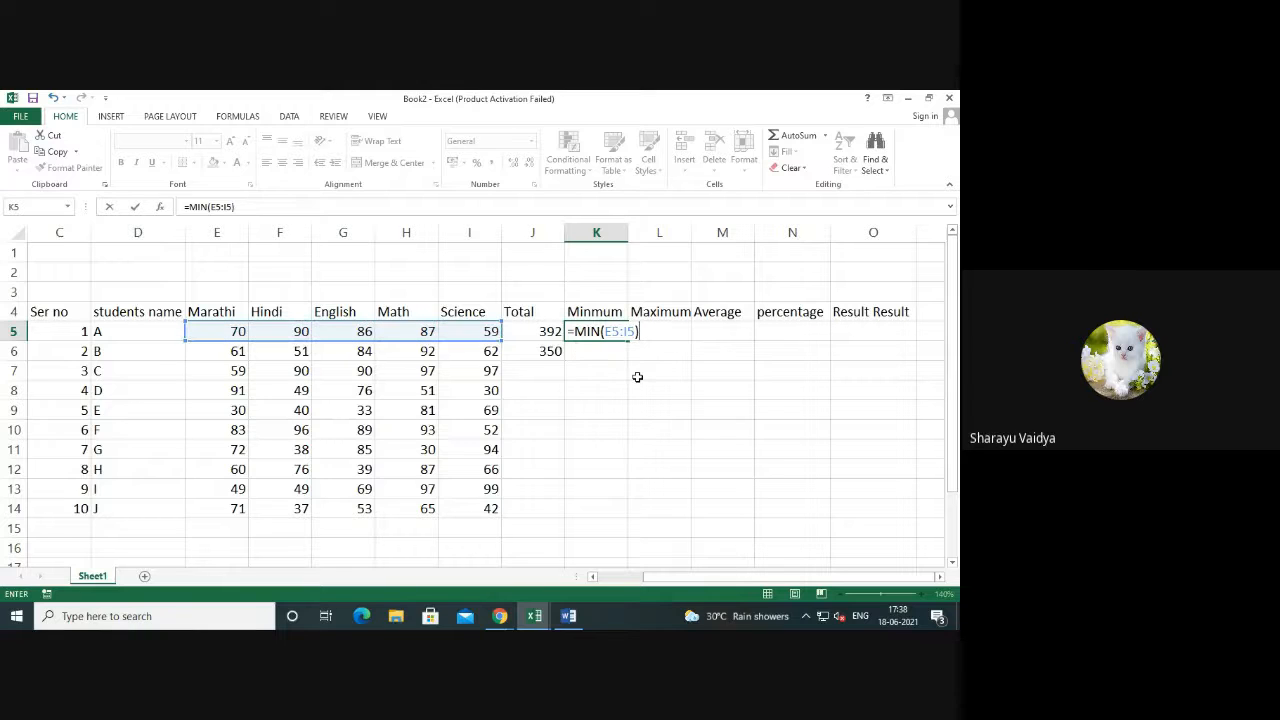
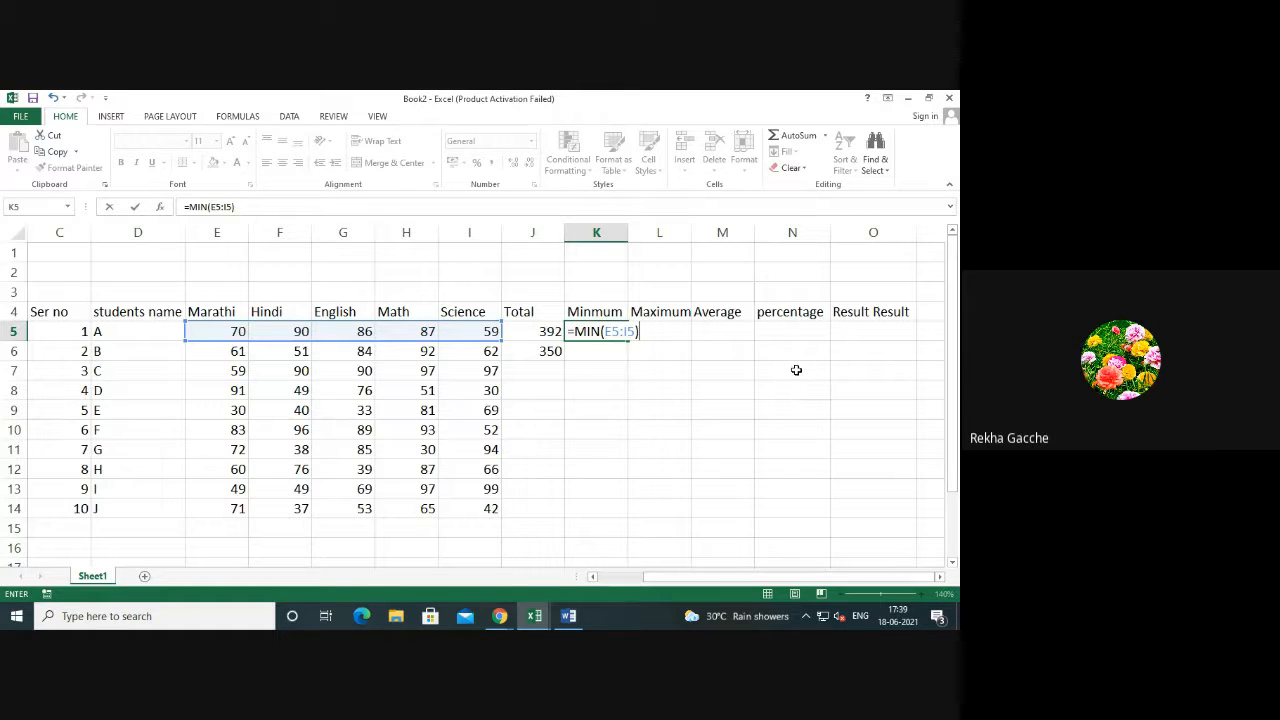
pyautogui.press('Return')
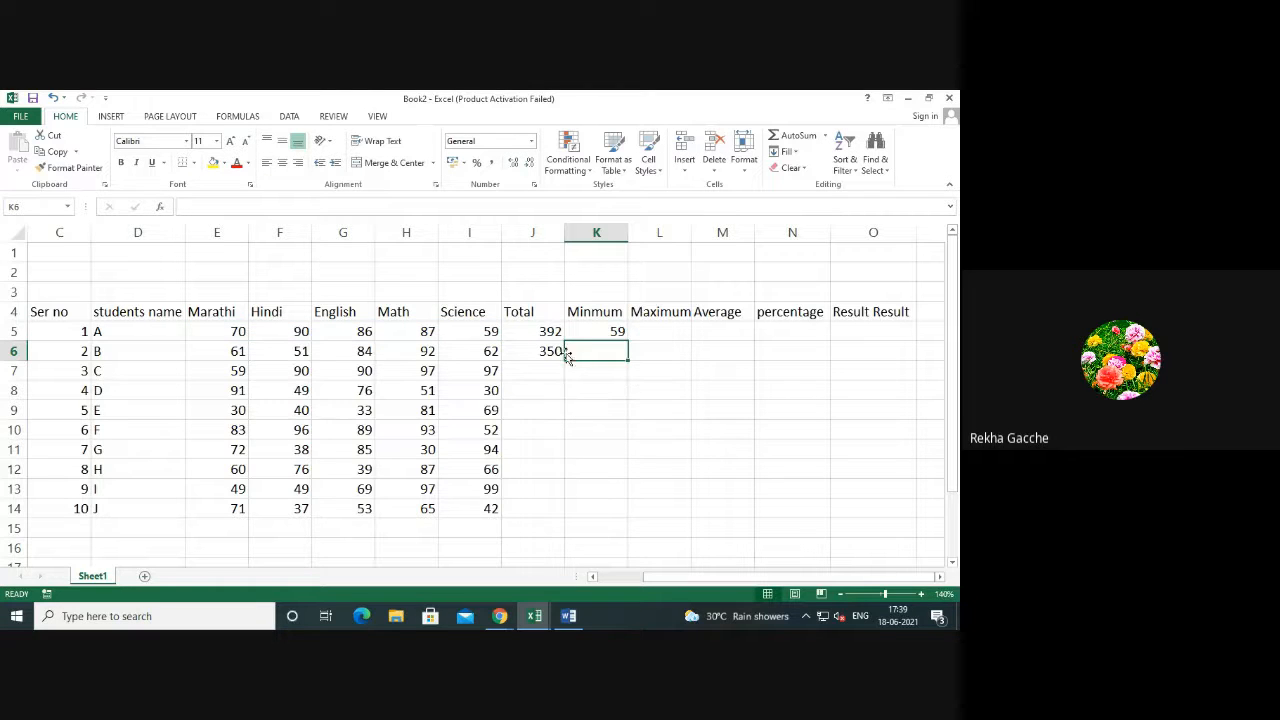
pyautogui.click(470, 334)
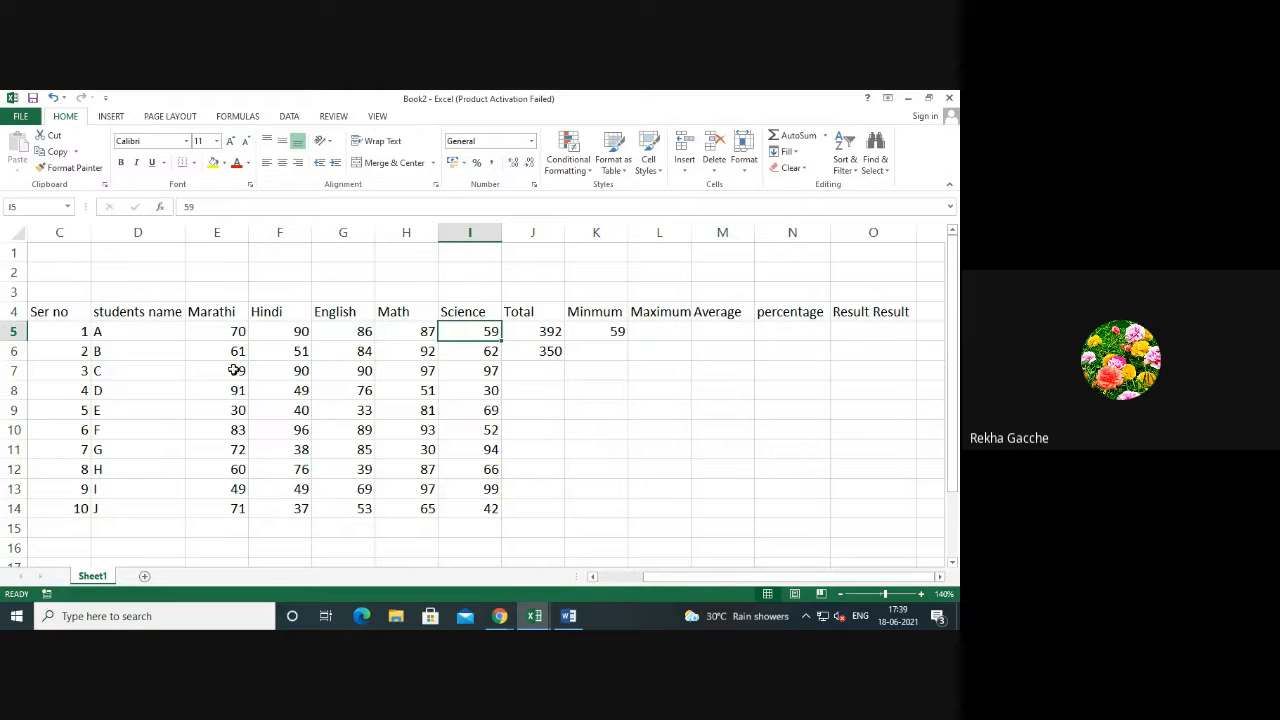
pyautogui.click(630, 425)
pyautogui.click(594, 332)
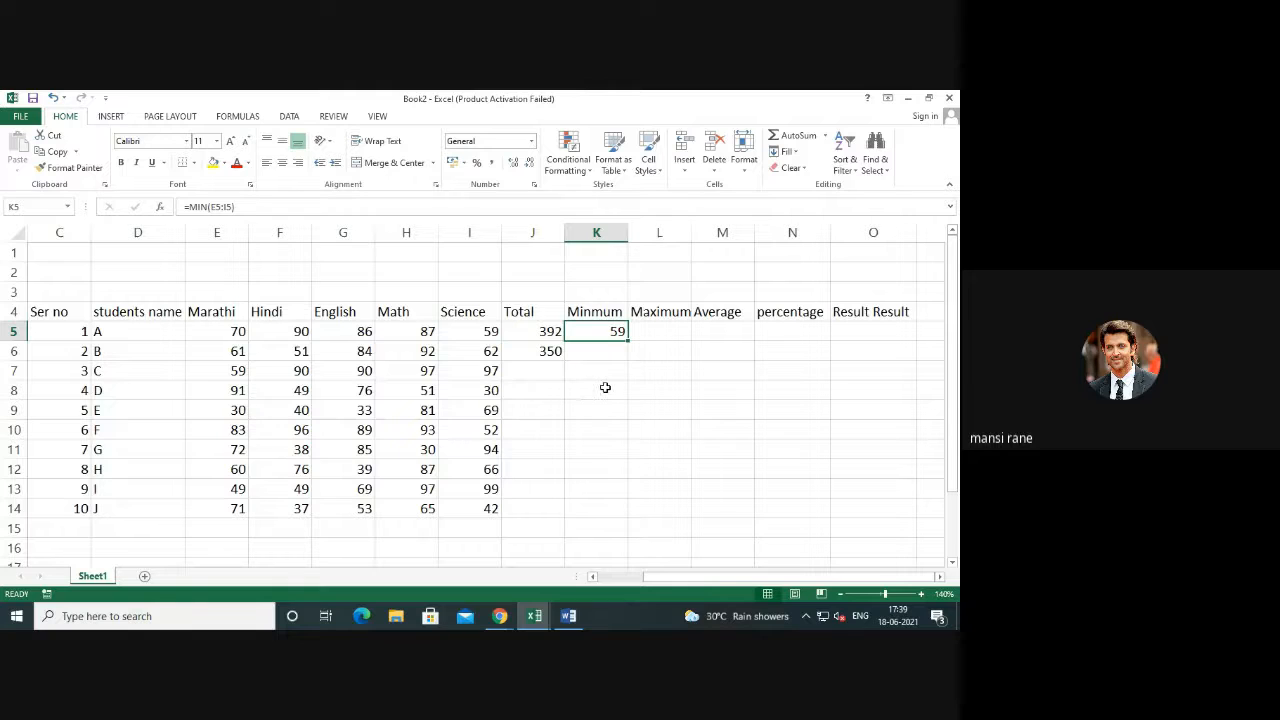
# Calculate student A's maximum mark in cell L5 with the formula =MAX(E5:I5) and check the entered formula.
pyautogui.click(665, 336)
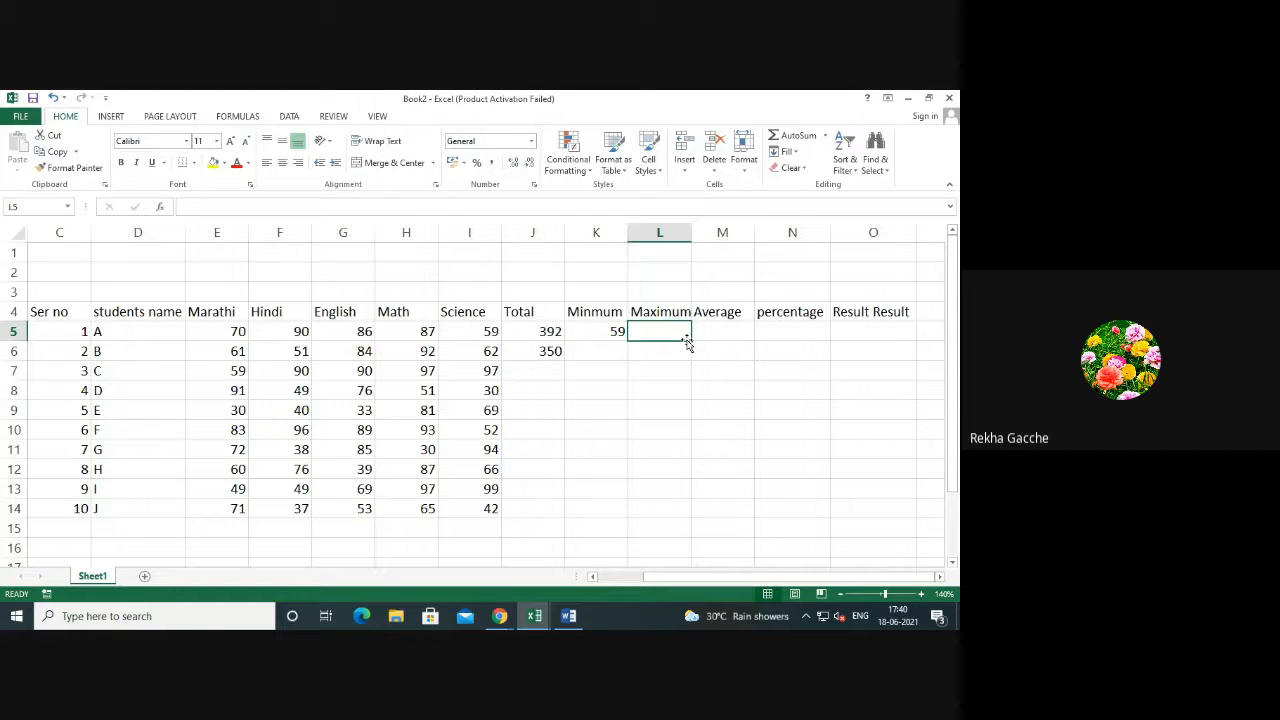
pyautogui.write('=')
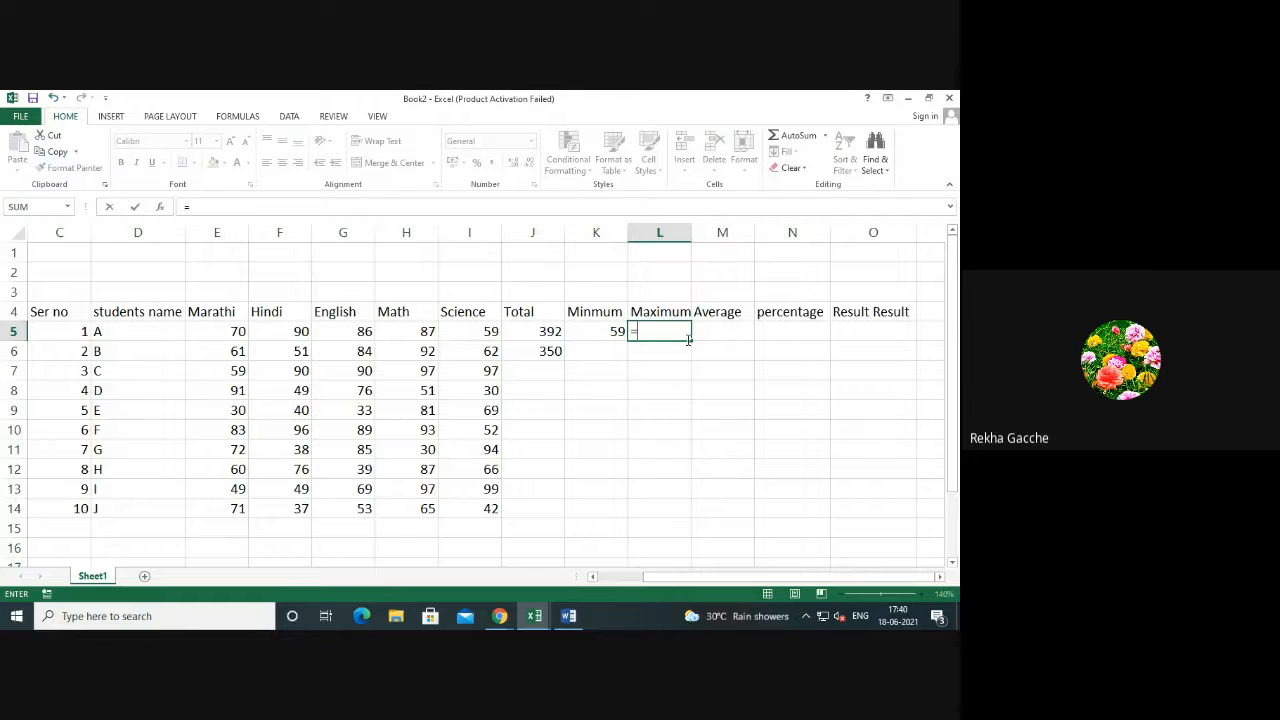
pyautogui.write('M')
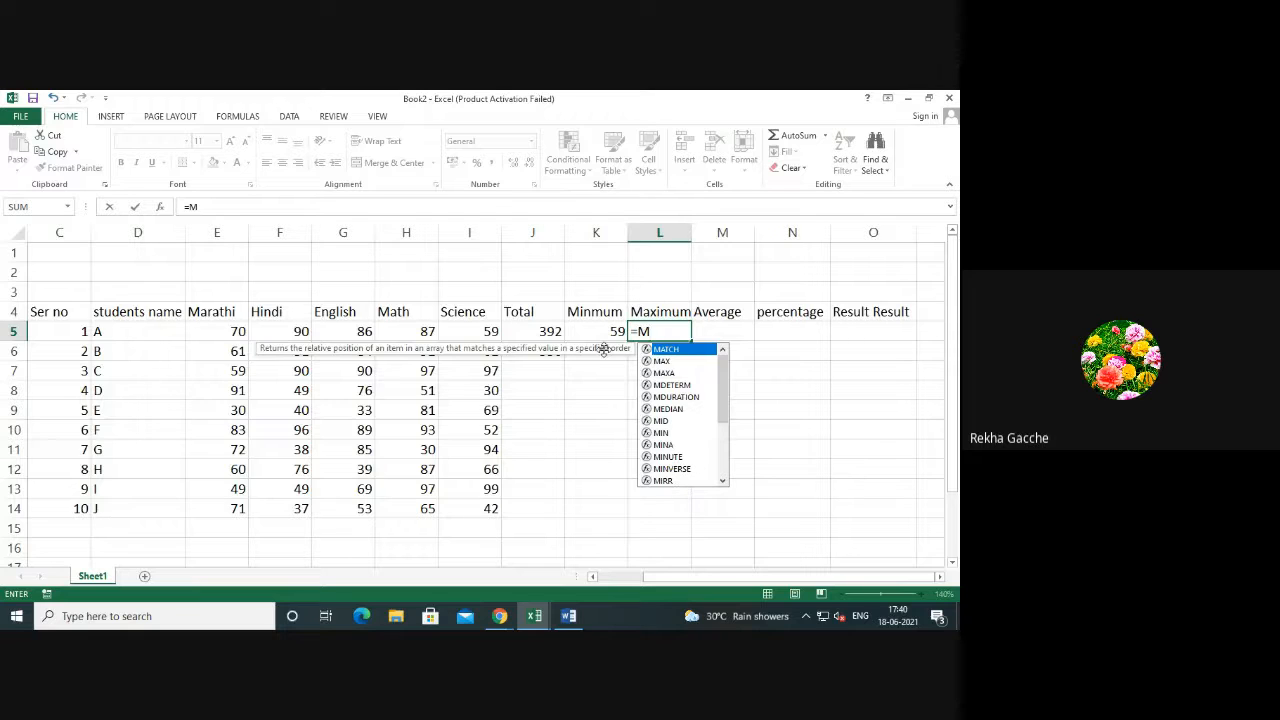
pyautogui.doubleClick(666, 362)
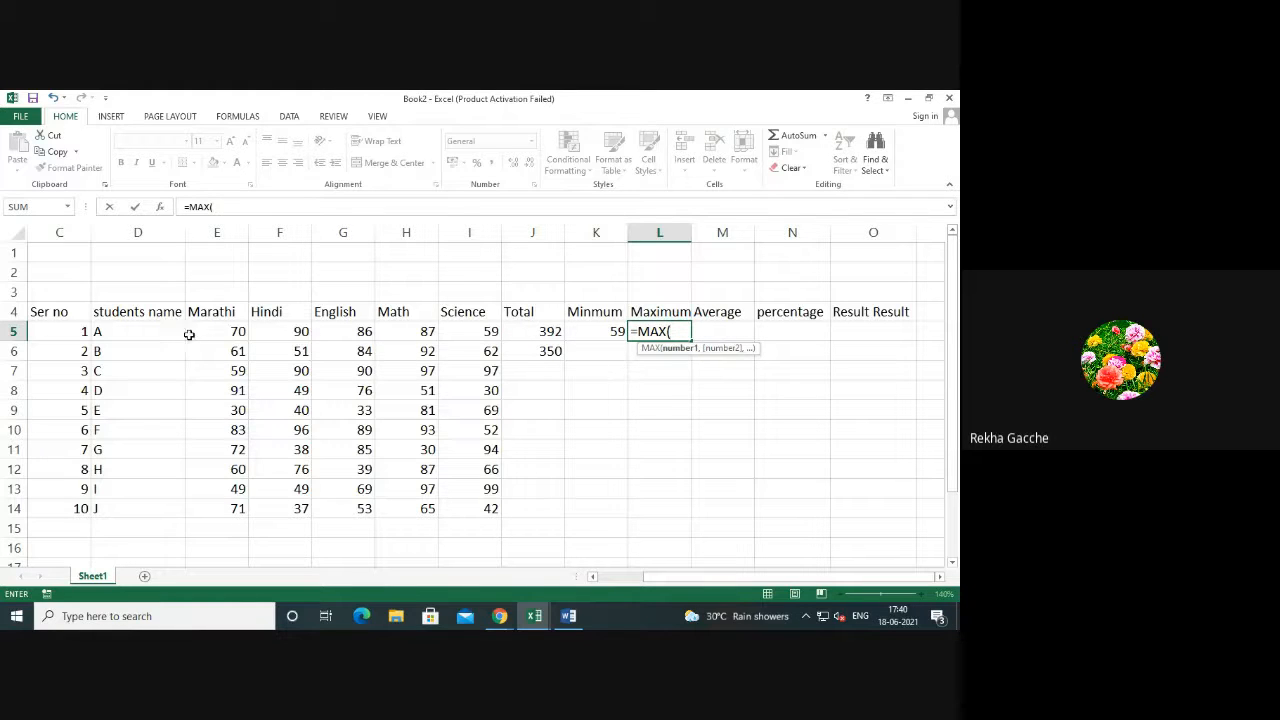
pyautogui.moveTo(215, 332); pyautogui.dragTo(455, 339)
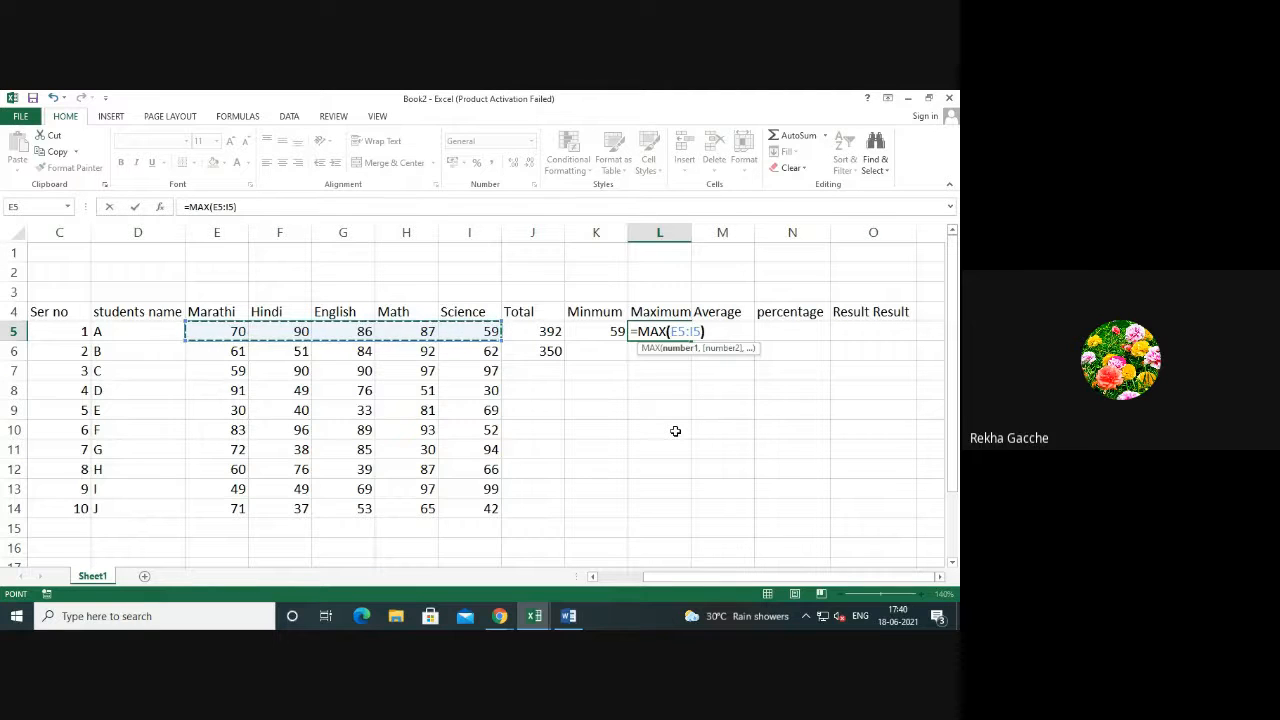
pyautogui.press('Return')
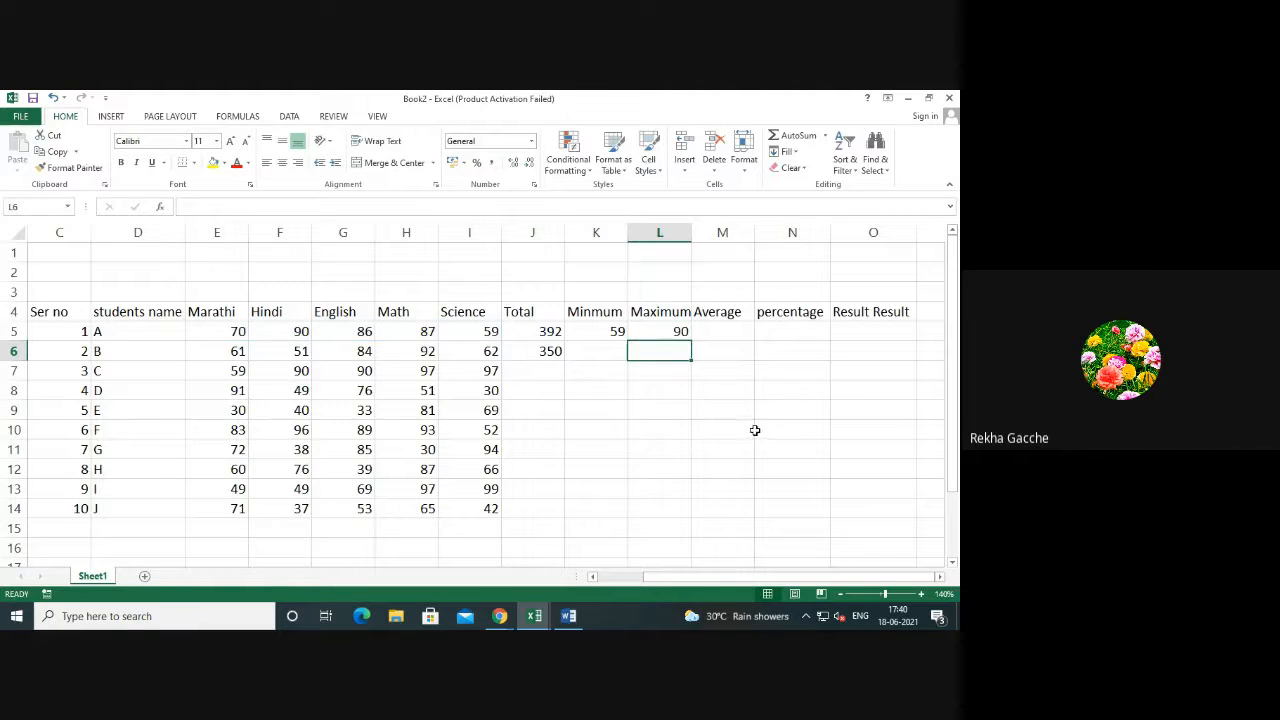
pyautogui.click(672, 336)
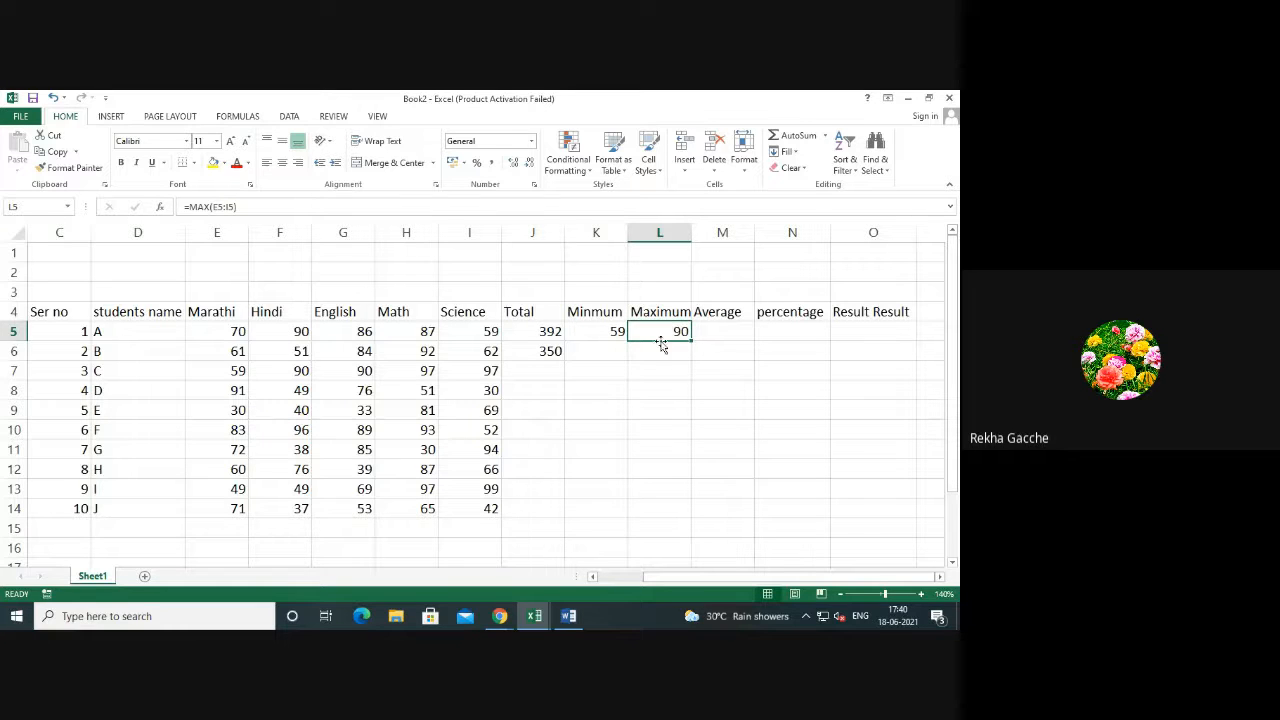
pyautogui.click(679, 426)
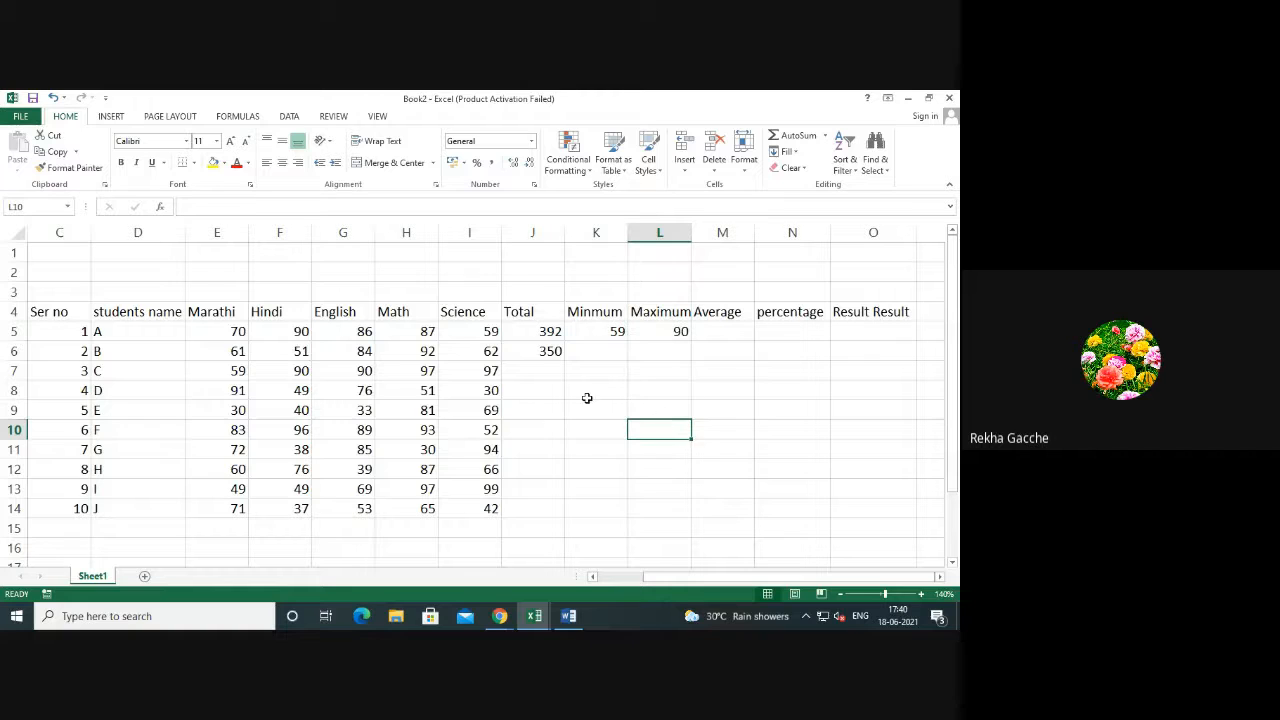
pyautogui.click(720, 334)
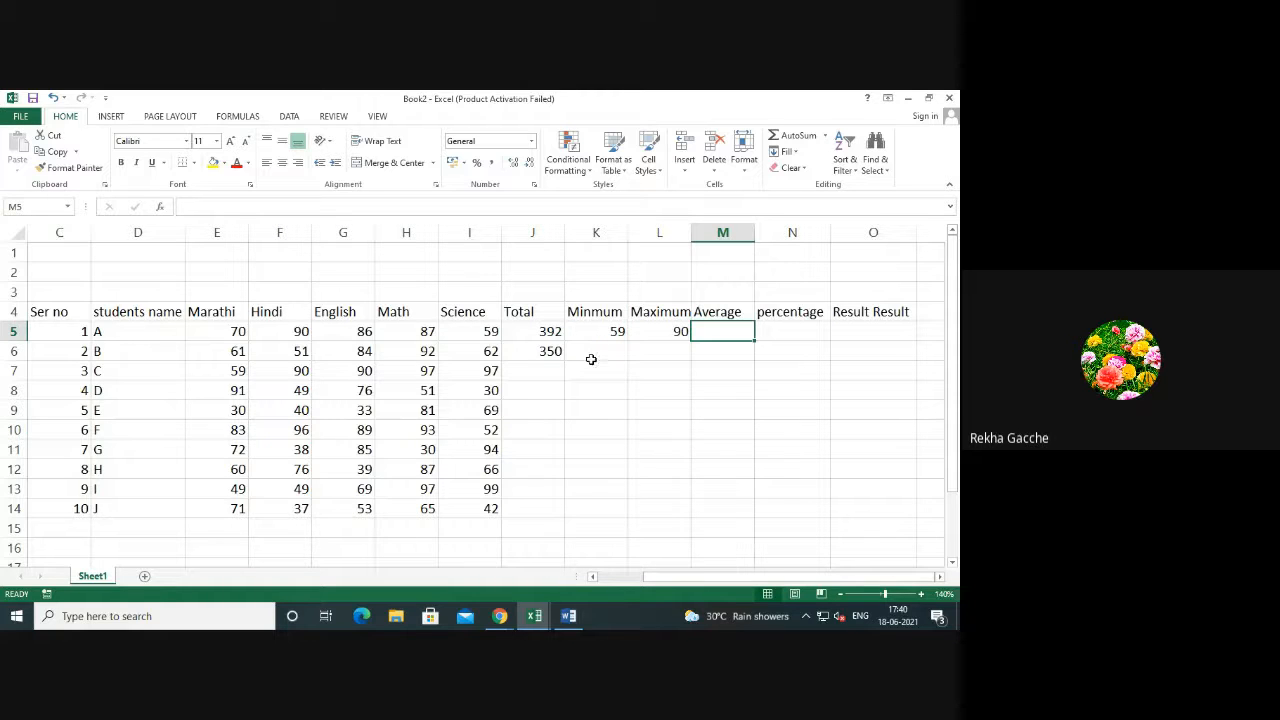
pyautogui.click(545, 354)
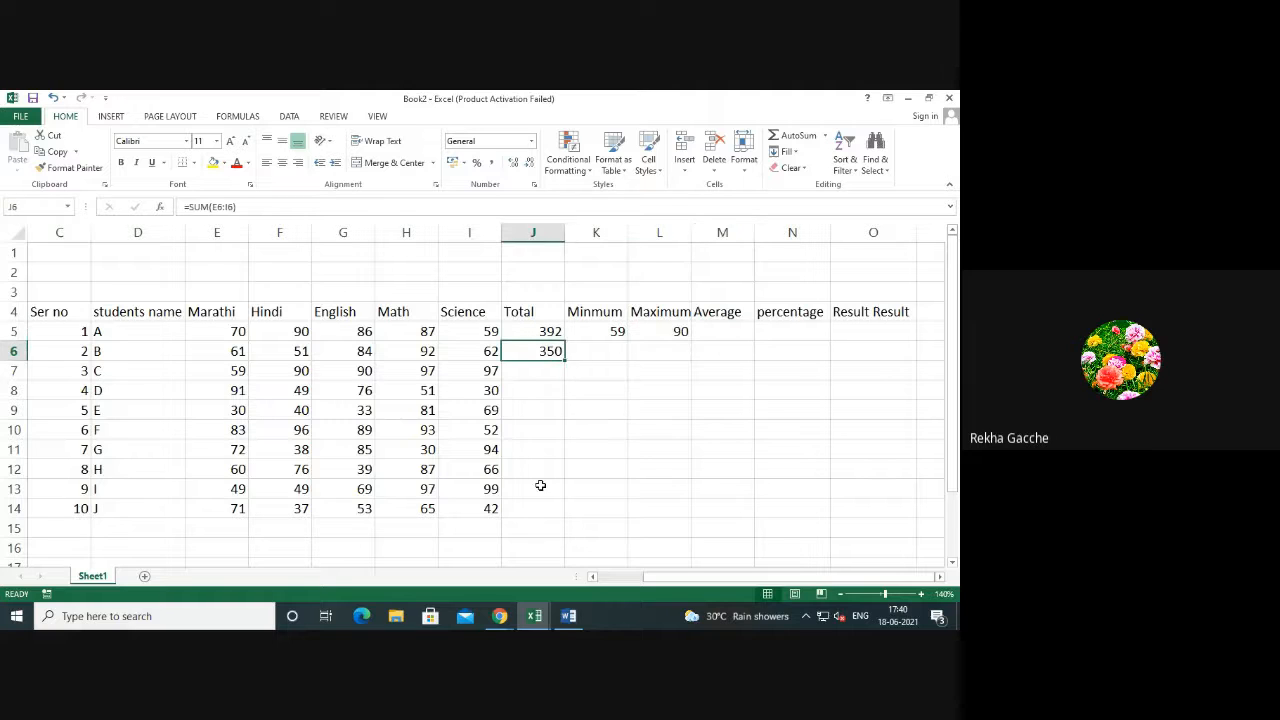
pyautogui.click(640, 392)
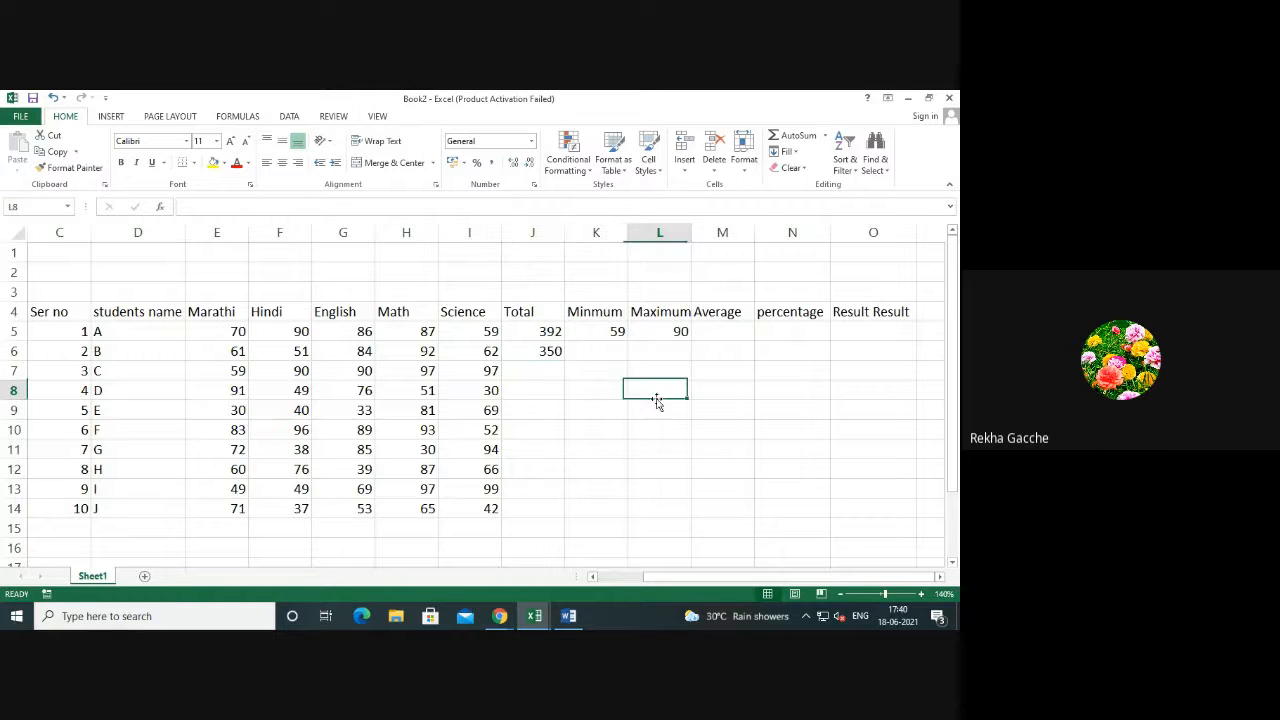
pyautogui.click(543, 334)
pyautogui.click(554, 367)
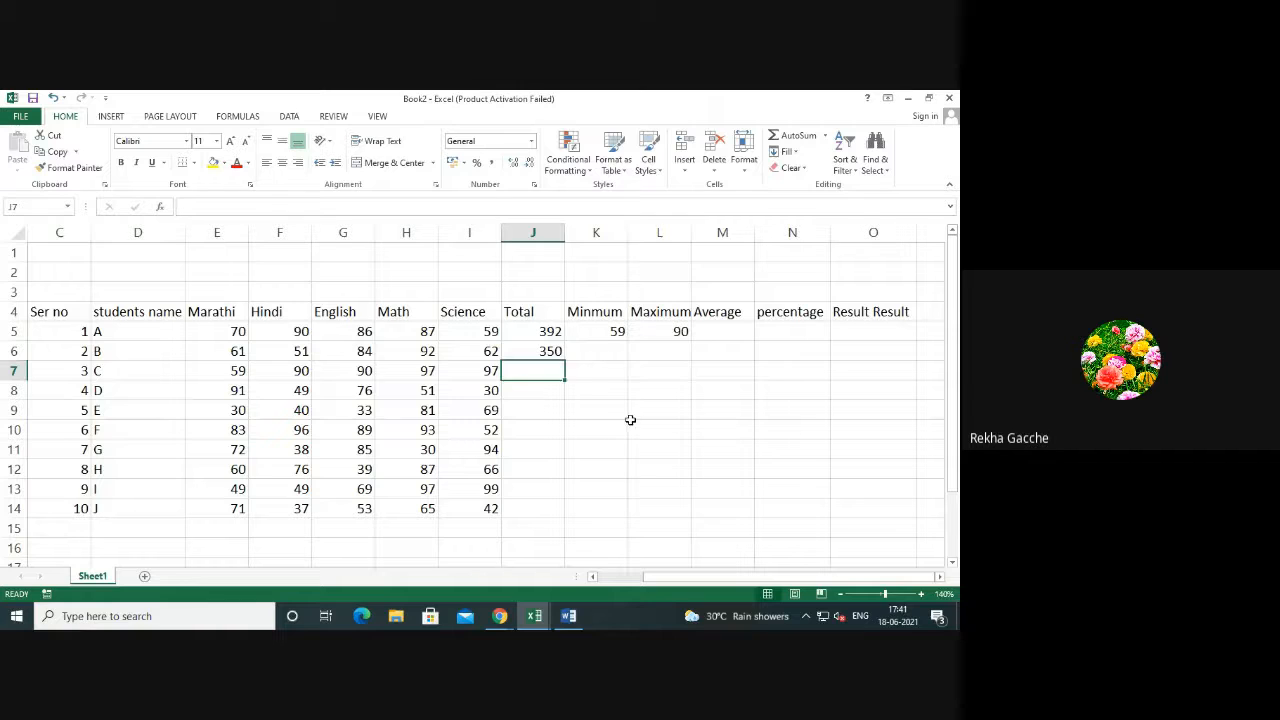
pyautogui.click(630, 423)
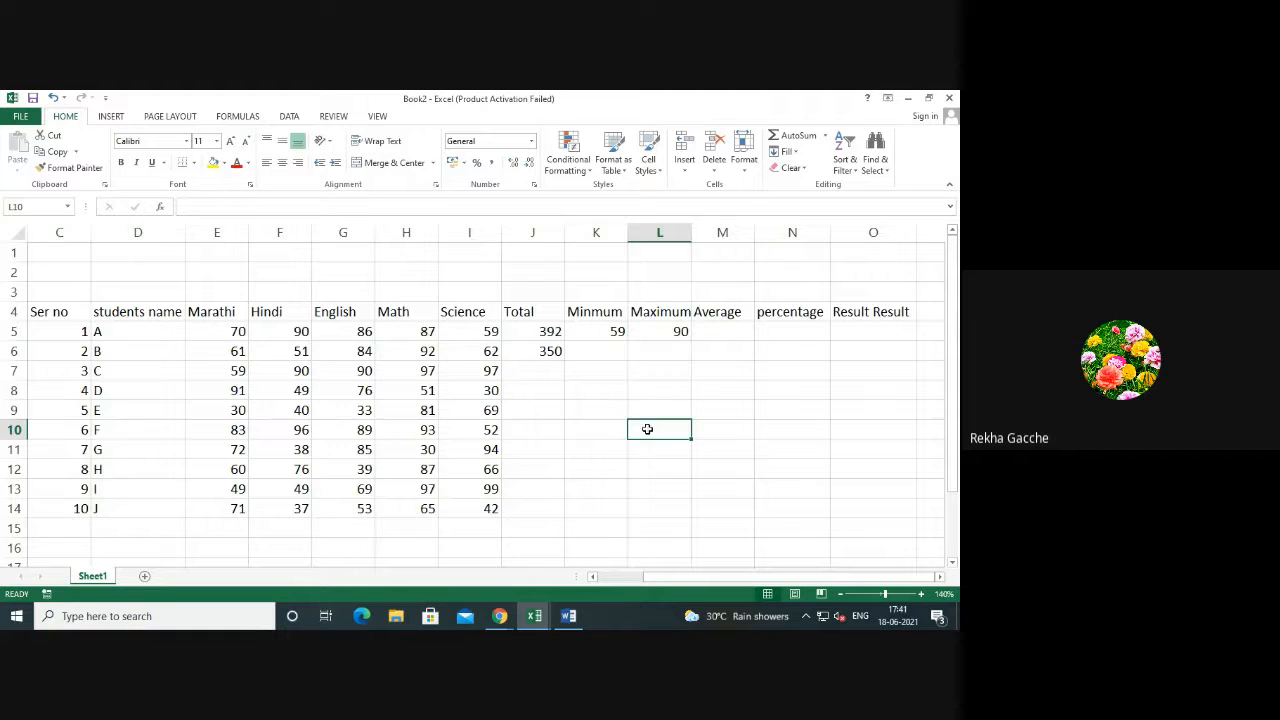
# Calculate student A's average mark in cell M5 with the formula =AVERAGE(E5:I5).
pyautogui.click(727, 334)
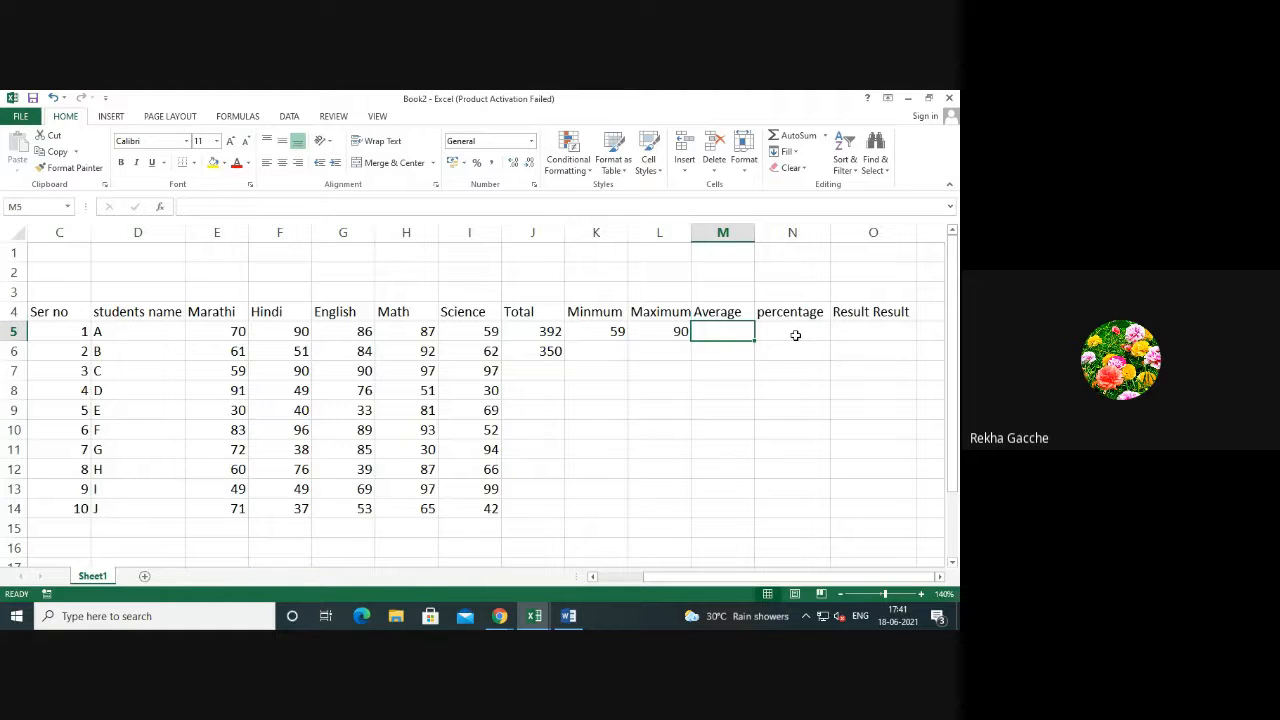
pyautogui.write('=')
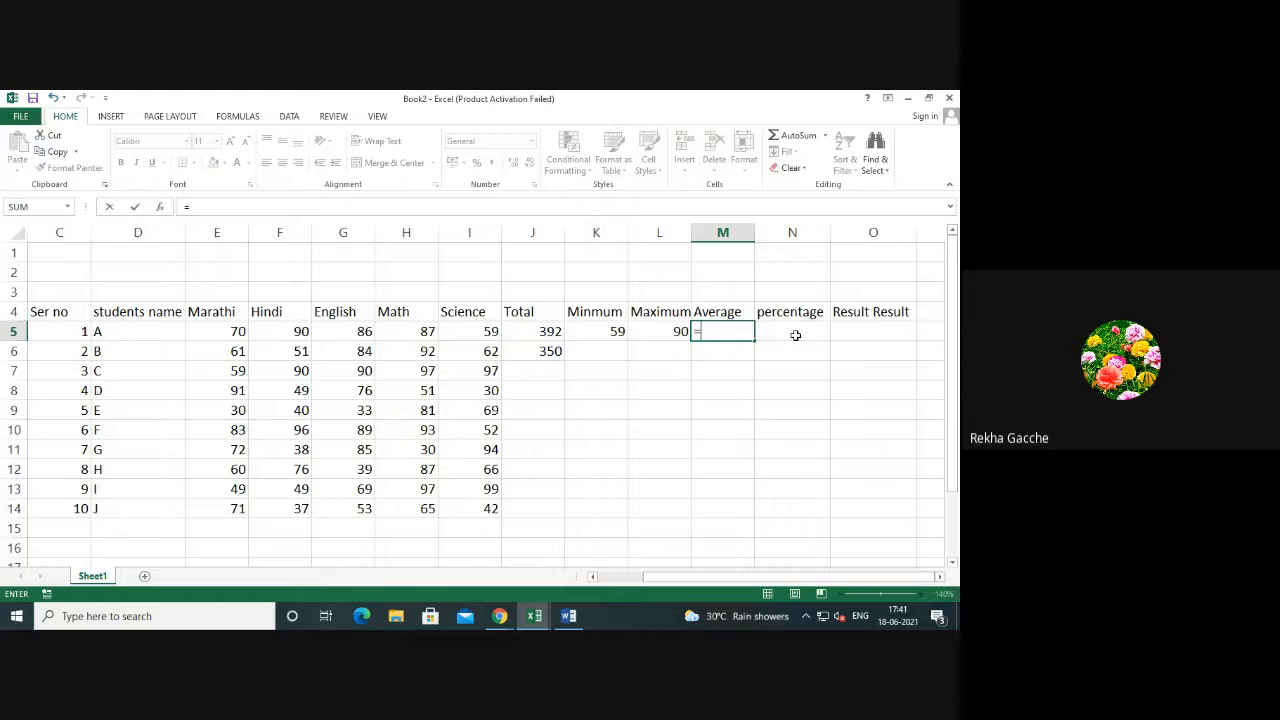
pyautogui.write('AVER')
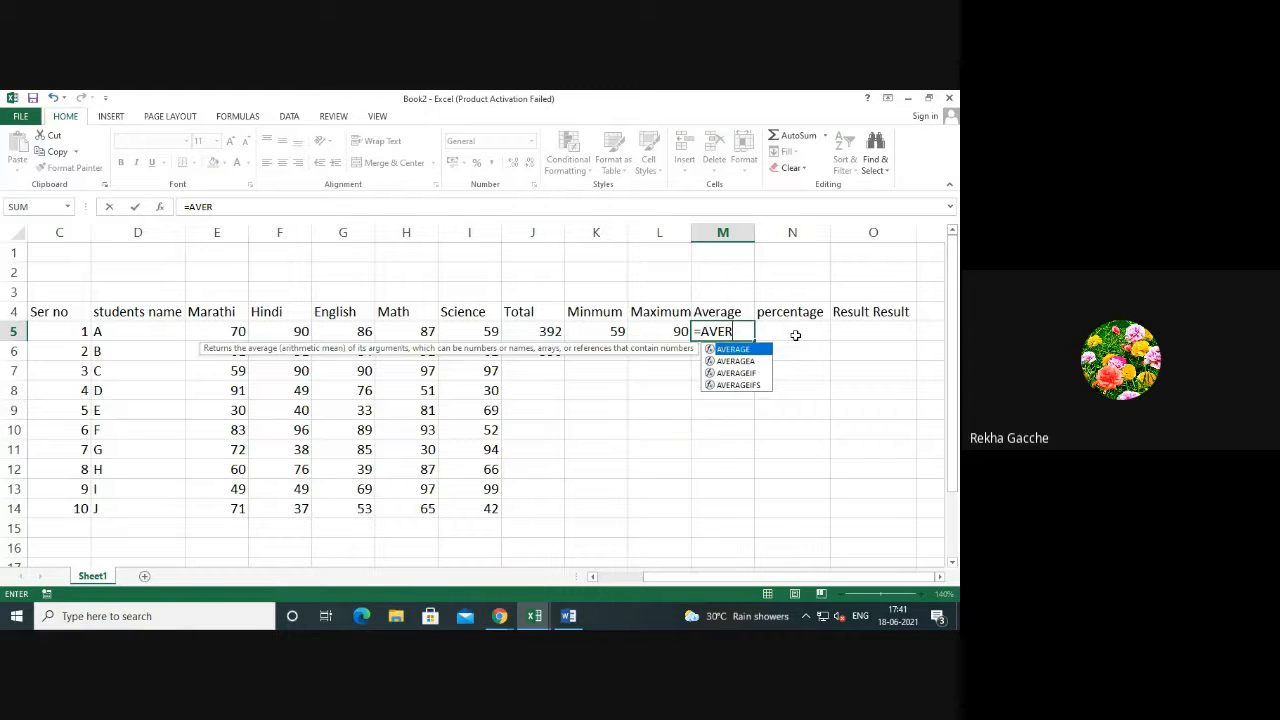
pyautogui.doubleClick(737, 349)
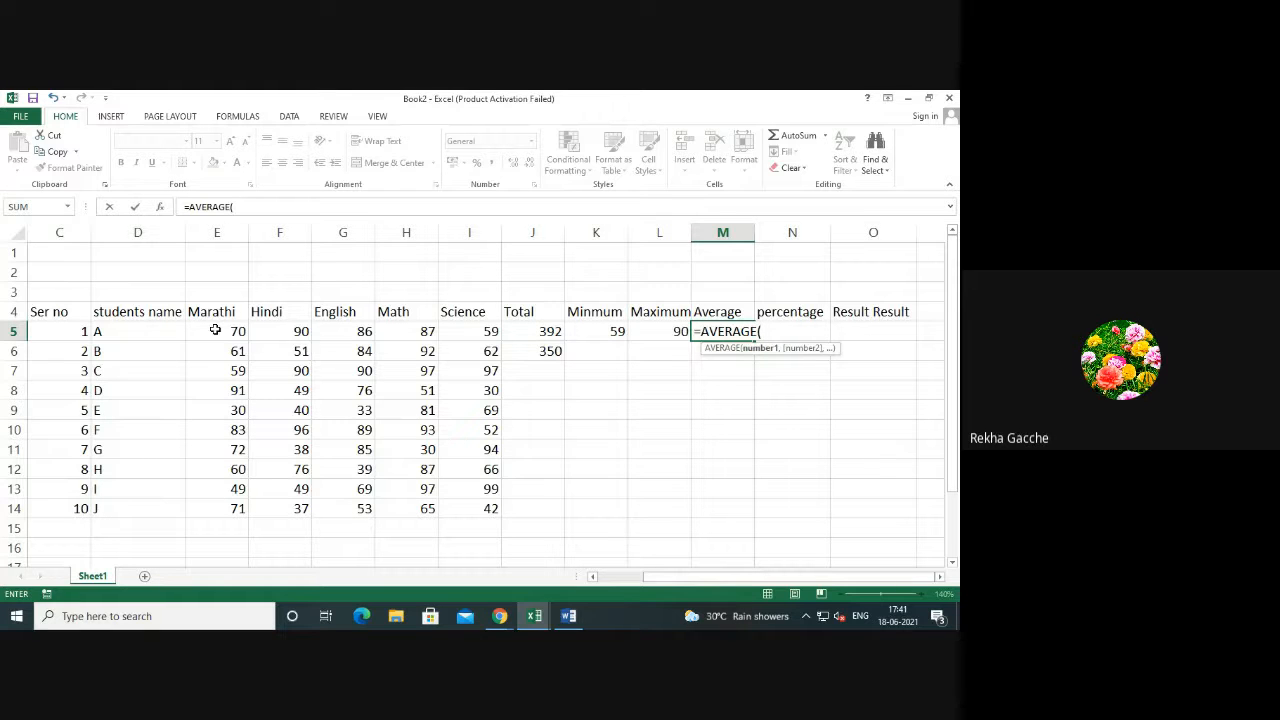
pyautogui.moveTo(215, 330); pyautogui.dragTo(469, 342)
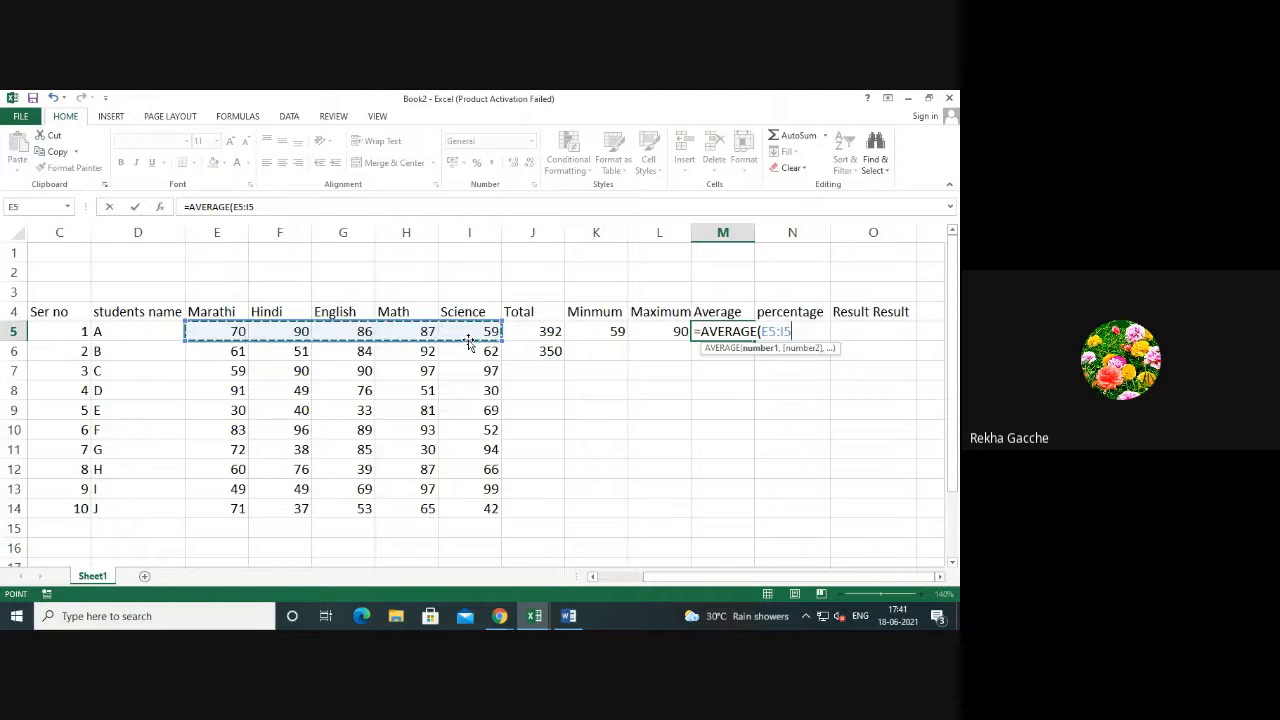
pyautogui.write(')')
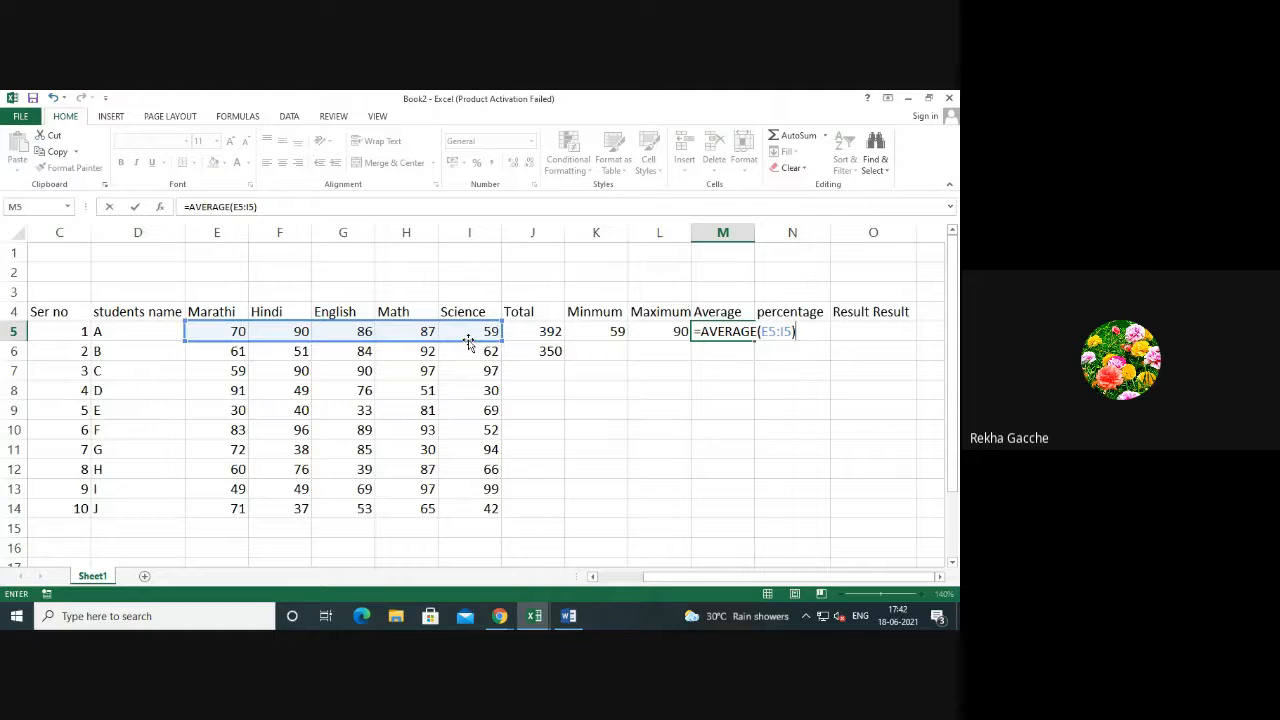
pyautogui.press('Return')
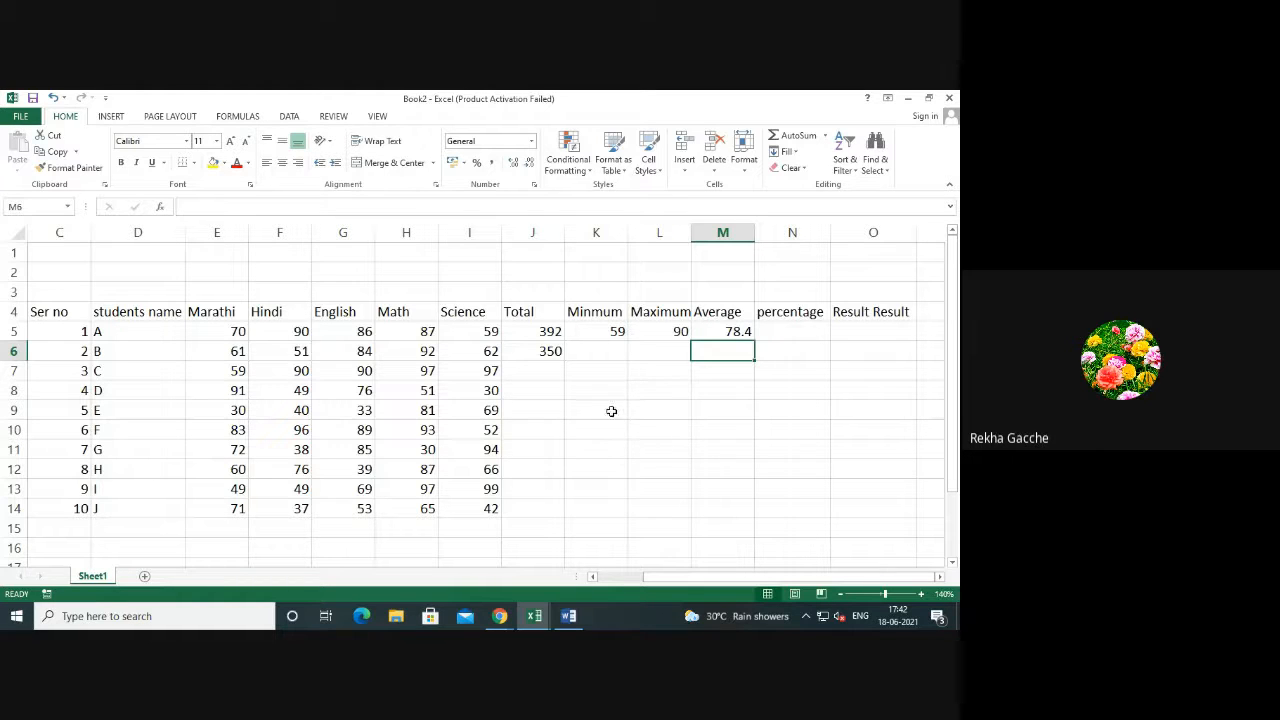
# Fill student A's average formula down the Average column through student J in row 14.
pyautogui.click(729, 336)
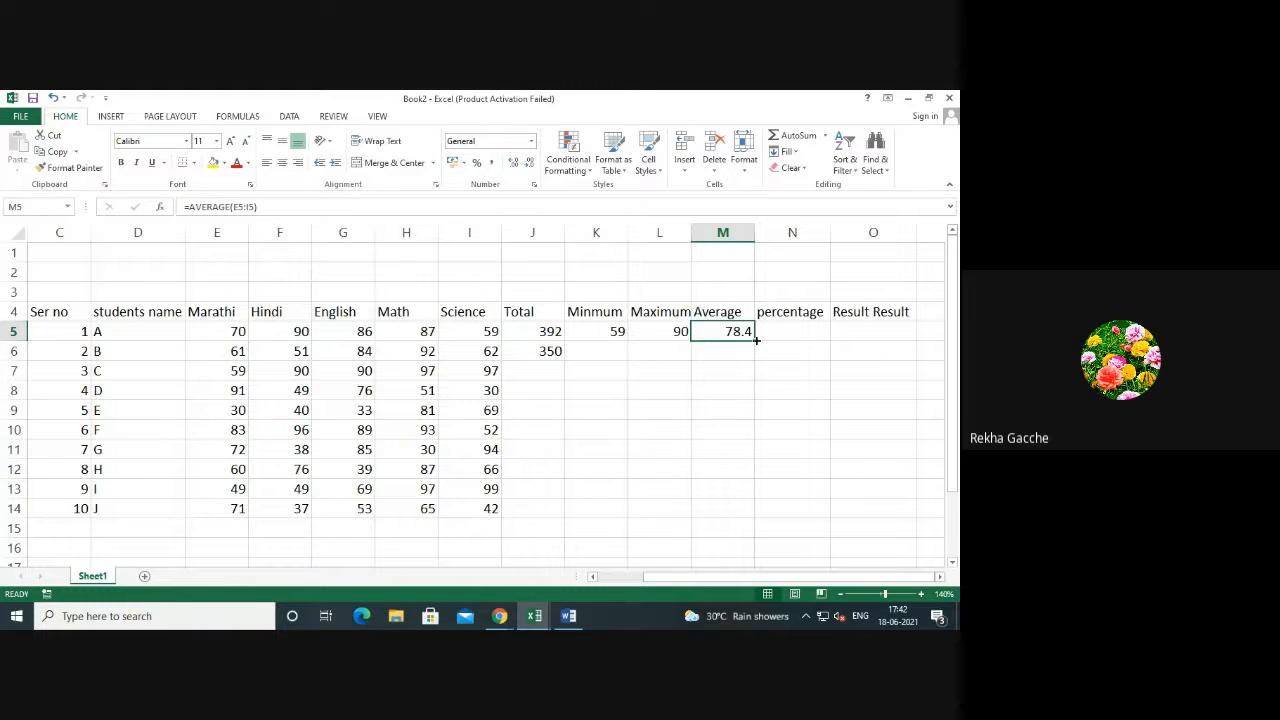
pyautogui.doubleClick(756, 340)
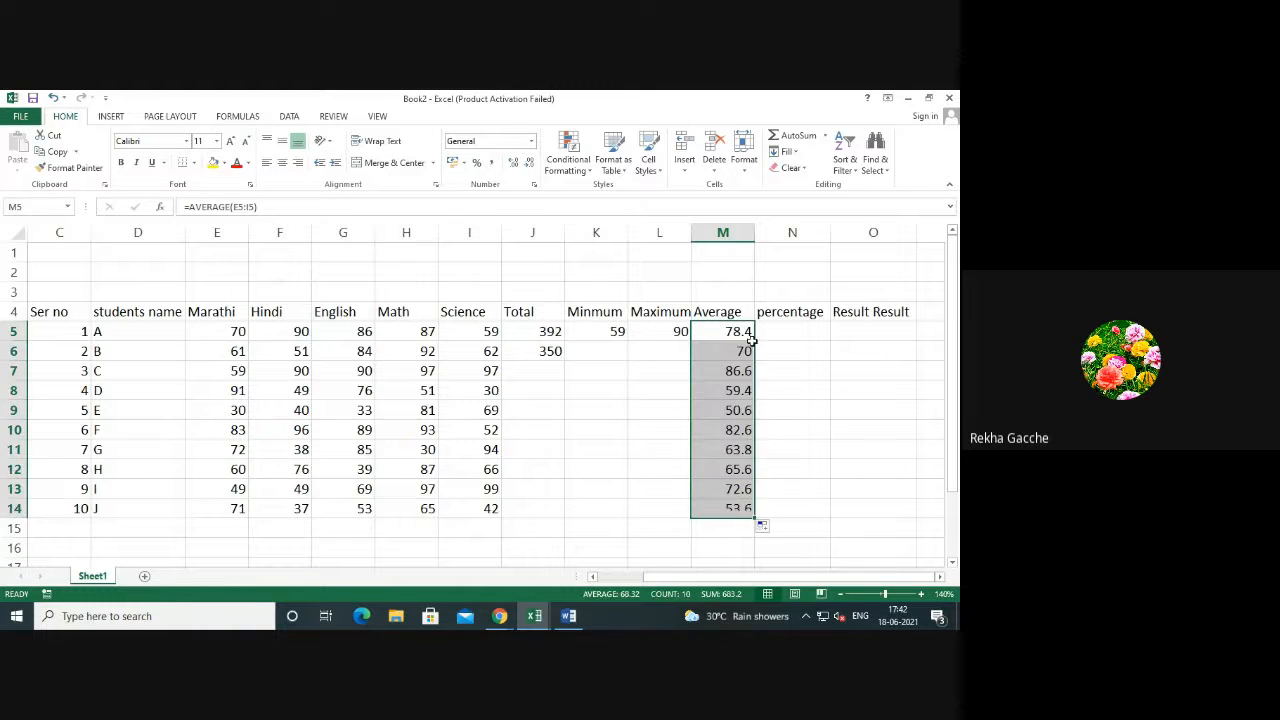
pyautogui.click(810, 478)
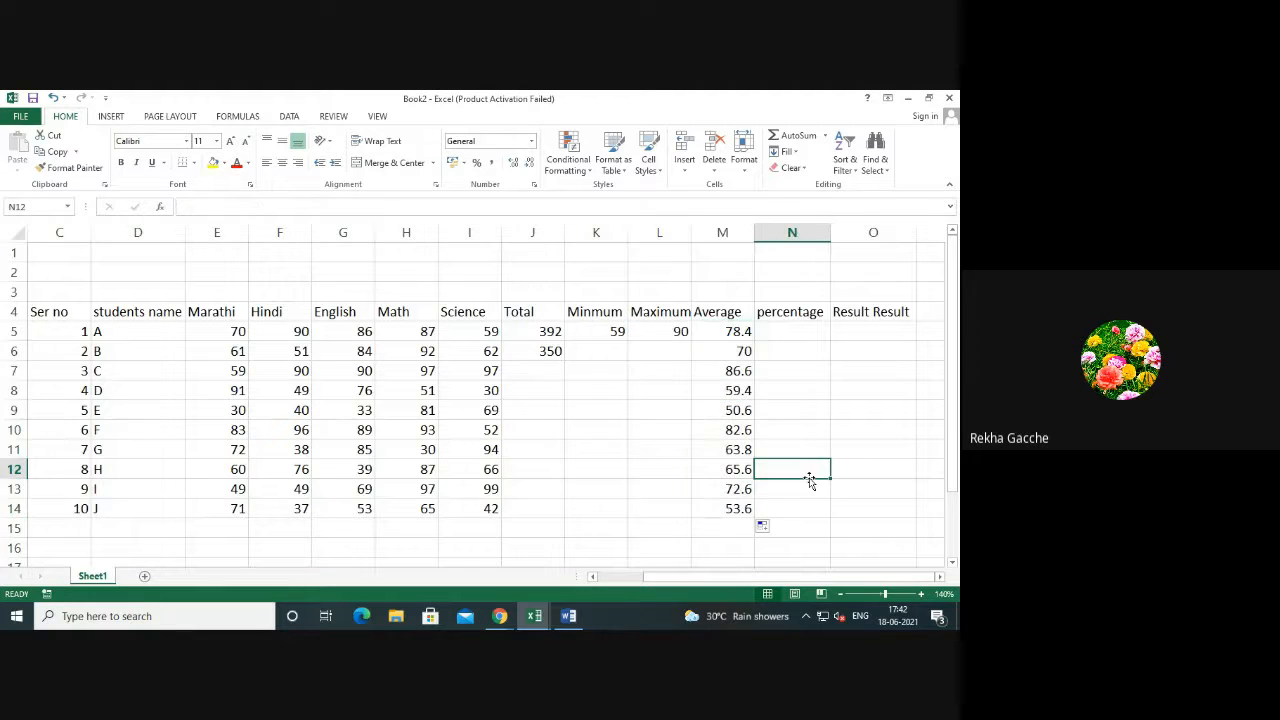
# Re-enter the formula =AVERAGE(E5:I5) in cell M5 for student A's average.
pyautogui.click(785, 337)
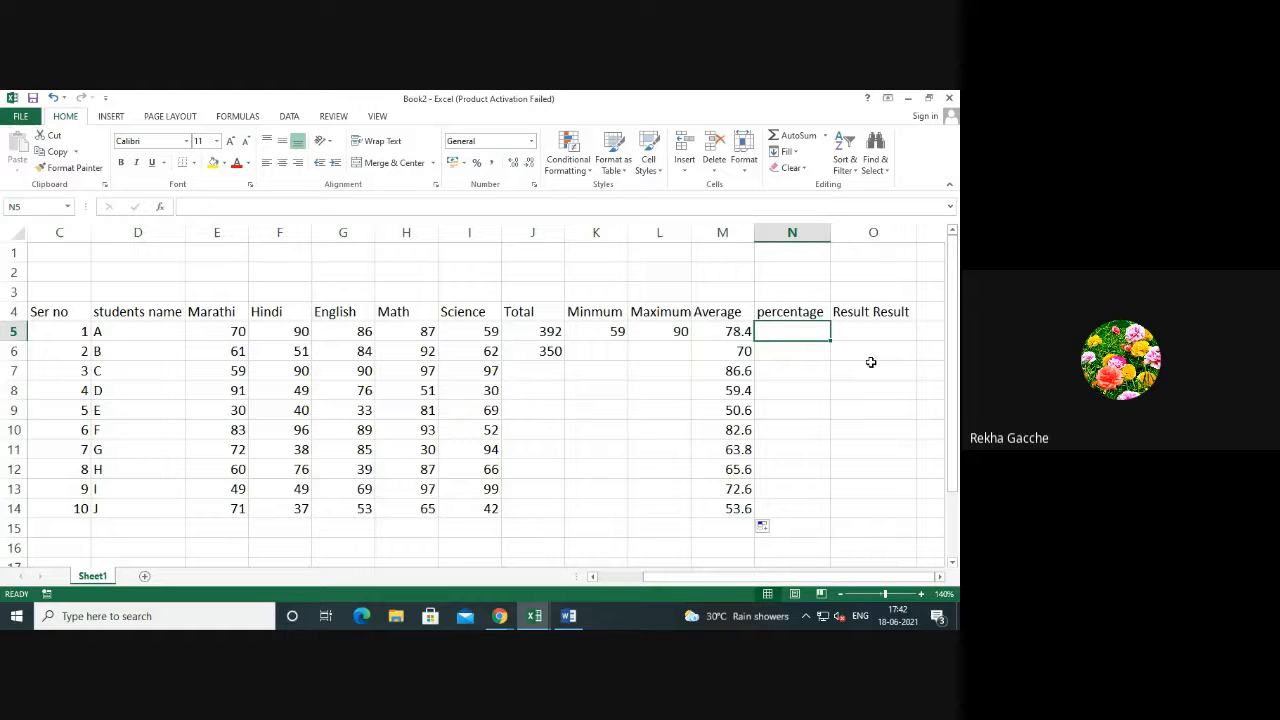
pyautogui.press('Left')
pyautogui.write('=')
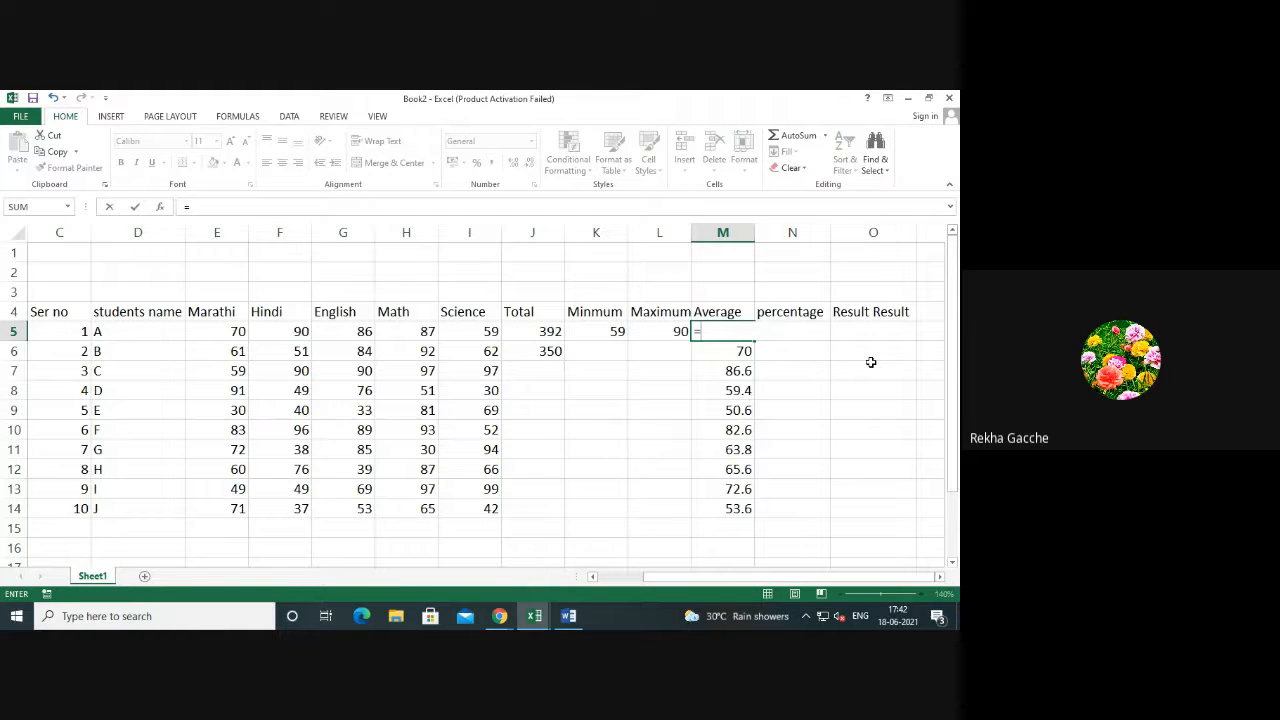
pyautogui.write('AVERAGE(E5:I5)')
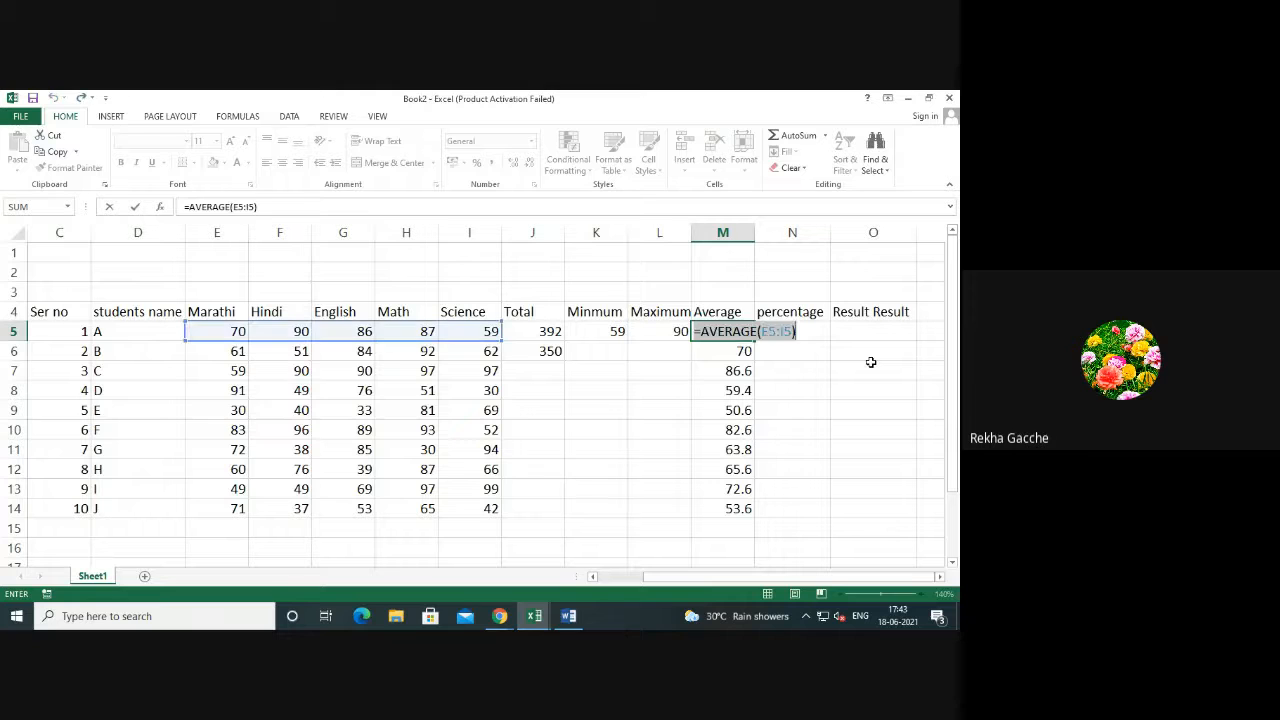
pyautogui.press('Return')
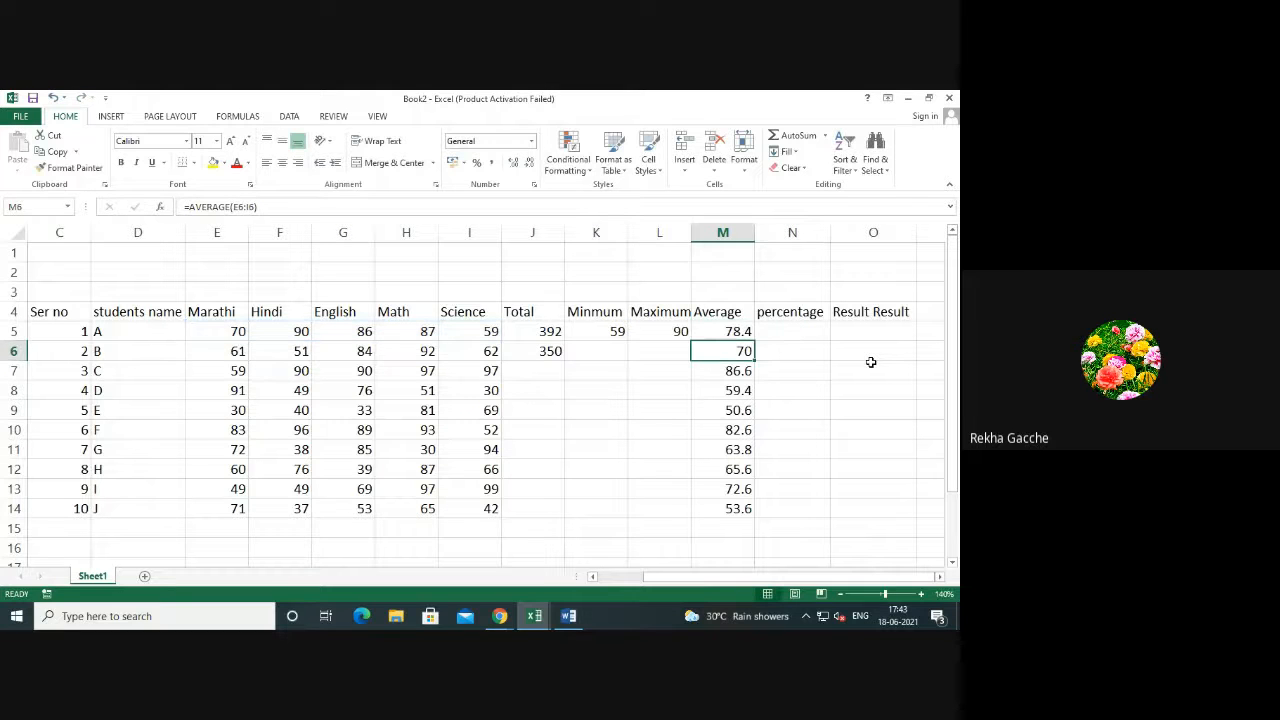
# Calculate student A's percentage in cell N5 with the formula =J5*100/500 and check the entered formula.
pyautogui.click(807, 334)
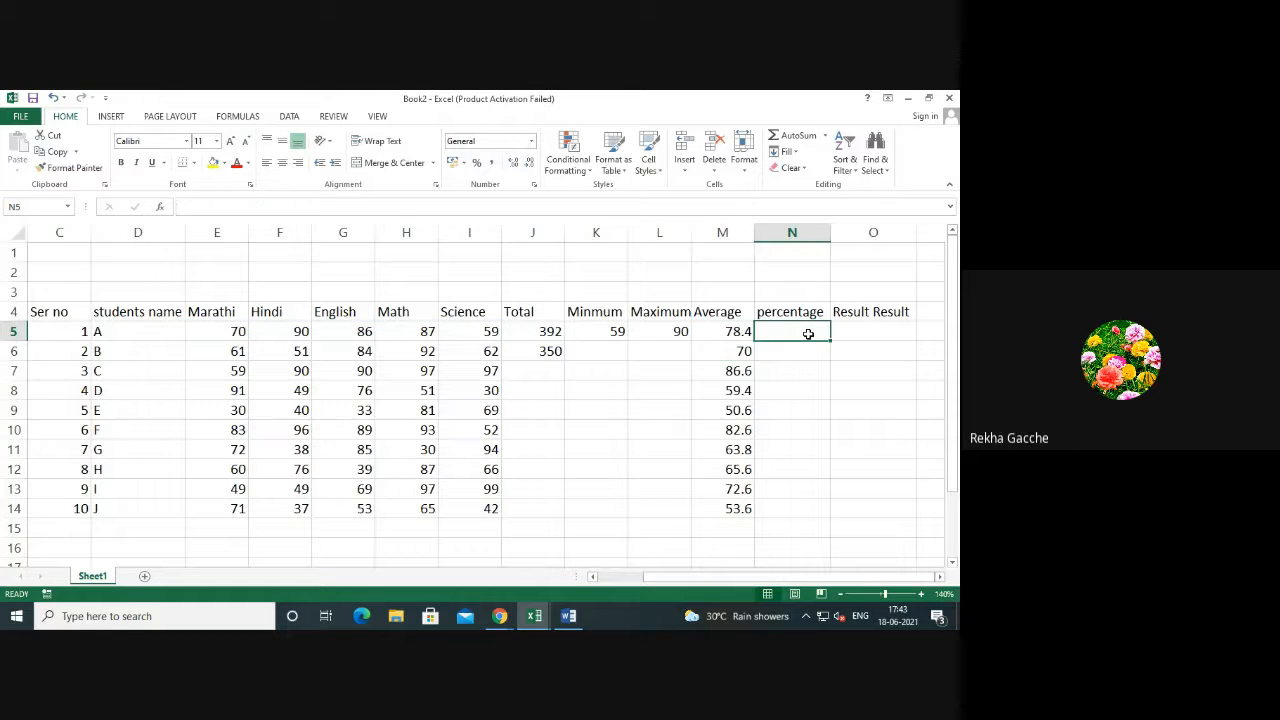
pyautogui.write('=')
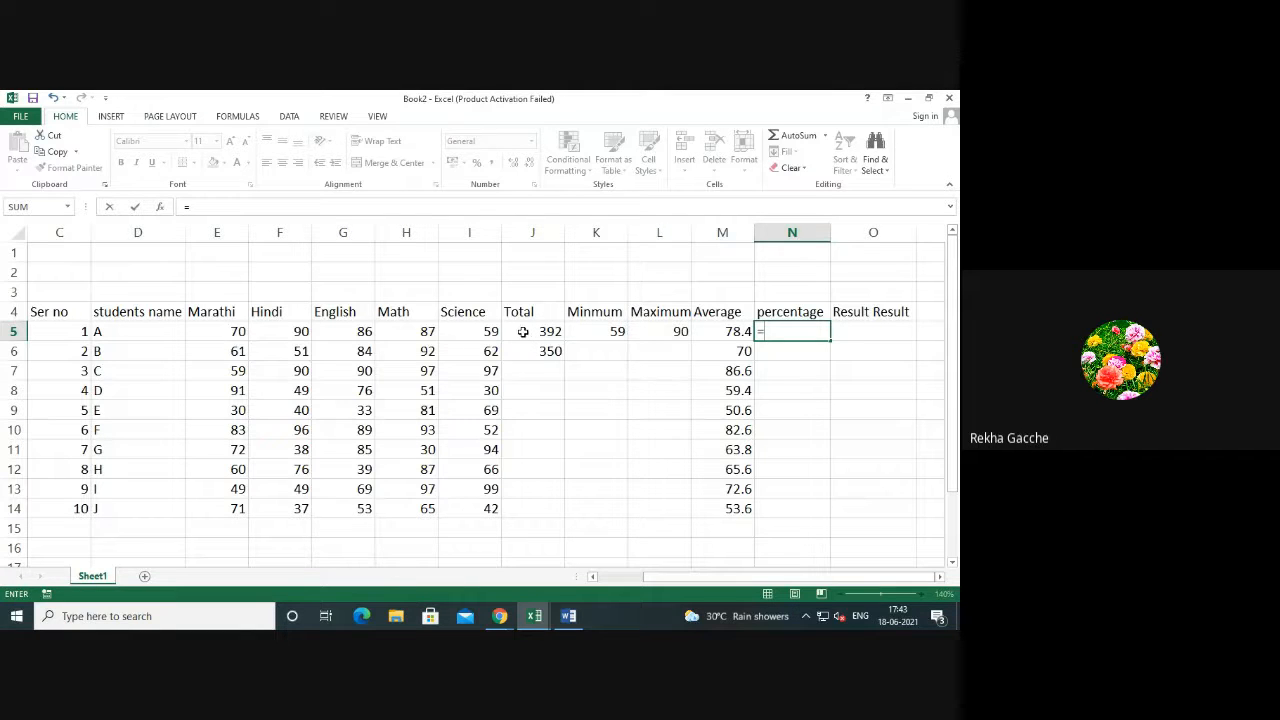
pyautogui.click(523, 331)
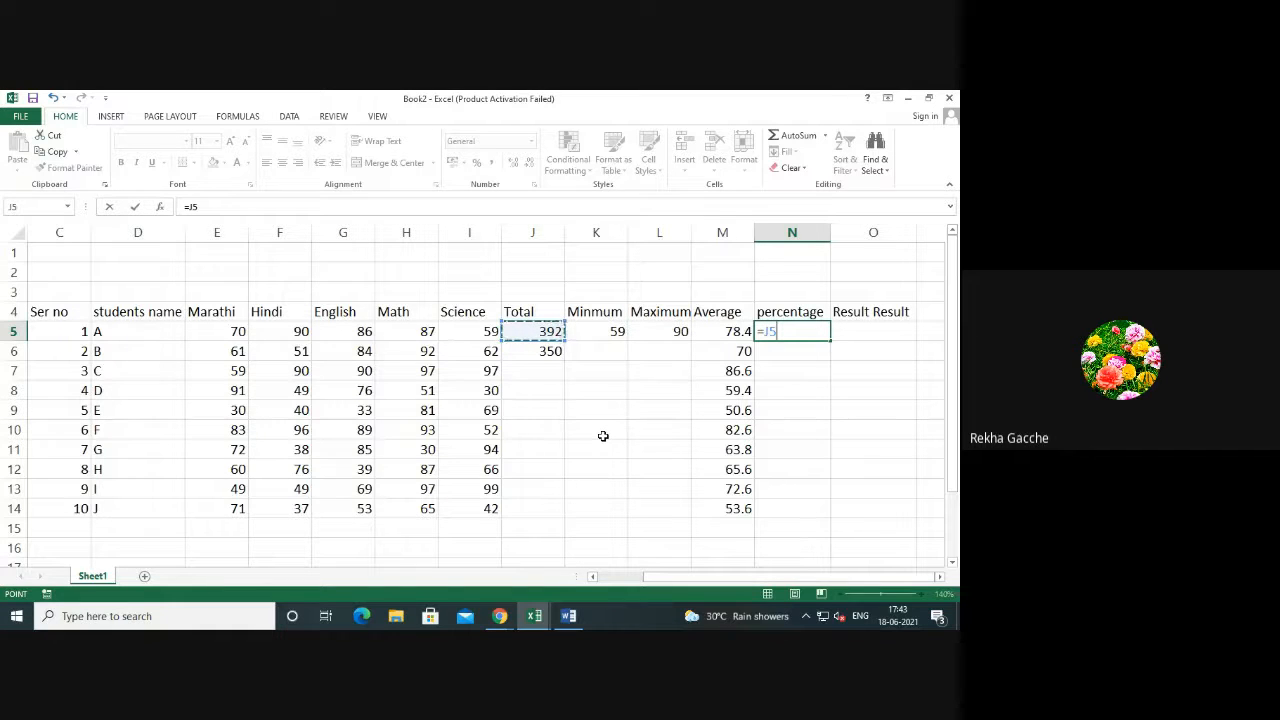
pyautogui.write('*')
pyautogui.write('100')
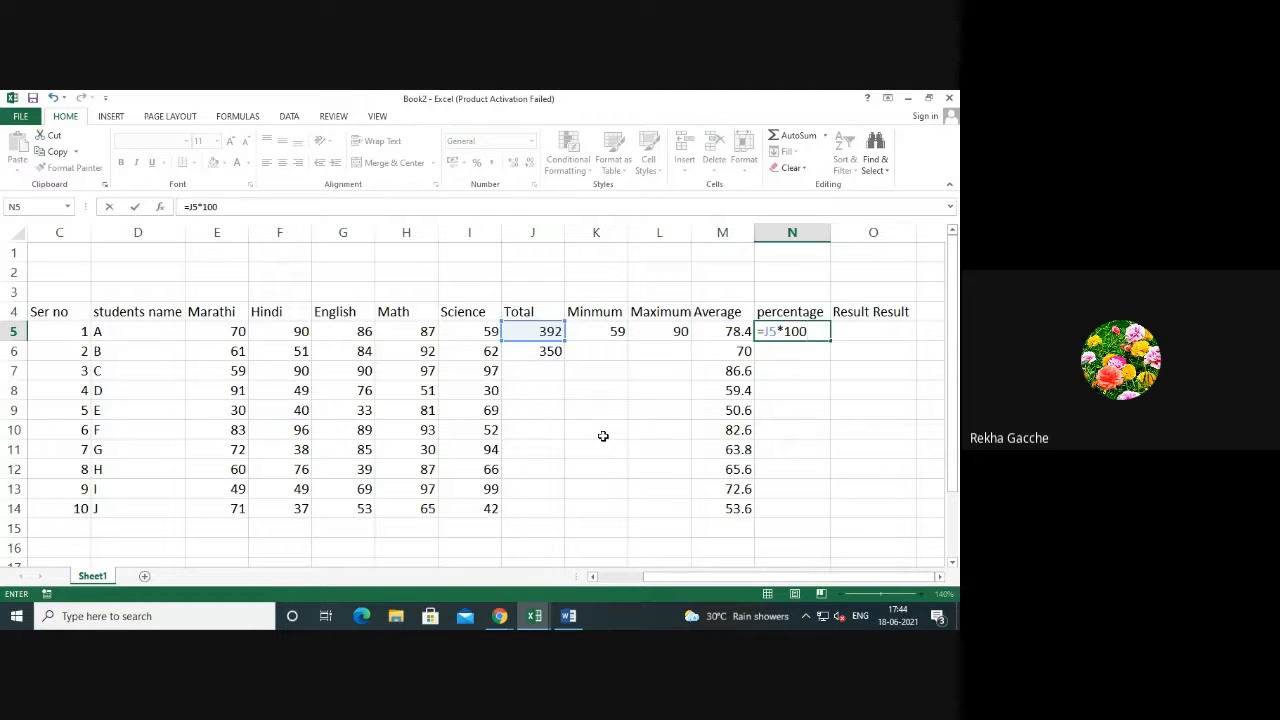
pyautogui.write('/')
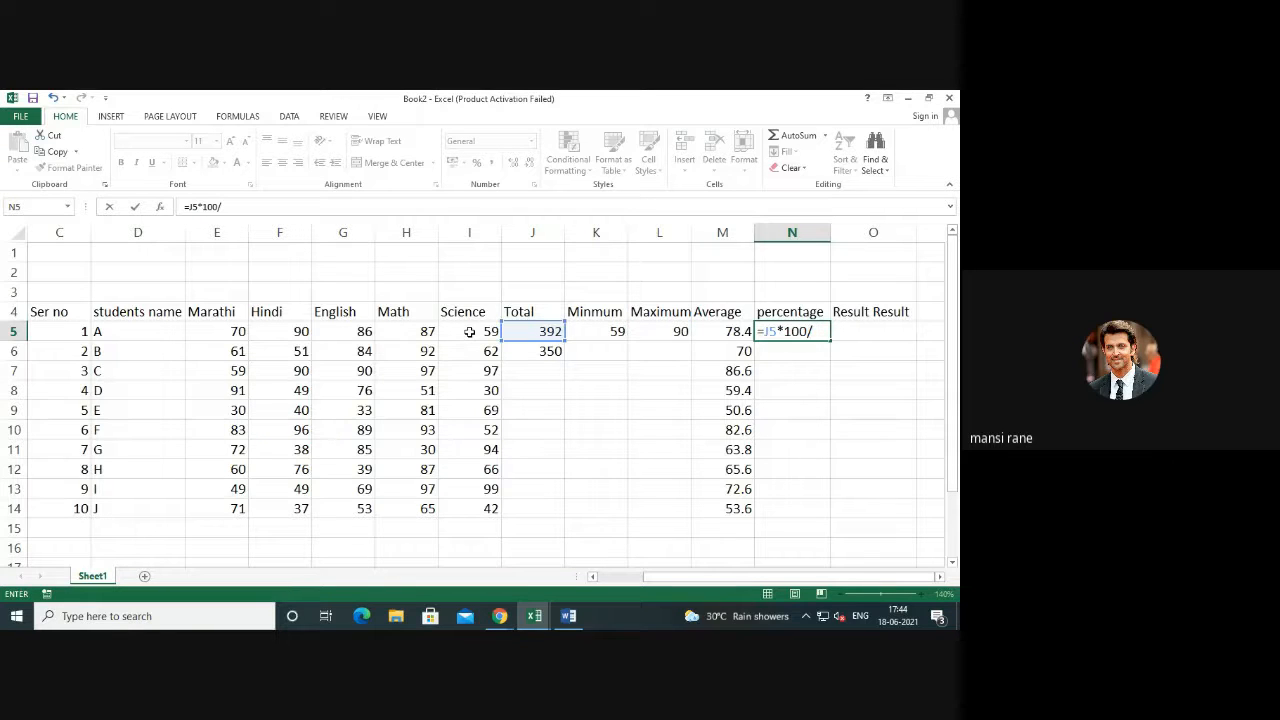
pyautogui.write('5')
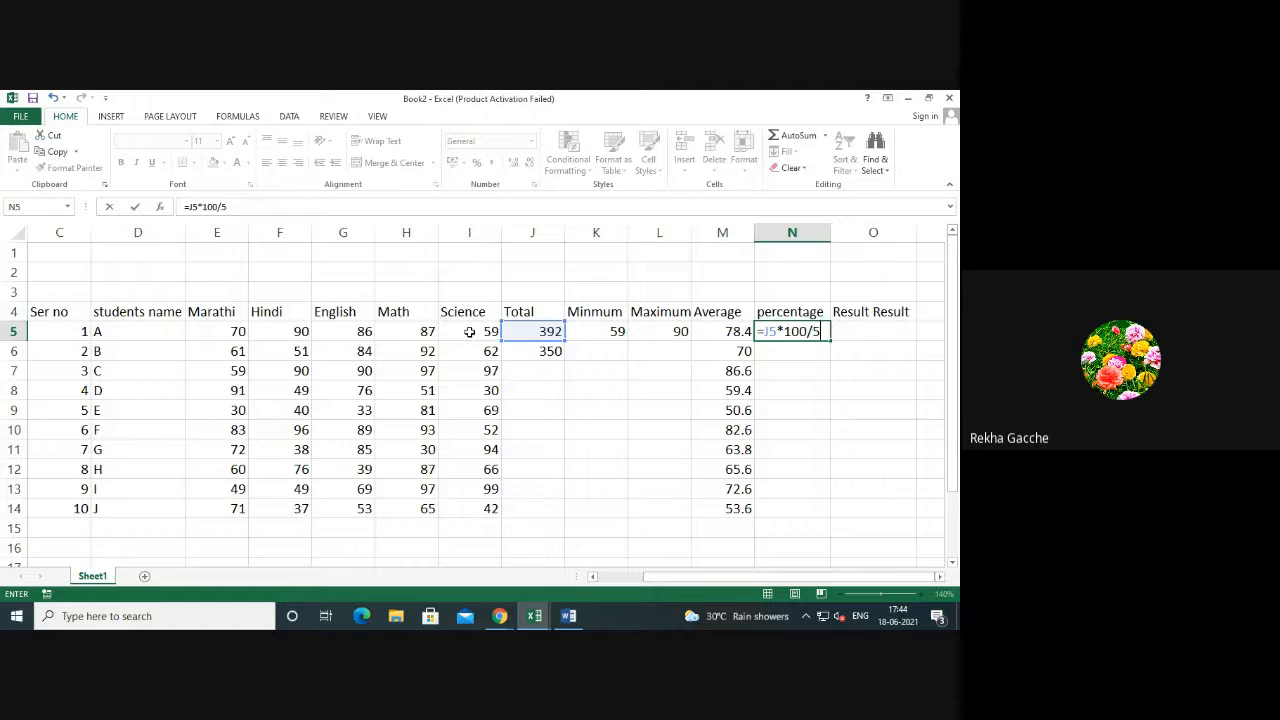
pyautogui.write('00')
pyautogui.press('Return')
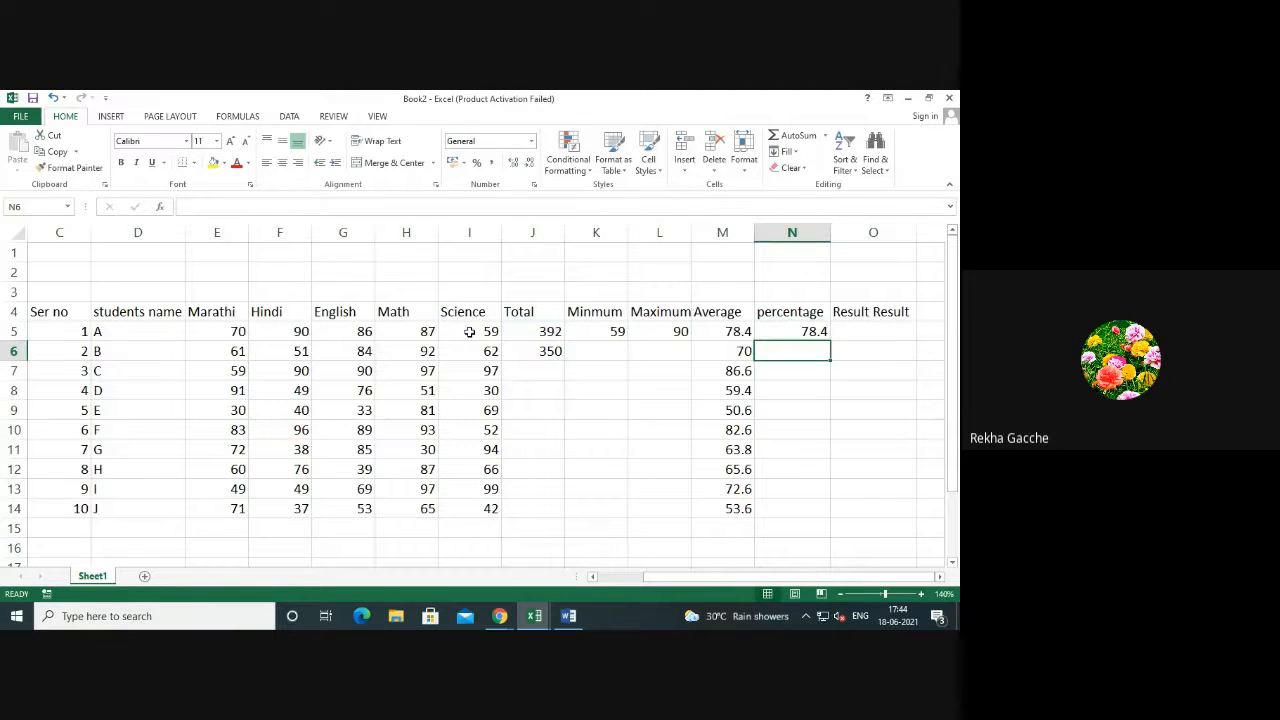
pyautogui.click(818, 336)
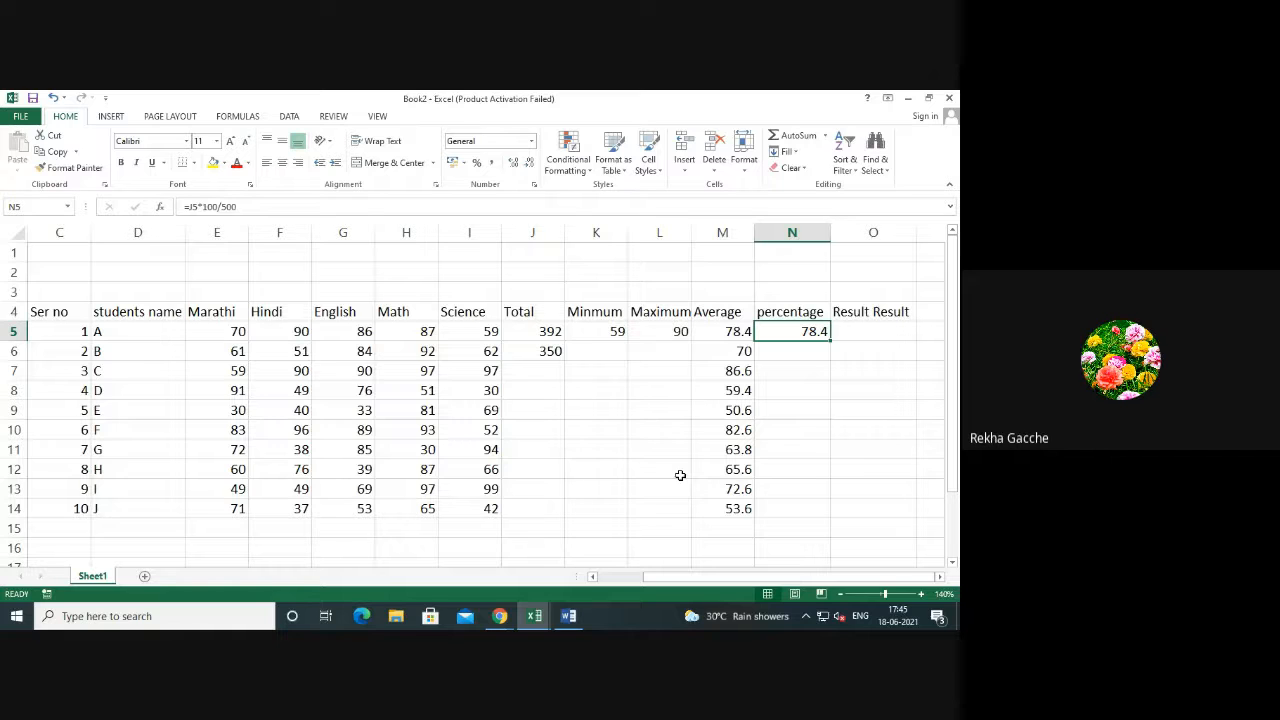
# Start saving the workbook to the computer and browse to the New Volume (G:) drive as the save location.
pyautogui.click(21, 119)
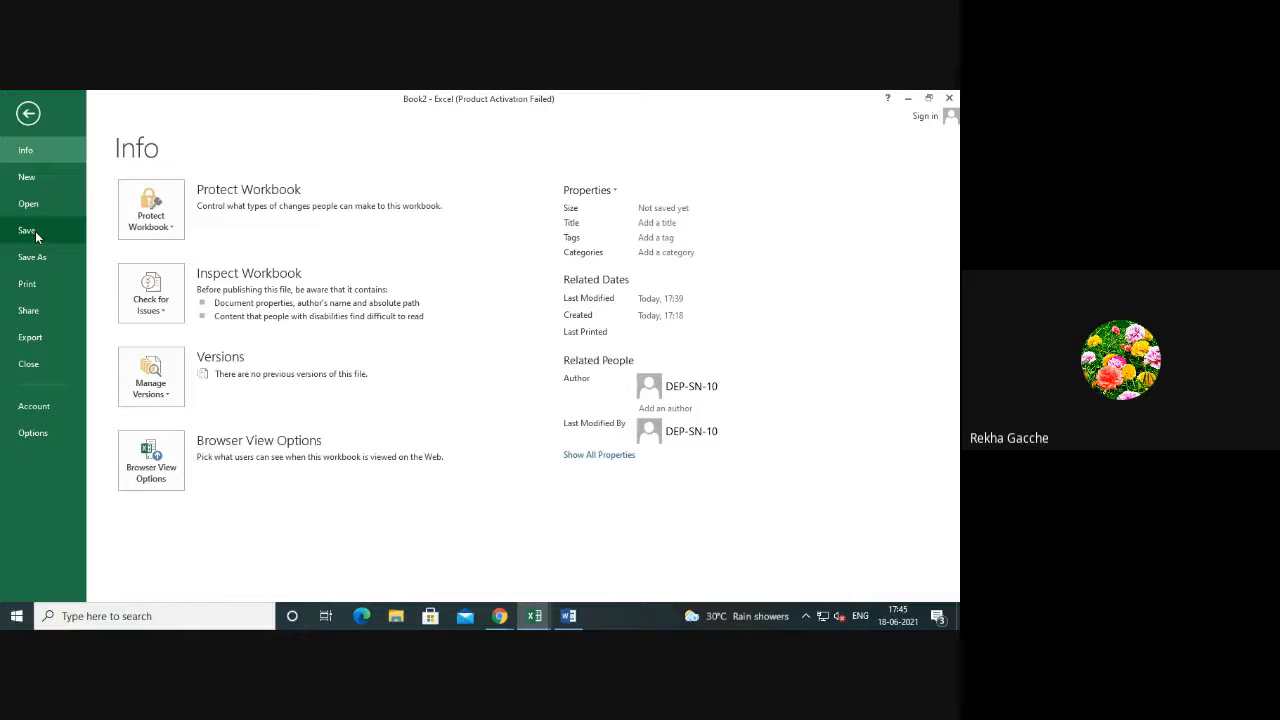
pyautogui.click(35, 231)
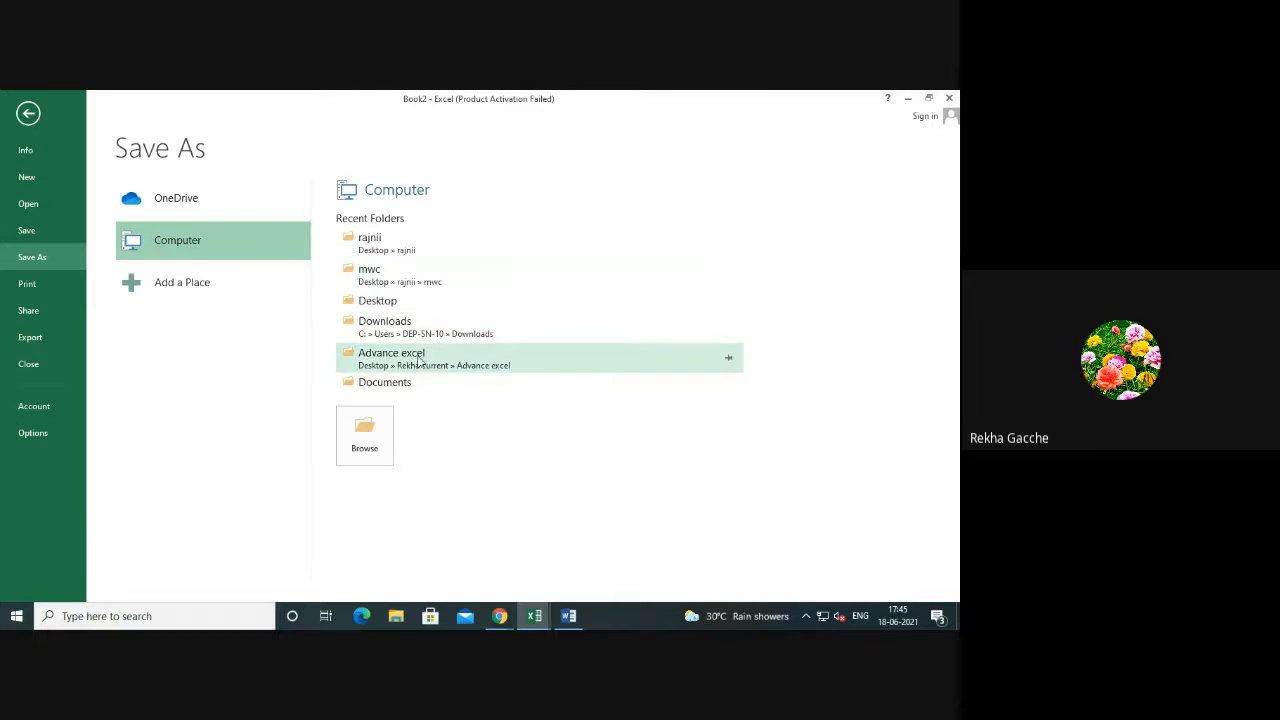
pyautogui.click(372, 305)
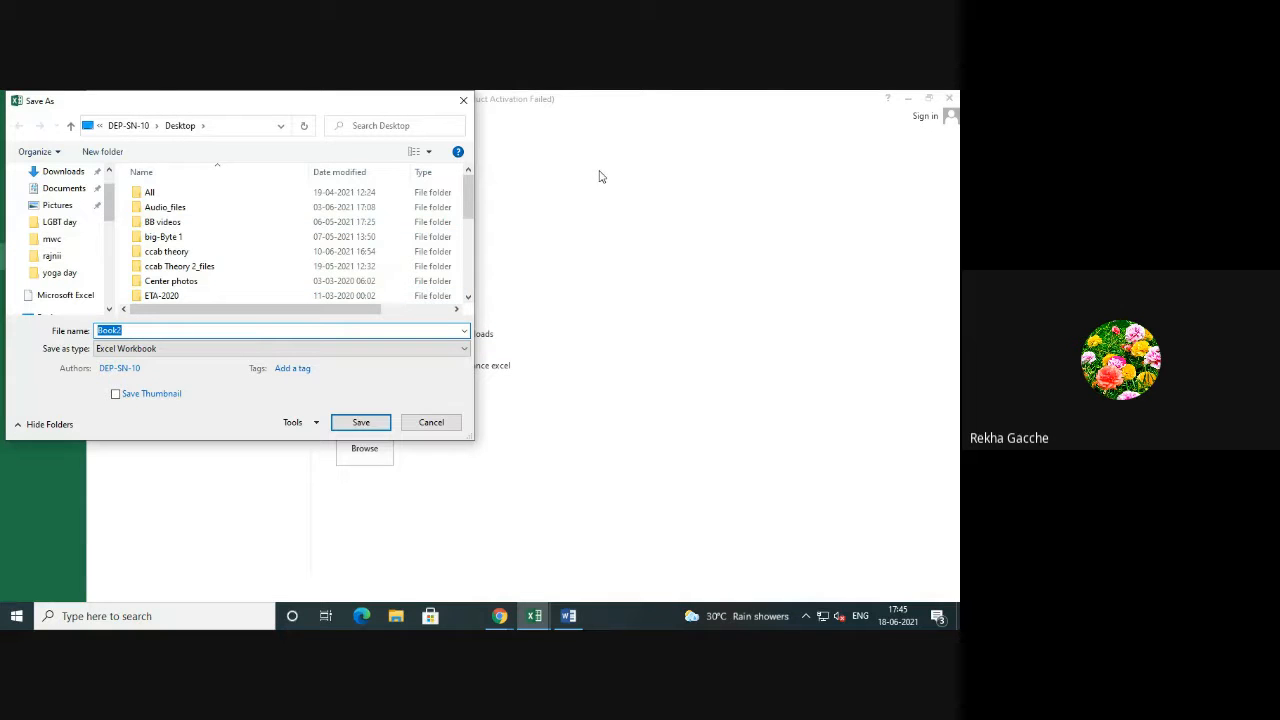
pyautogui.scroll(2, 113, 190)
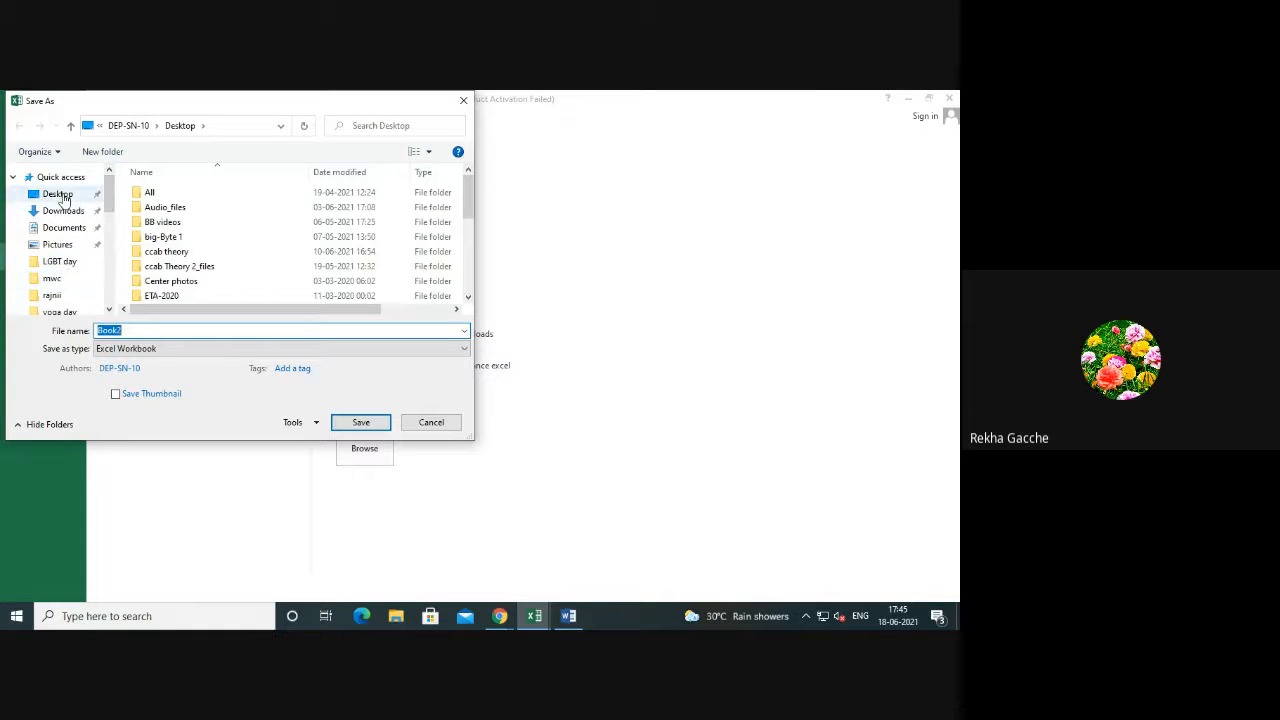
pyautogui.click(62, 198)
pyautogui.scroll(-2, 113, 222)
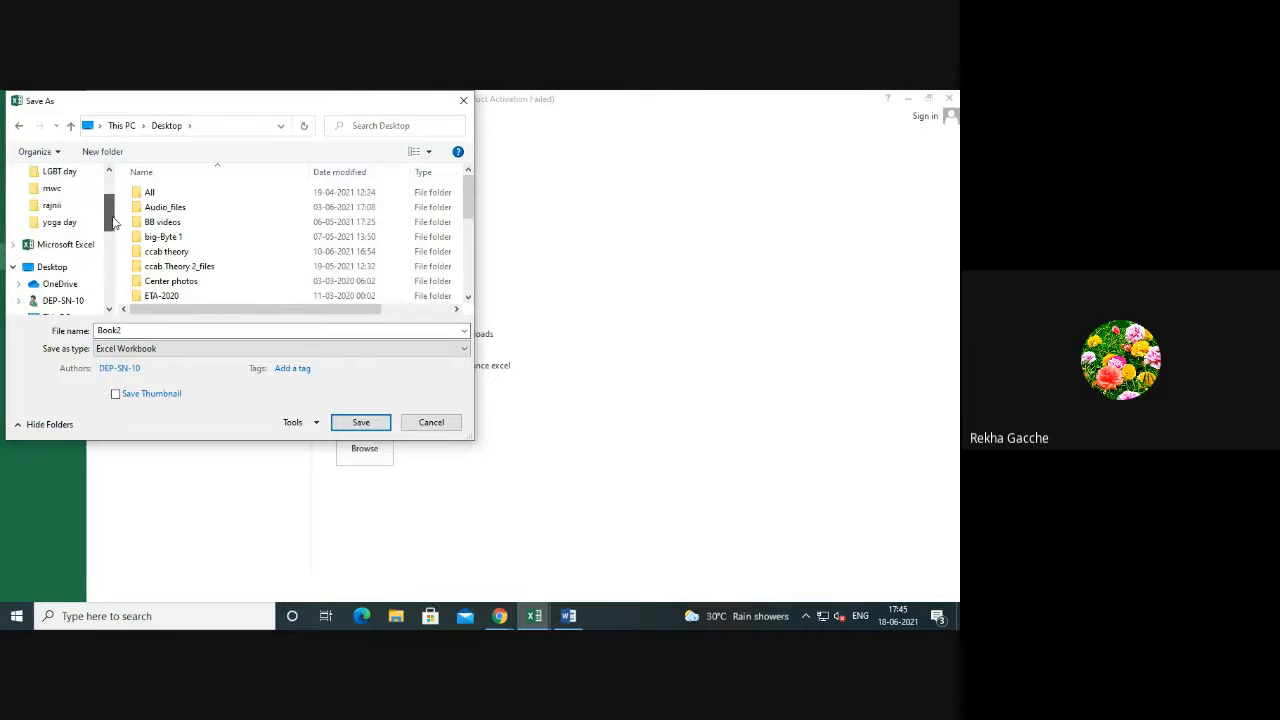
pyautogui.moveTo(113, 222); pyautogui.dragTo(114, 240)
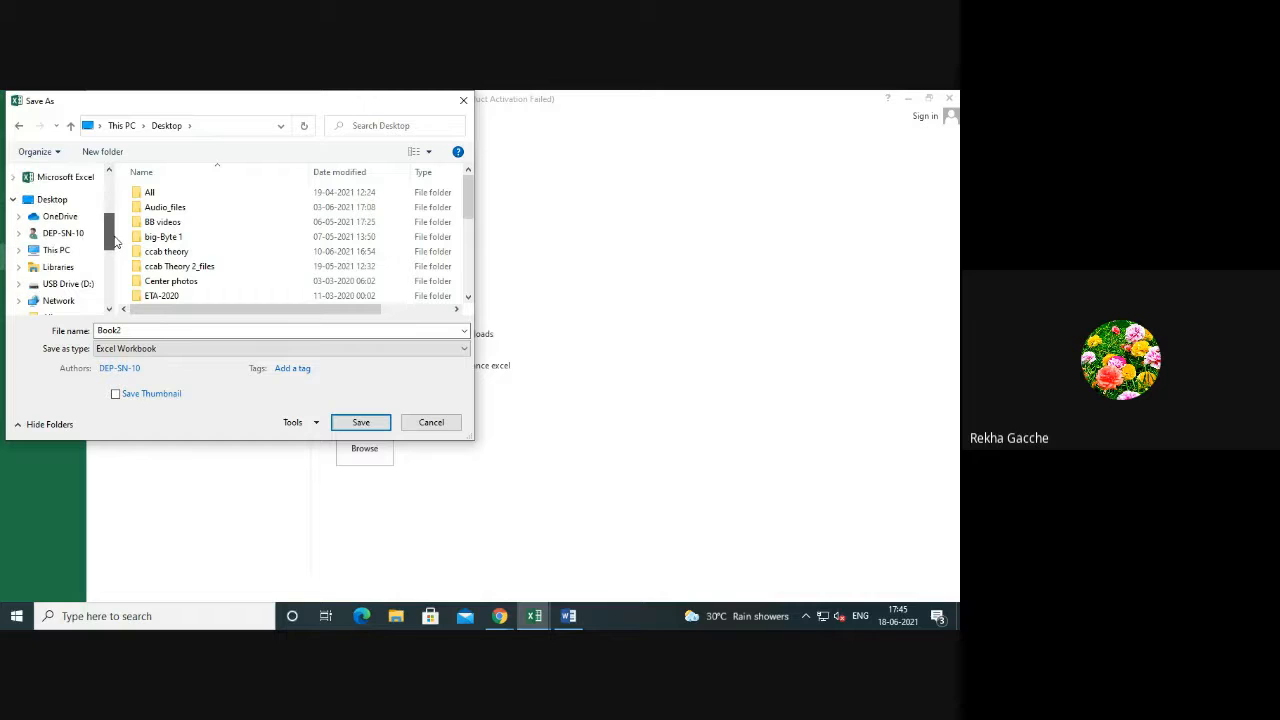
pyautogui.click(55, 251)
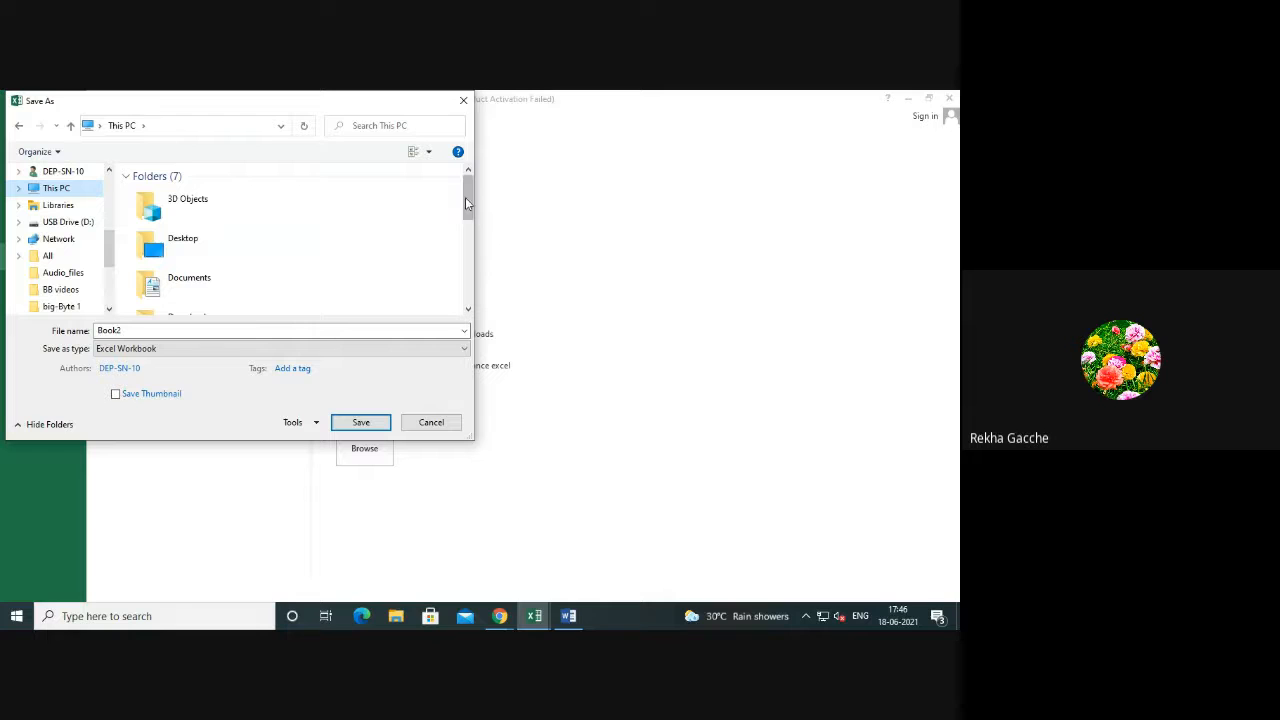
pyautogui.moveTo(465, 197); pyautogui.dragTo(472, 248)
pyautogui.scroll(-3, 225, 230)
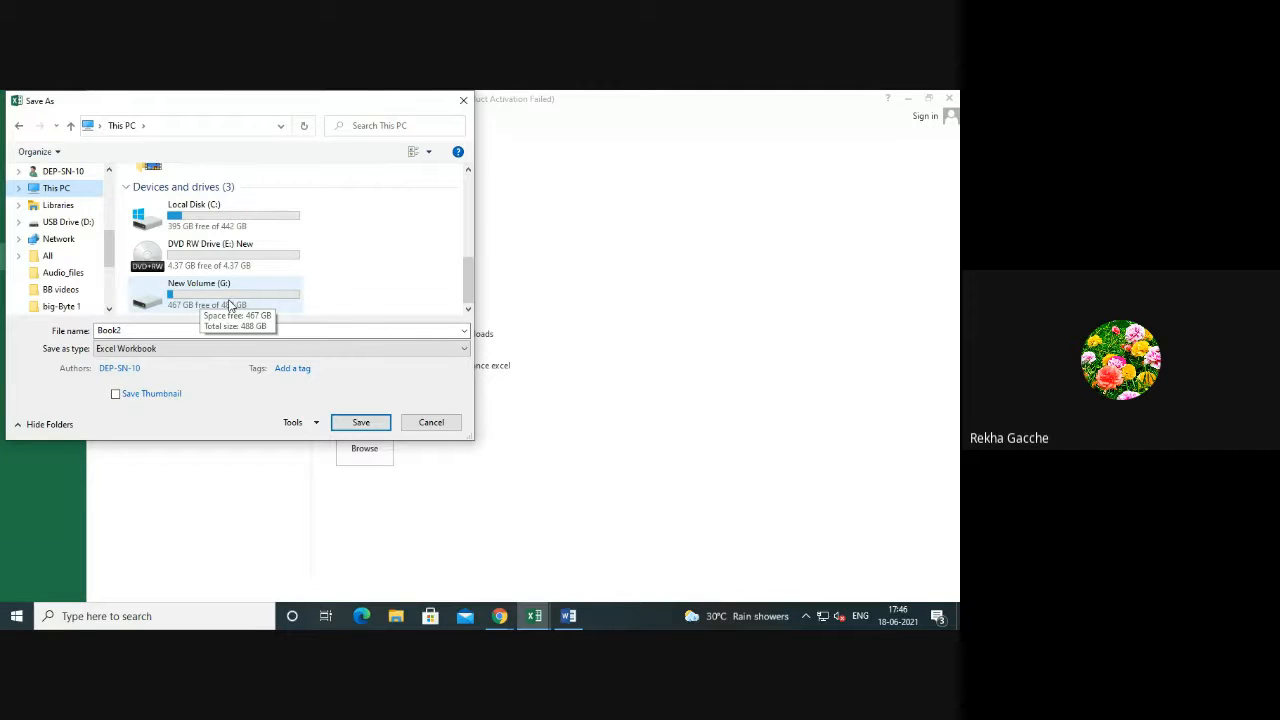
pyautogui.click(240, 296)
pyautogui.doubleClick(240, 296)
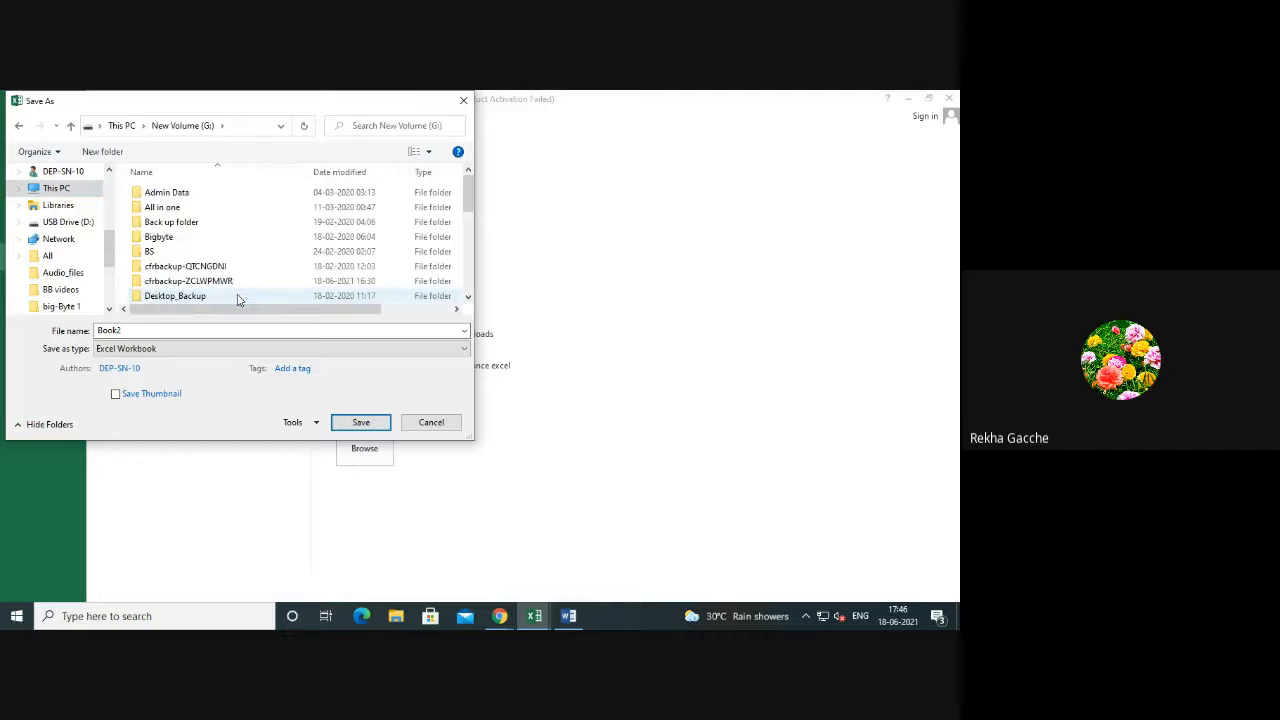
# Enter MARKSHEET as the workbook's file name and close the Save As dialog without saving.
pyautogui.doubleClick(127, 331)
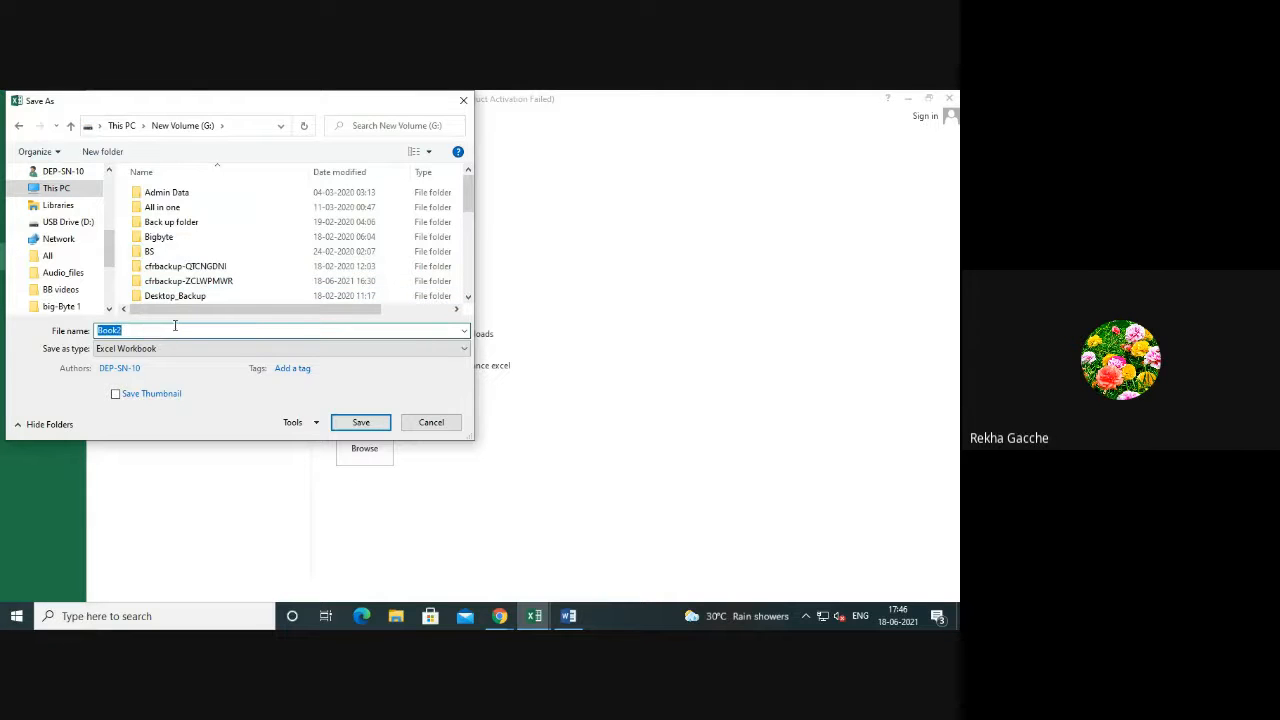
pyautogui.press('BackSpace')
pyautogui.write('M')
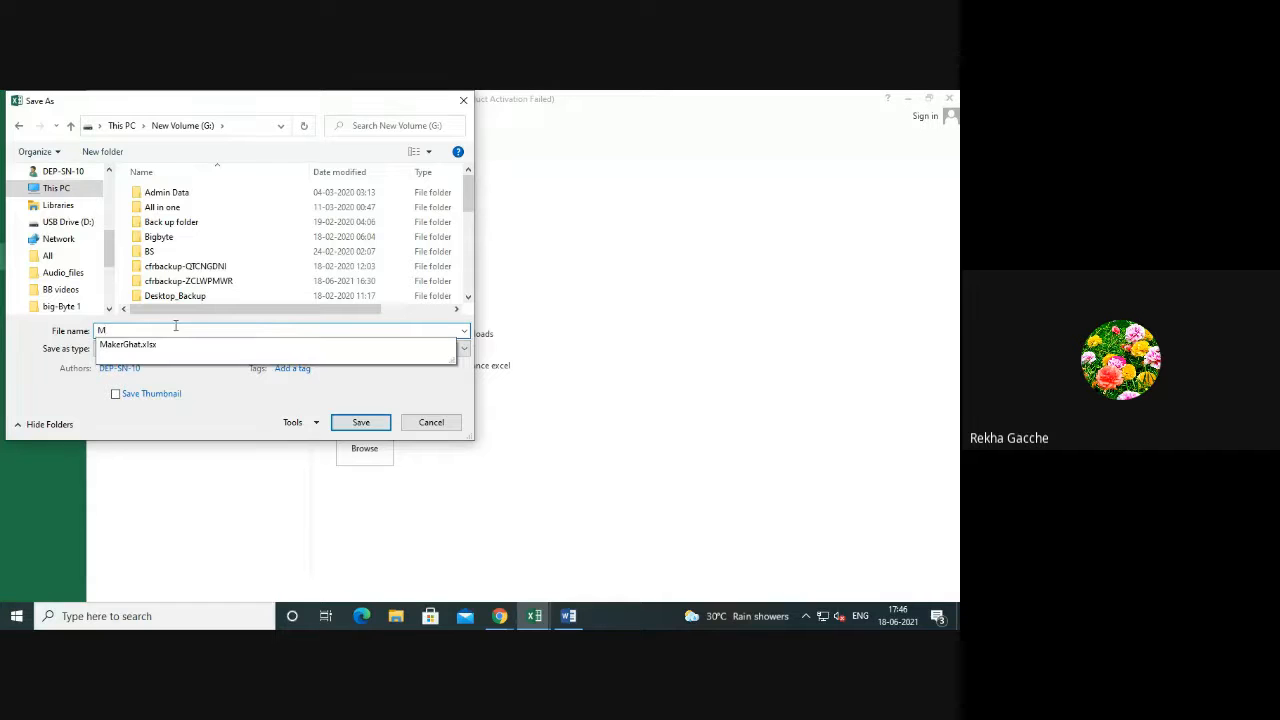
pyautogui.write('ARKSHEET')
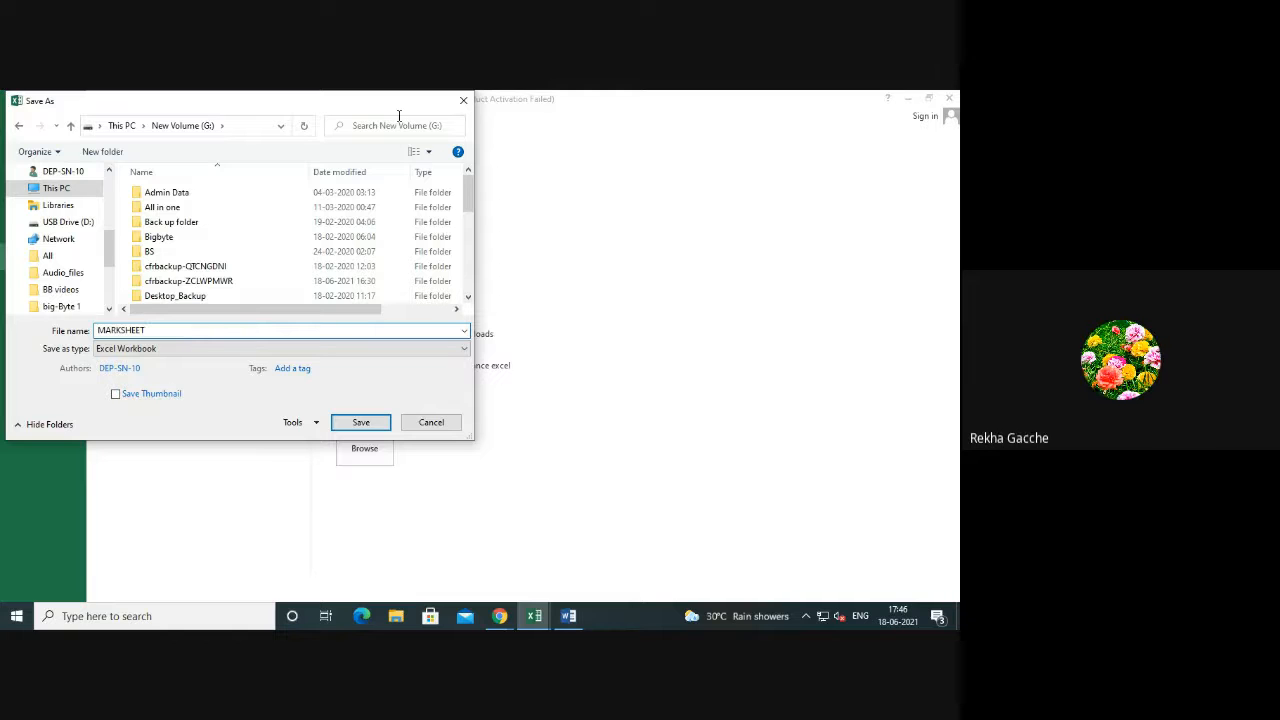
pyautogui.click(463, 104)
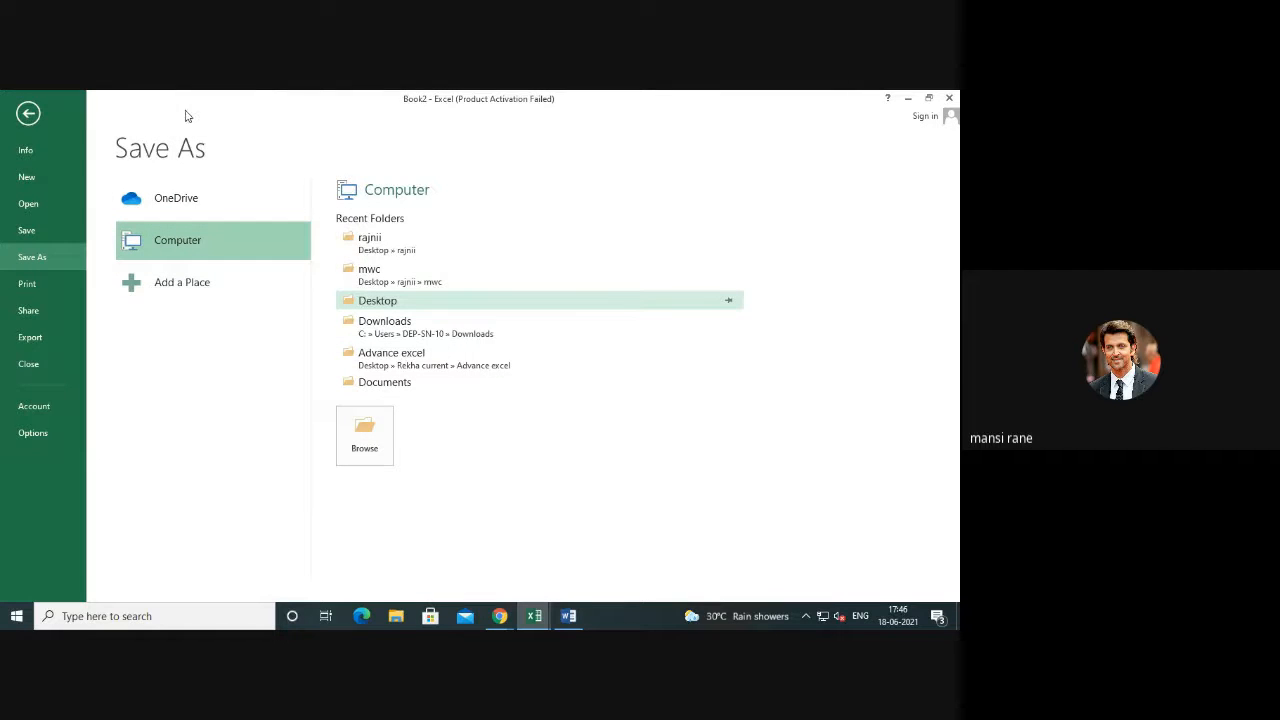
# Start saving the workbook to the Desktop folder, cancel the save, and return to the worksheet.
pyautogui.click(30, 116)
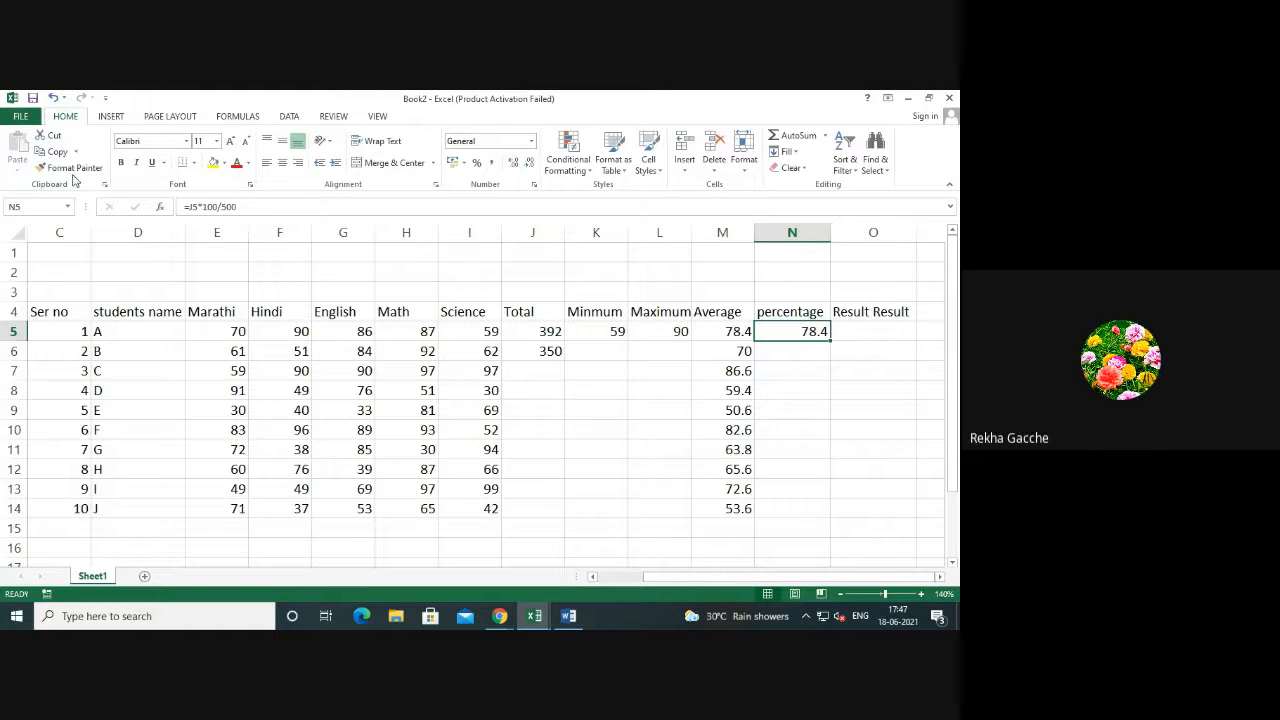
pyautogui.click(20, 117)
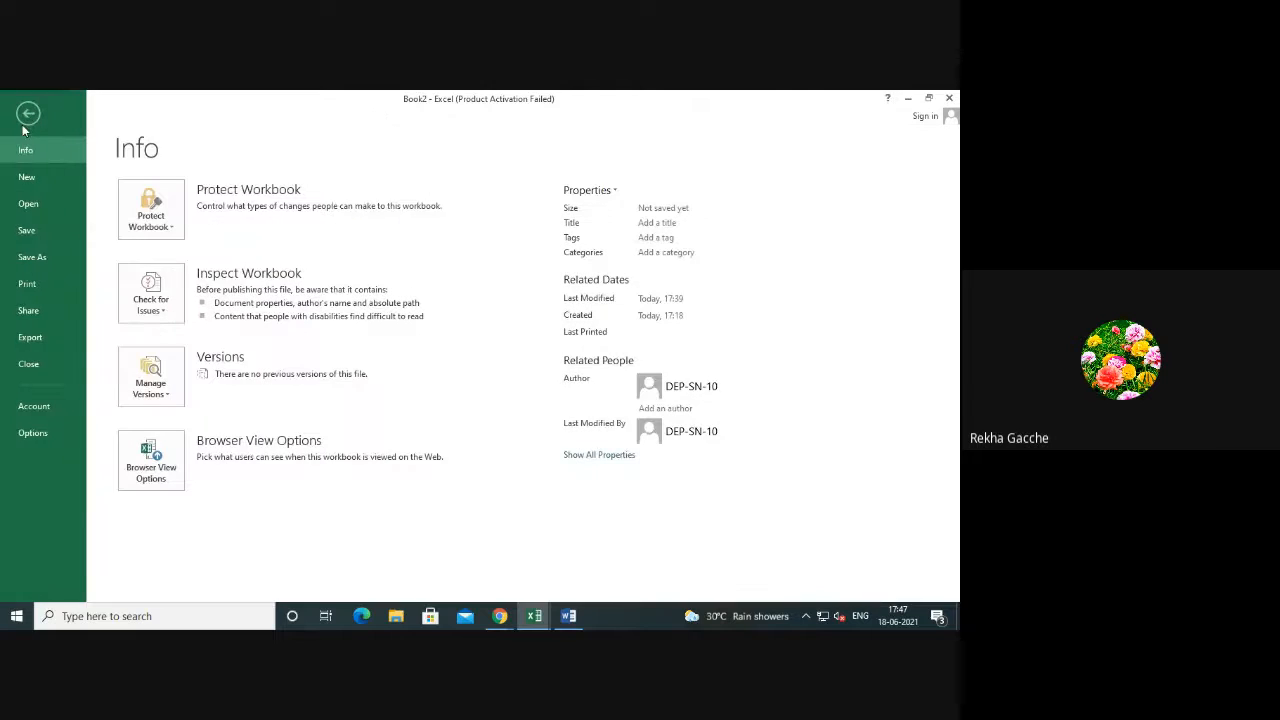
pyautogui.click(33, 232)
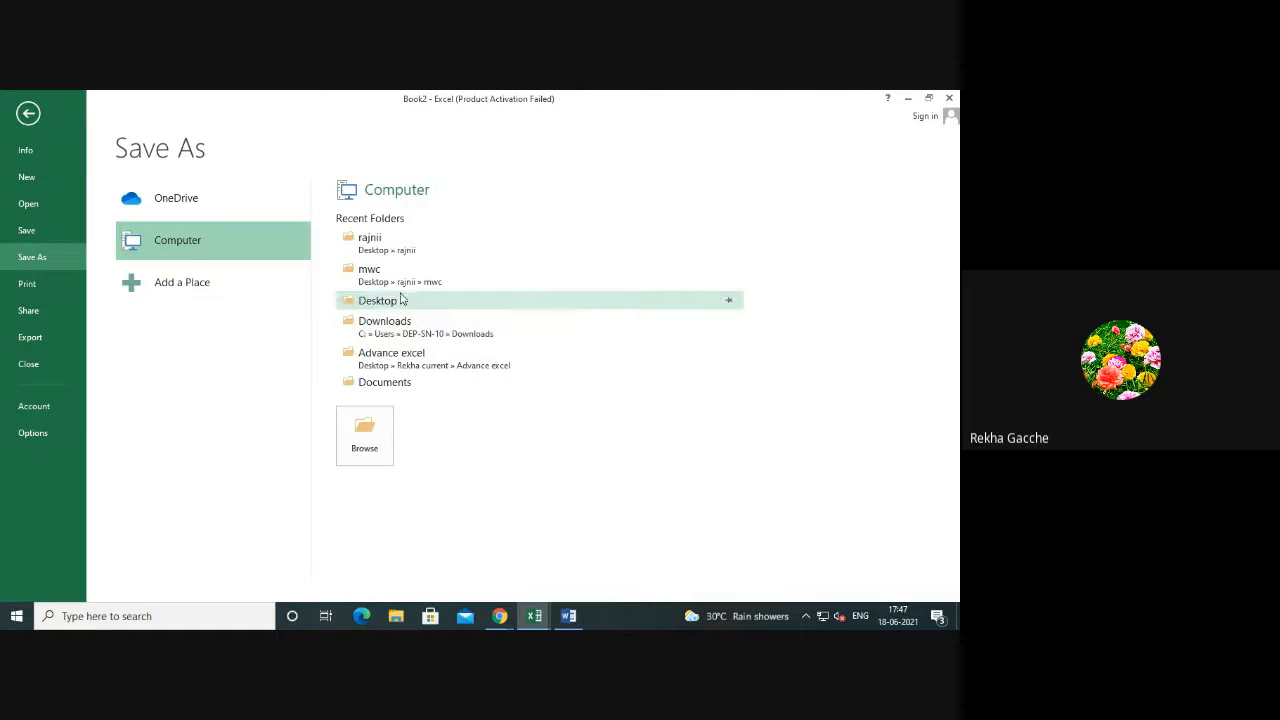
pyautogui.click(366, 300)
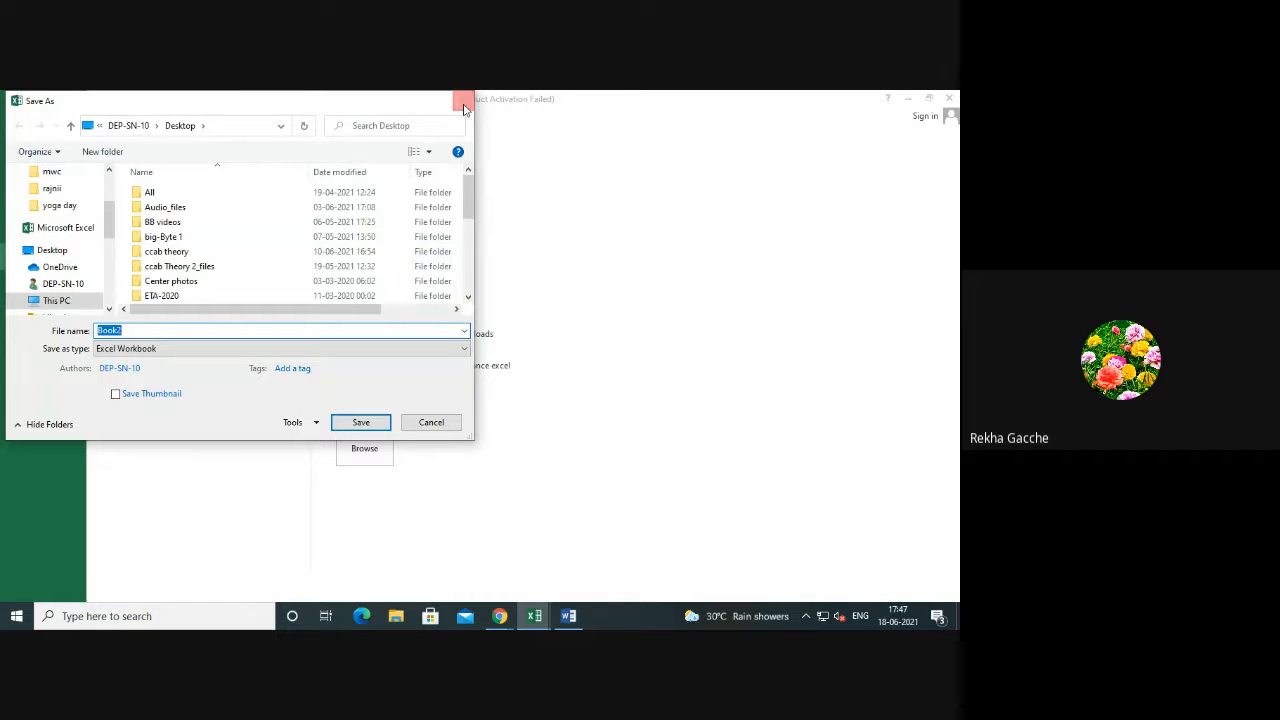
pyautogui.click(463, 100)
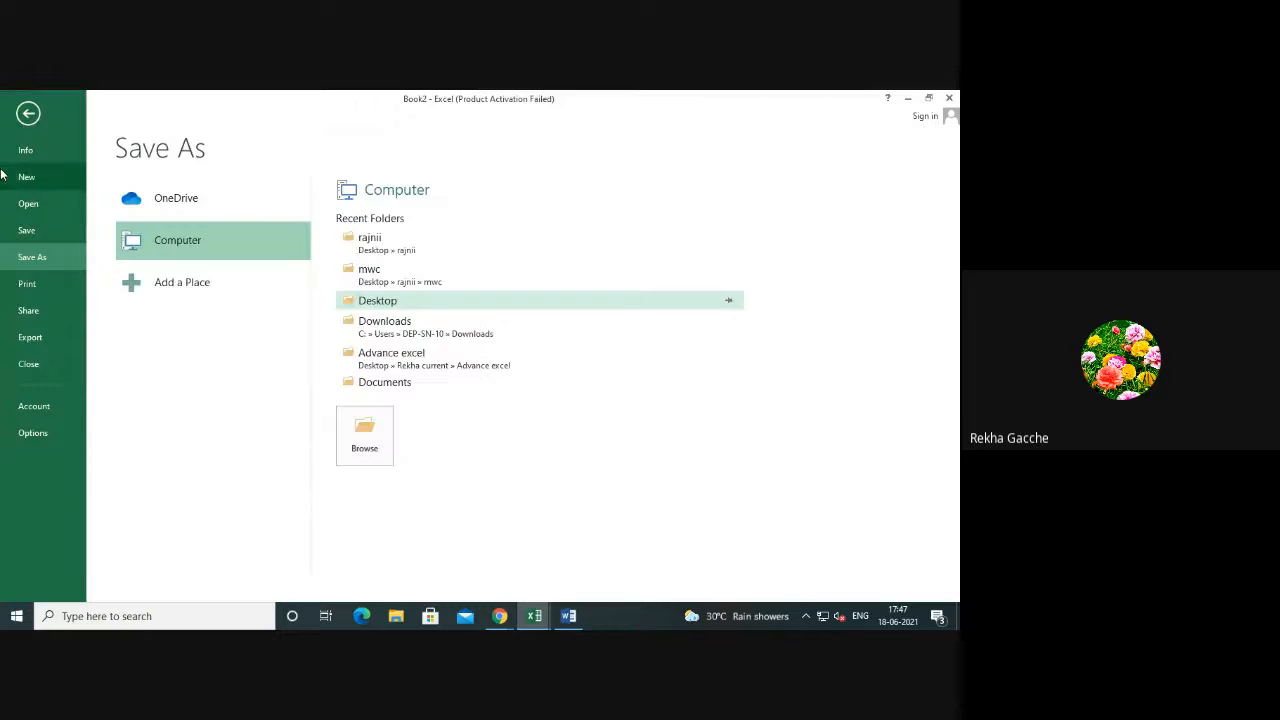
pyautogui.click(30, 115)
# Minimize the workbook and view the Quick access folders in File Explorer before returning to the desktop.
pyautogui.click(907, 98)
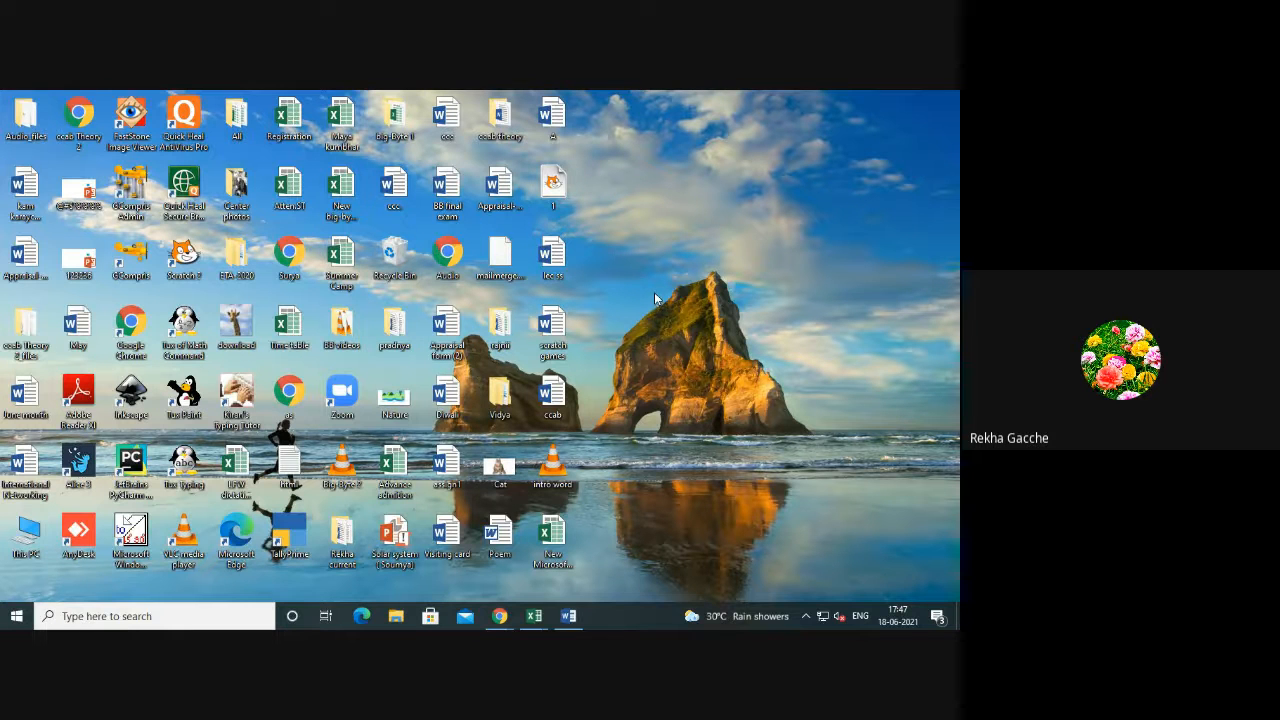
pyautogui.click(395, 620)
pyautogui.click(425, 204)
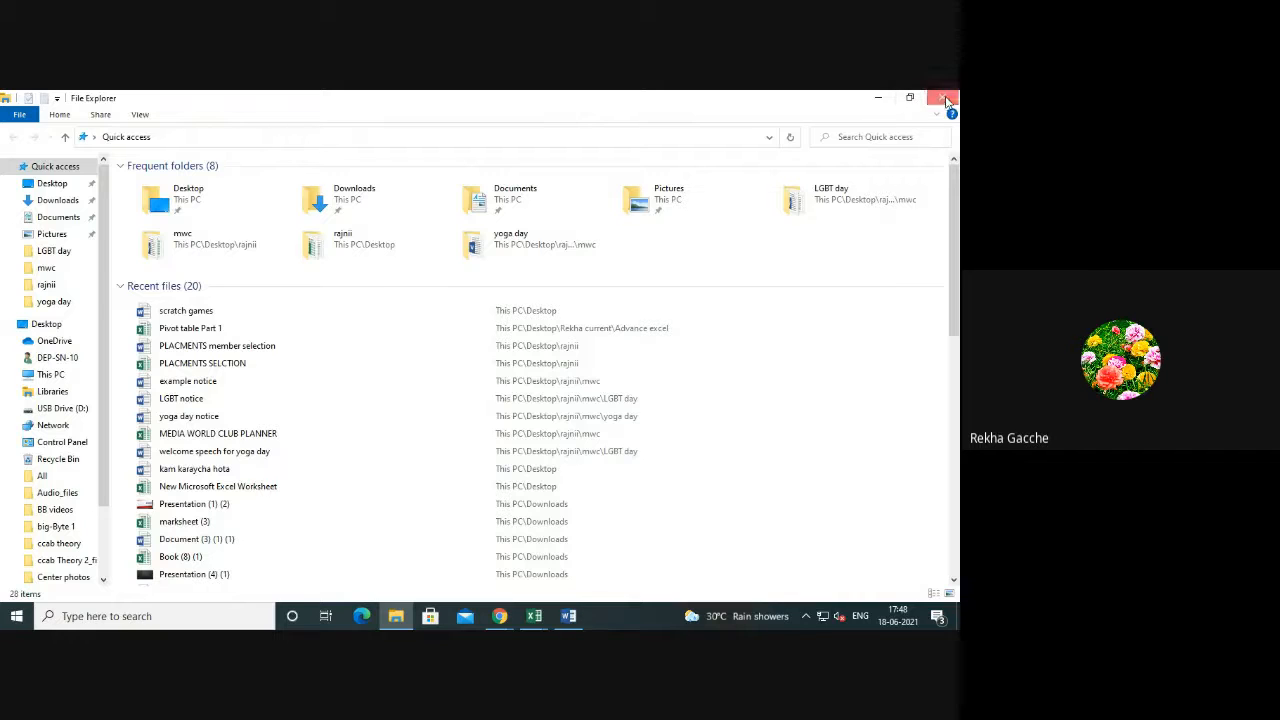
pyautogui.click(877, 98)
# Refresh the desktop and switch to the Google Meet call window in Chrome.
pyautogui.rightClick(719, 225)
pyautogui.click(750, 264)
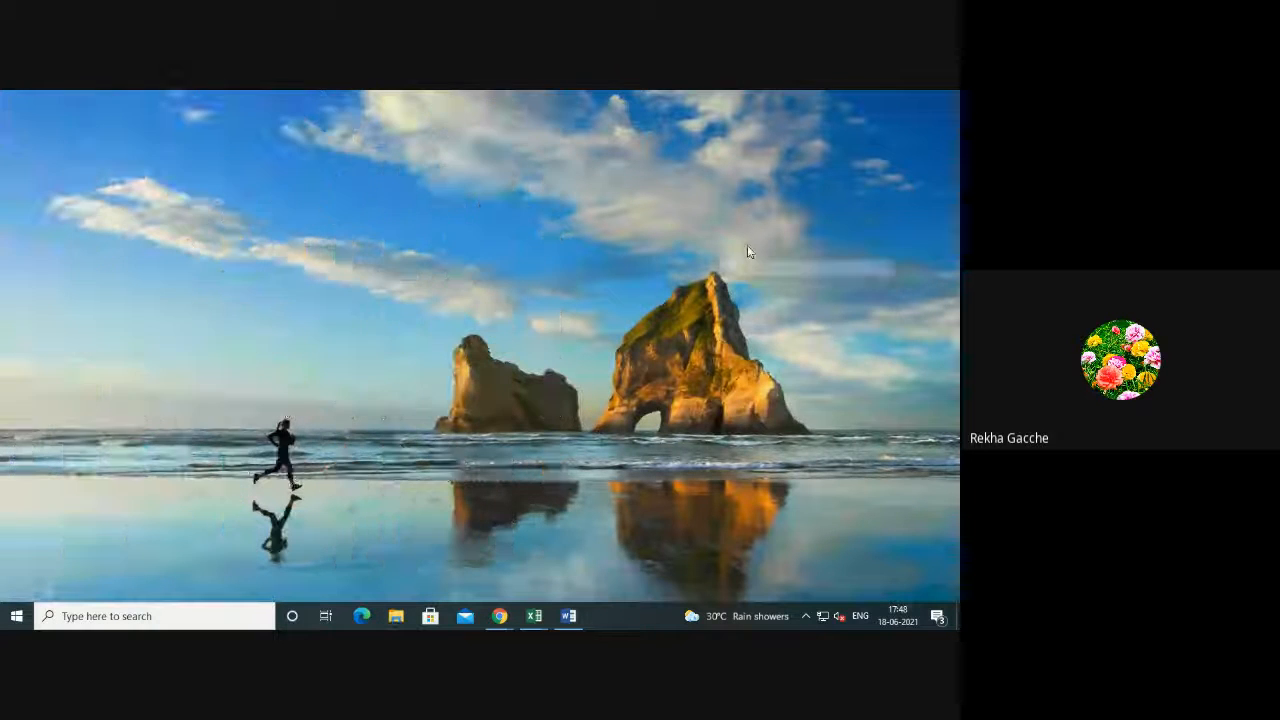
pyautogui.rightClick(747, 245)
pyautogui.click(778, 287)
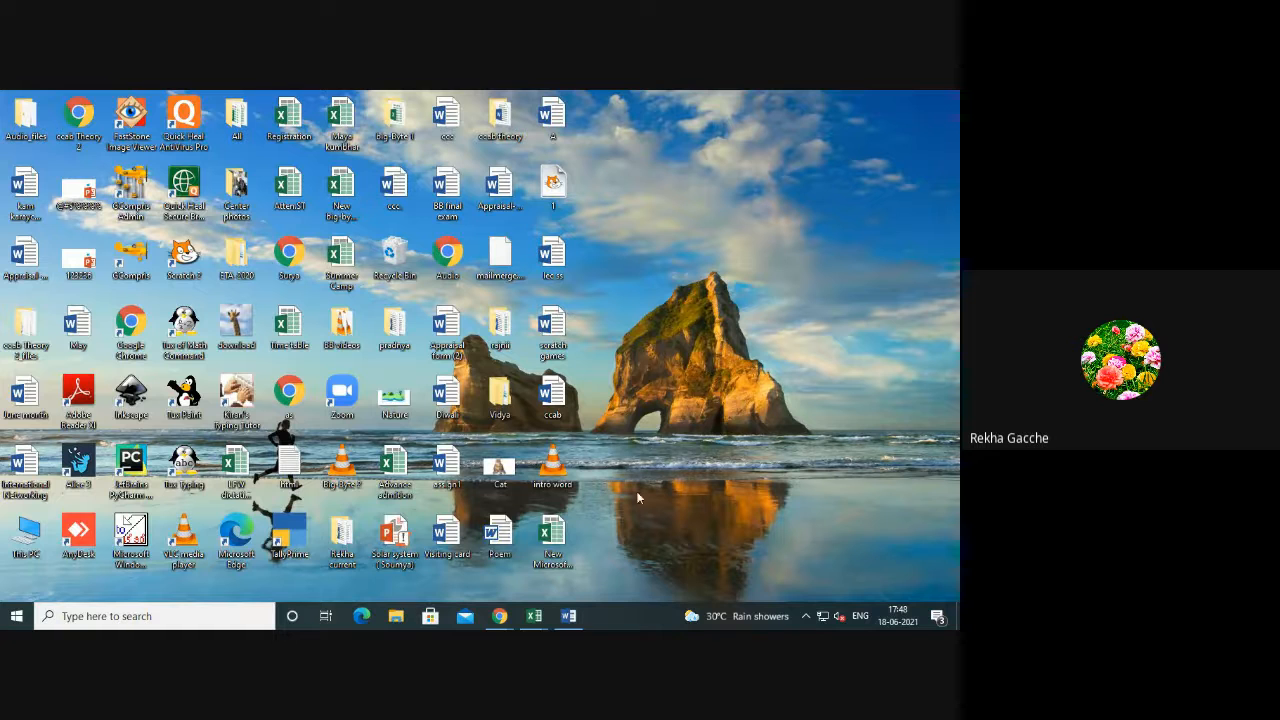
pyautogui.moveTo(502, 619)
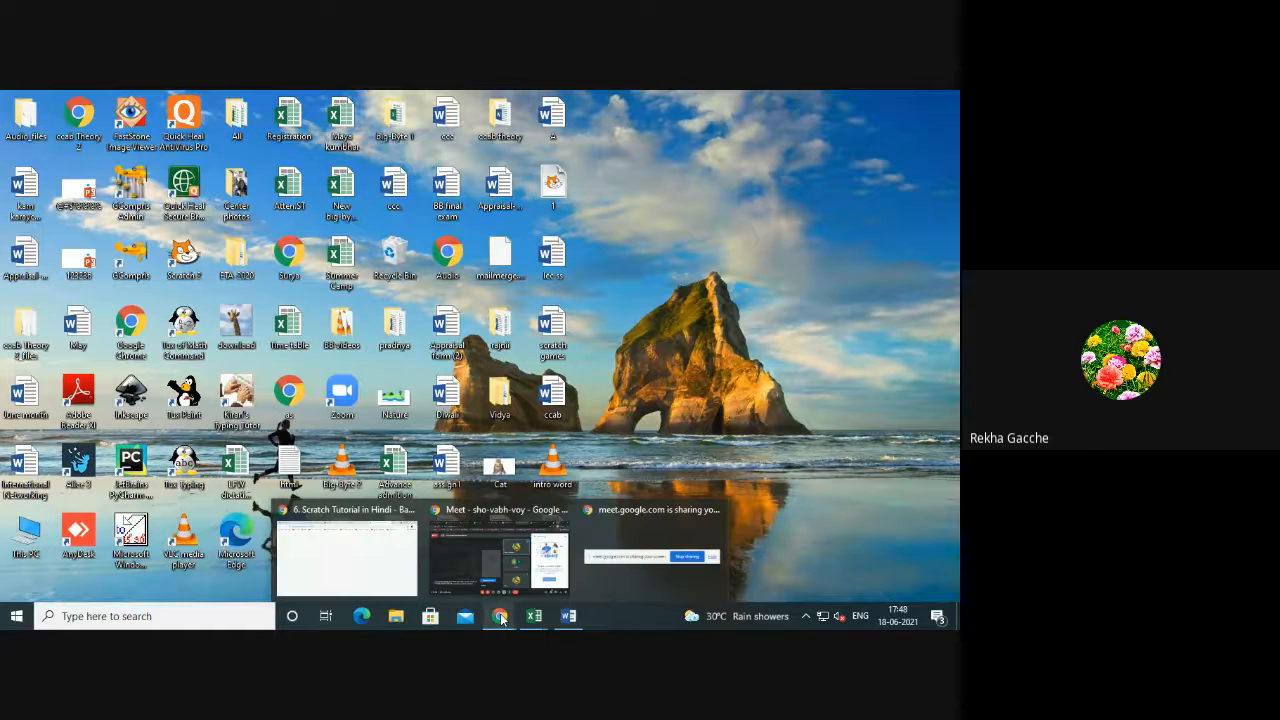
pyautogui.click(454, 562)
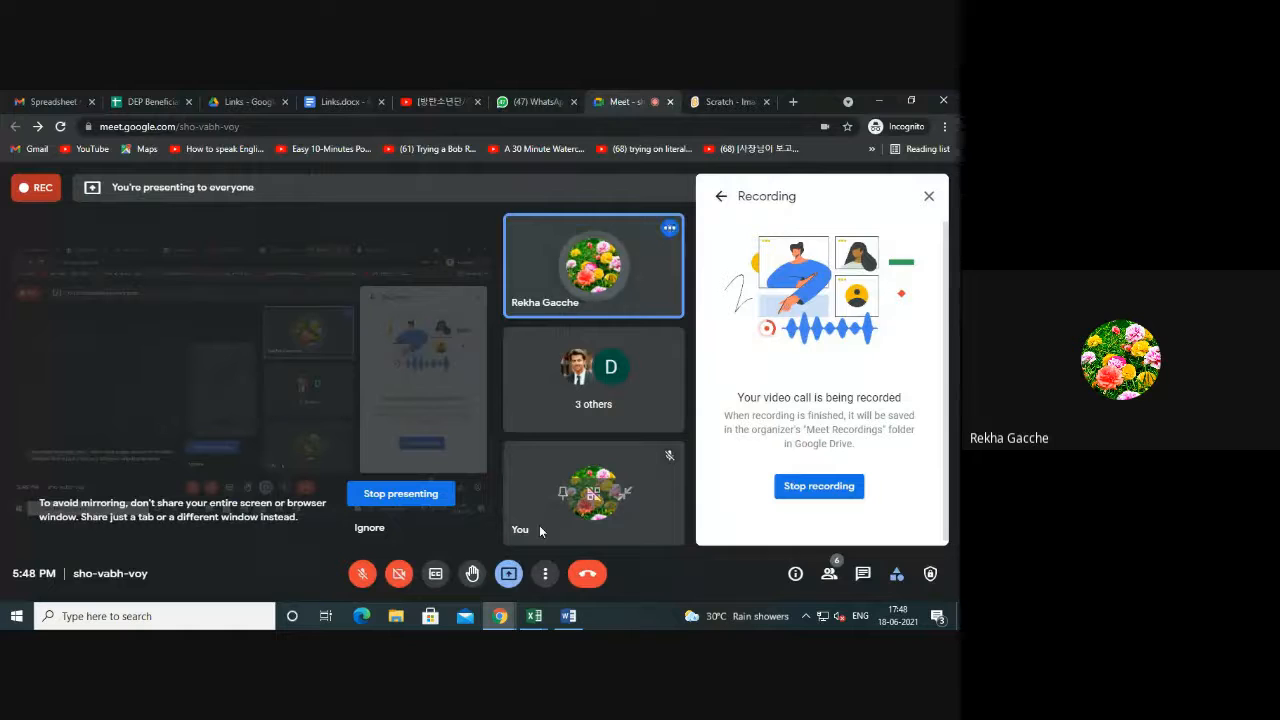